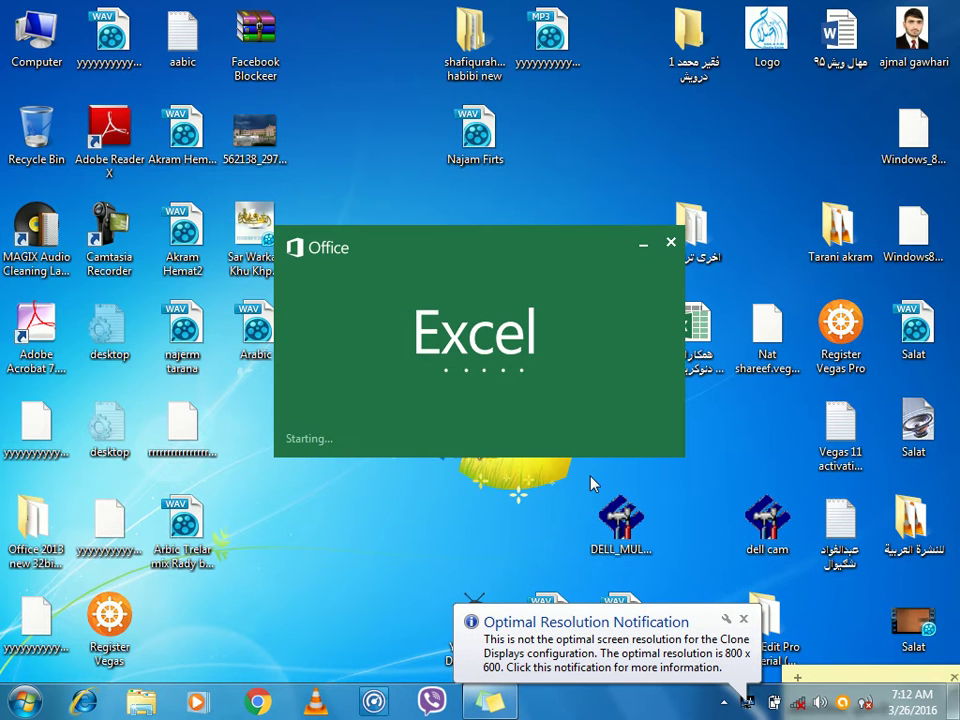
Dismiss the screen resolution notification and create a new blank workbook
{"action": "left_click", "coordinate": [745, 619]}
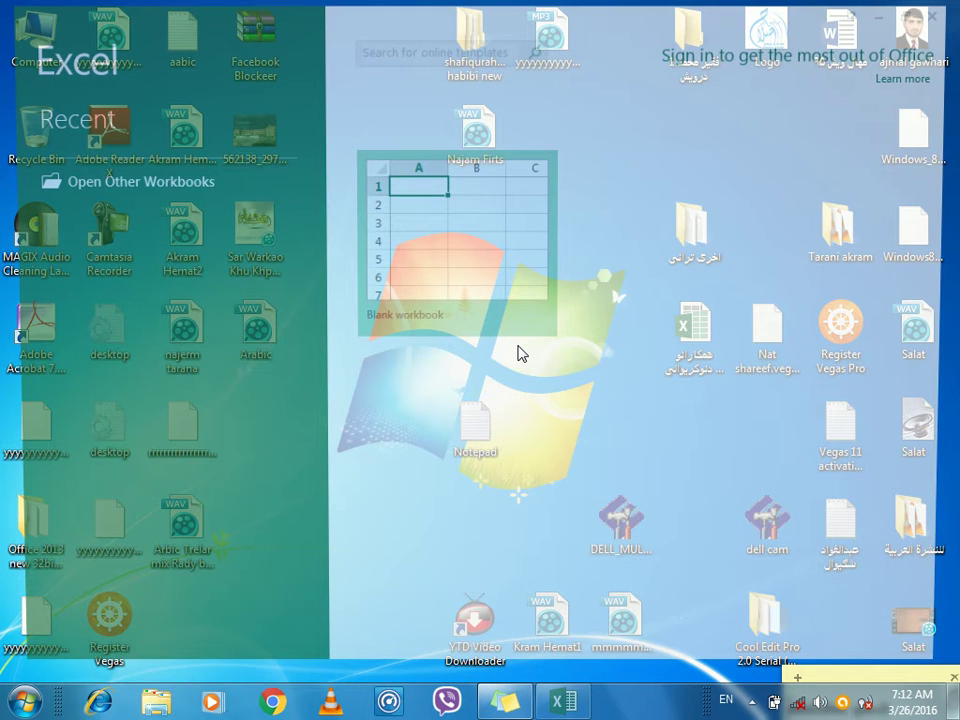
{"action": "left_click", "coordinate": [454, 254]}
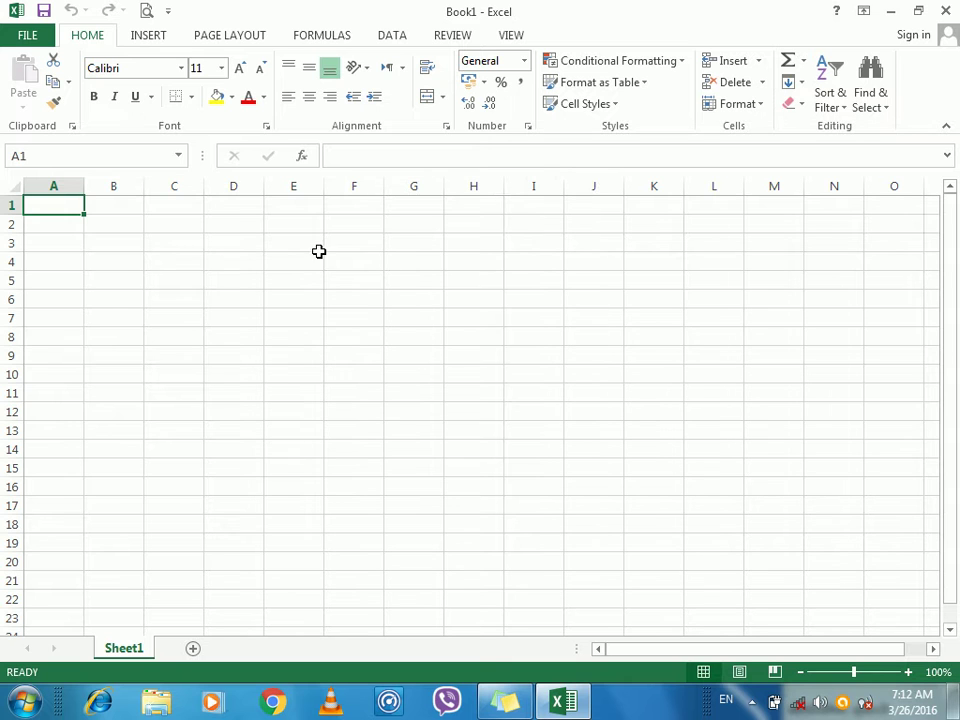
Examine the available number formats, the Format Cells number categories and the conditional formatting rule types
{"action": "left_click", "coordinate": [197, 222]}
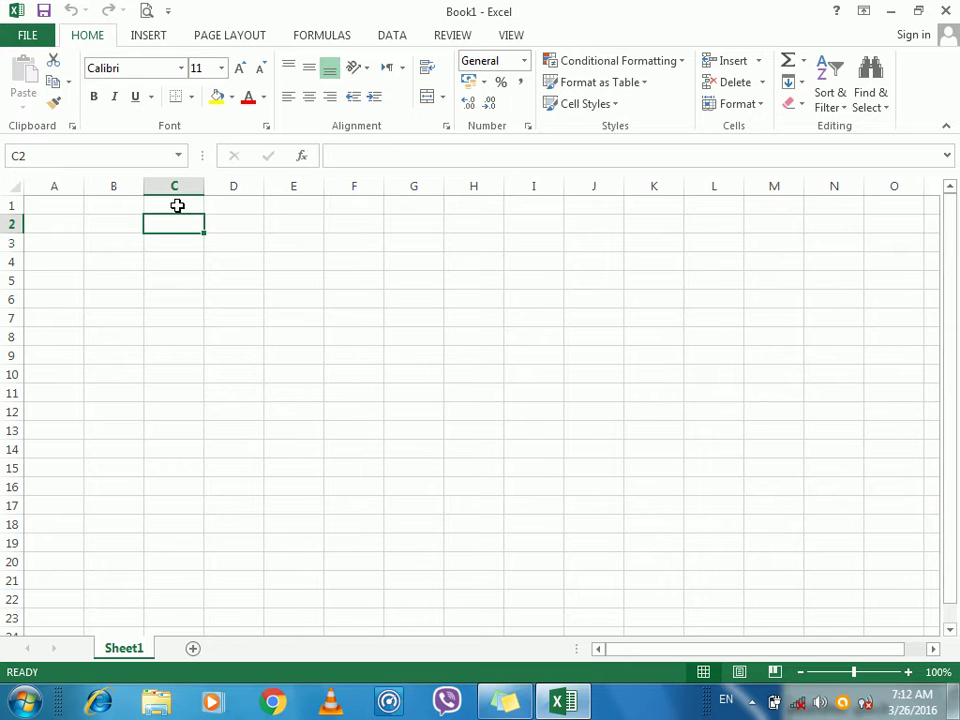
{"action": "left_click", "coordinate": [524, 64]}
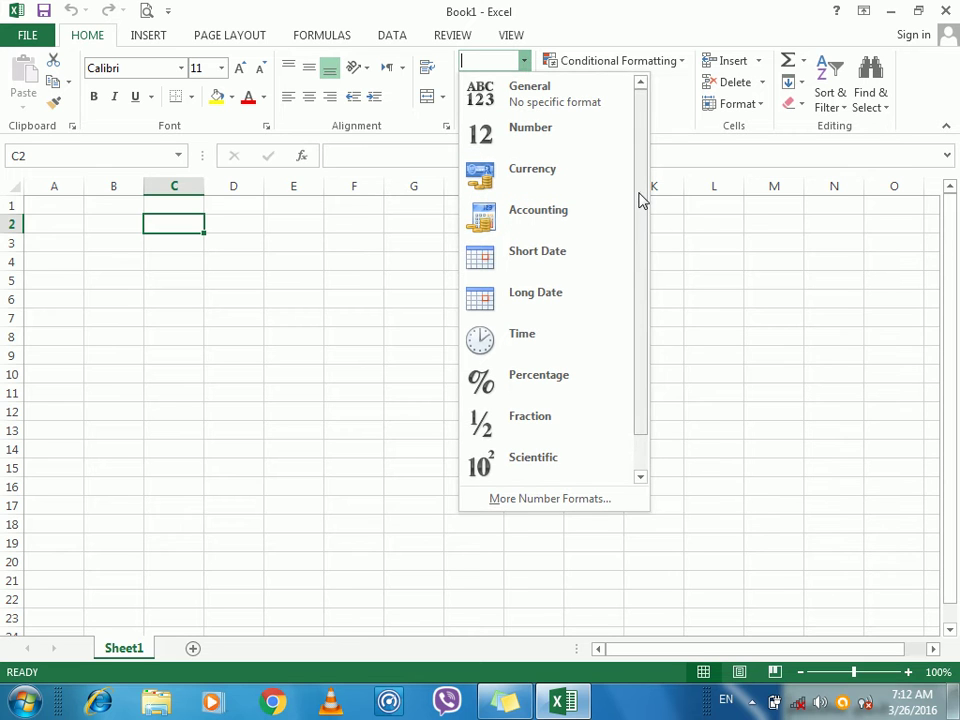
{"action": "left_click", "coordinate": [549, 497]}
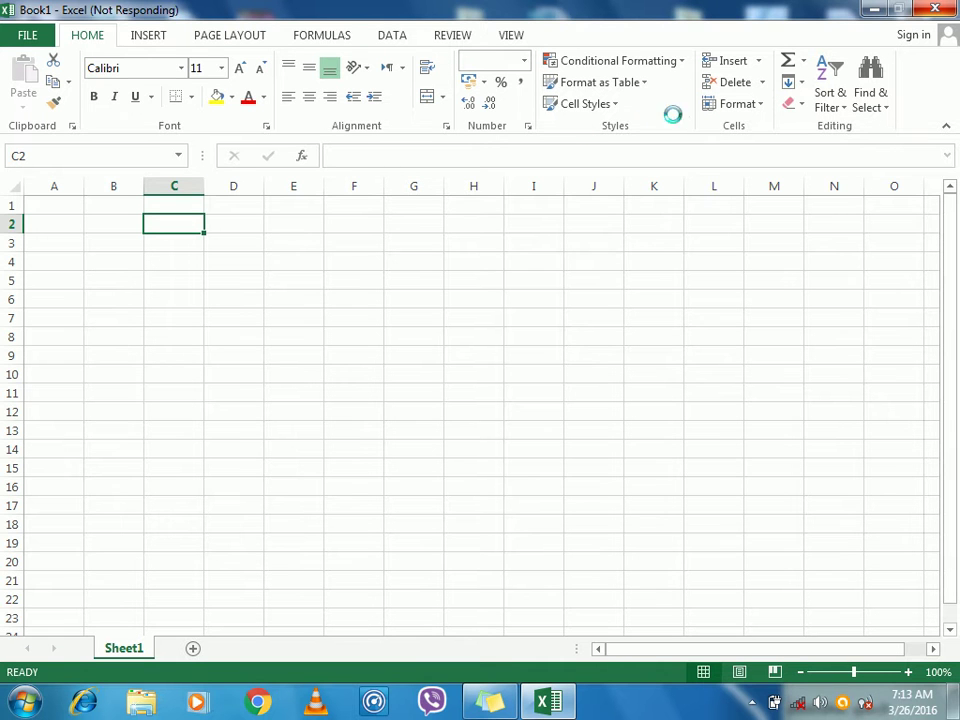
{"action": "left_click", "coordinate": [528, 125]}
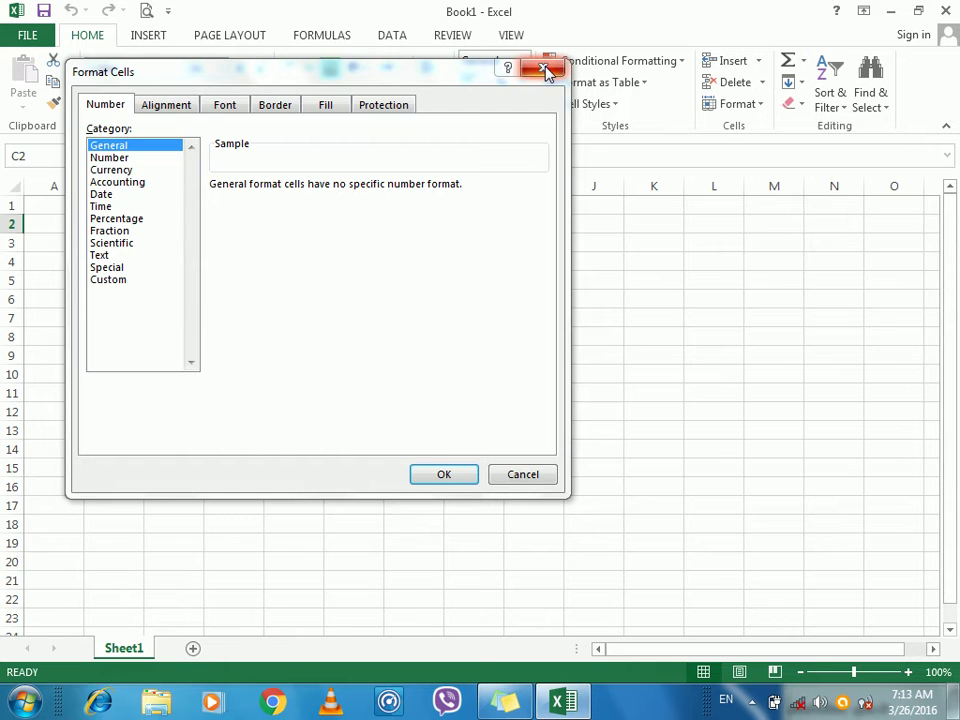
{"action": "left_click", "coordinate": [543, 70]}
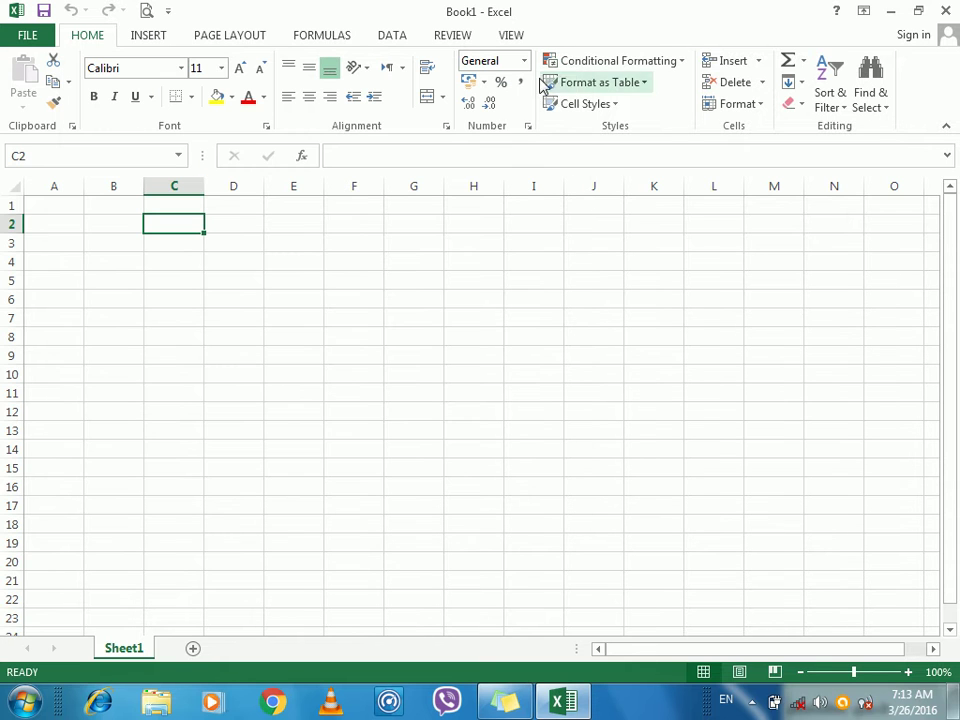
{"action": "left_click", "coordinate": [630, 62]}
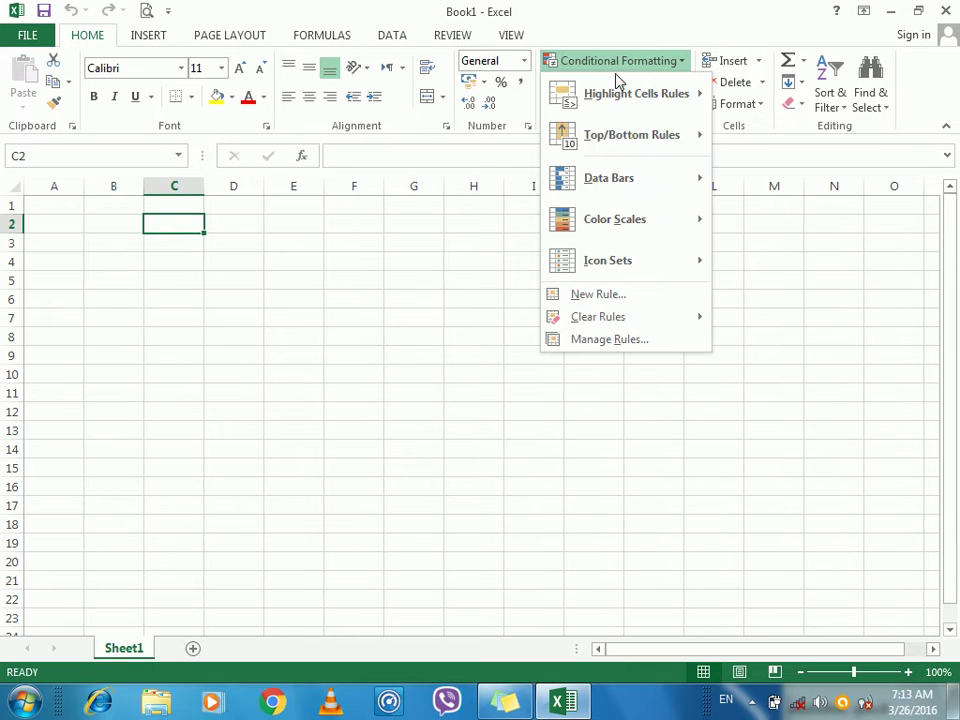
{"action": "mouse_move", "coordinate": [602, 95]}
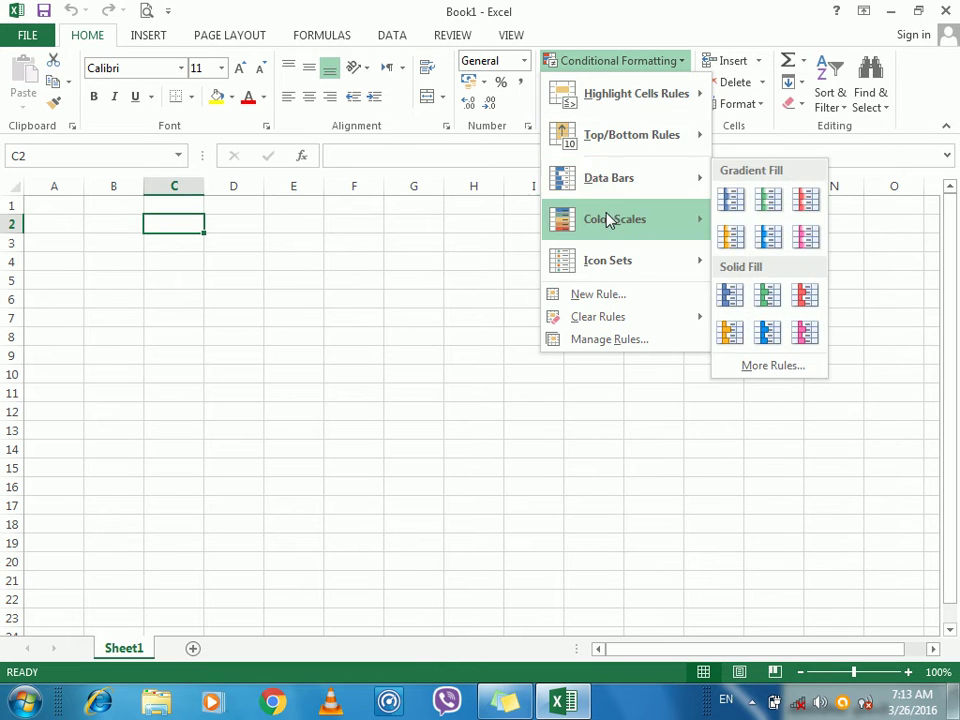
{"action": "mouse_move", "coordinate": [603, 262]}
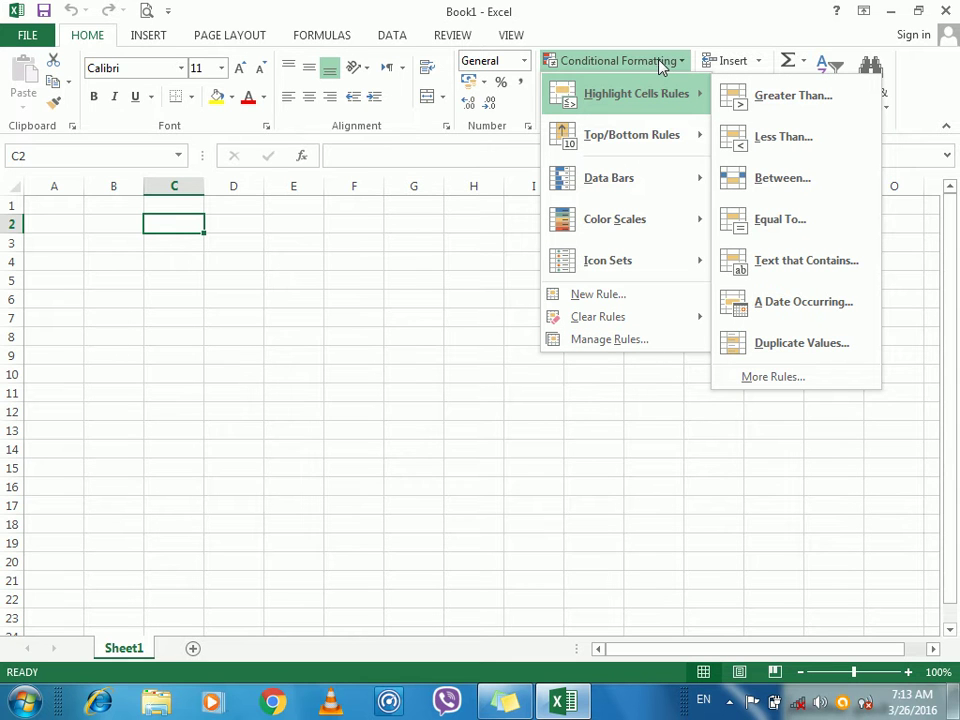
Enter the column headers ID, Name and Salary in cells C1, D1 and E1
{"action": "left_click", "coordinate": [193, 208]}
{"action": "left_click", "coordinate": [192, 207]}
{"action": "type", "text": "ID"}
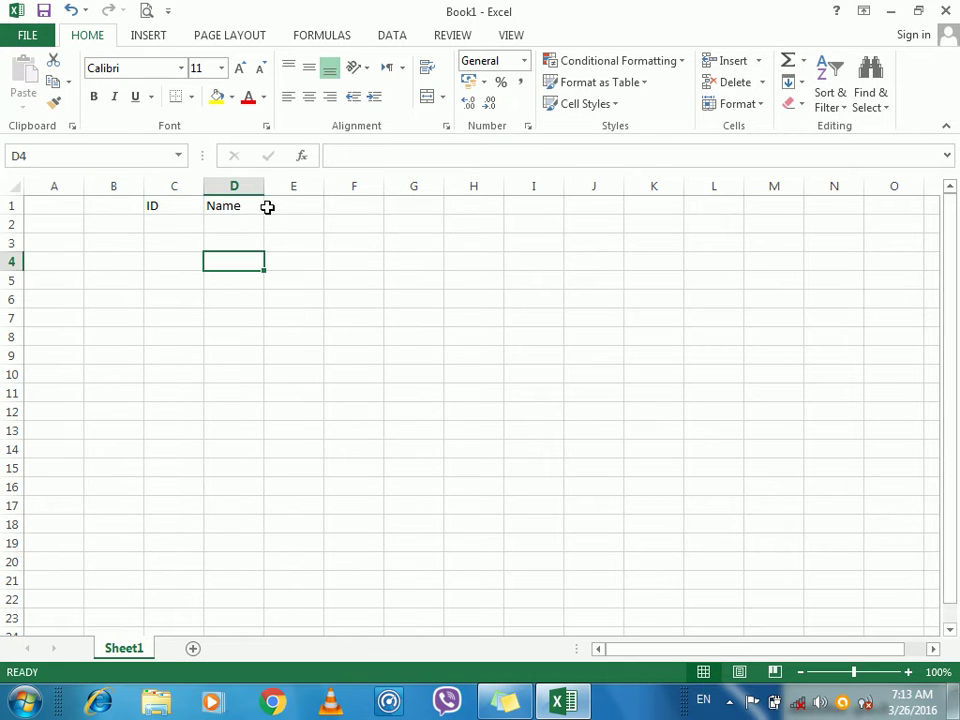
{"action": "left_click", "coordinate": [270, 206]}
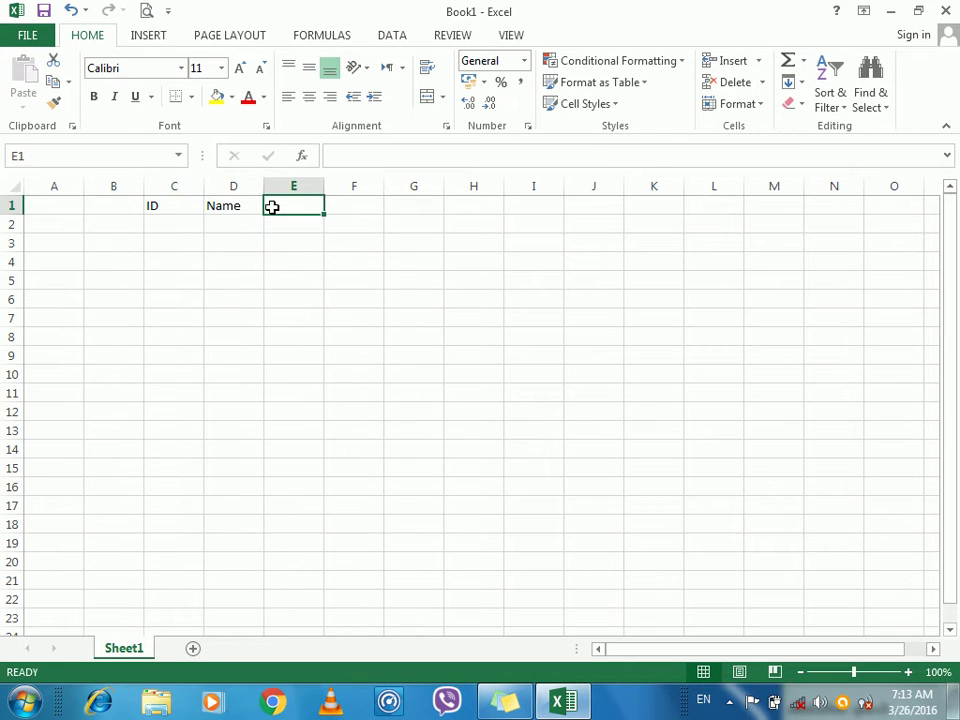
{"action": "type", "text": "Salary"}
{"action": "key", "text": "Return"}
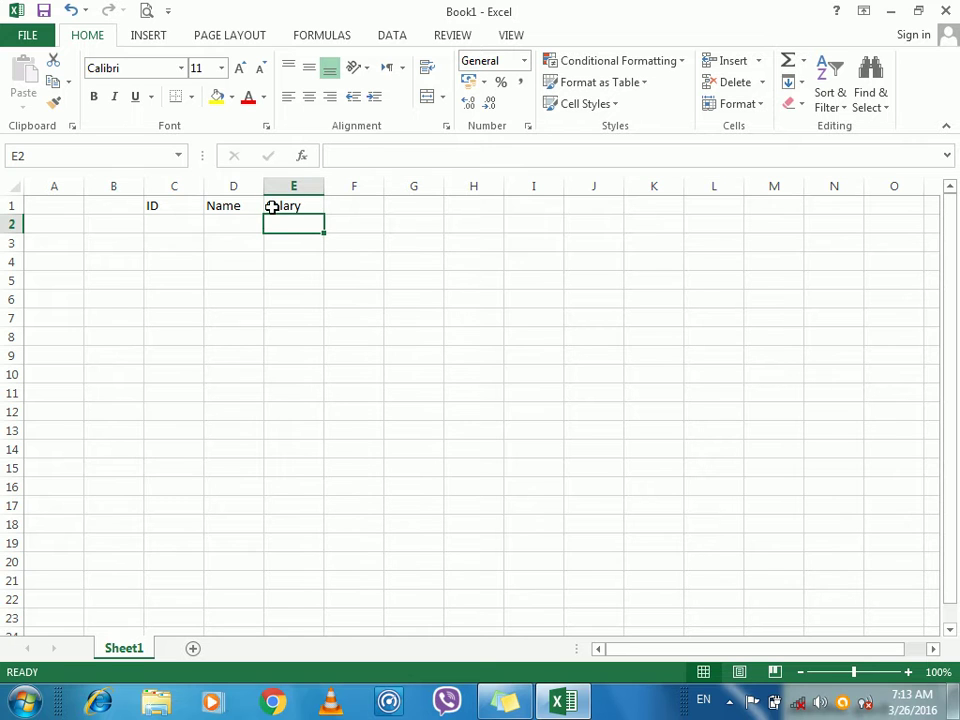
Apply All Borders to the range C1:E13
{"action": "left_click", "coordinate": [199, 206]}
{"action": "left_click_drag", "start_coordinate": [288, 212], "coordinate": [300, 430]}
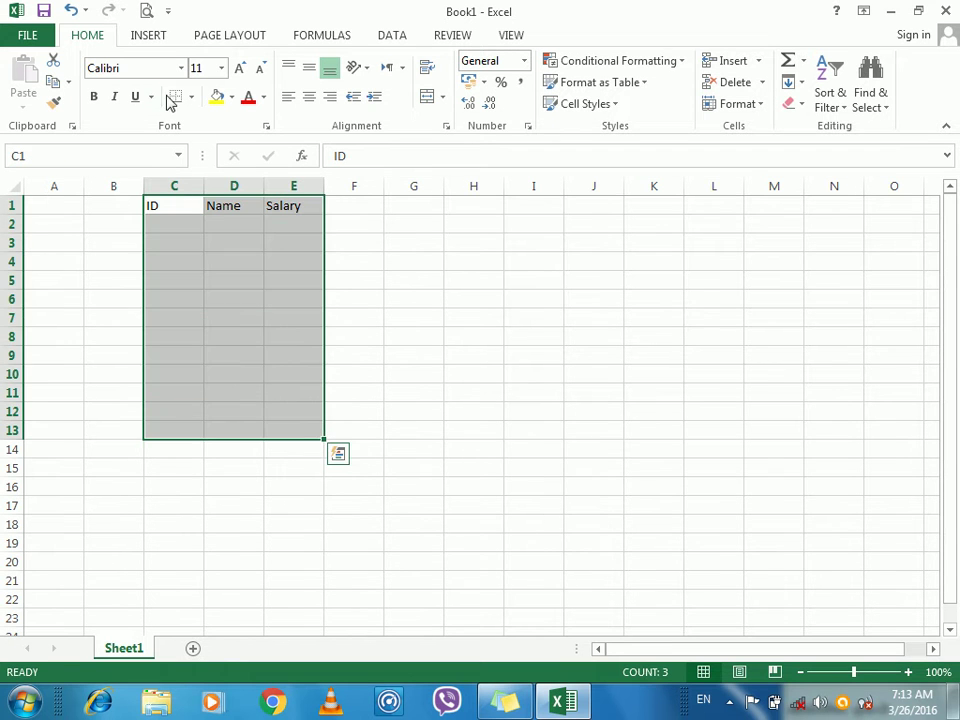
{"action": "left_click", "coordinate": [181, 219]}
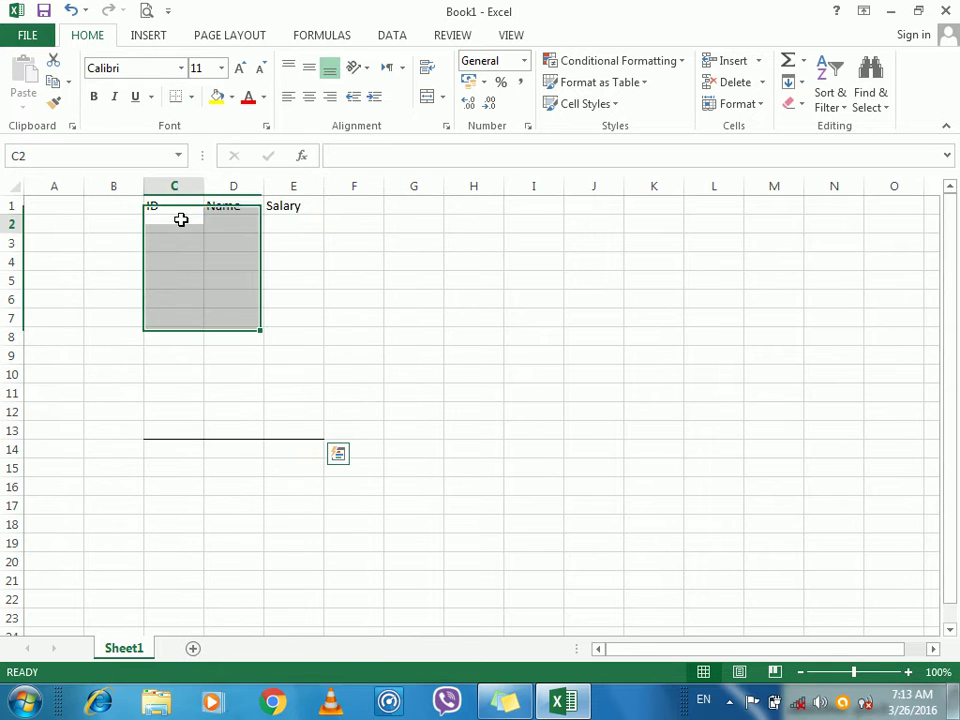
{"action": "left_click_drag", "start_coordinate": [159, 200], "coordinate": [309, 430]}
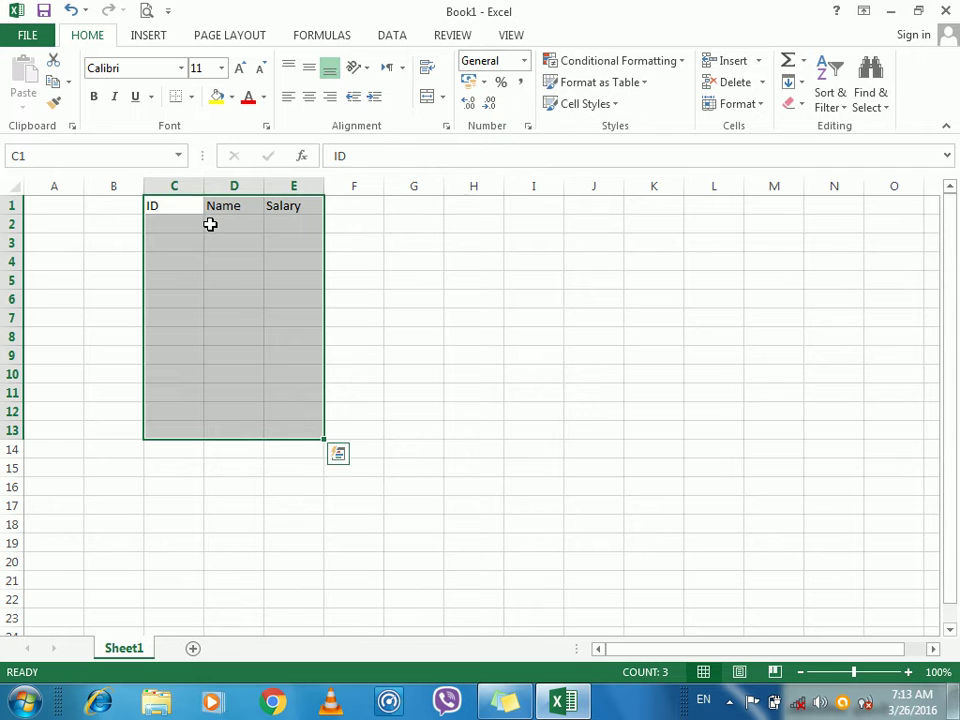
{"action": "left_click", "coordinate": [191, 96]}
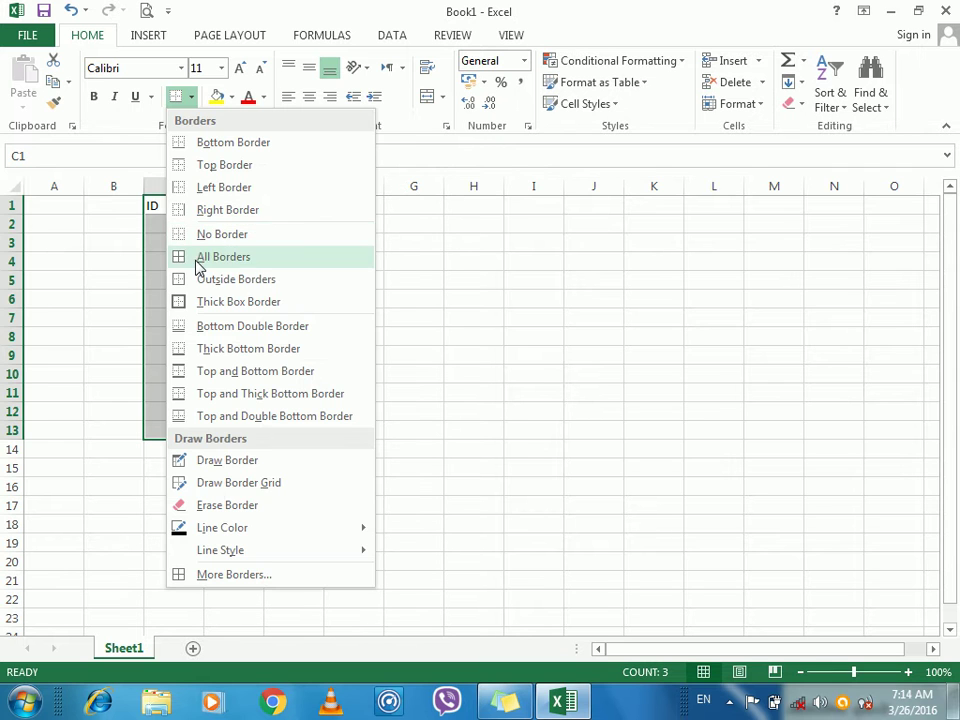
{"action": "left_click", "coordinate": [204, 260]}
Number the ID column from 1 to 12 in C2:C13, entering 1, 2 and 3 and filling the series down
{"action": "left_click", "coordinate": [185, 223]}
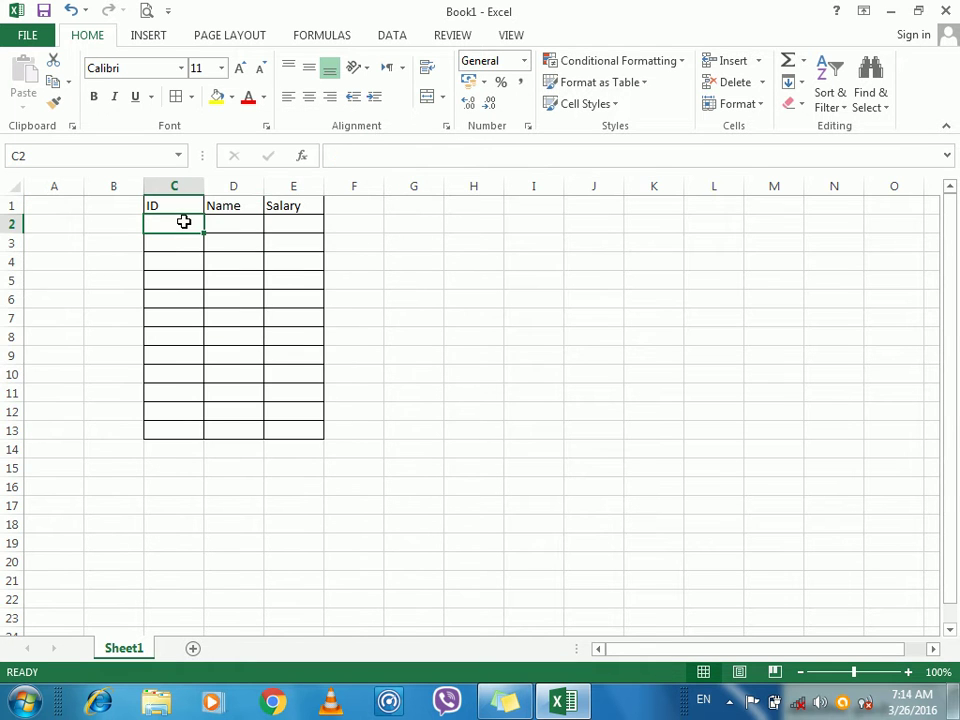
{"action": "type", "text": "1"}
{"action": "key", "text": "Return"}
{"action": "type", "text": "2"}
{"action": "key", "text": "Return"}
{"action": "type", "text": "3"}
{"action": "key", "text": "Return"}
{"action": "left_click_drag", "start_coordinate": [184, 222], "coordinate": [197, 435]}
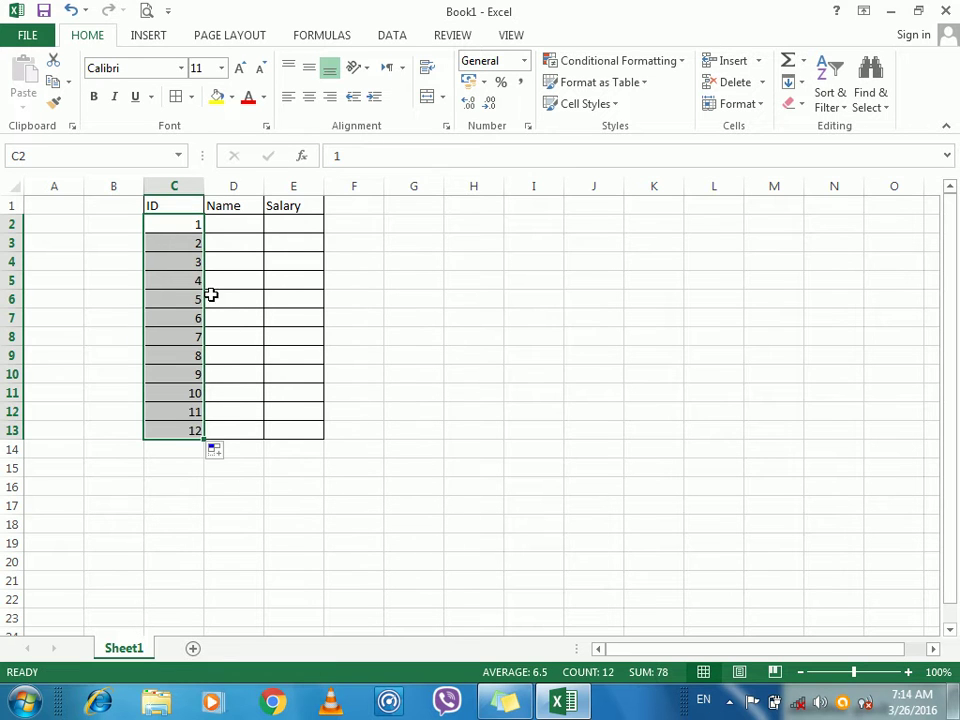
Enter salaries from 100 to 1000 in increments of 100 in cells E2 to E11
{"action": "left_click", "coordinate": [223, 237]}
{"action": "left_click", "coordinate": [313, 223]}
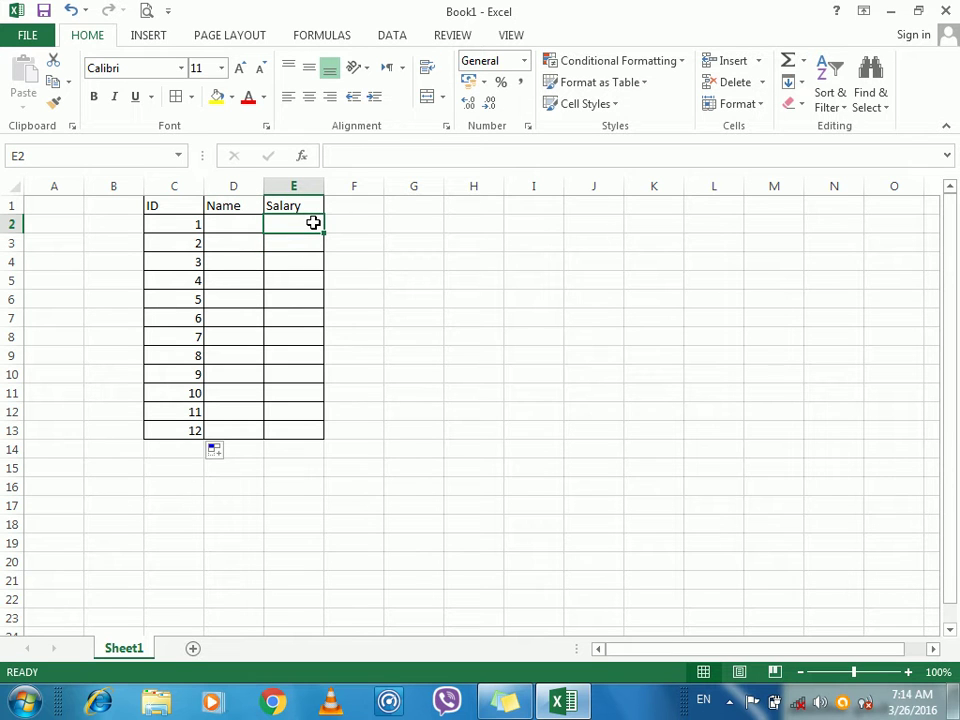
{"action": "type", "text": "100"}
{"action": "key", "text": "Return"}
{"action": "type", "text": "200"}
{"action": "key", "text": "Return"}
{"action": "type", "text": "300"}
{"action": "key", "text": "Return"}
{"action": "type", "text": "400"}
{"action": "key", "text": "Return"}
{"action": "type", "text": "500"}
{"action": "key", "text": "Return"}
{"action": "type", "text": "600"}
{"action": "key", "text": "Return"}
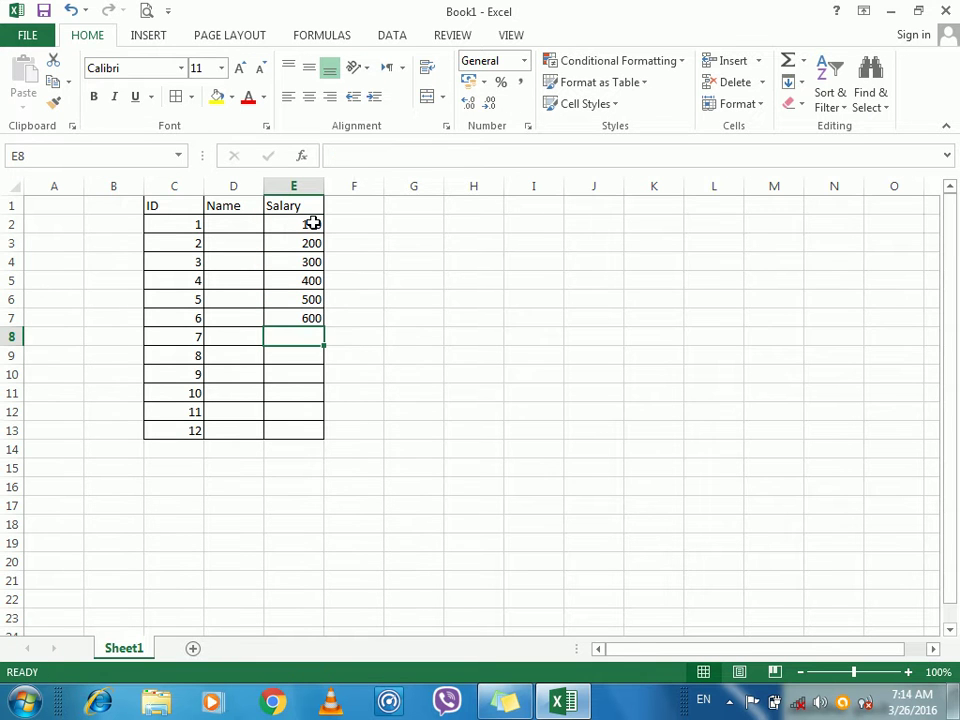
{"action": "type", "text": "700"}
{"action": "key", "text": "Return"}
{"action": "type", "text": "800"}
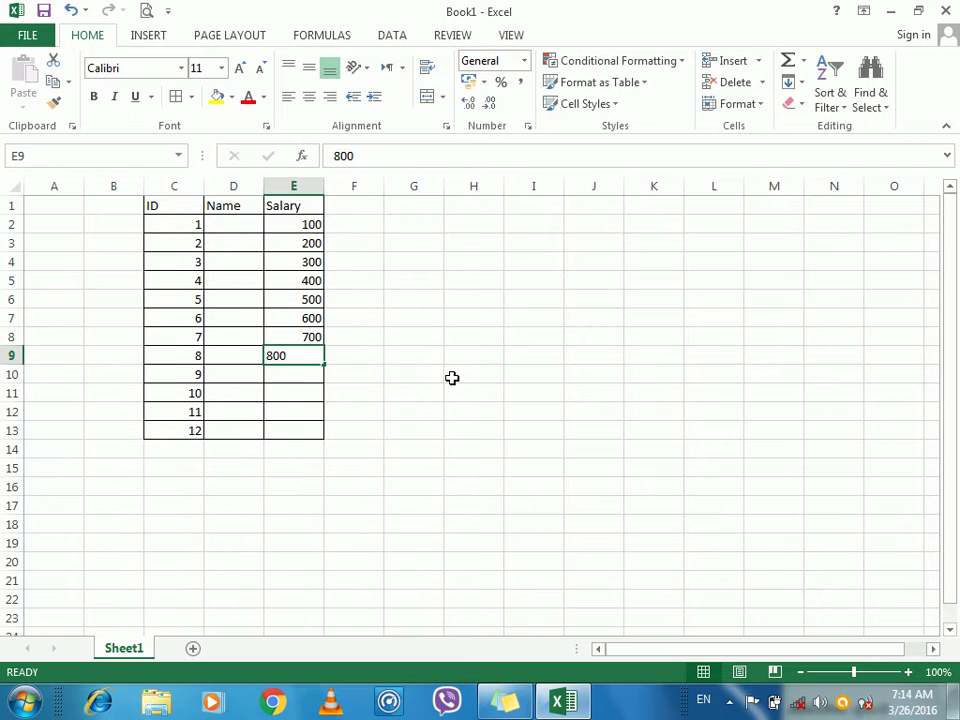
{"action": "key", "text": "Return"}
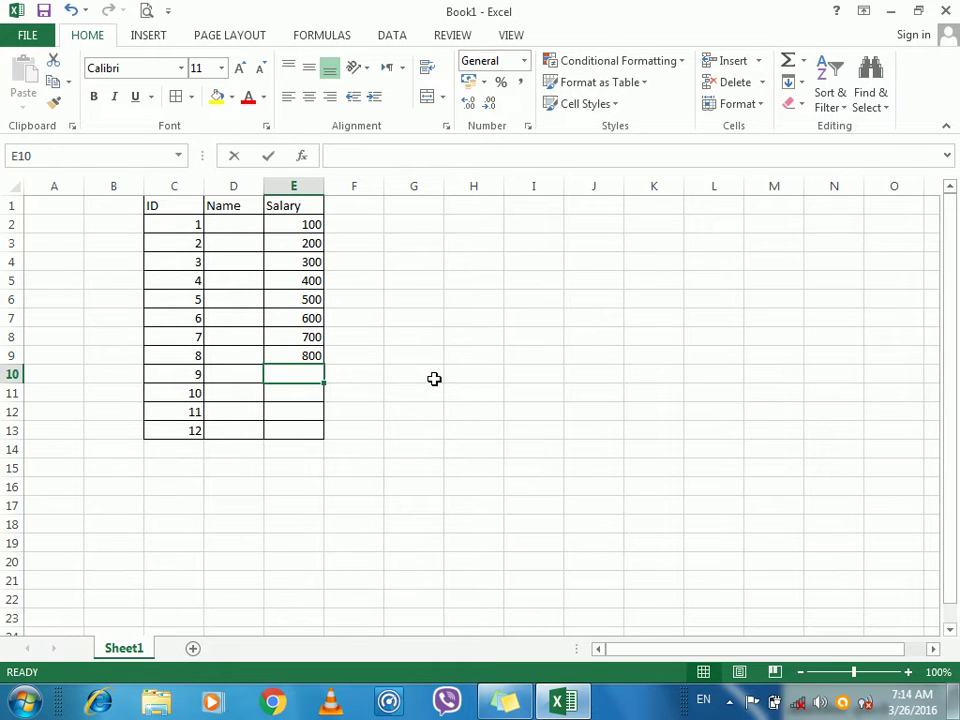
{"action": "type", "text": "900"}
{"action": "key", "text": "Return"}
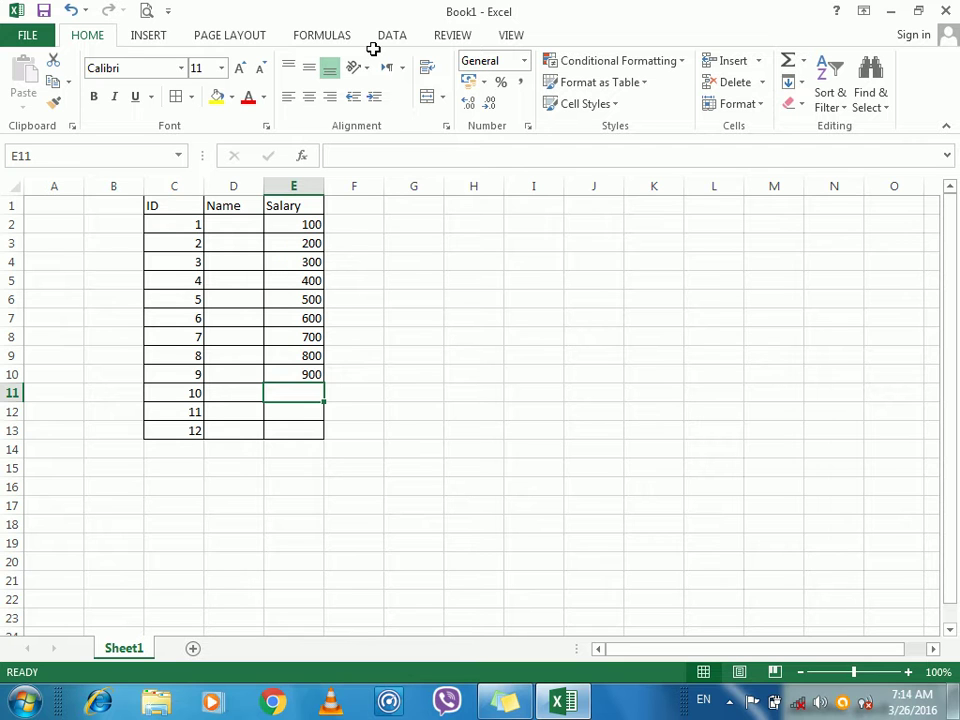
{"action": "type", "text": "1000"}
{"action": "key", "text": "Return"}
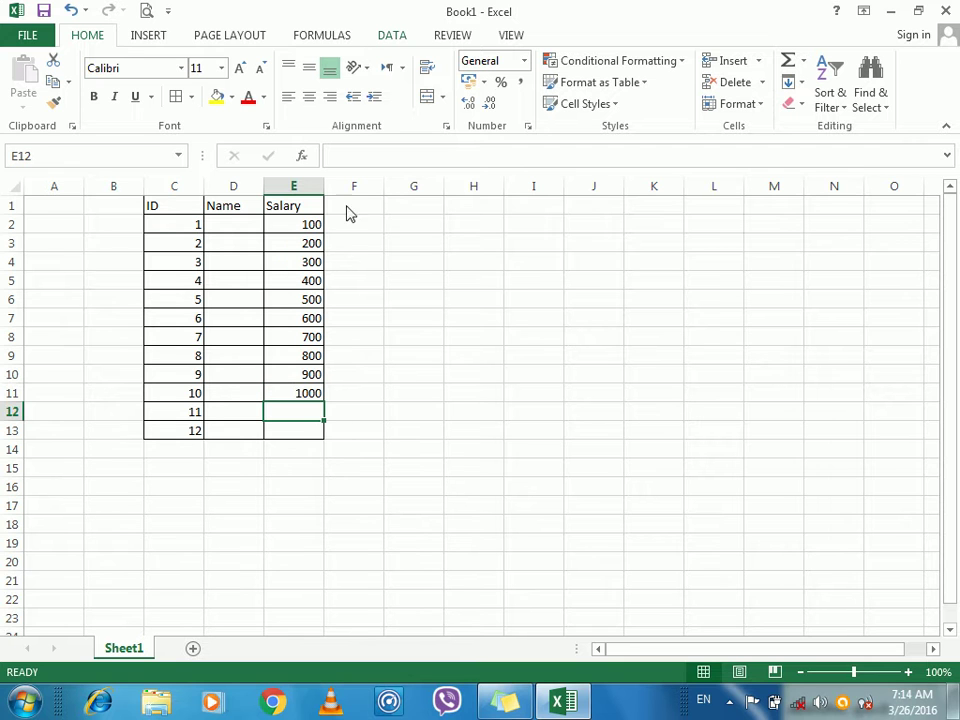
{"action": "left_click", "coordinate": [287, 236]}
{"action": "left_click_drag", "start_coordinate": [291, 229], "coordinate": [289, 392]}
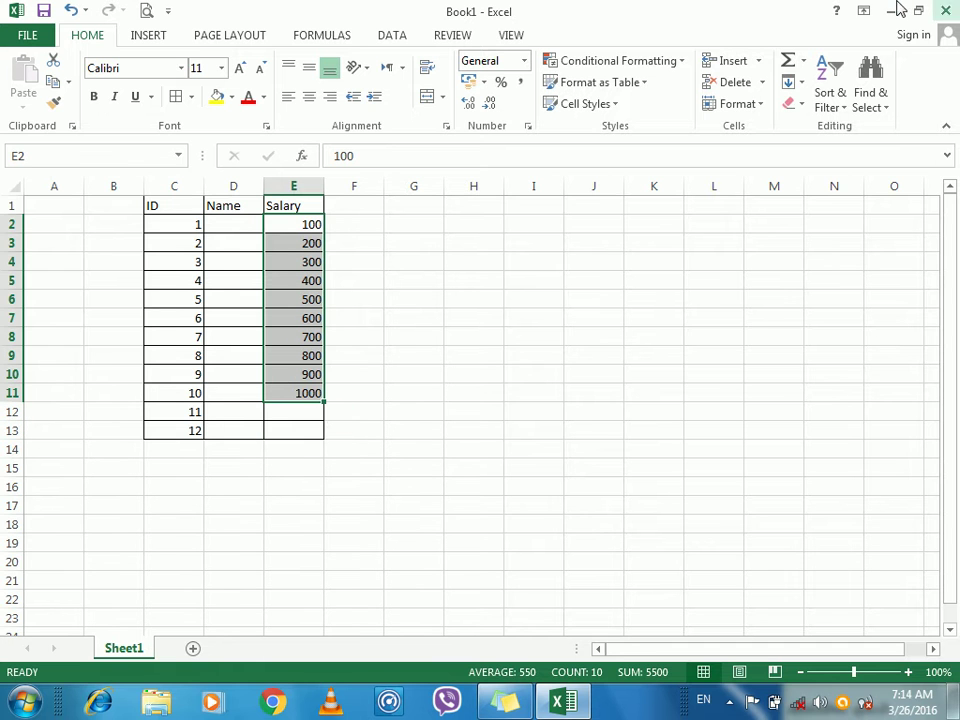
{"action": "left_click", "coordinate": [891, 10]}
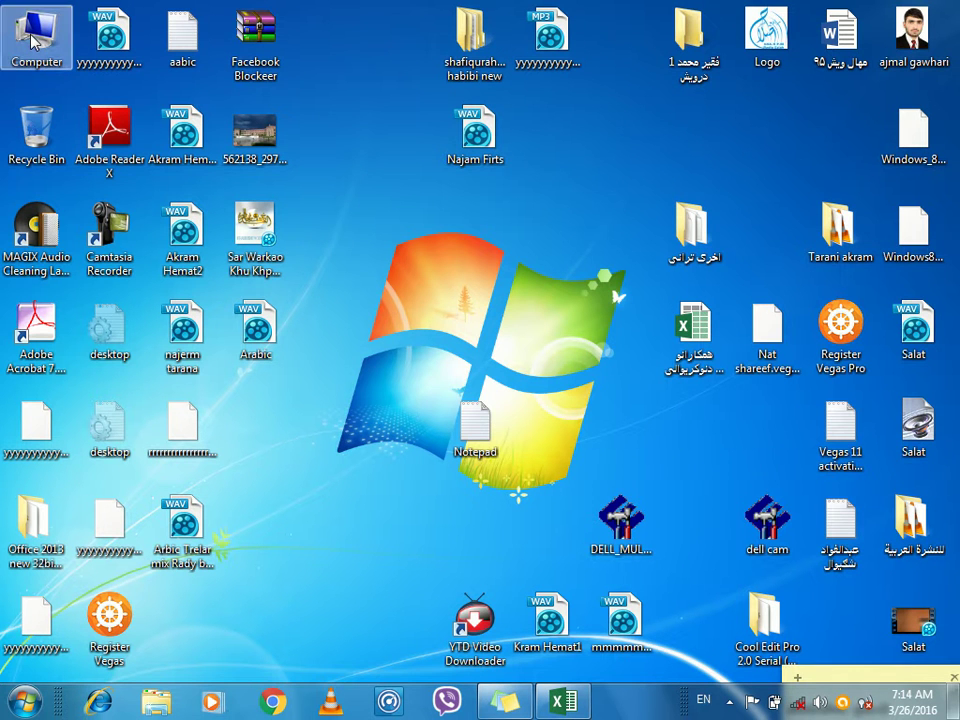
{"action": "double_click", "coordinate": [33, 40]}
{"action": "left_click", "coordinate": [605, 387]}
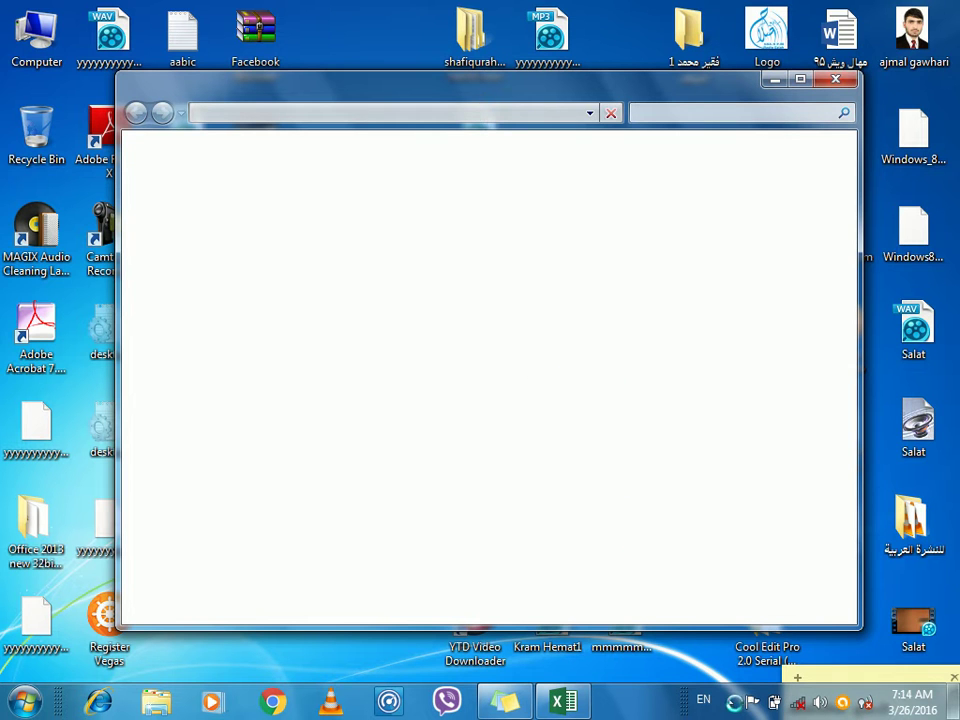
{"action": "left_click", "coordinate": [731, 702]}
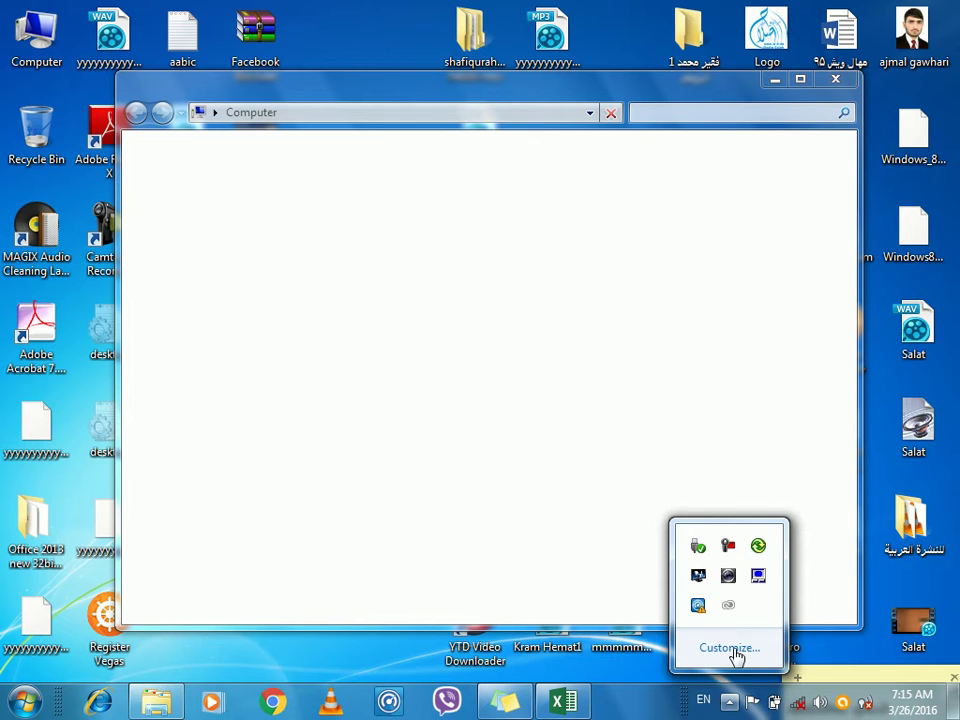
{"action": "left_click", "coordinate": [729, 552]}
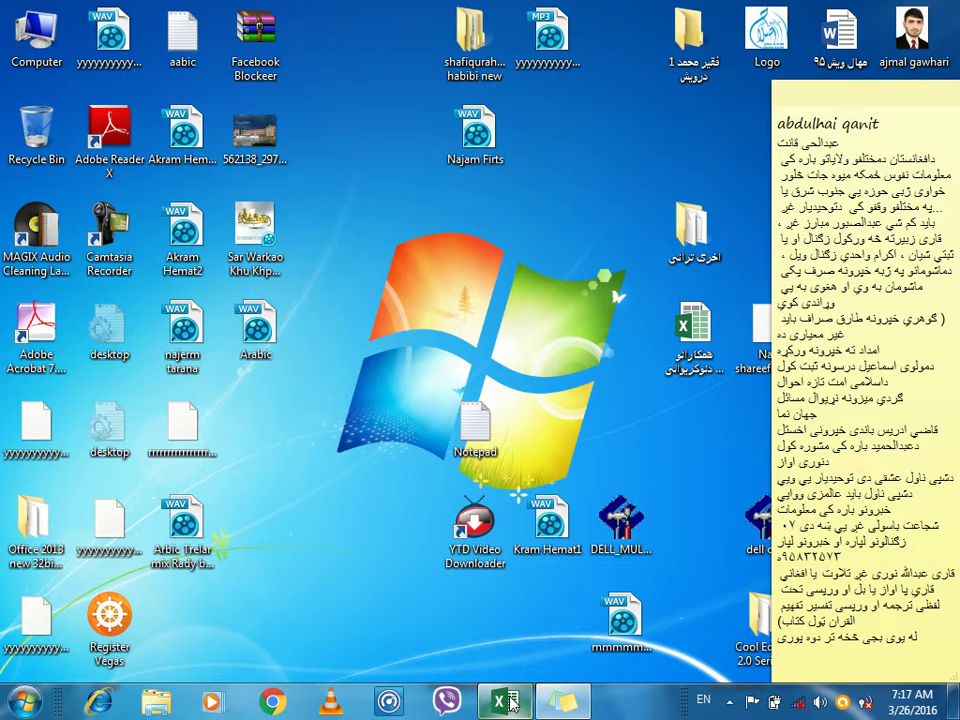
Switch to the Excel workbook and start a Greater Than highlight rule for salaries E2:E11 with a threshold of 400
{"action": "left_click", "coordinate": [510, 703]}
{"action": "left_click", "coordinate": [299, 226]}
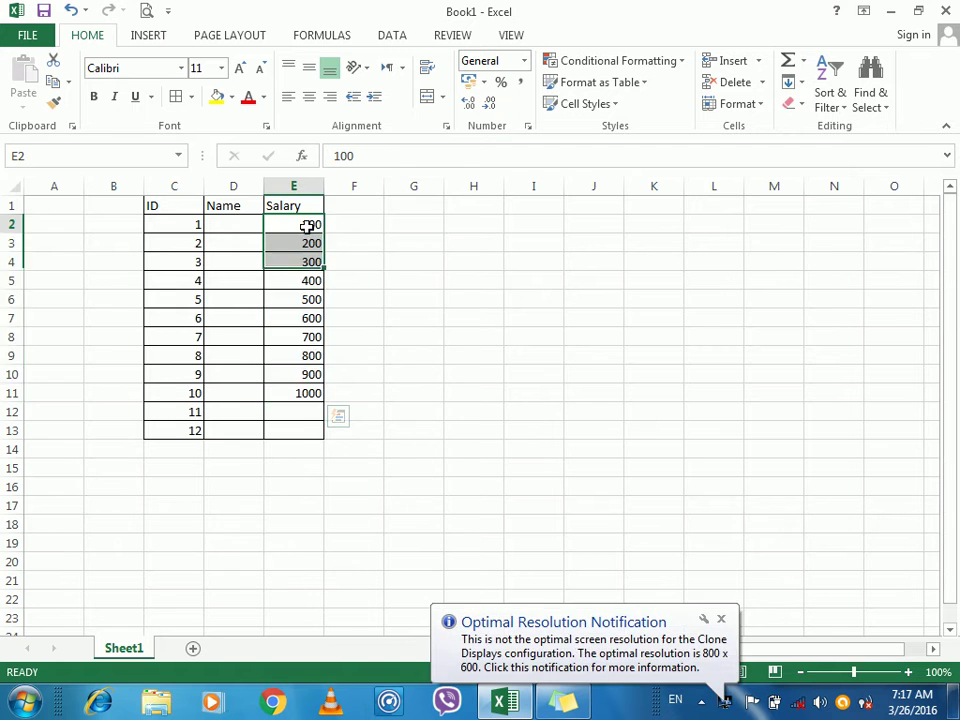
{"action": "left_click_drag", "start_coordinate": [299, 226], "coordinate": [307, 405]}
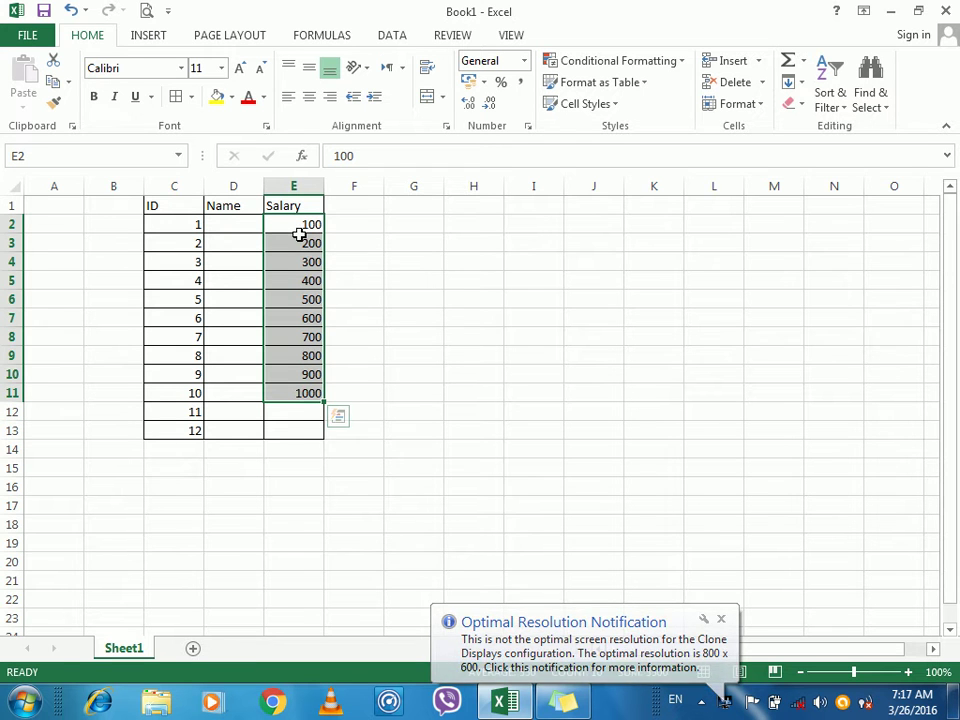
{"action": "left_click", "coordinate": [615, 62]}
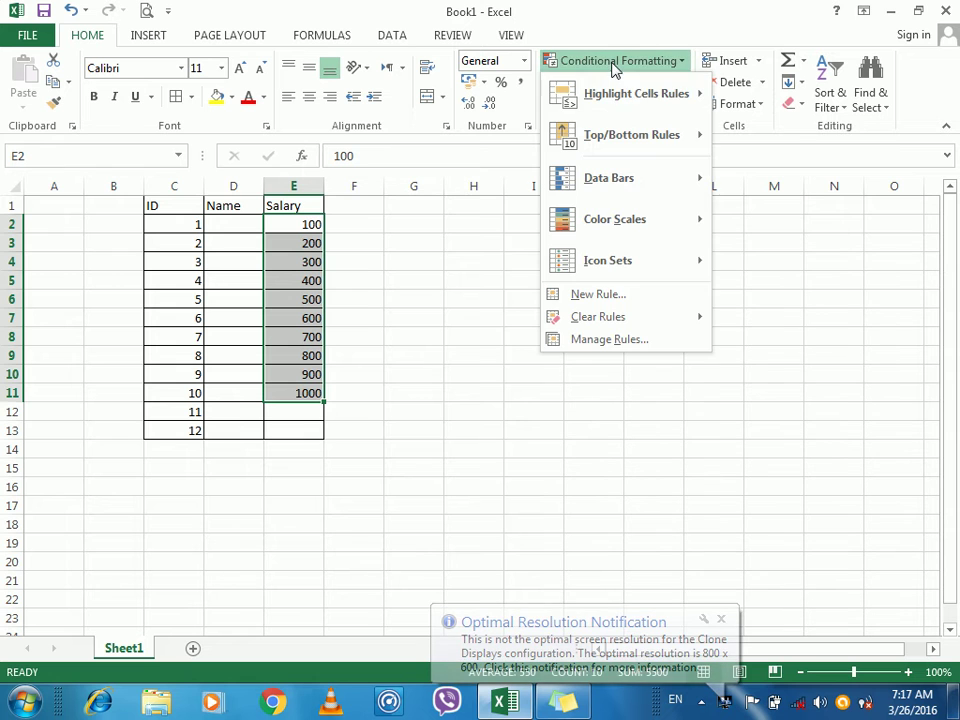
{"action": "mouse_move", "coordinate": [632, 100]}
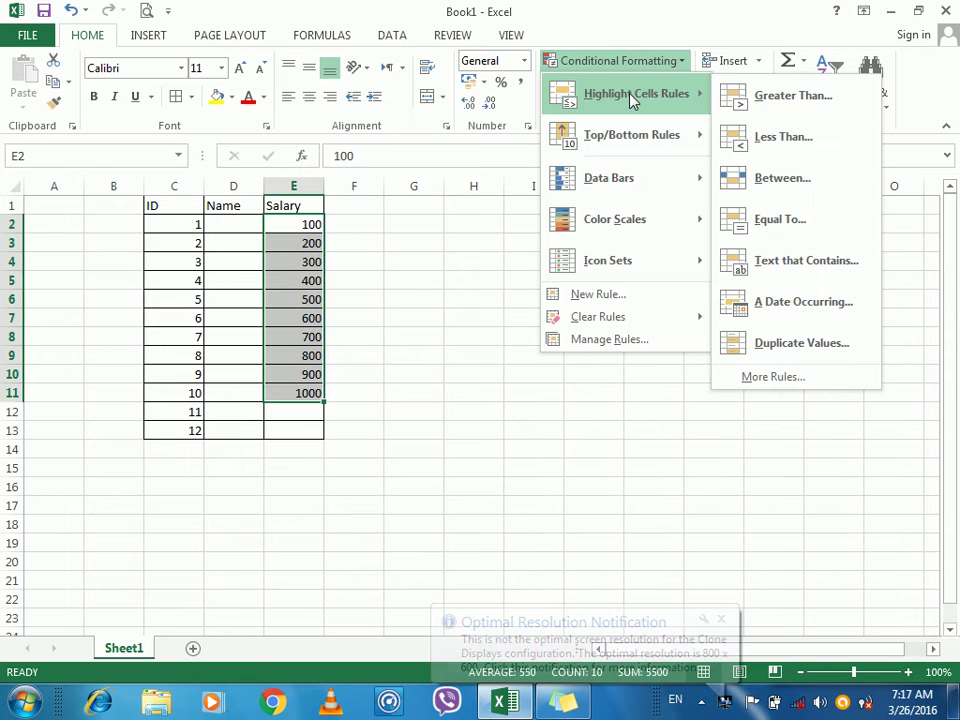
{"action": "left_click", "coordinate": [793, 96]}
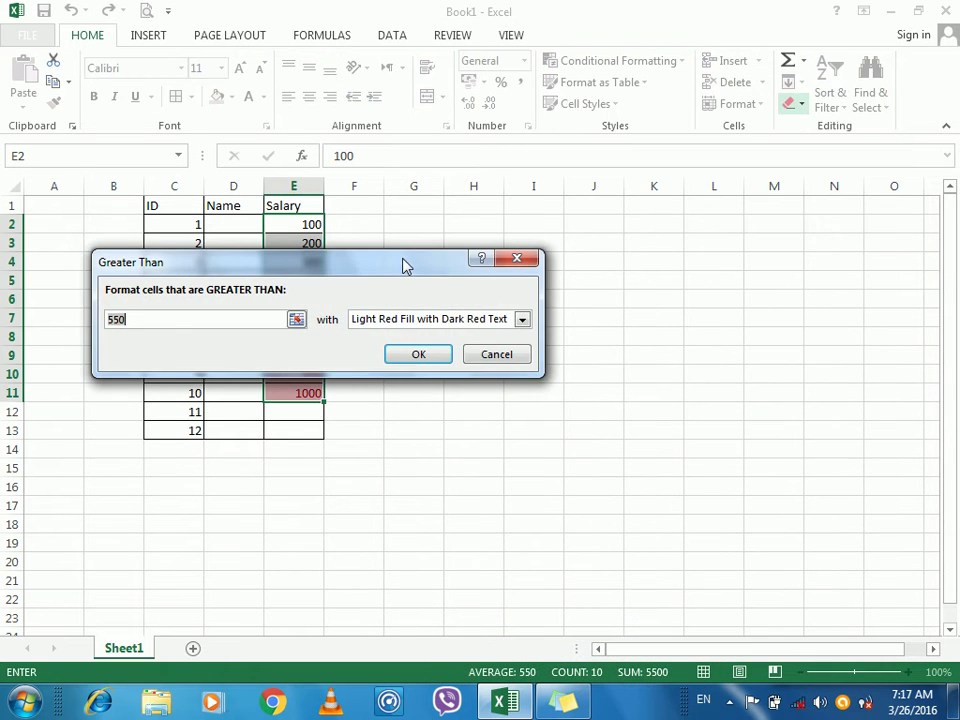
{"action": "left_click_drag", "start_coordinate": [737, 241], "coordinate": [743, 238]}
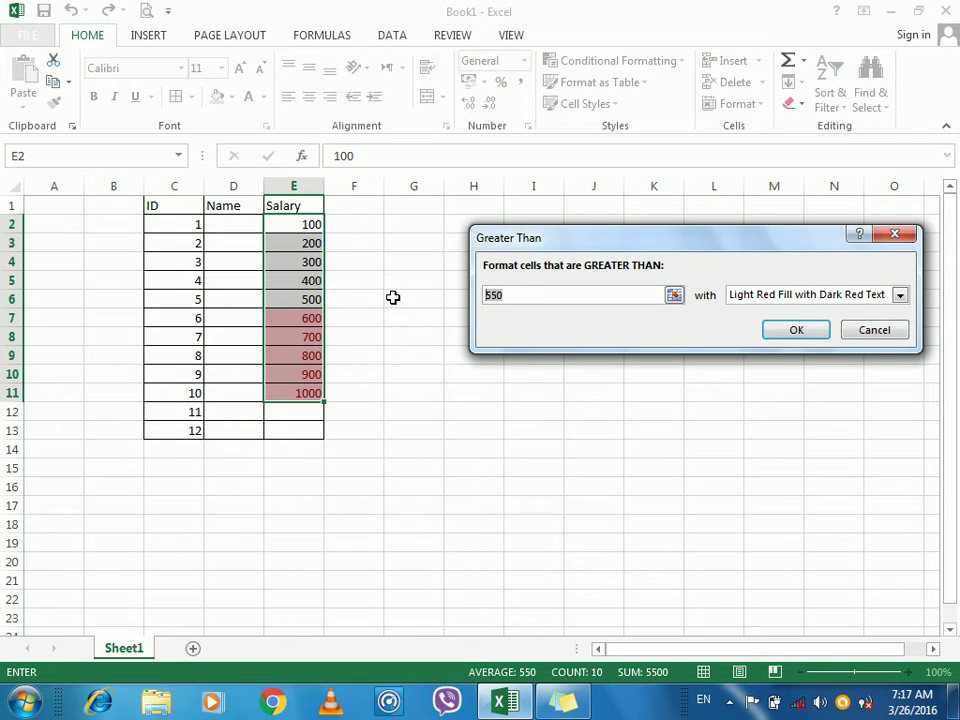
{"action": "type", "text": "400"}
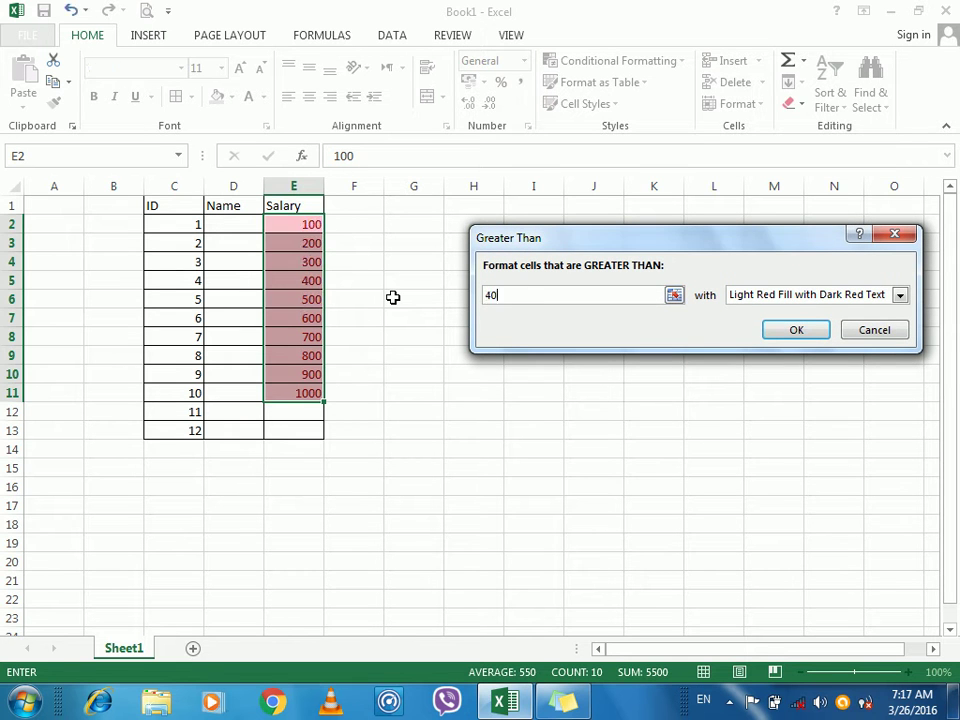
Try the Red Text, Red Border, green fill, yellow fill and Light Red Fill with Dark Red Text formats for the Greater Than rule
{"action": "left_click", "coordinate": [809, 303]}
{"action": "left_click", "coordinate": [765, 362]}
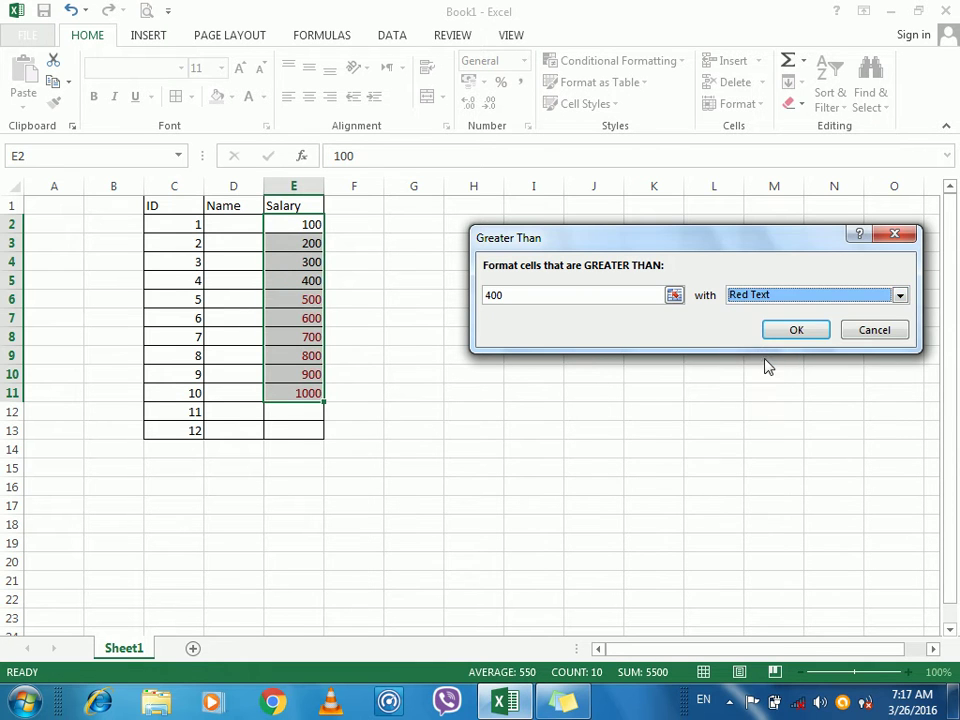
{"action": "left_click", "coordinate": [775, 295]}
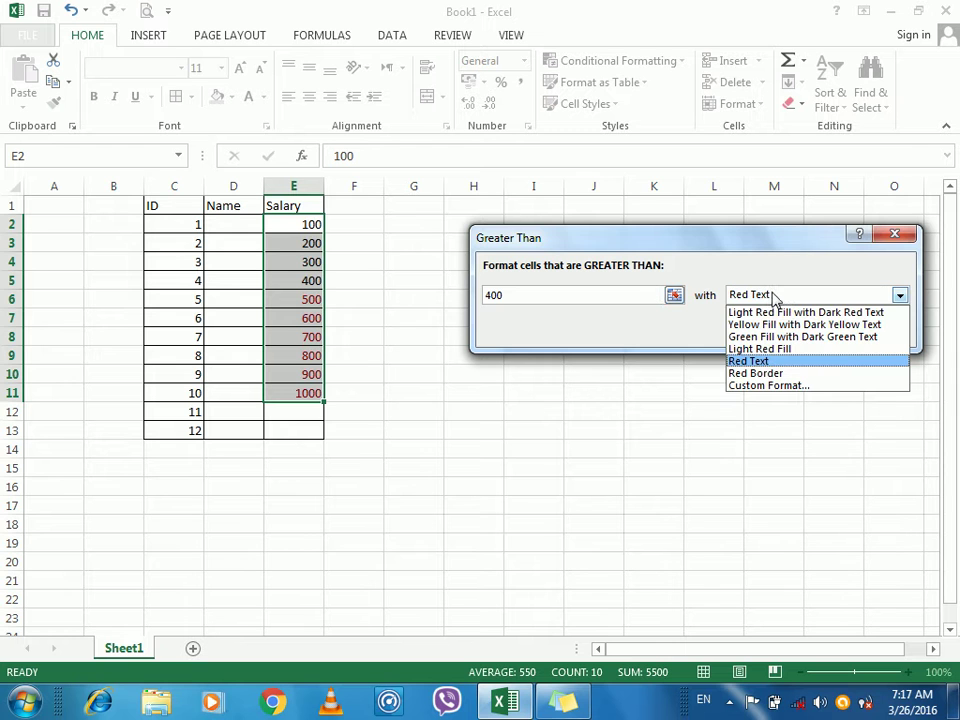
{"action": "left_click", "coordinate": [760, 374]}
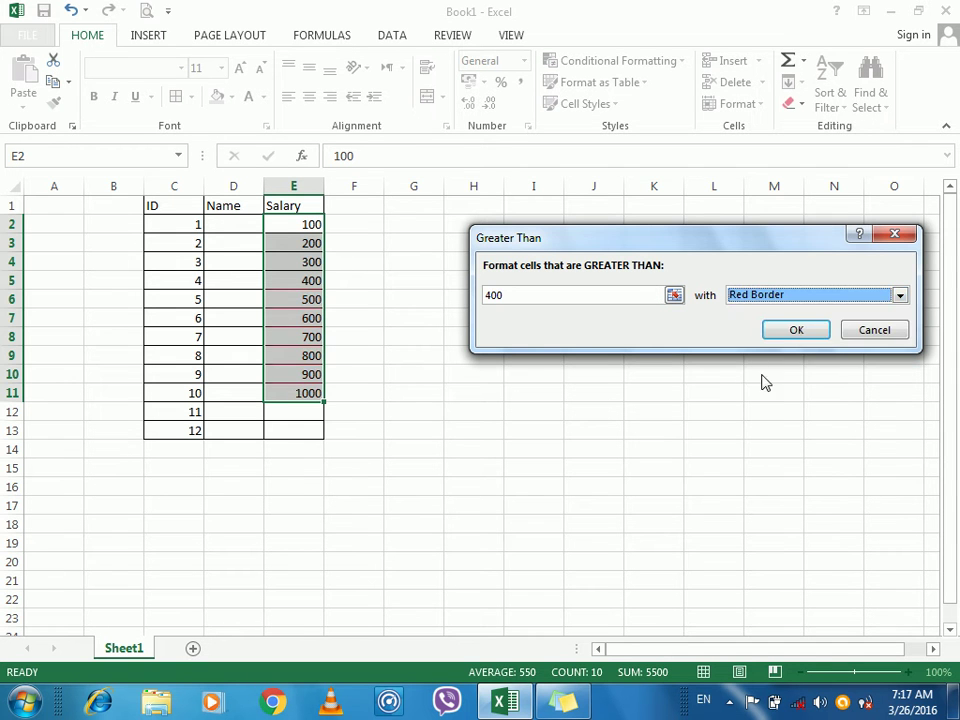
{"action": "left_click", "coordinate": [781, 296]}
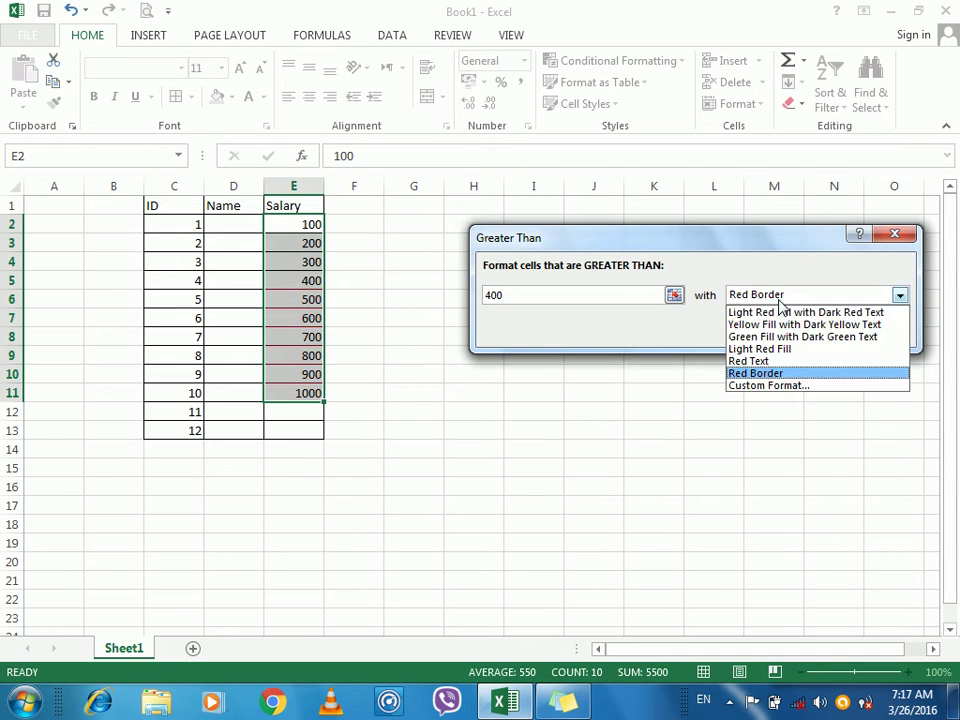
{"action": "left_click", "coordinate": [816, 345]}
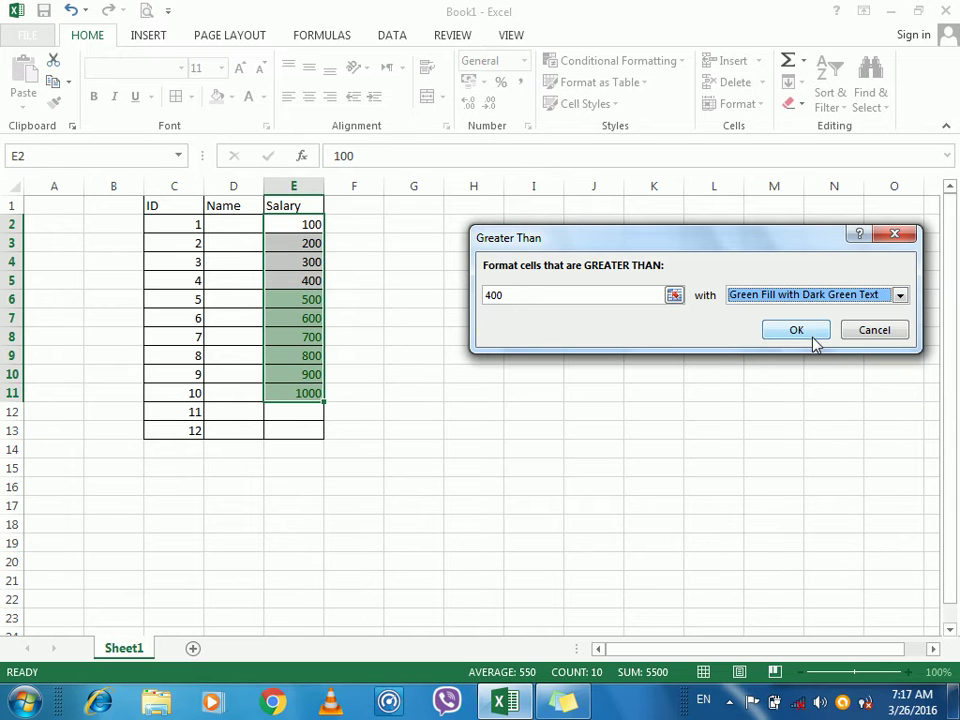
{"action": "left_click", "coordinate": [779, 302]}
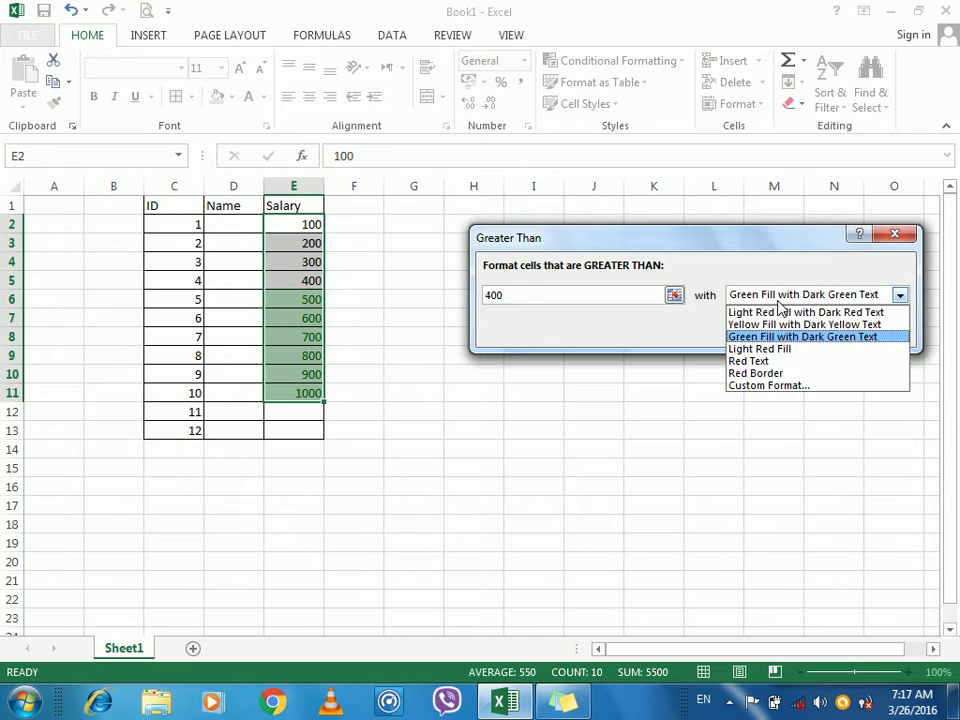
{"action": "left_click", "coordinate": [762, 324]}
{"action": "left_click", "coordinate": [770, 302]}
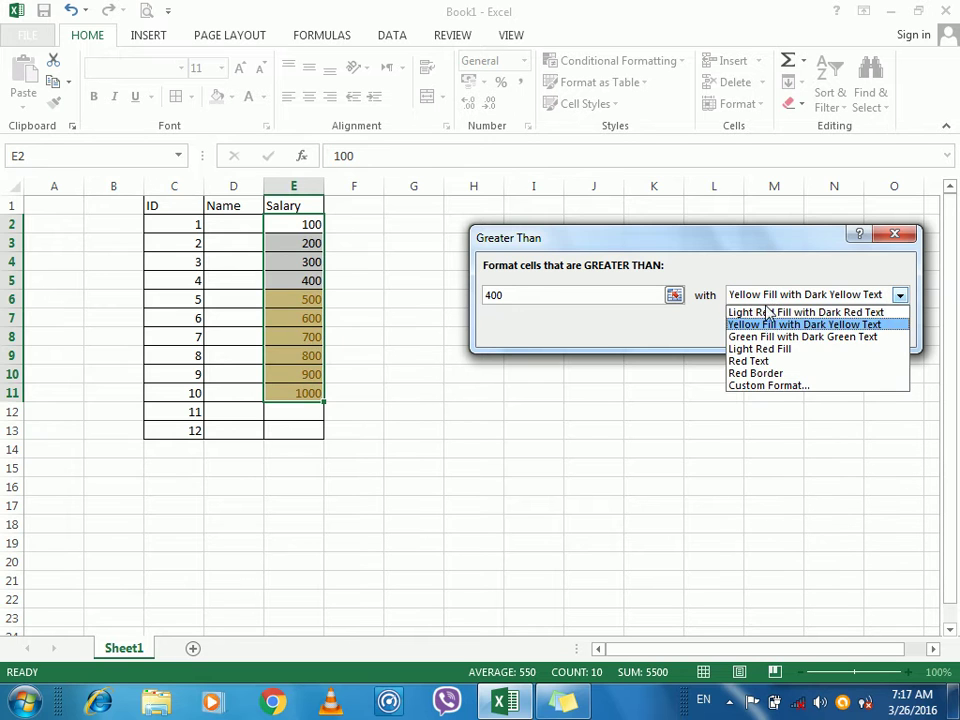
{"action": "left_click", "coordinate": [767, 311]}
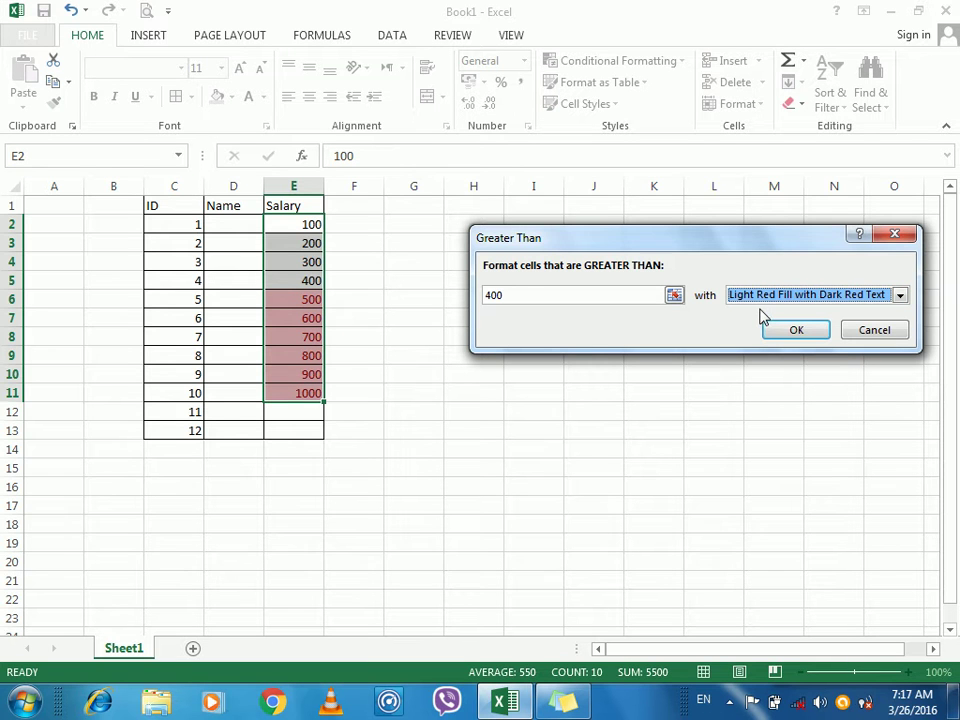
Choose Light Red Fill as the format of the Greater Than rule and apply it to the salaries
{"action": "left_click", "coordinate": [762, 301]}
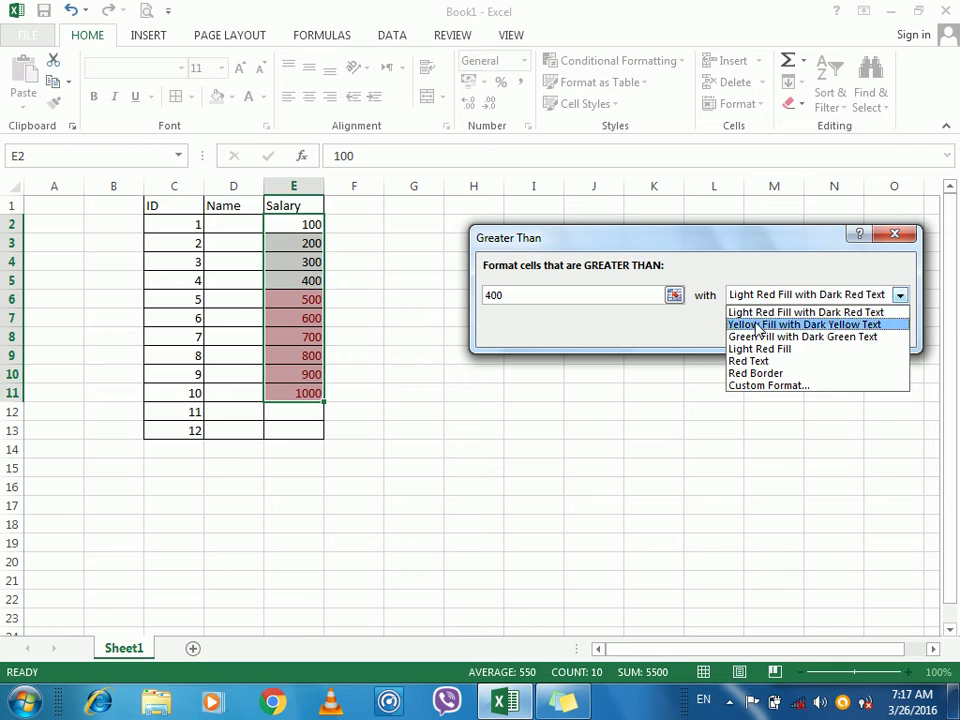
{"action": "left_click", "coordinate": [752, 347]}
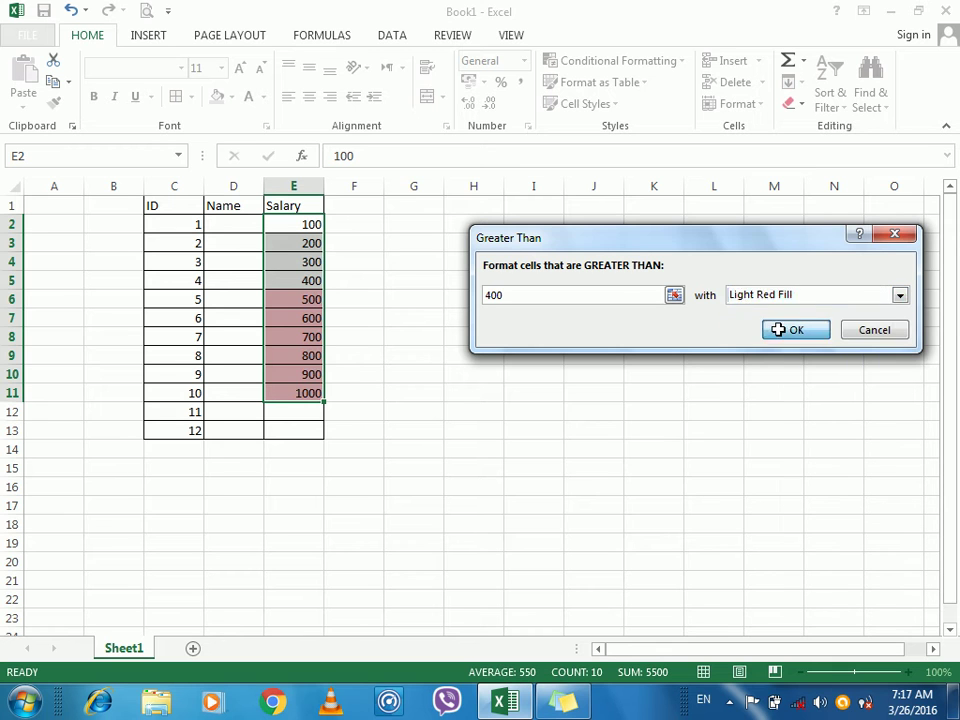
{"action": "left_click", "coordinate": [783, 337]}
Enter a salary of 600 in cell E12
{"action": "left_click", "coordinate": [311, 415]}
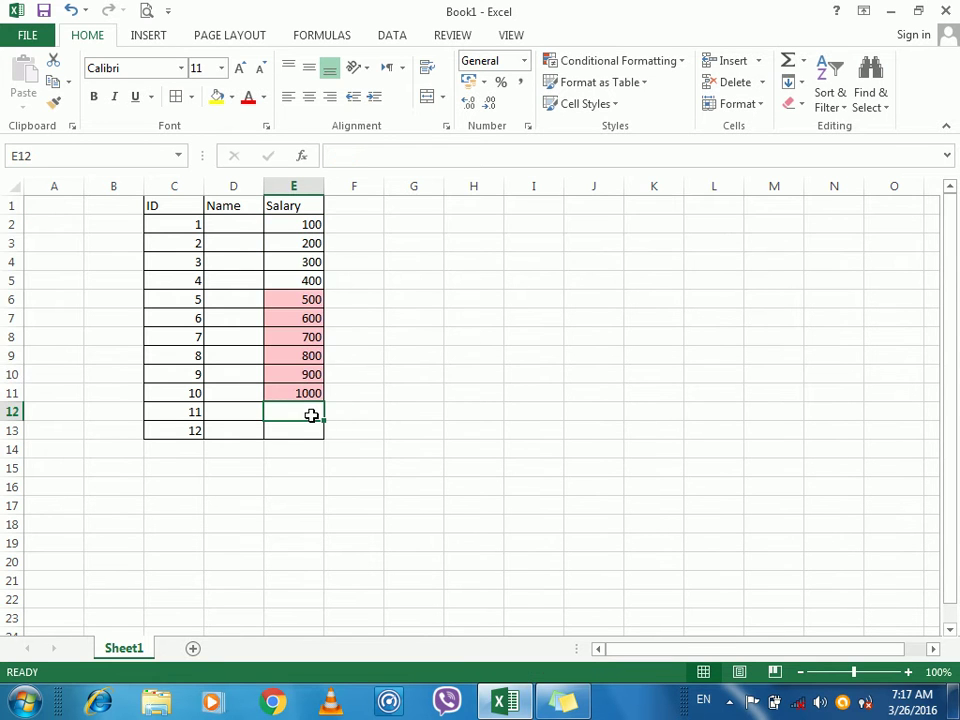
{"action": "type", "text": "600"}
{"action": "key", "text": "Return"}
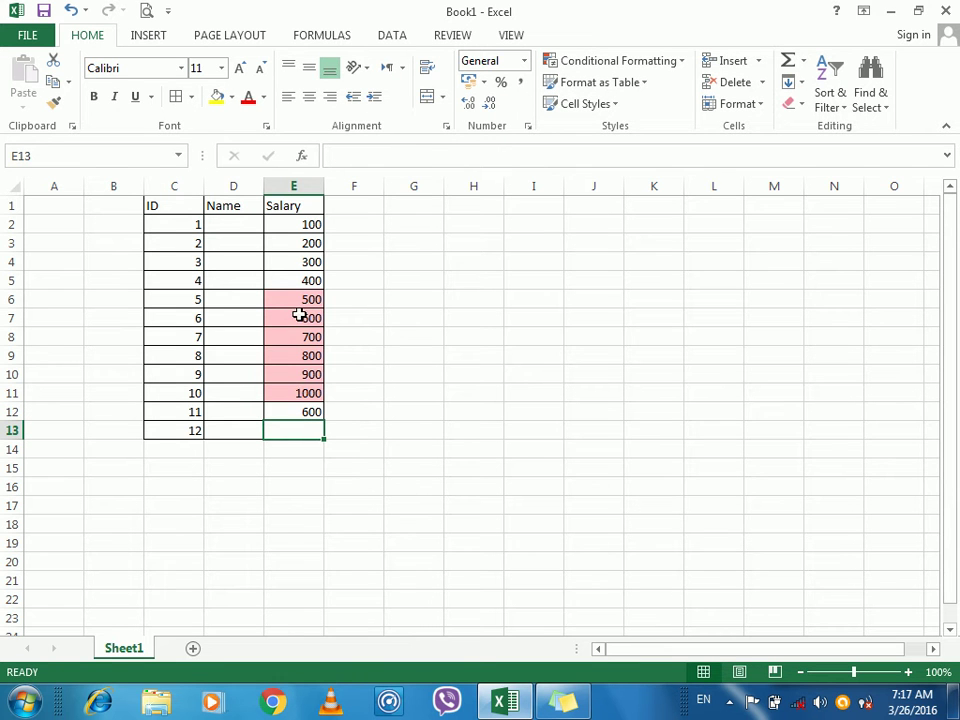
Try salaries of 800 in E3 and 600 in E4 to test the rule, and undo both entries
{"action": "left_click", "coordinate": [298, 249]}
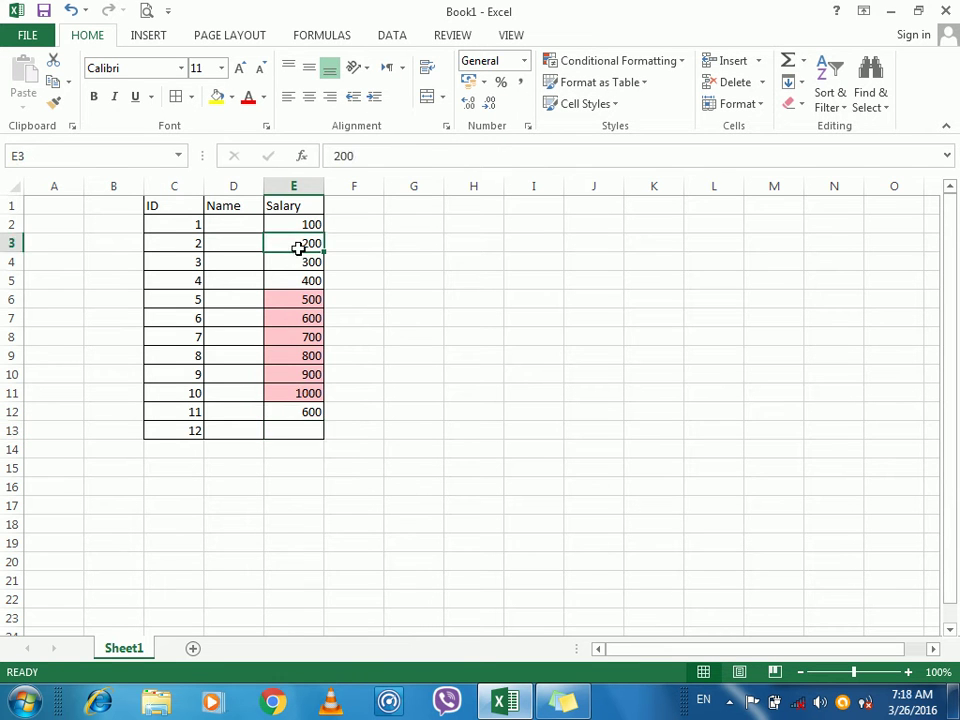
{"action": "type", "text": "800"}
{"action": "key", "text": "Return"}
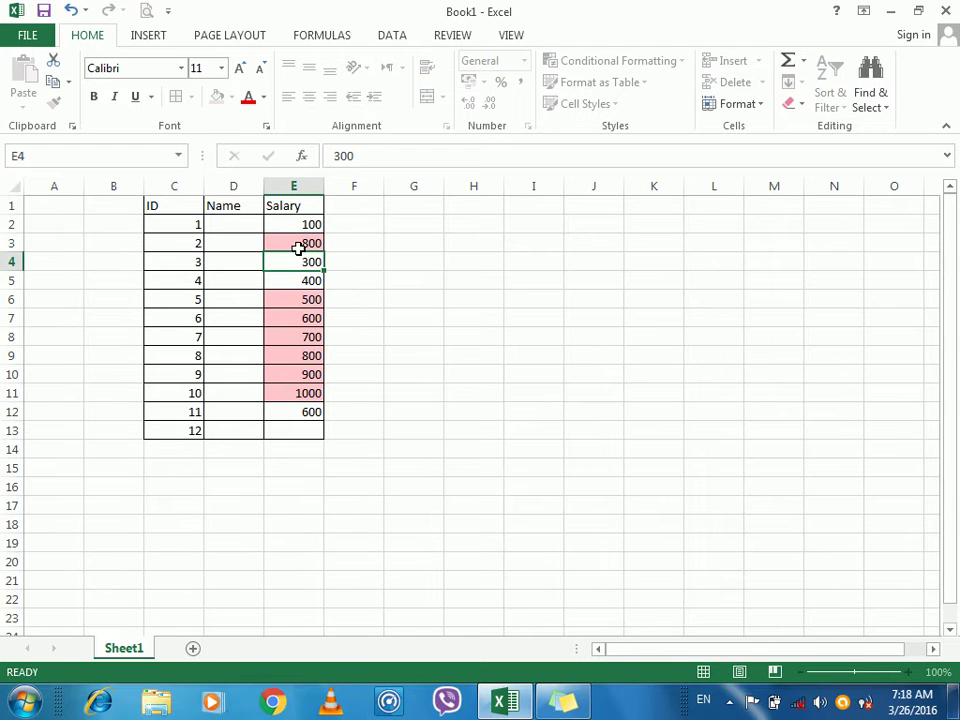
{"action": "type", "text": "600"}
{"action": "key", "text": "Return"}
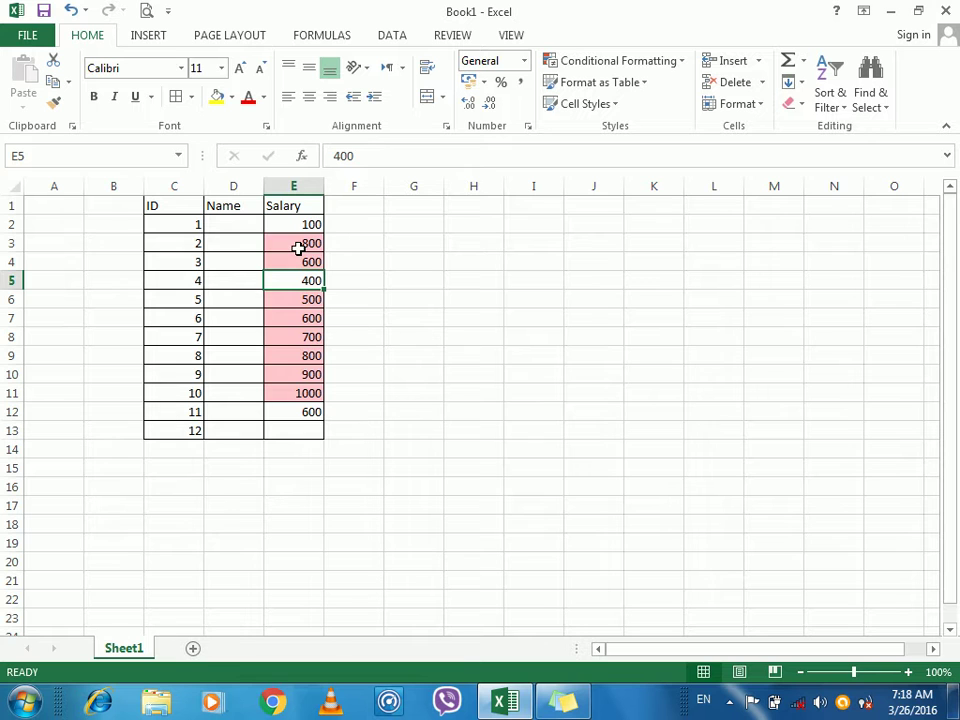
{"action": "key", "text": "ctrl+z"}
{"action": "key", "text": "ctrl+z"}
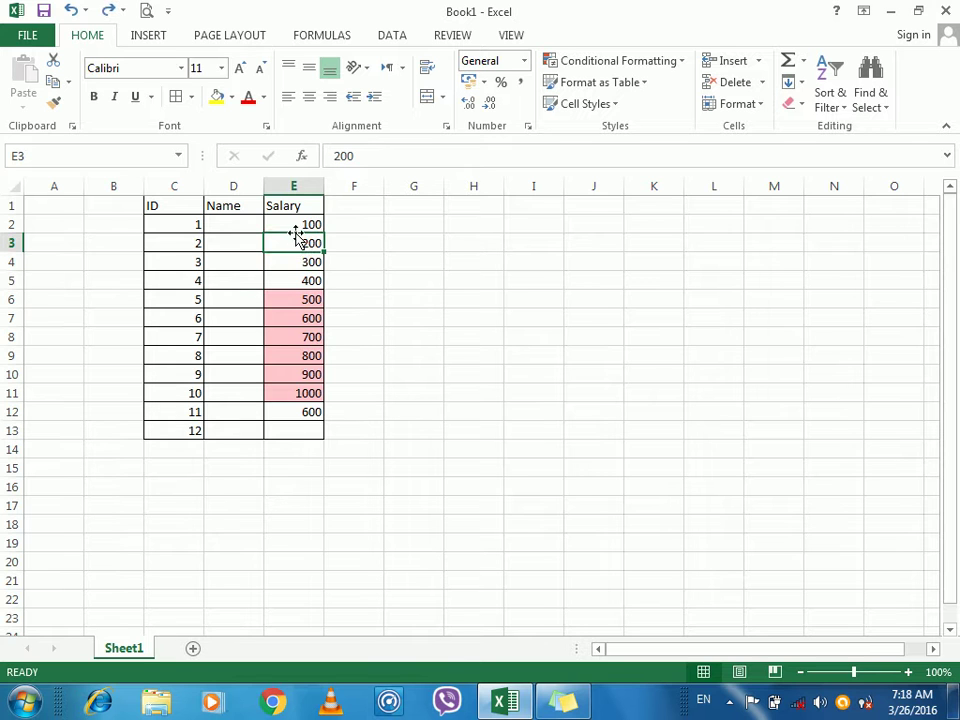
{"action": "left_click_drag", "start_coordinate": [298, 224], "coordinate": [298, 384]}
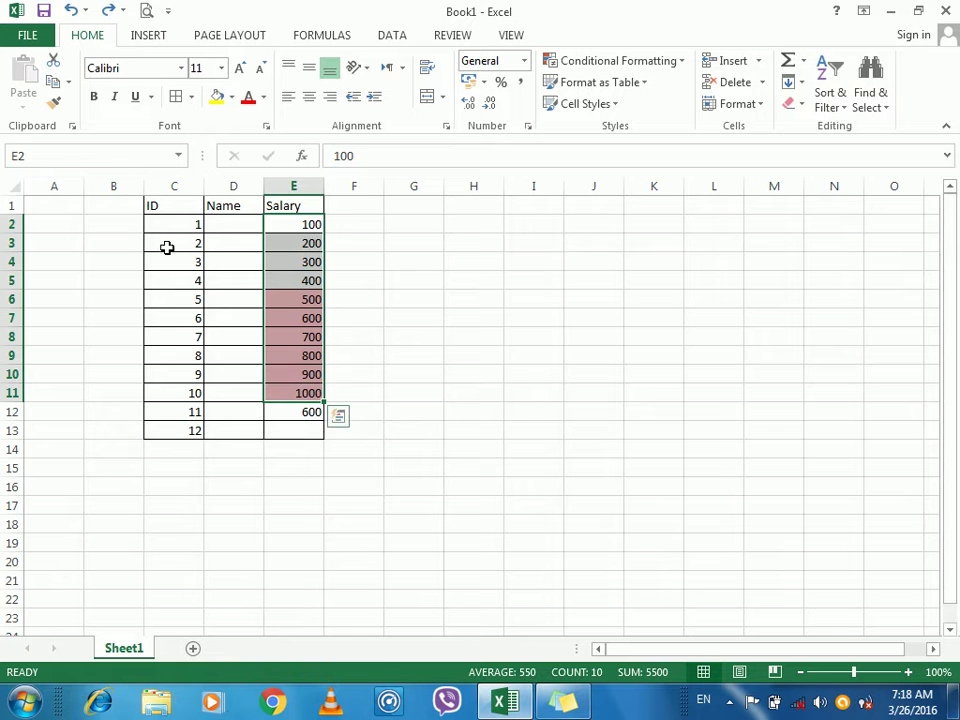
{"action": "left_click", "coordinate": [55, 83]}
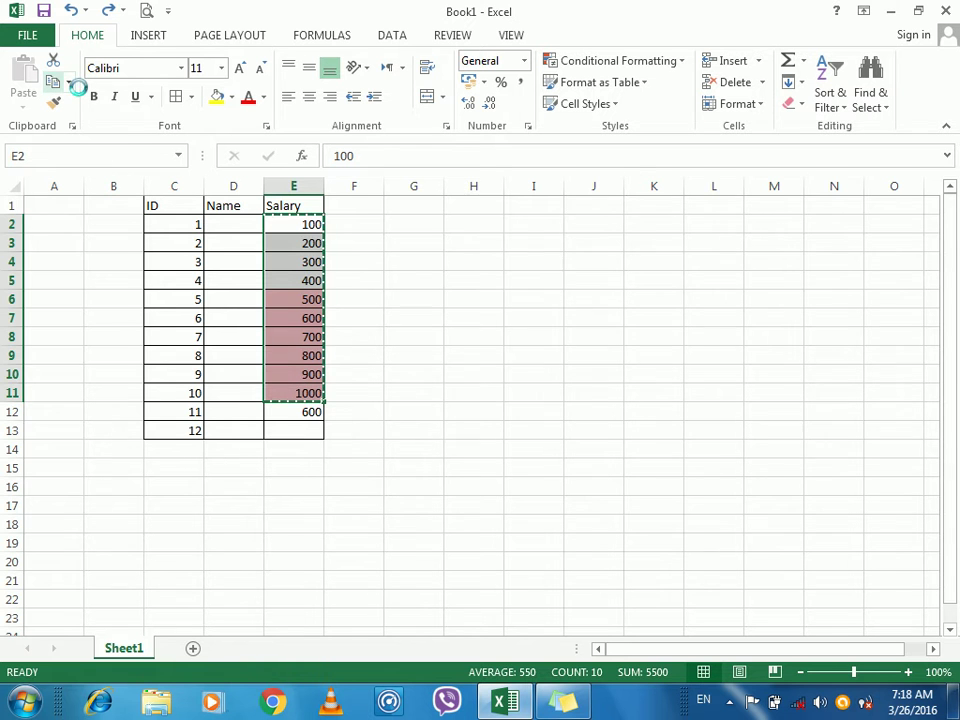
{"action": "left_click", "coordinate": [462, 246]}
{"action": "key", "text": "ctrl+alt+v"}
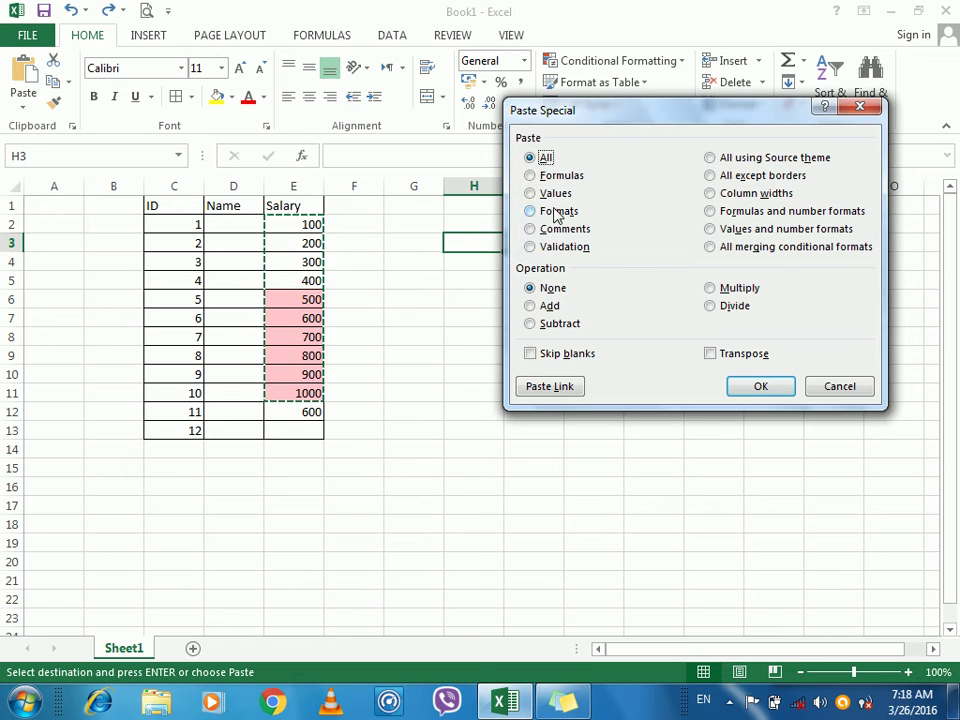
{"action": "left_click", "coordinate": [740, 257]}
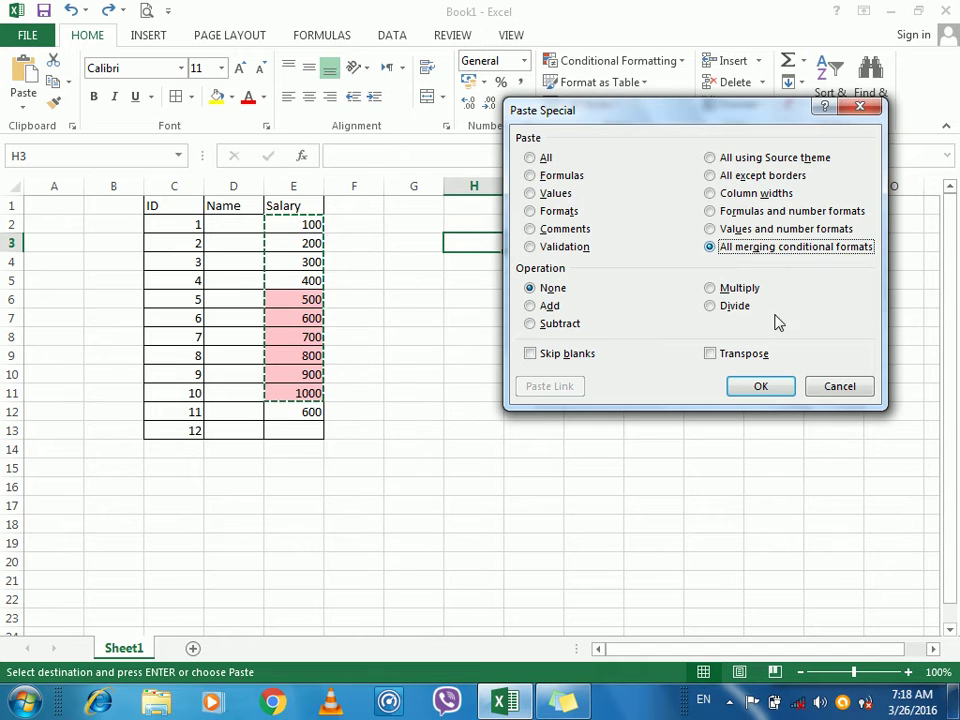
{"action": "left_click", "coordinate": [838, 387]}
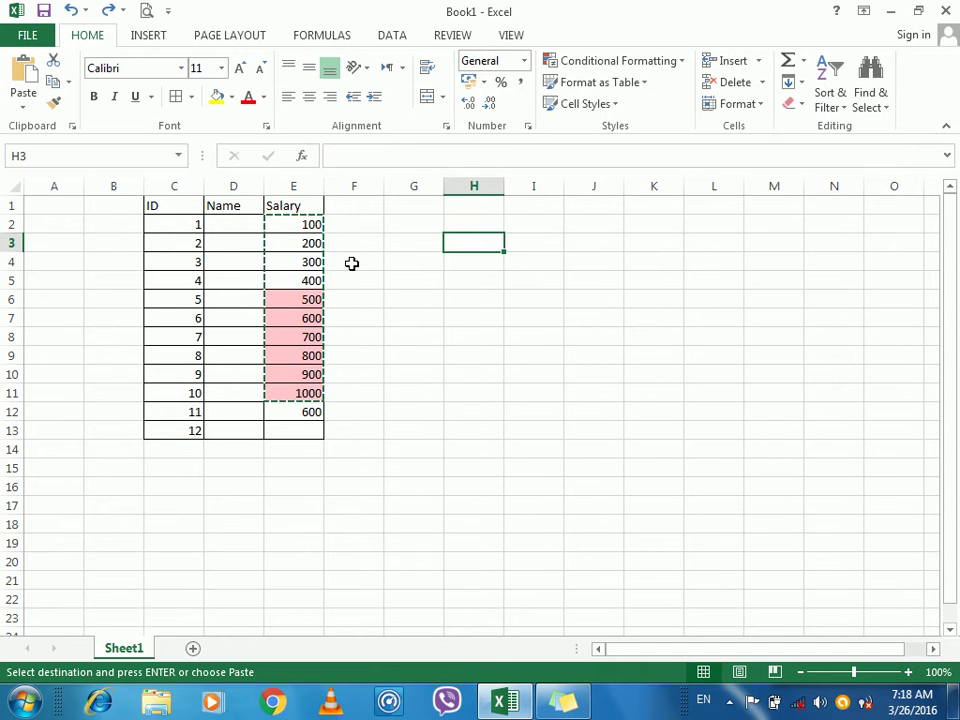
Clear the conditional formatting rules from the salary cells E2:E13
{"action": "left_click_drag", "start_coordinate": [307, 228], "coordinate": [307, 410]}
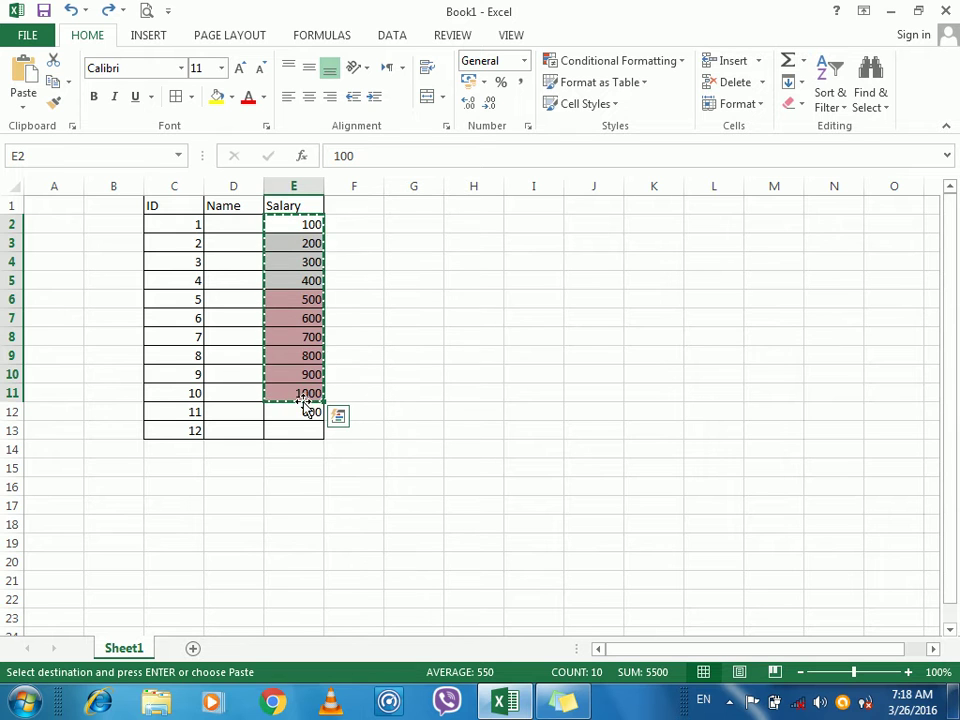
{"action": "left_click_drag", "start_coordinate": [298, 226], "coordinate": [304, 432]}
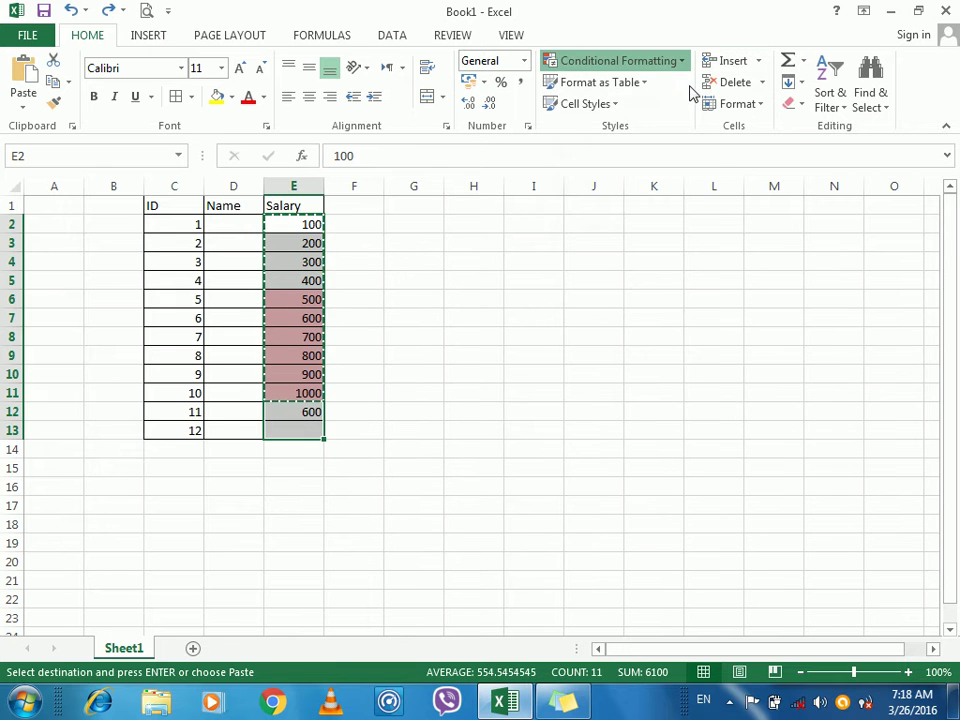
{"action": "left_click", "coordinate": [682, 62]}
{"action": "mouse_move", "coordinate": [700, 95]}
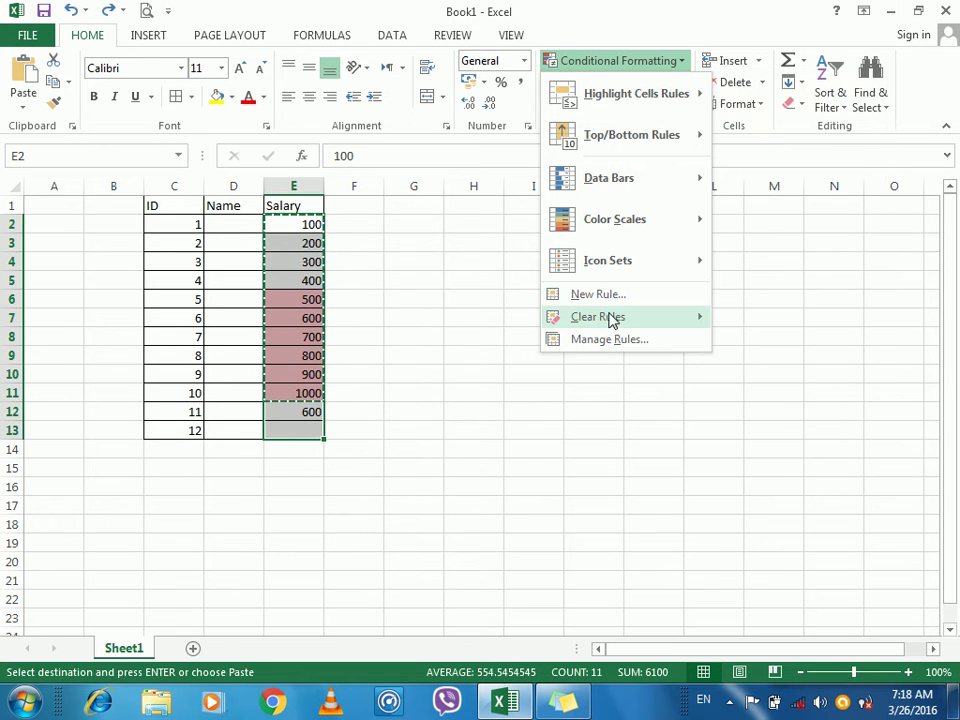
{"action": "mouse_move", "coordinate": [612, 318]}
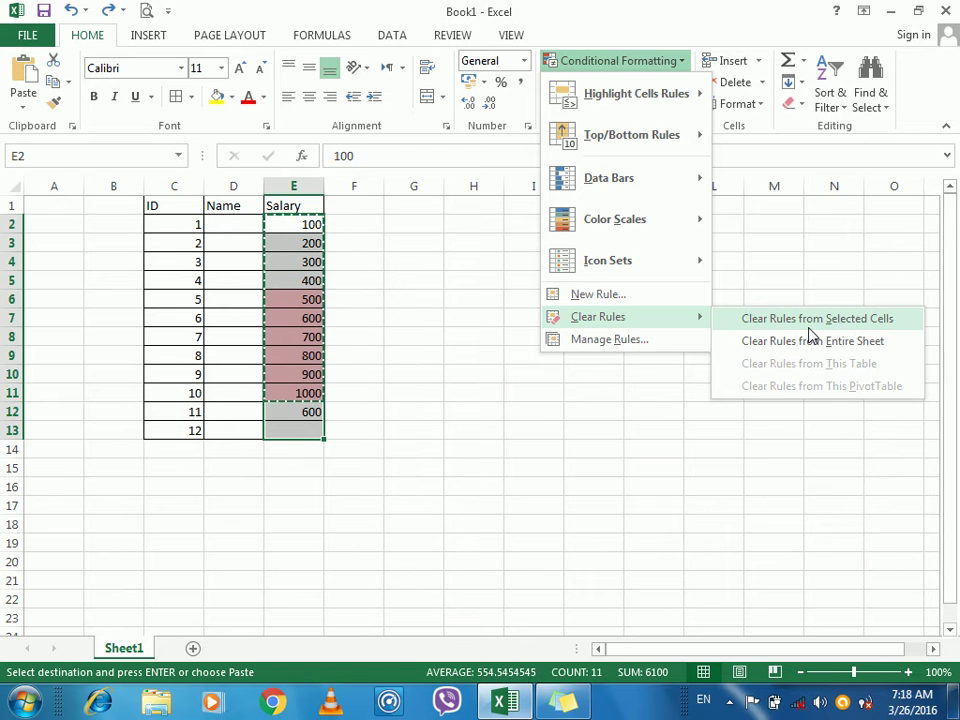
{"action": "left_click", "coordinate": [845, 320]}
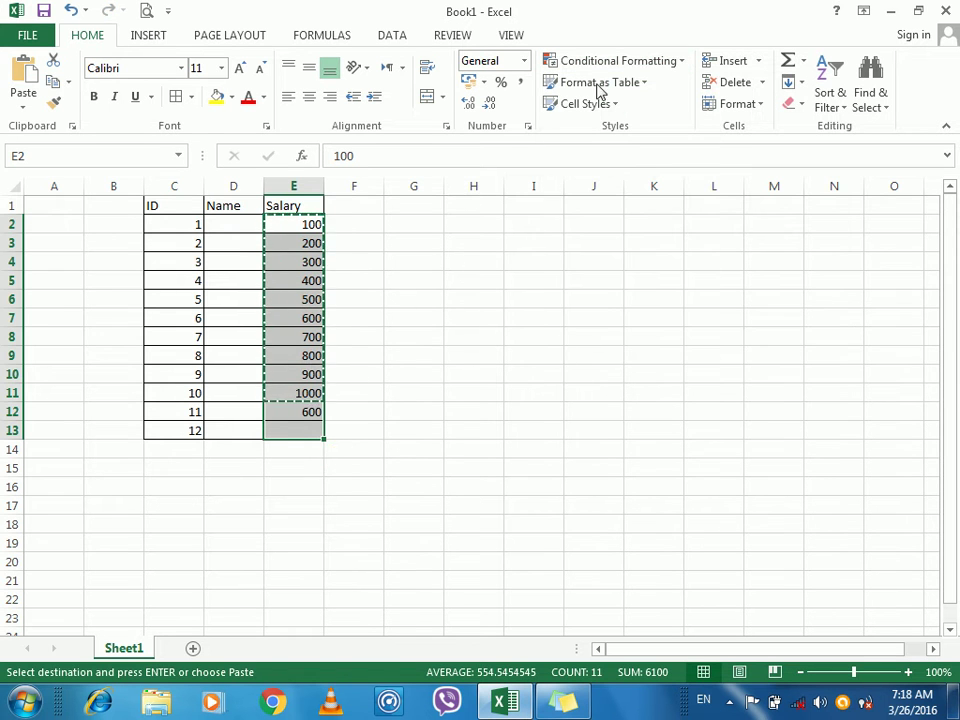
Start a Less Than highlighting rule for the selected salary cells with a threshold of 700
{"action": "left_click", "coordinate": [625, 62]}
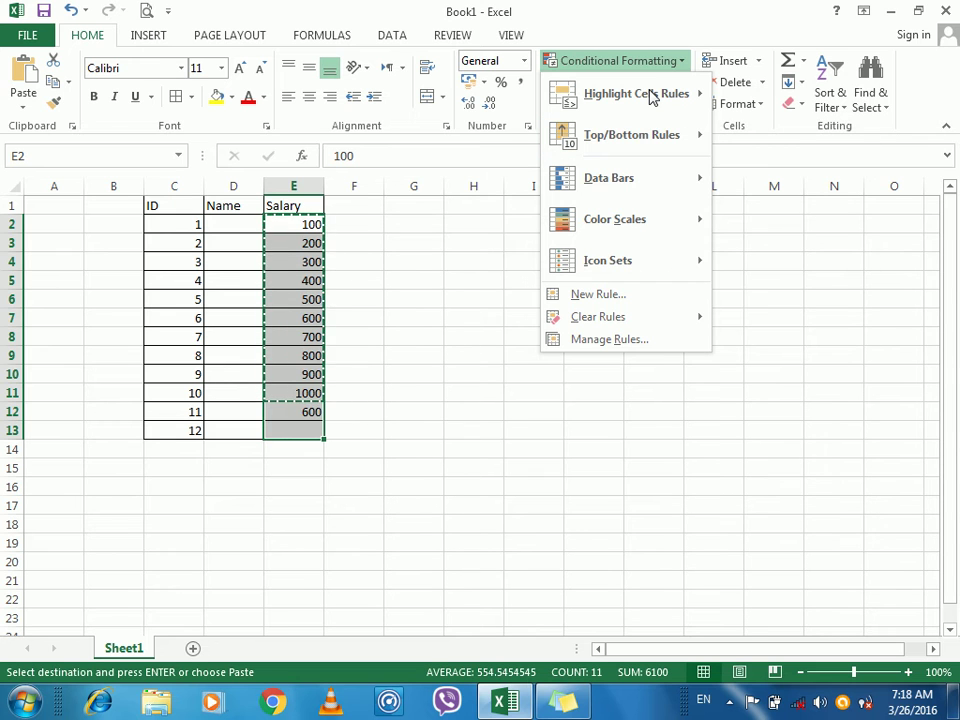
{"action": "left_click", "coordinate": [652, 95]}
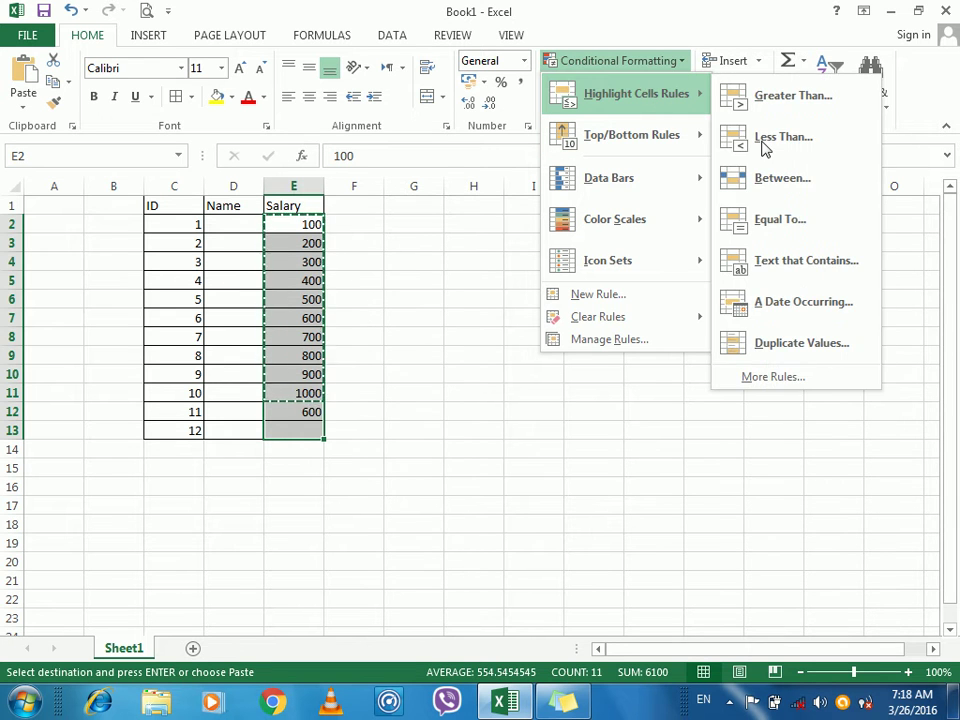
{"action": "left_click", "coordinate": [763, 137]}
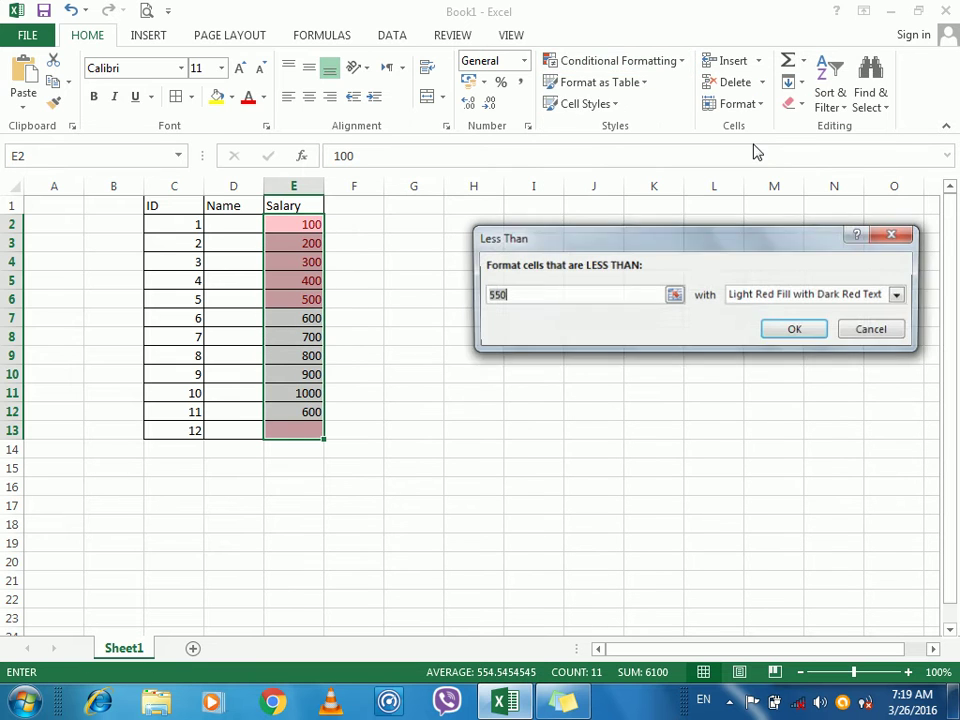
{"action": "left_click_drag", "start_coordinate": [553, 251], "coordinate": [448, 221]}
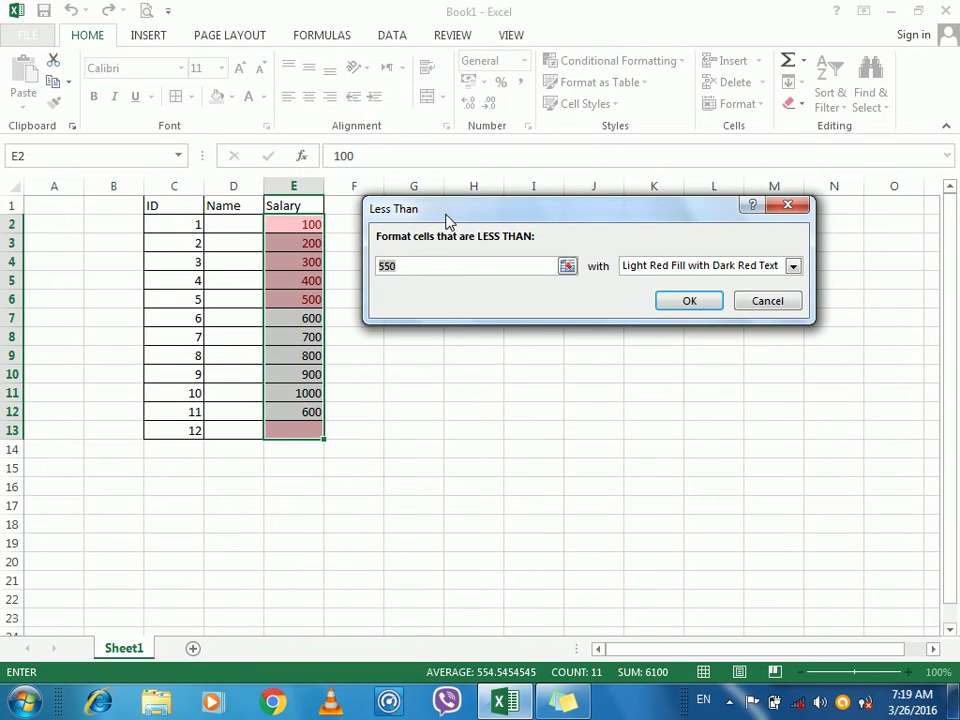
{"action": "left_click", "coordinate": [433, 262]}
{"action": "type", "text": "700"}
{"action": "left_click_drag", "start_coordinate": [505, 214], "coordinate": [557, 189]}
Try Red Text and Green Fill with Dark Green Text as formats for the Less Than rule
{"action": "left_click", "coordinate": [706, 247]}
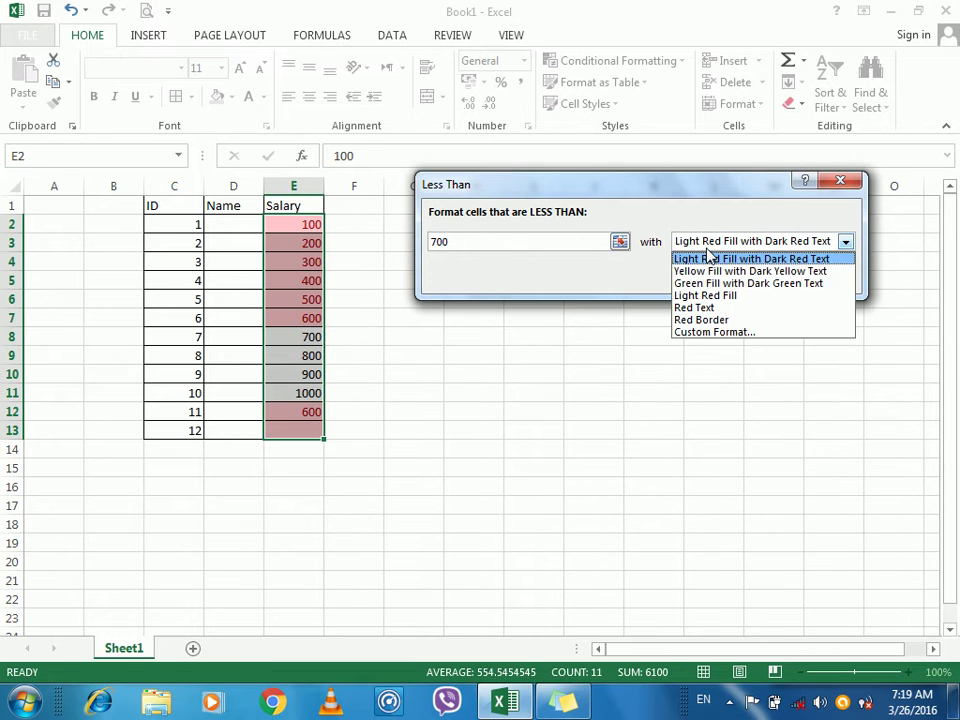
{"action": "left_click", "coordinate": [700, 308]}
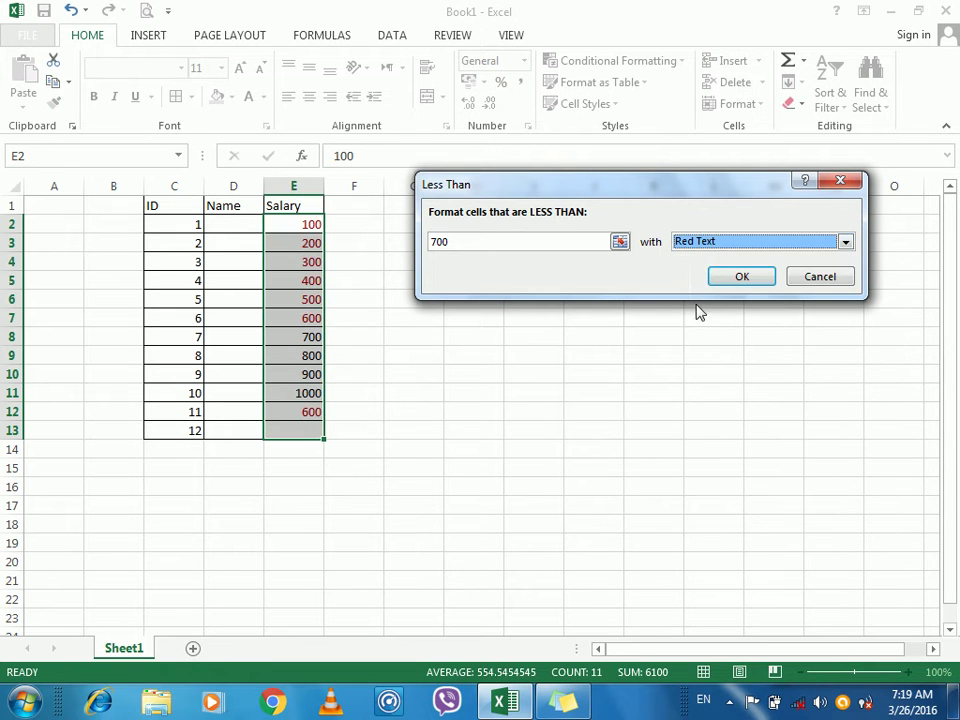
{"action": "left_click", "coordinate": [703, 246]}
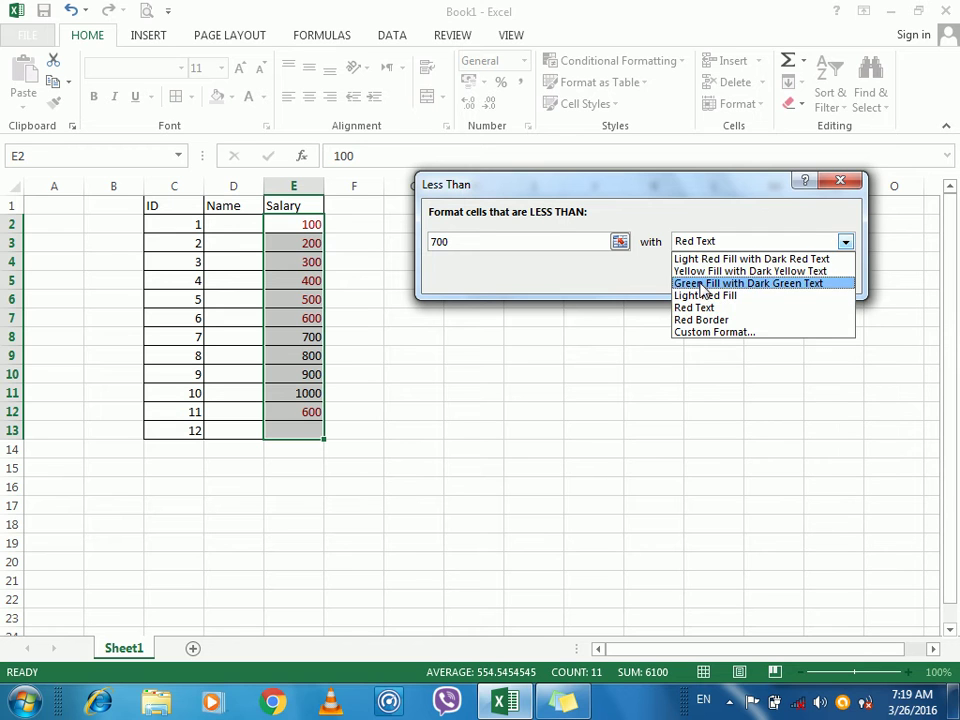
{"action": "left_click", "coordinate": [703, 283]}
Start a custom format for the rule and choose a custom light green background with RGB 159, 249, 176
{"action": "left_click", "coordinate": [700, 247]}
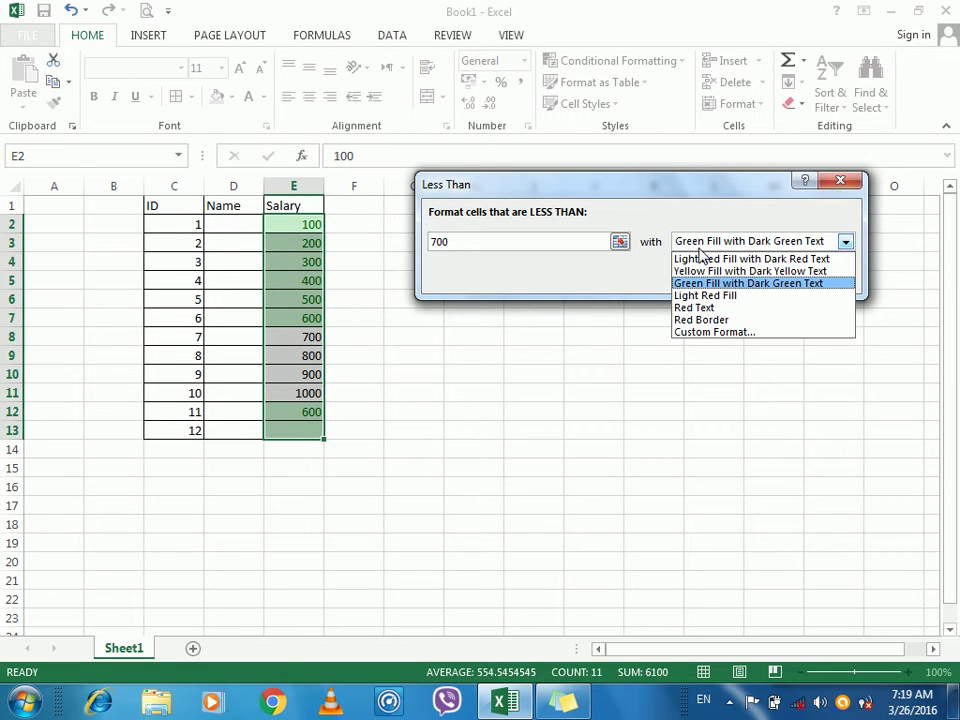
{"action": "left_click", "coordinate": [713, 333]}
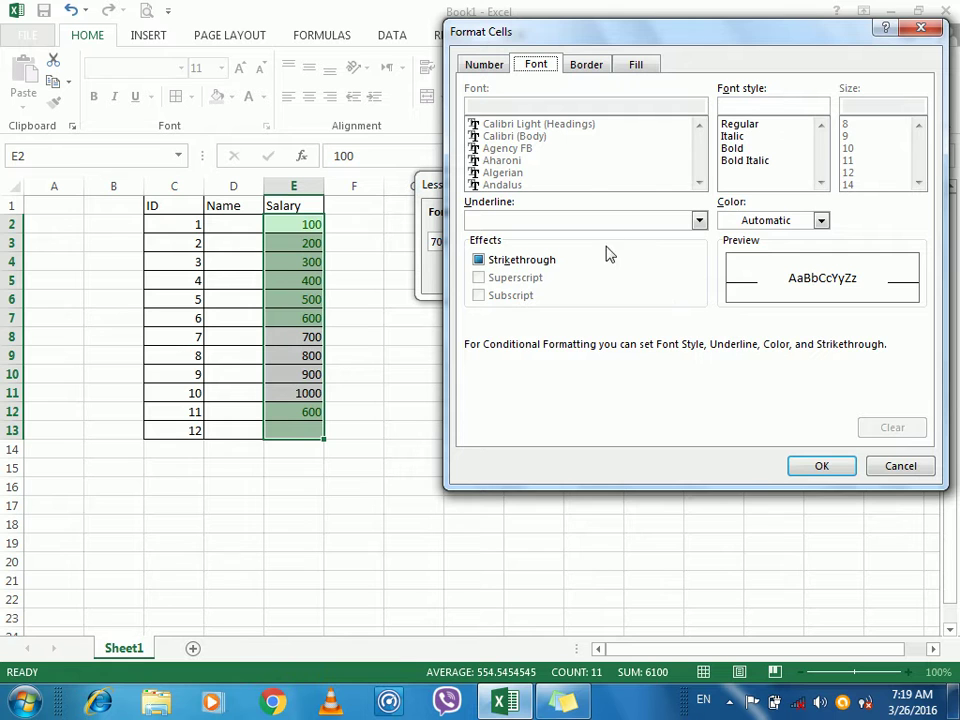
{"action": "left_click", "coordinate": [639, 64]}
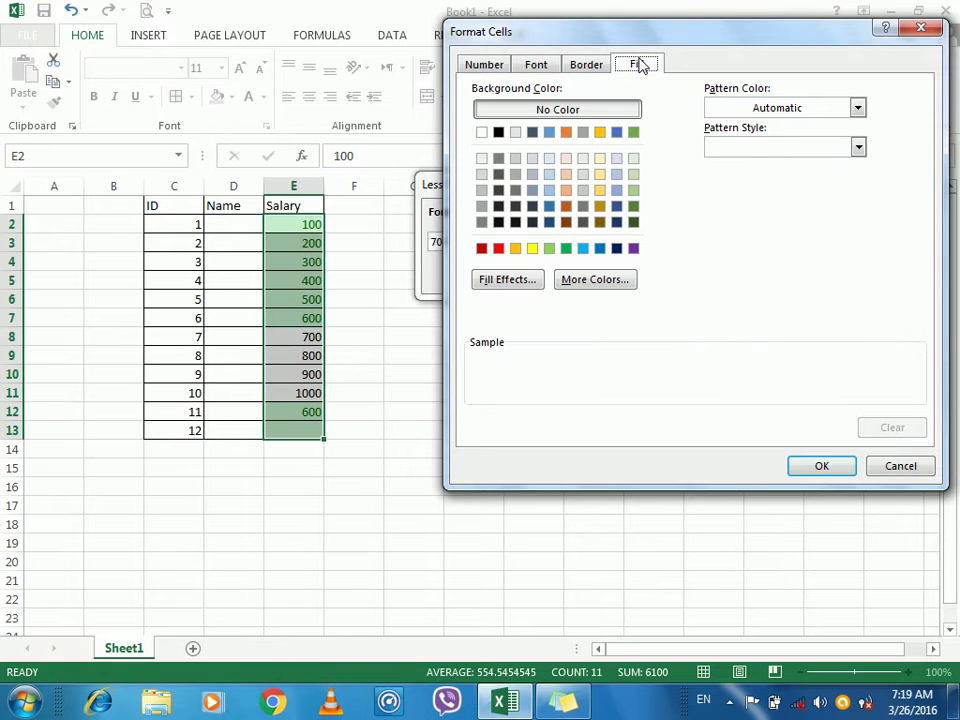
{"action": "left_click", "coordinate": [600, 175]}
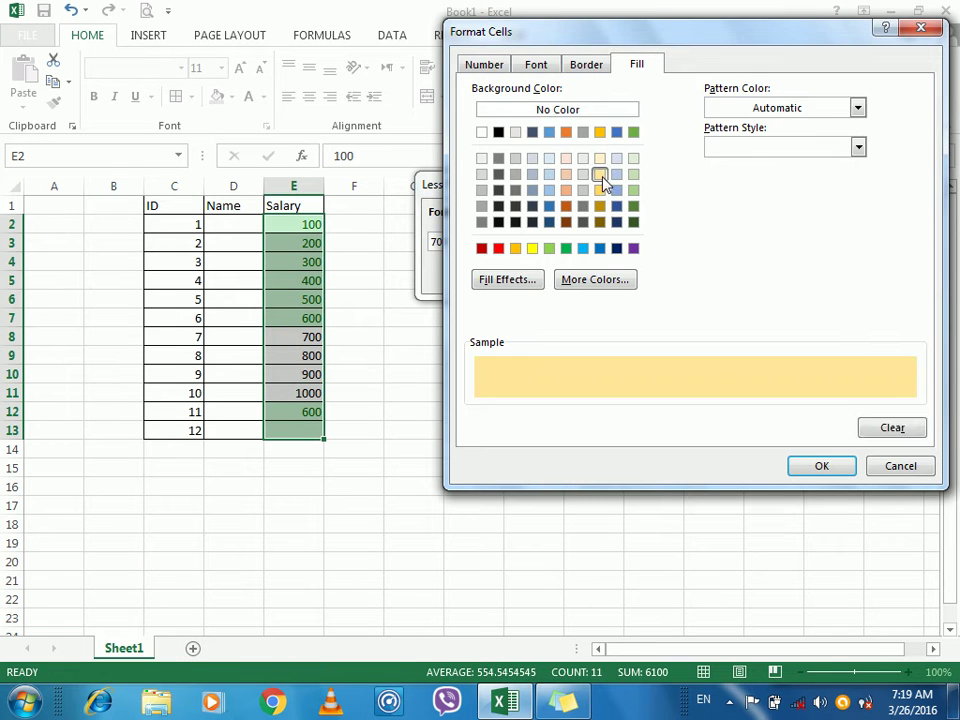
{"action": "left_click", "coordinate": [572, 280]}
{"action": "left_click", "coordinate": [616, 179]}
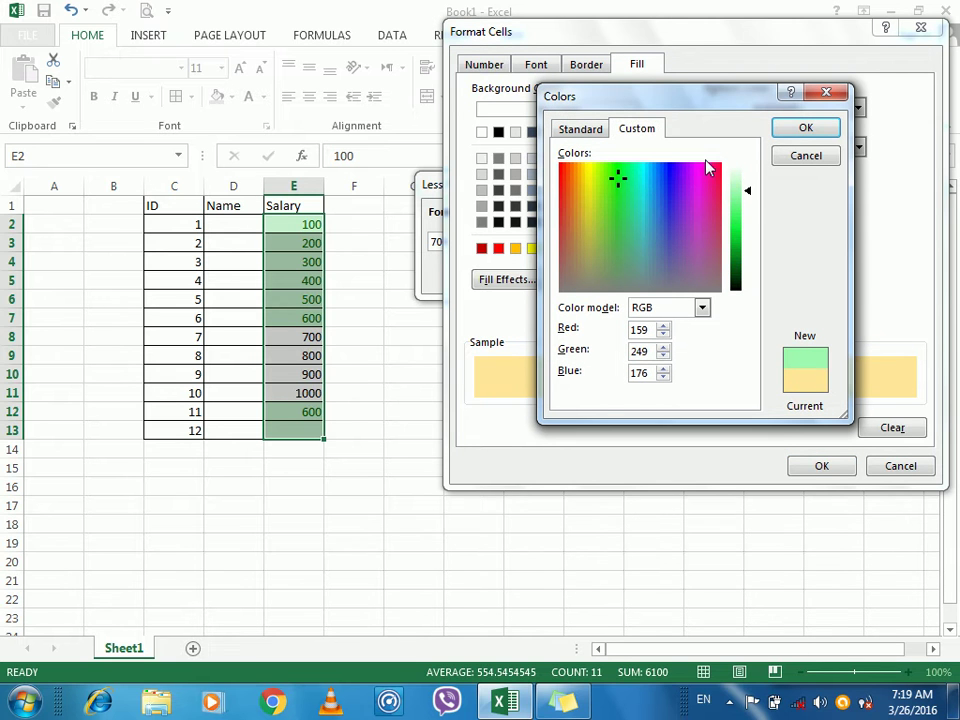
{"action": "left_click", "coordinate": [803, 131]}
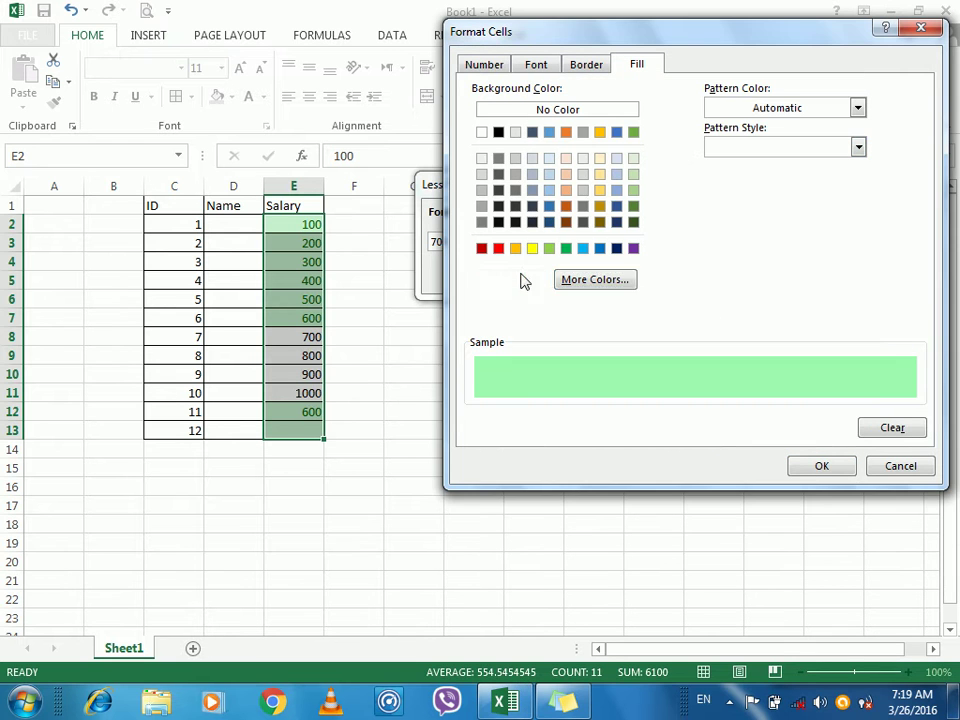
Replace the background with a two-colour gradient of light orange and blue using Diagonal down shading
{"action": "left_click", "coordinate": [524, 279]}
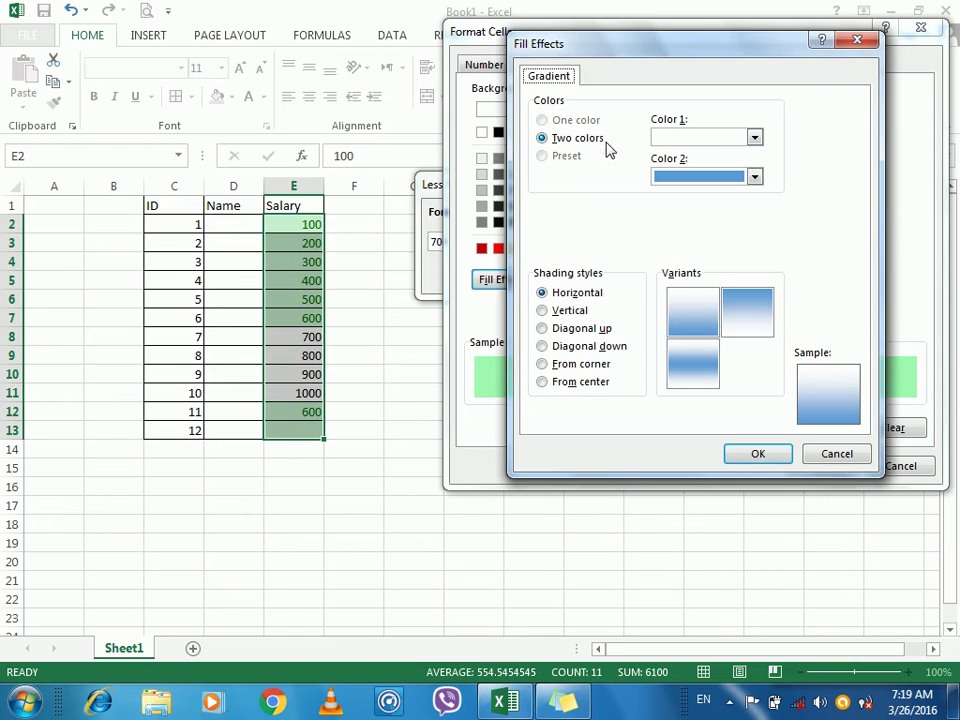
{"action": "left_click", "coordinate": [705, 137]}
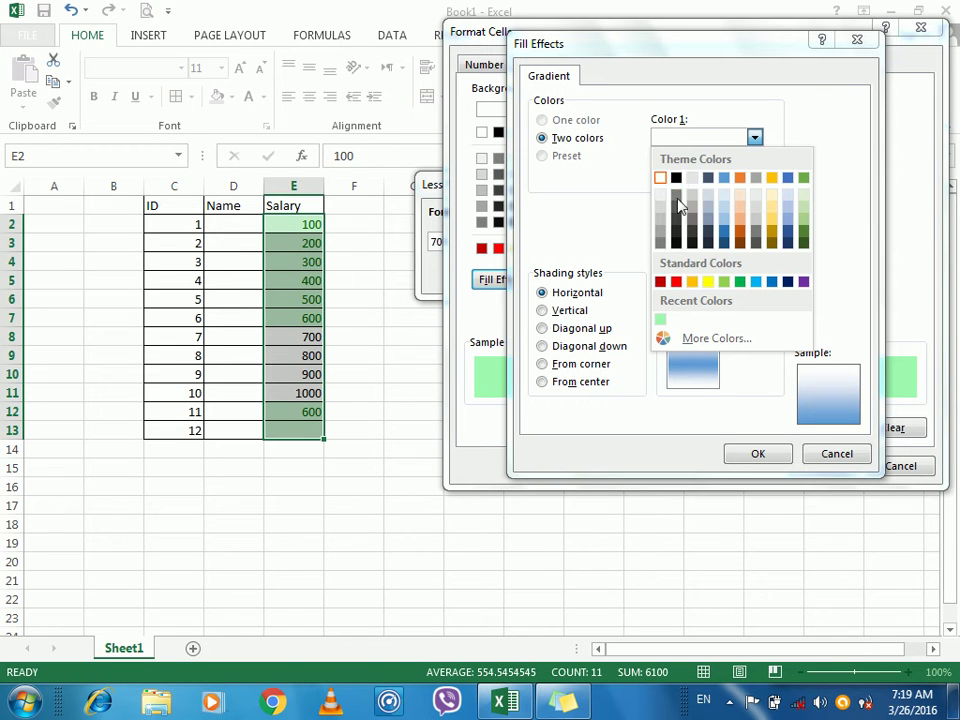
{"action": "left_click", "coordinate": [707, 282]}
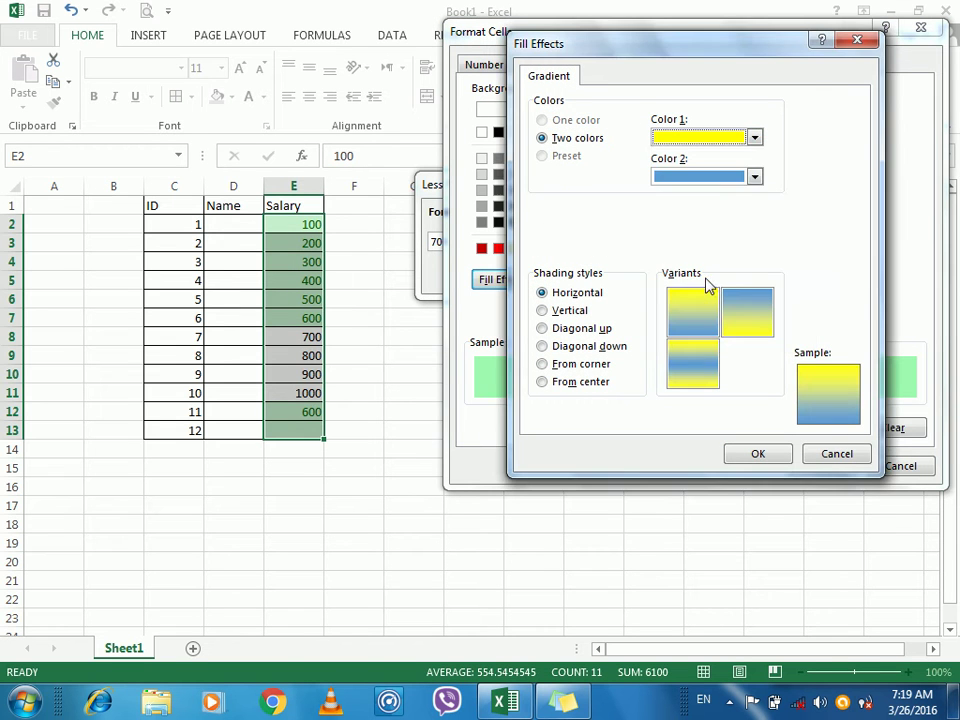
{"action": "left_click", "coordinate": [690, 138]}
{"action": "left_click", "coordinate": [737, 220]}
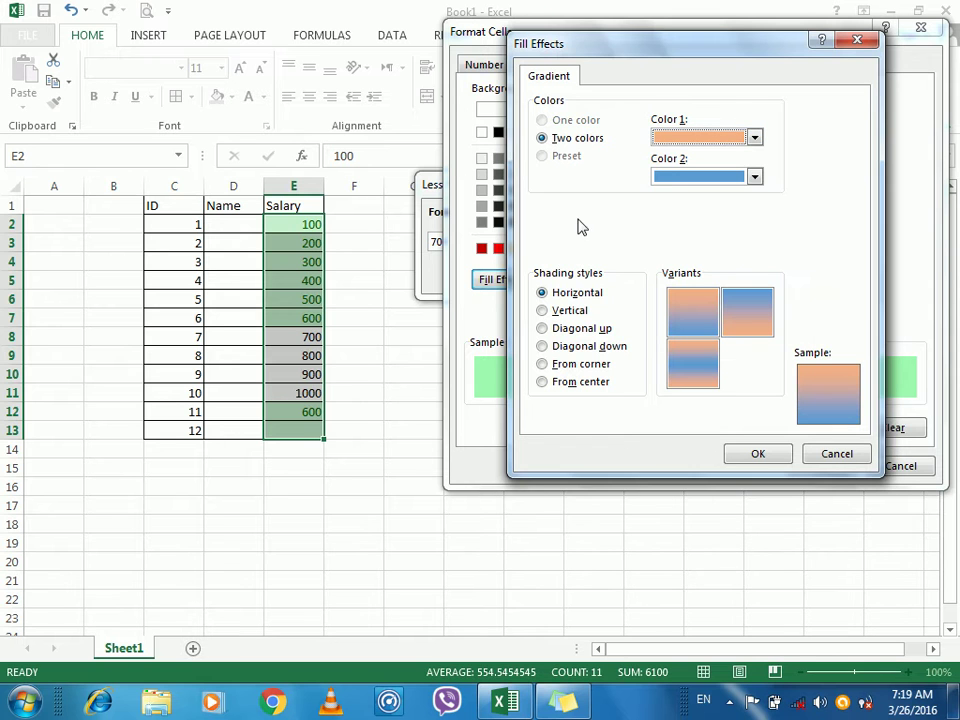
{"action": "left_click", "coordinate": [566, 311]}
{"action": "left_click", "coordinate": [572, 330]}
{"action": "left_click", "coordinate": [568, 346]}
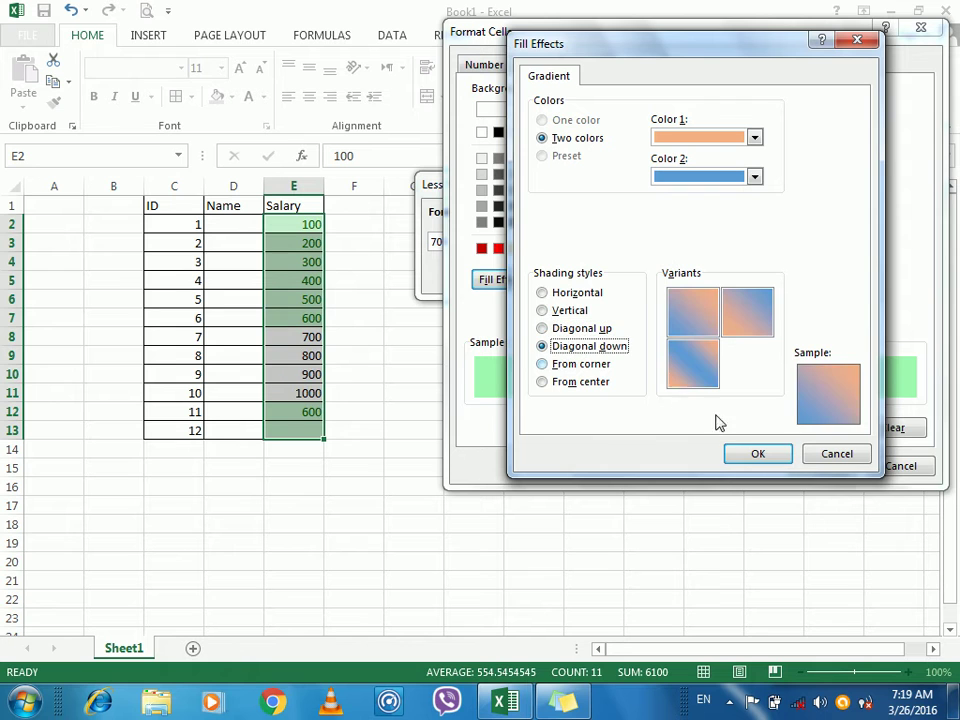
{"action": "left_click", "coordinate": [757, 455]}
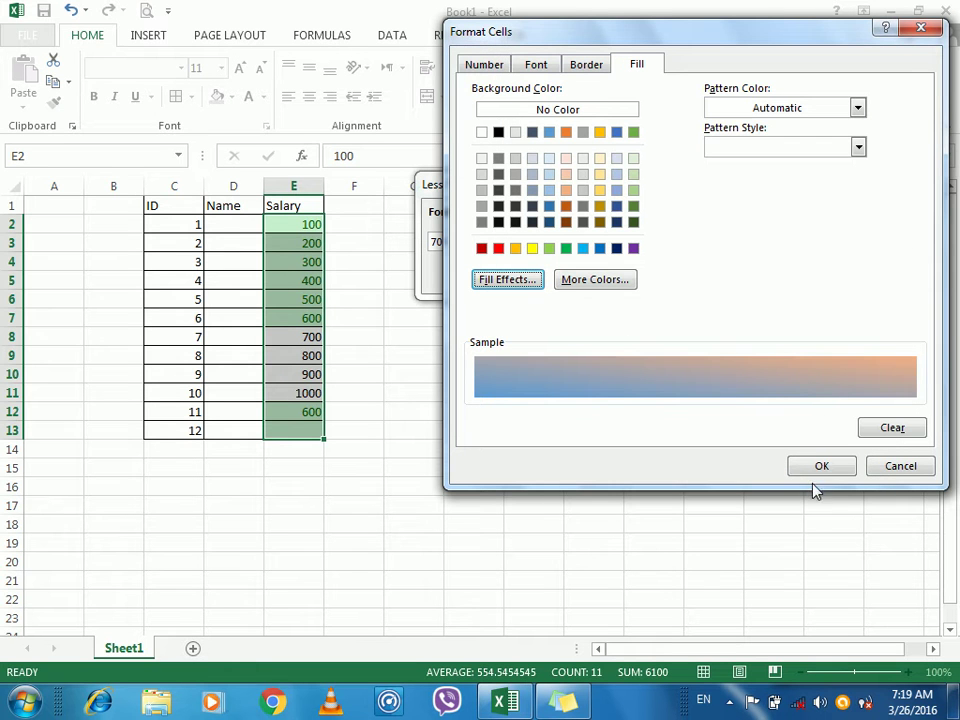
Add a red outline border to the rule's custom format
{"action": "left_click", "coordinate": [601, 65]}
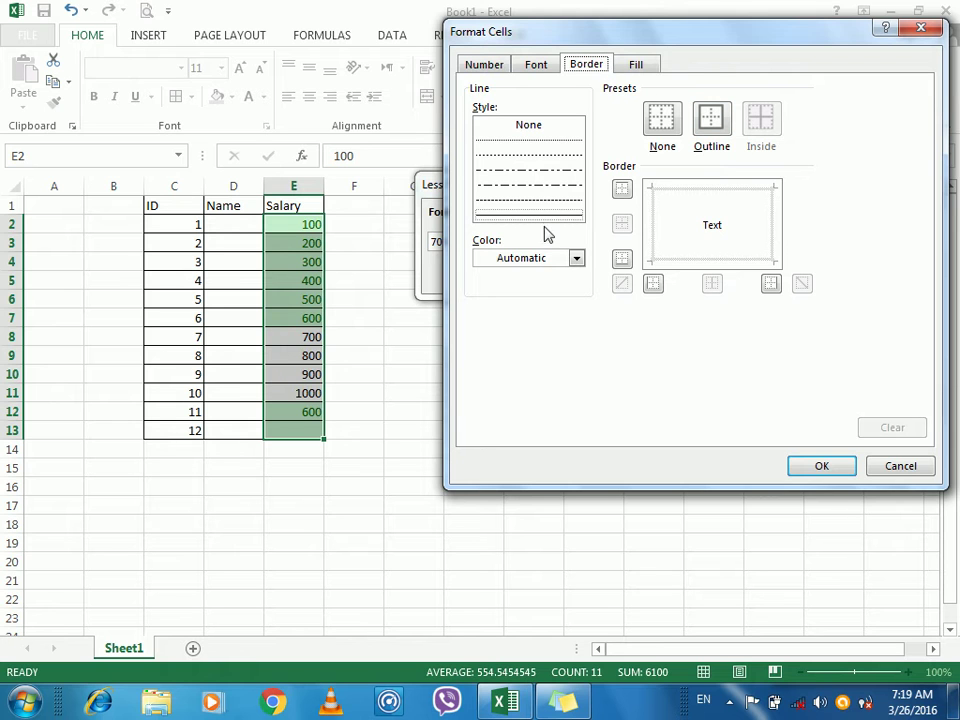
{"action": "left_click", "coordinate": [576, 258]}
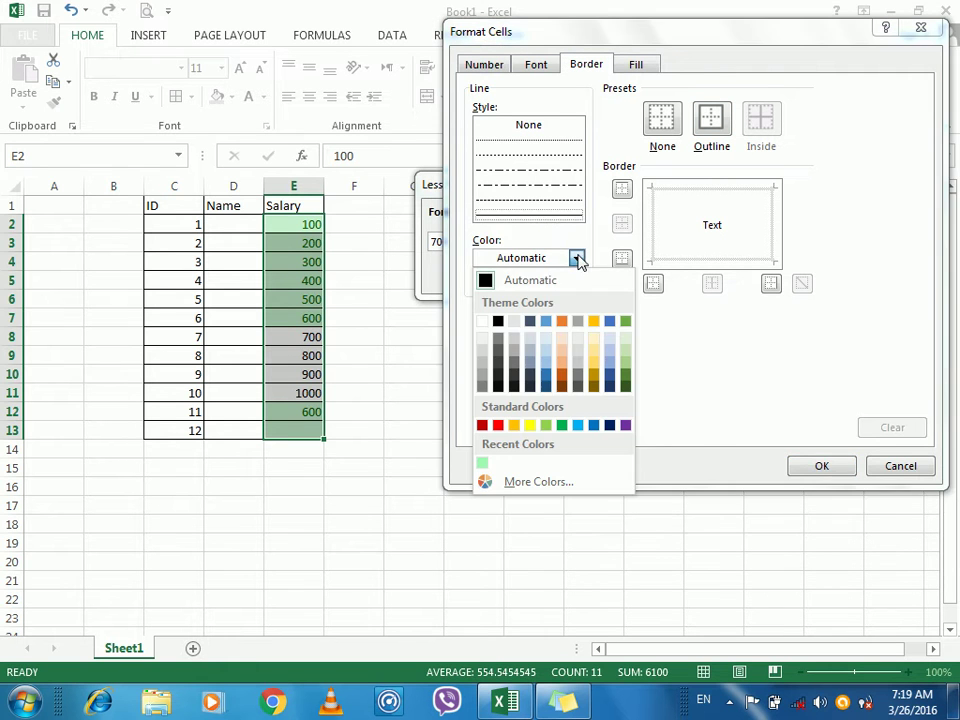
{"action": "left_click", "coordinate": [498, 425]}
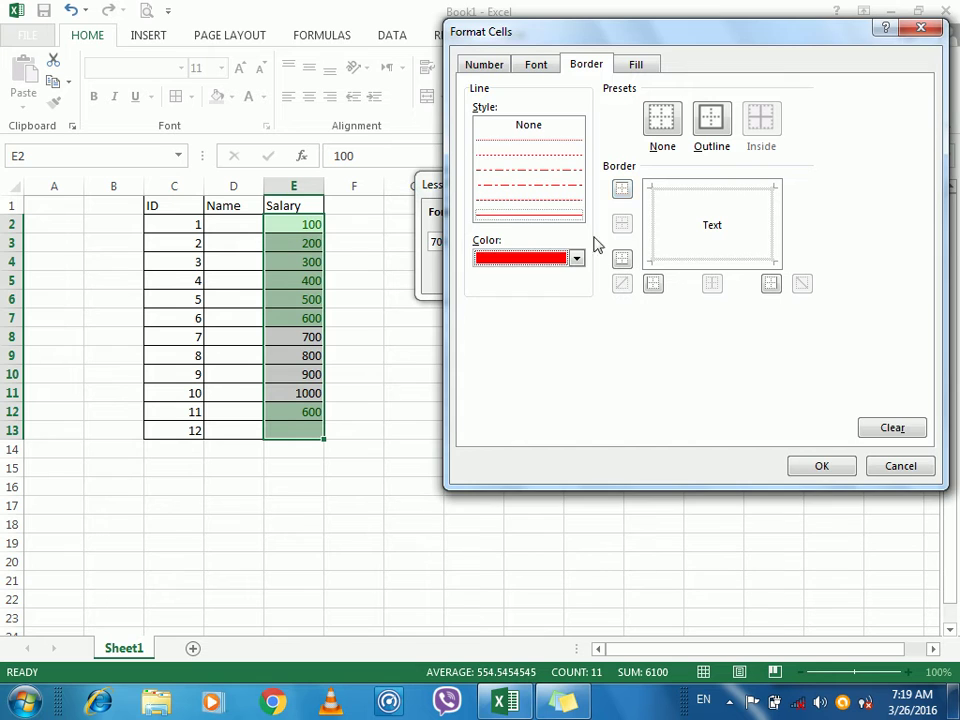
{"action": "left_click", "coordinate": [709, 120]}
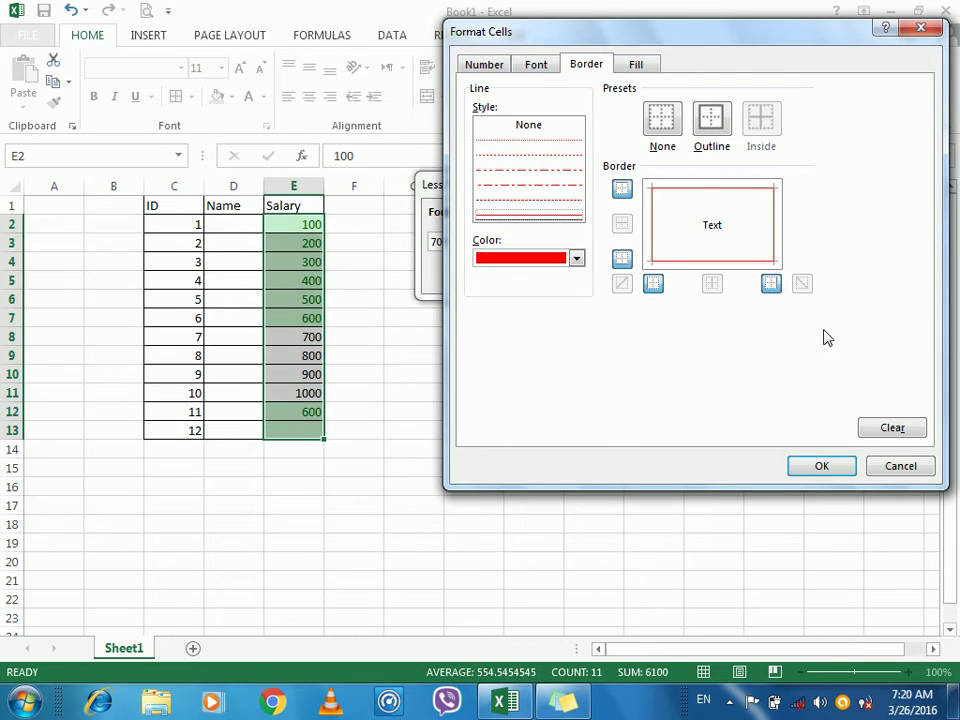
Set the custom format's font style to Bold and apply the Less Than rule to the salaries
{"action": "left_click", "coordinate": [551, 68]}
{"action": "left_click", "coordinate": [738, 148]}
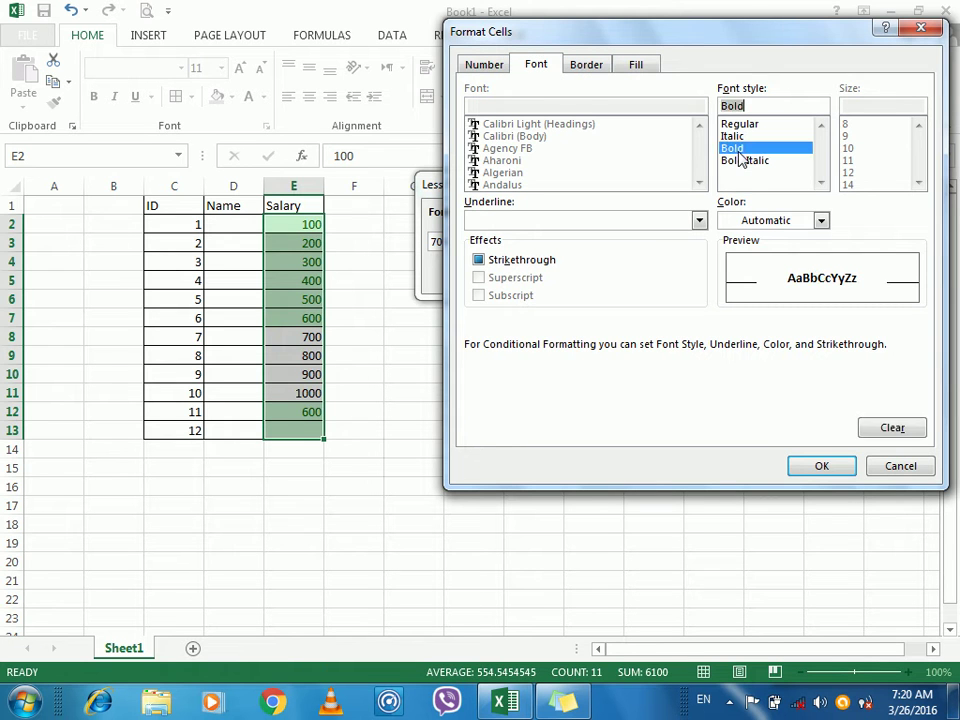
{"action": "left_click", "coordinate": [469, 66]}
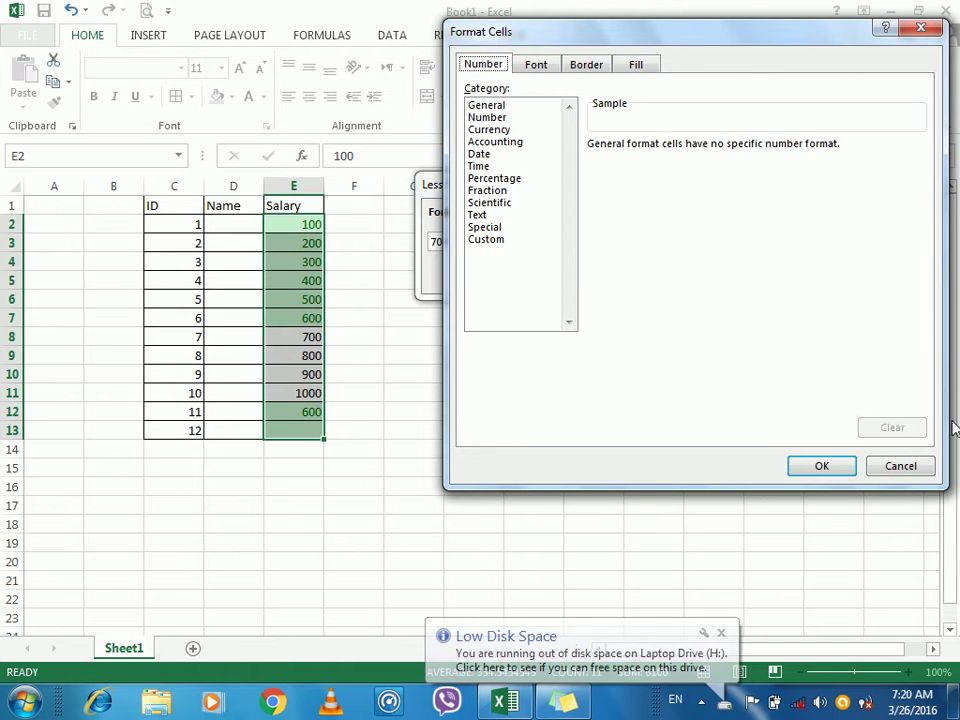
{"action": "left_click", "coordinate": [822, 467]}
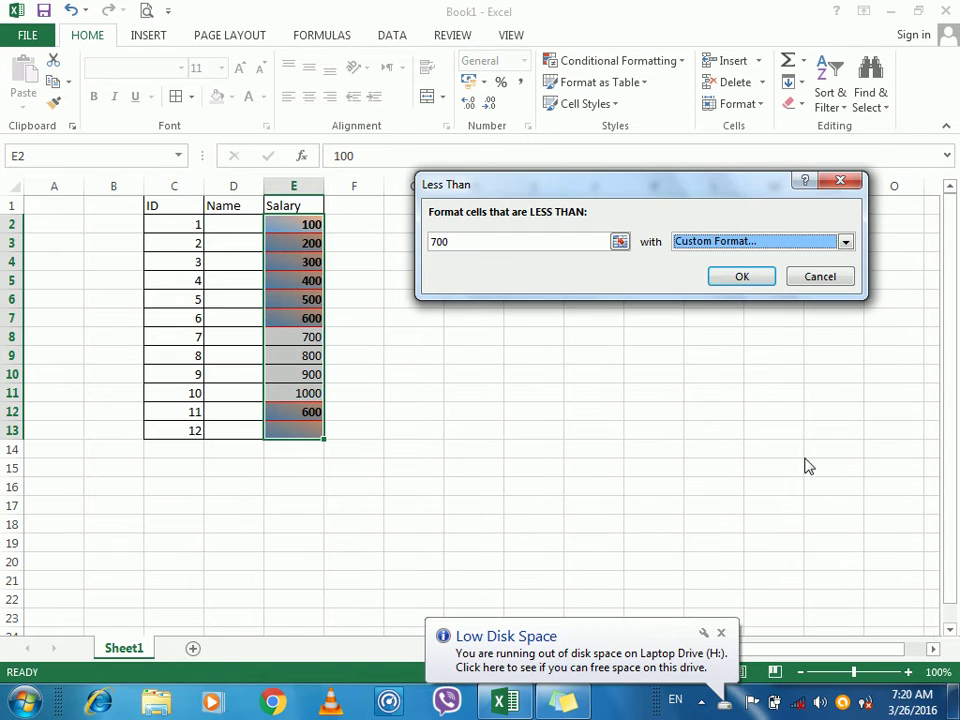
{"action": "left_click", "coordinate": [740, 277]}
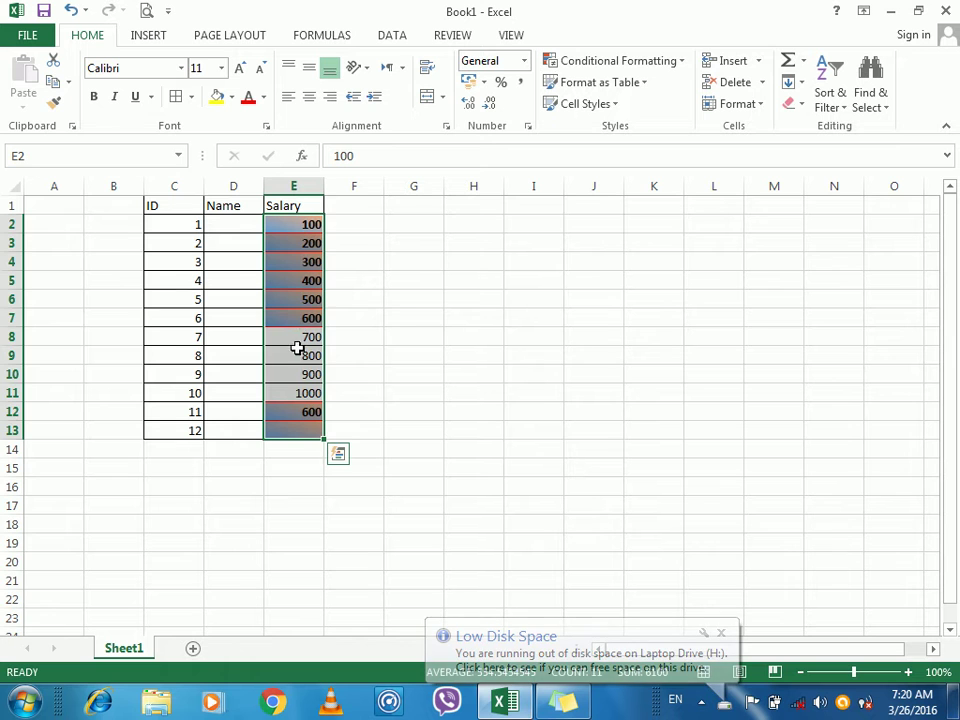
Change the salary in cell E9 to 100 to test the rule
{"action": "left_click", "coordinate": [297, 353]}
{"action": "type", "text": "100"}
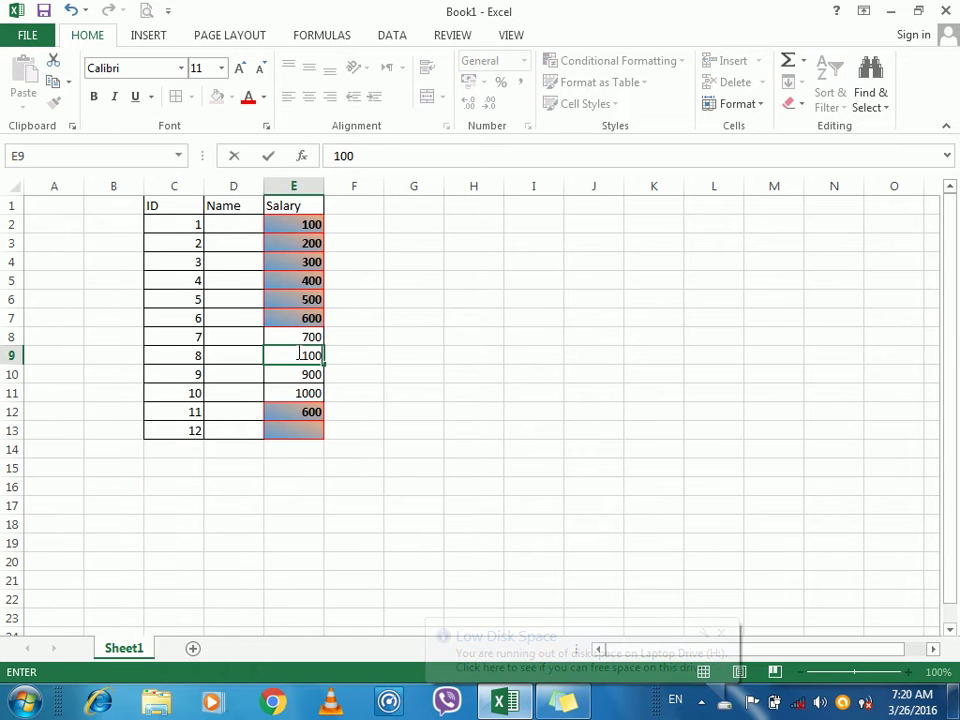
{"action": "key", "text": "Return"}
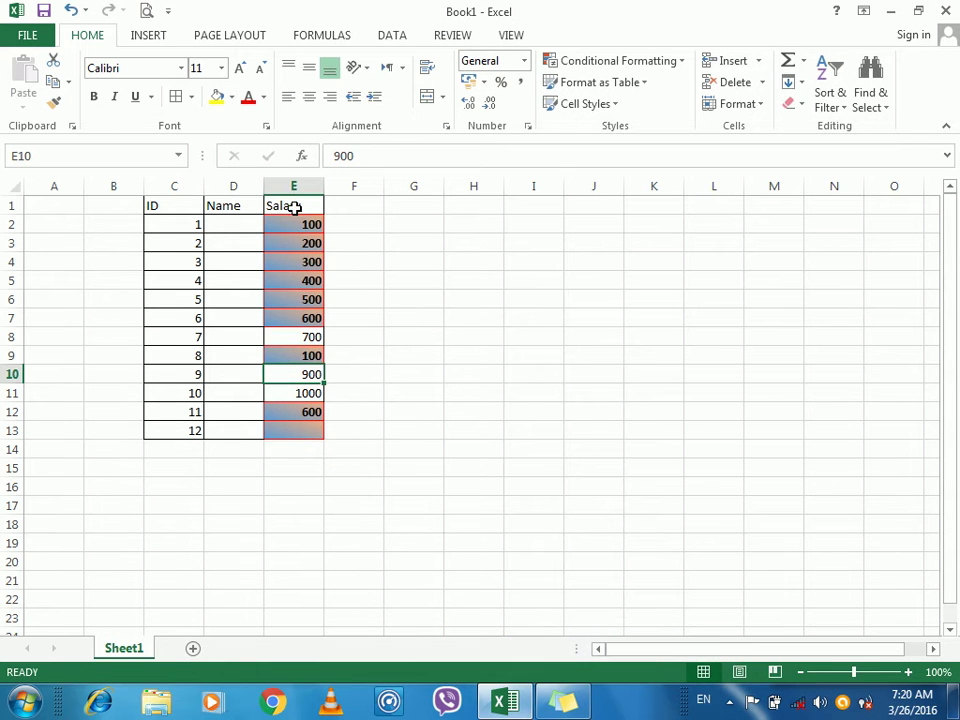
Clear the Less Than conditional formatting from the salary cells E2:E13
{"action": "left_click_drag", "start_coordinate": [288, 229], "coordinate": [284, 430]}
{"action": "left_click", "coordinate": [607, 64]}
{"action": "mouse_move", "coordinate": [706, 98]}
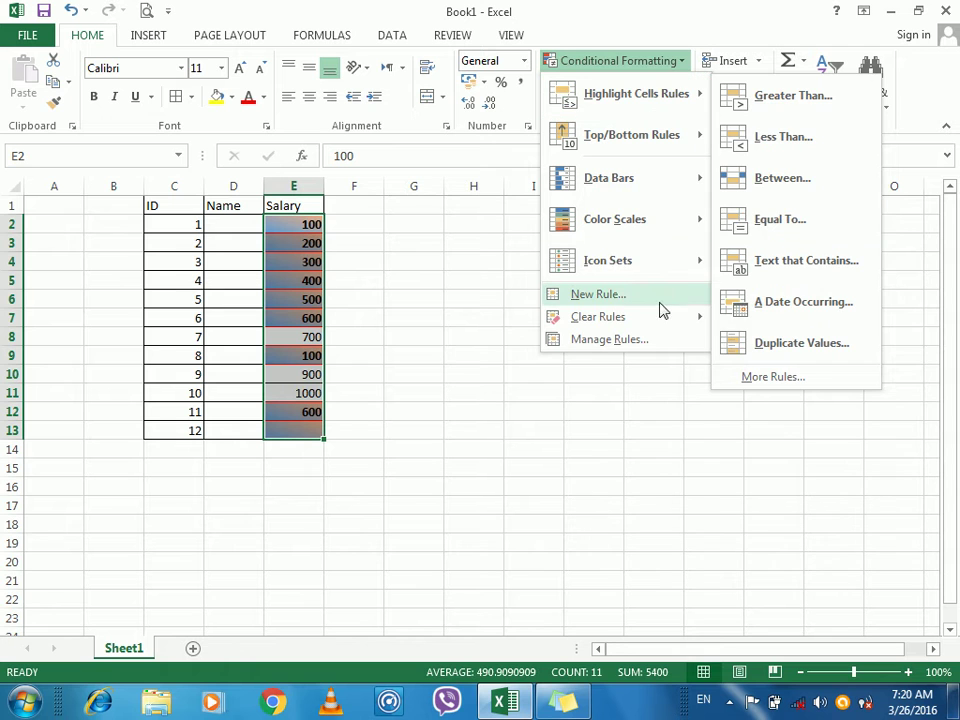
{"action": "mouse_move", "coordinate": [657, 324]}
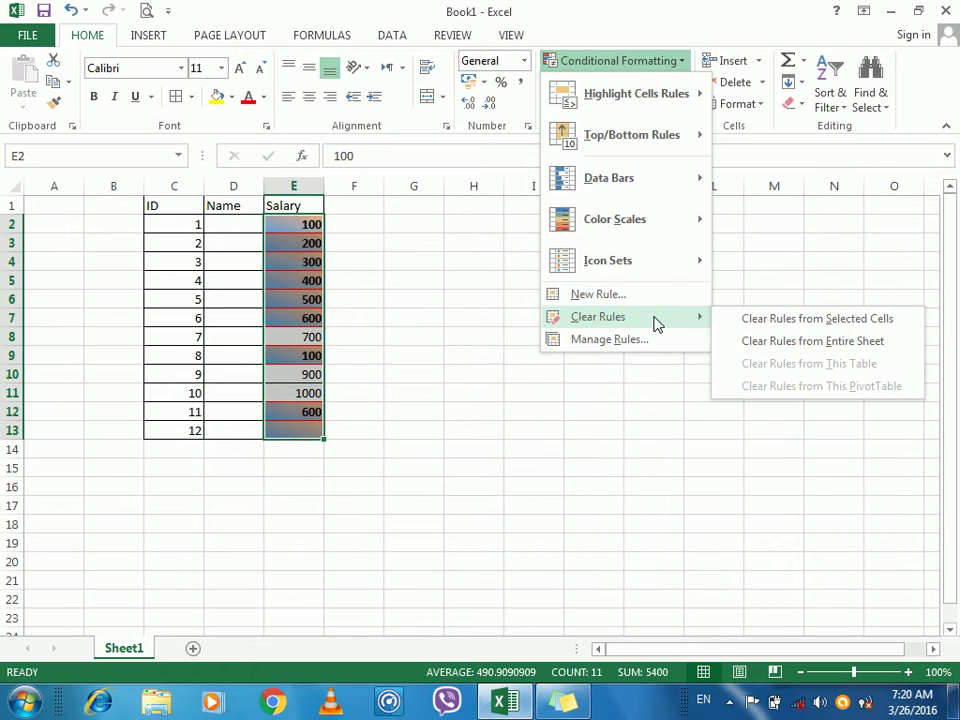
{"action": "left_click", "coordinate": [762, 320]}
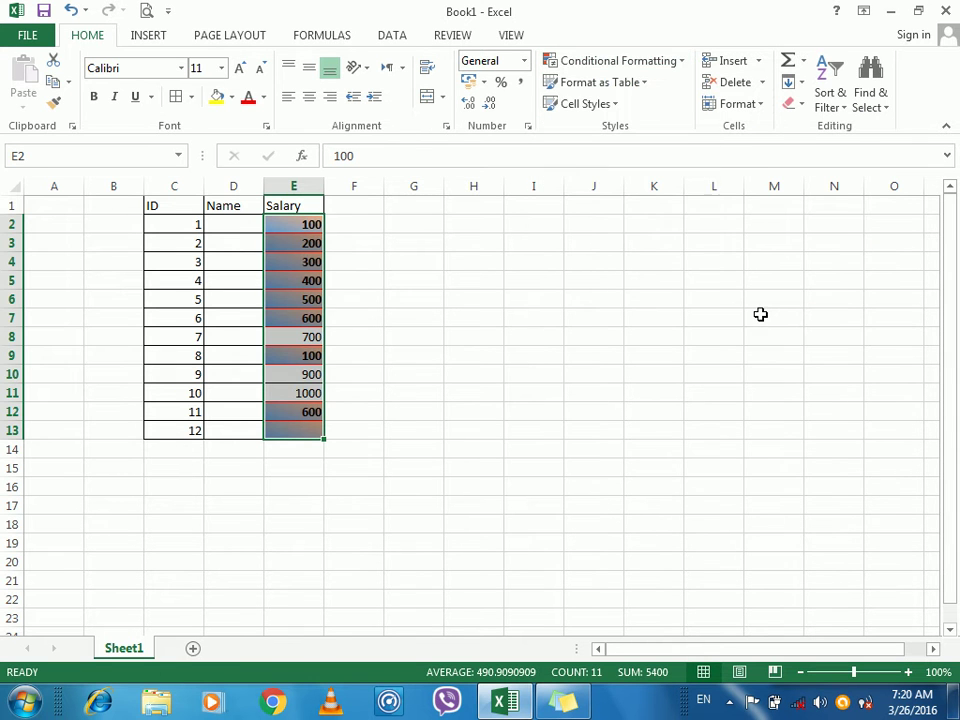
Start a Between highlight rule on the salary cells E2:E13 with limits 100 and 600
{"action": "left_click", "coordinate": [665, 68]}
{"action": "mouse_move", "coordinate": [677, 96]}
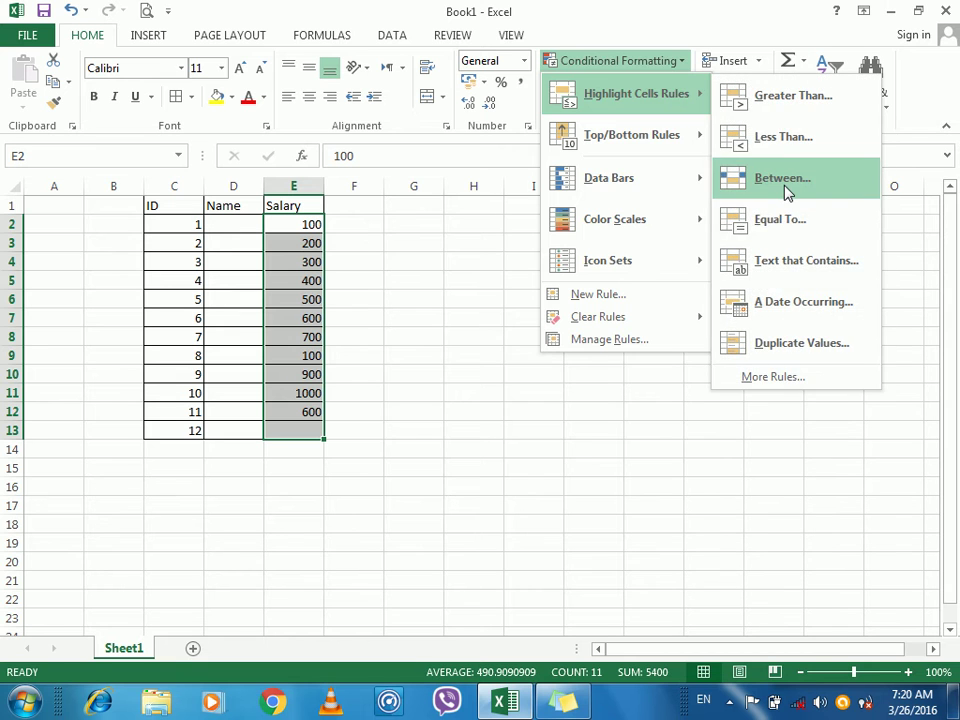
{"action": "left_click", "coordinate": [782, 178]}
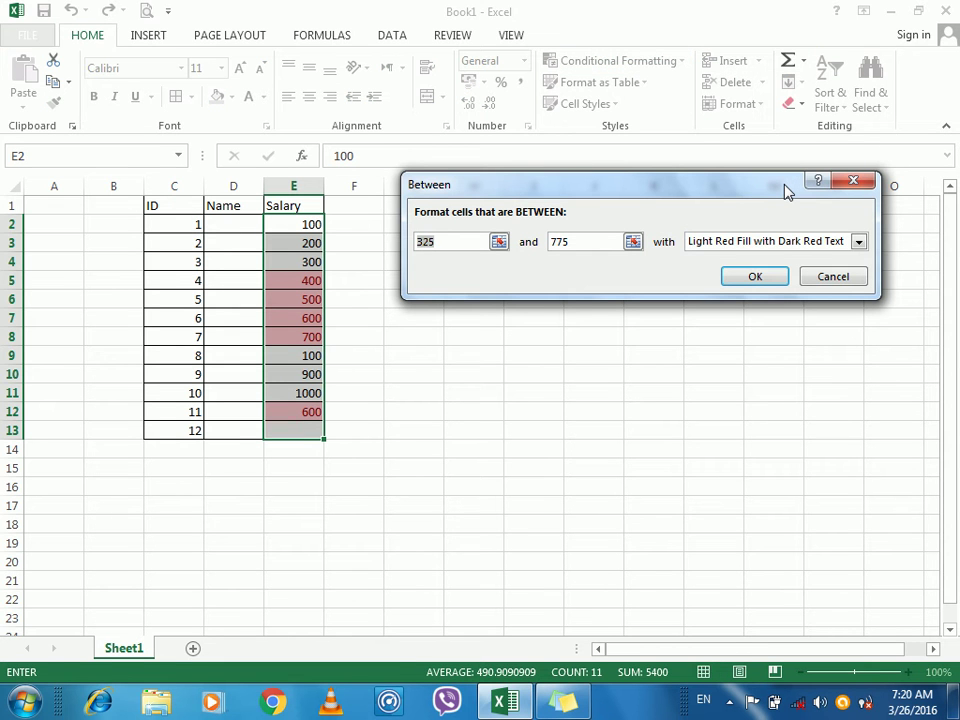
{"action": "type", "text": "100"}
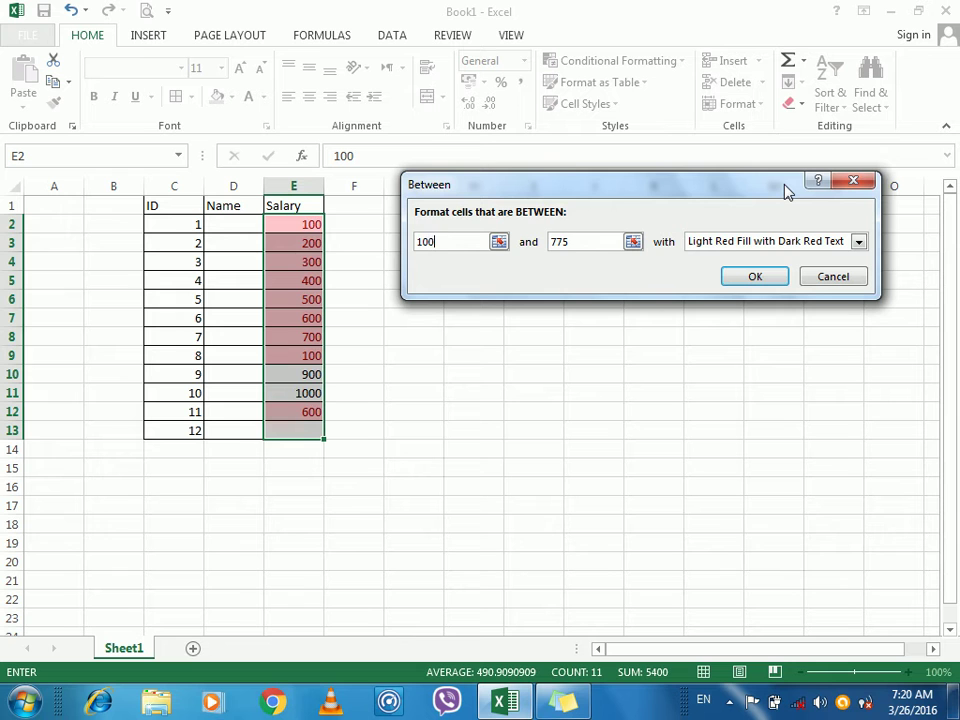
{"action": "key", "text": "Tab"}
{"action": "type", "text": "600"}
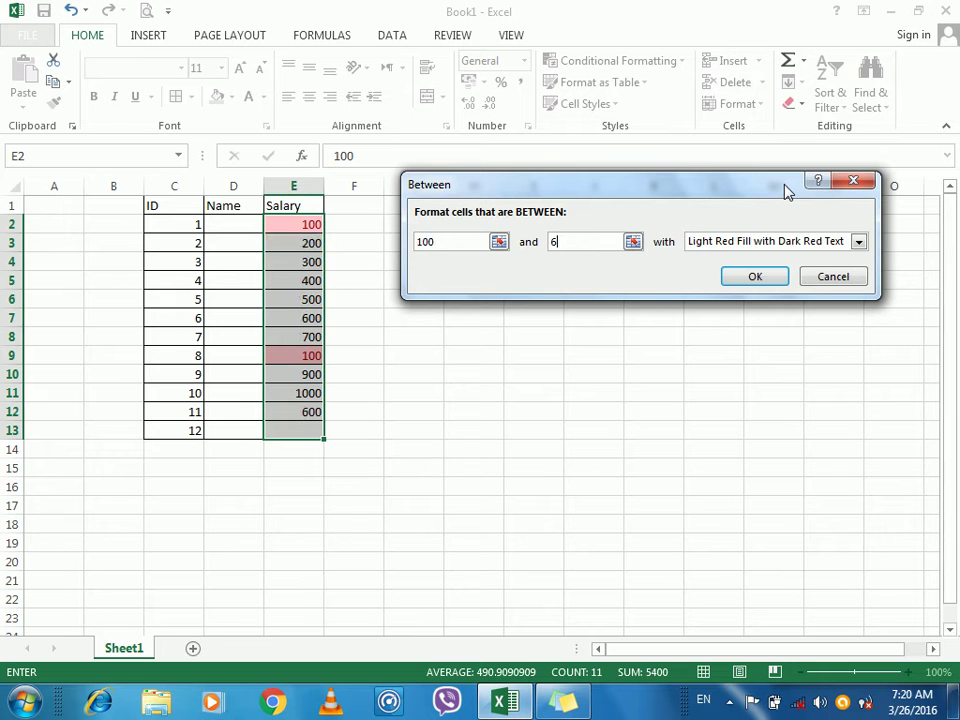
{"action": "left_click_drag", "start_coordinate": [715, 192], "coordinate": [739, 178]}
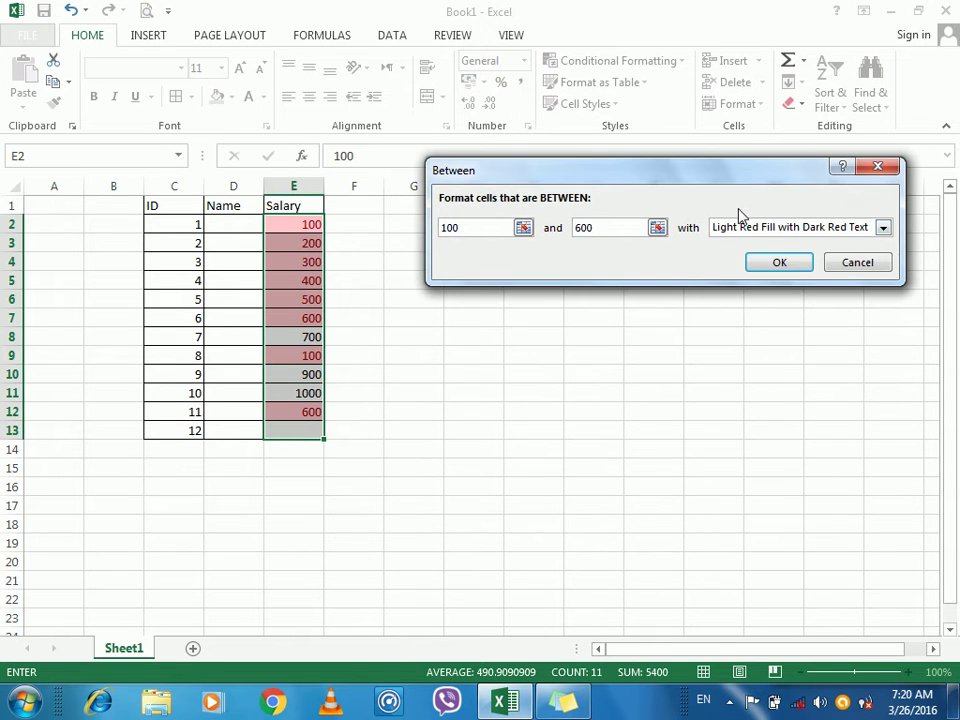
Try the Red Border format, then apply the Between rule with Light Red Fill with Dark Red Text
{"action": "left_click", "coordinate": [743, 226]}
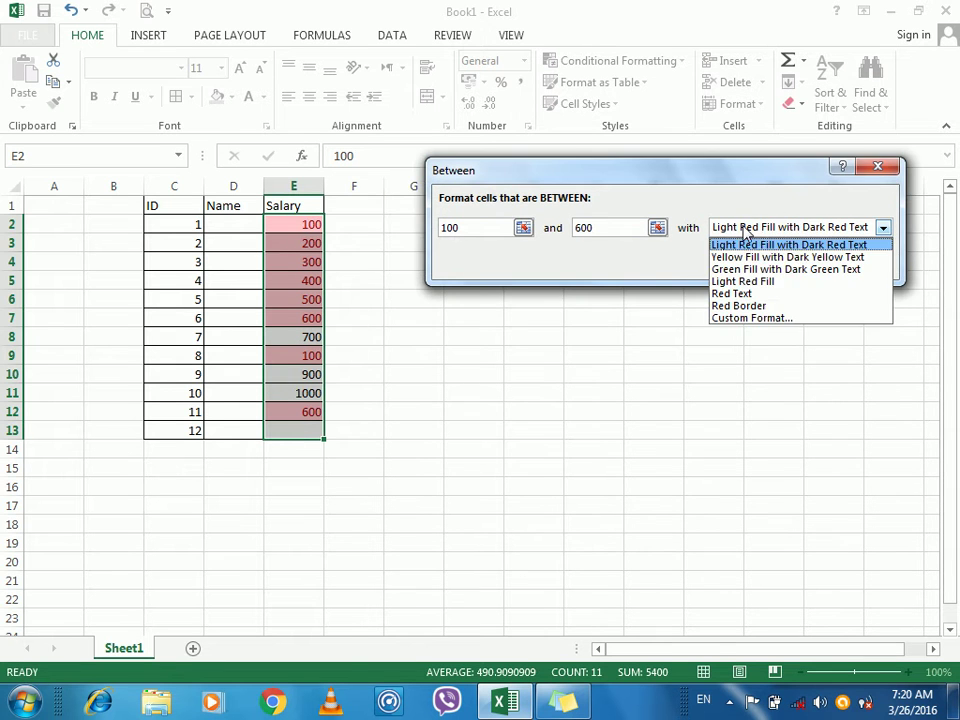
{"action": "left_click", "coordinate": [745, 307]}
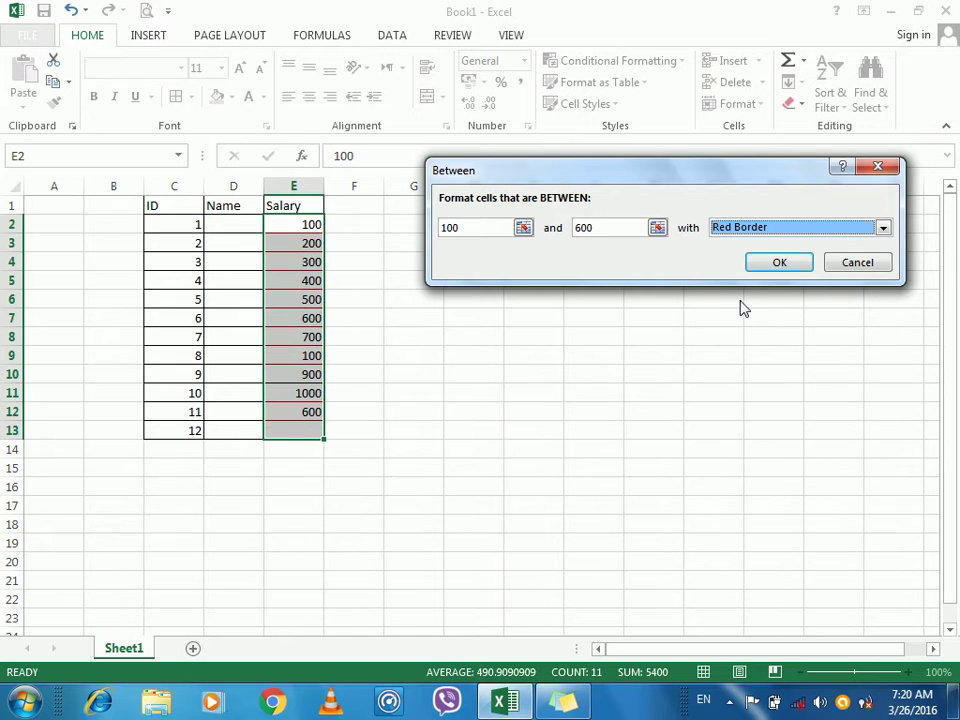
{"action": "left_click", "coordinate": [746, 231]}
{"action": "left_click", "coordinate": [741, 245]}
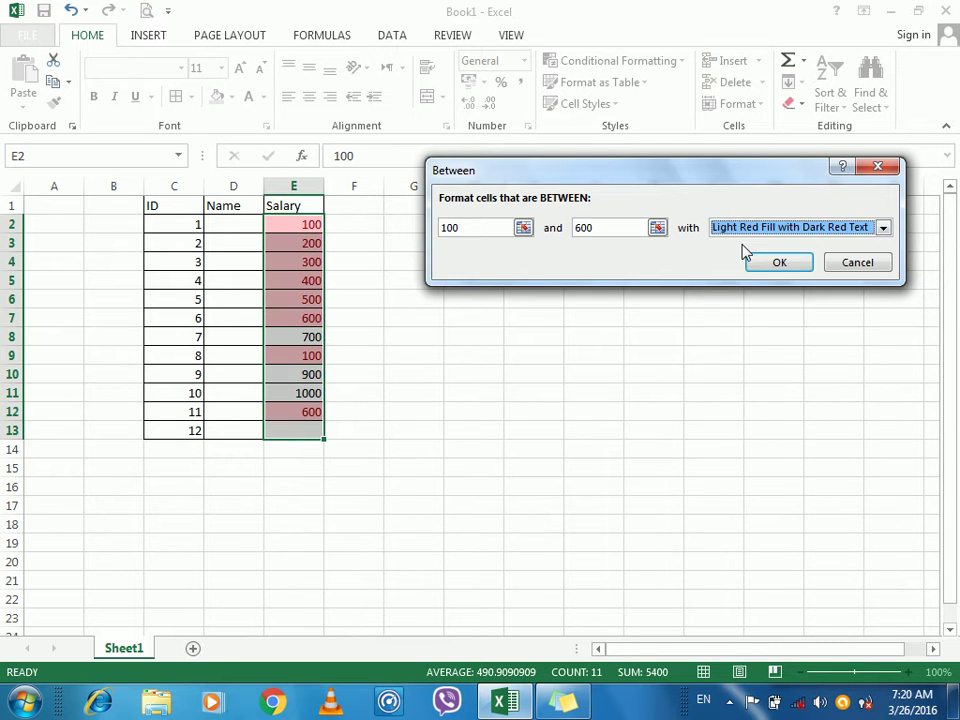
{"action": "left_click", "coordinate": [778, 262]}
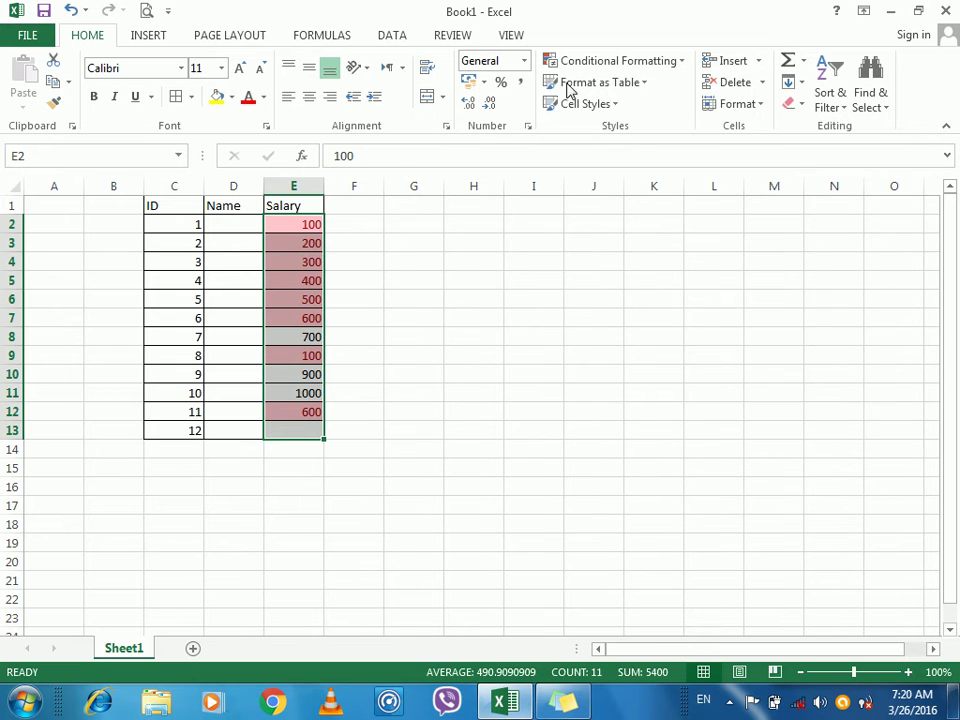
Clear the Between conditional formatting from the selected salary cells
{"action": "left_click", "coordinate": [578, 62]}
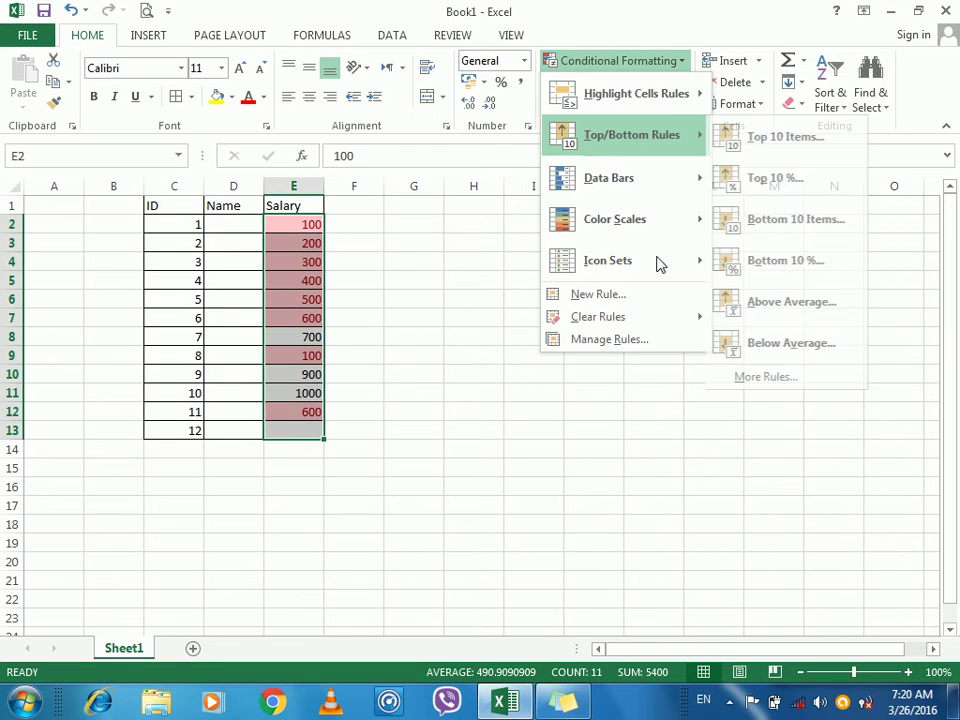
{"action": "mouse_move", "coordinate": [702, 319]}
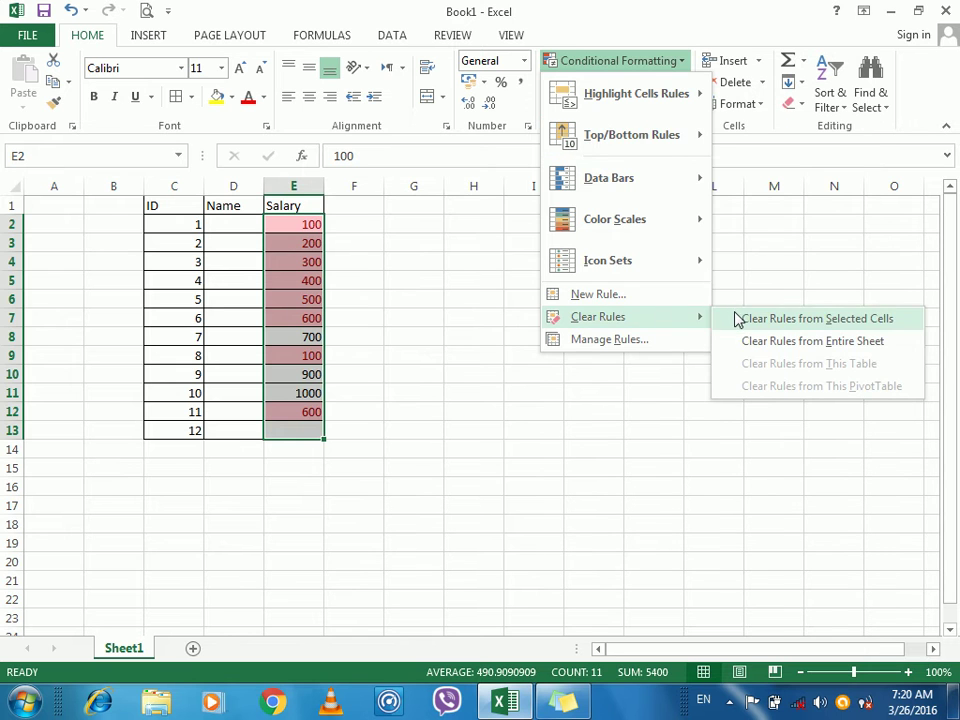
{"action": "left_click", "coordinate": [736, 318]}
Add a Program column header in F1 and enter Ms.Word and Windows in F2:F3
{"action": "left_click", "coordinate": [359, 205]}
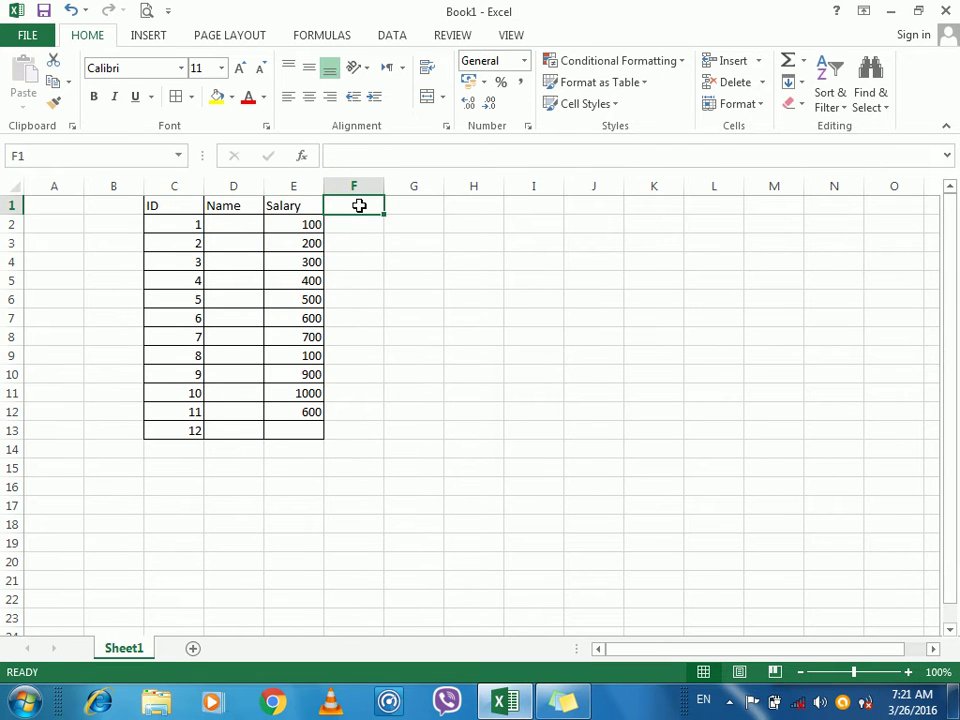
{"action": "type", "text": "Program"}
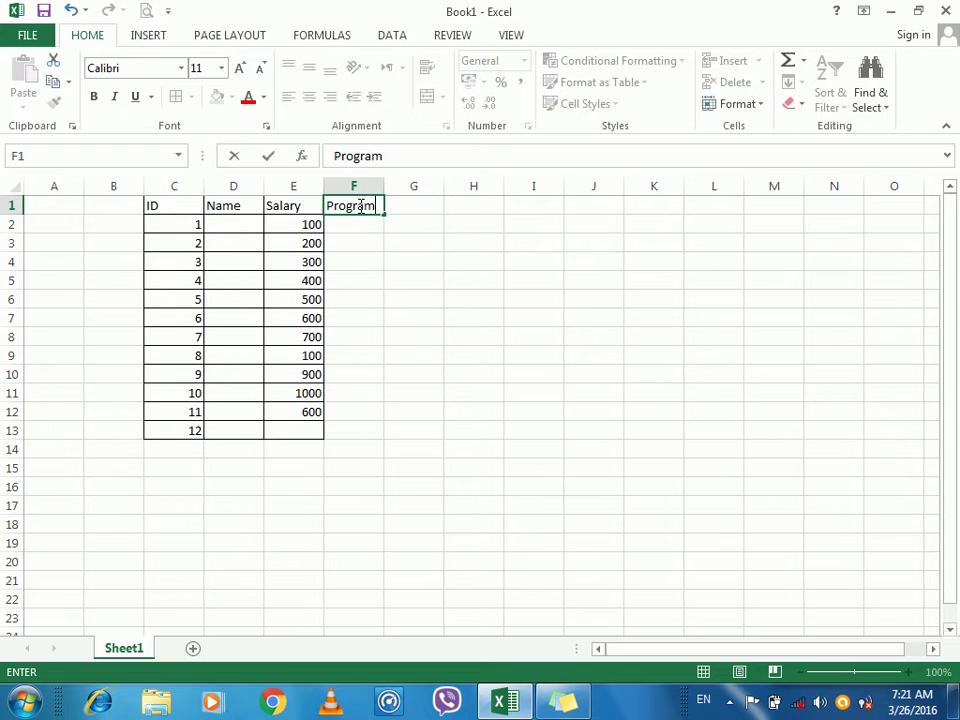
{"action": "key", "text": "Return"}
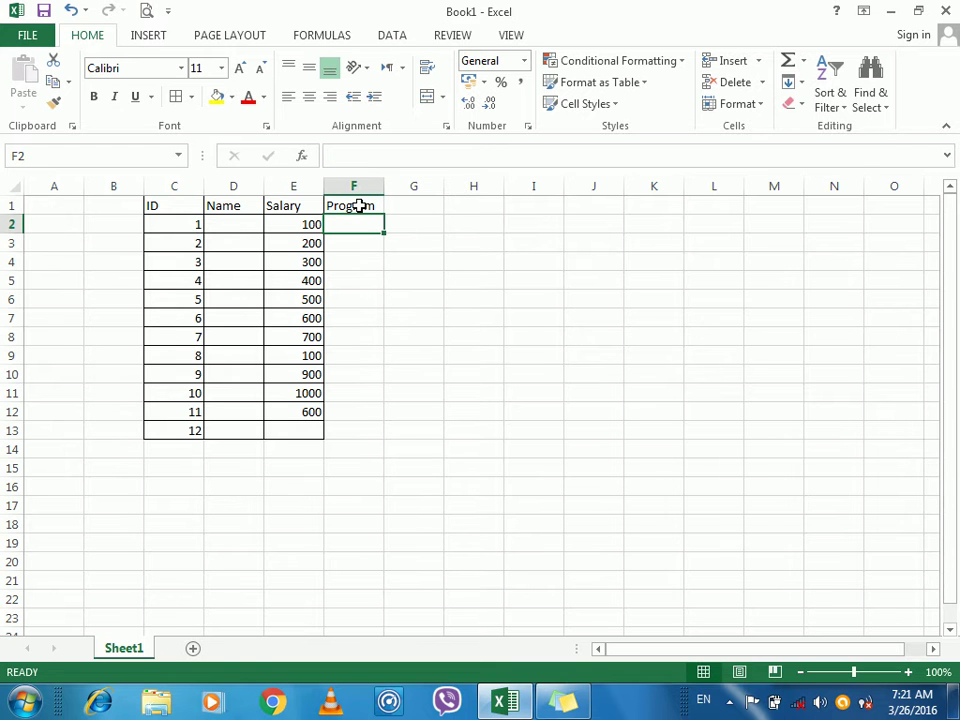
{"action": "type", "text": "Ms.Word"}
{"action": "key", "text": "Return"}
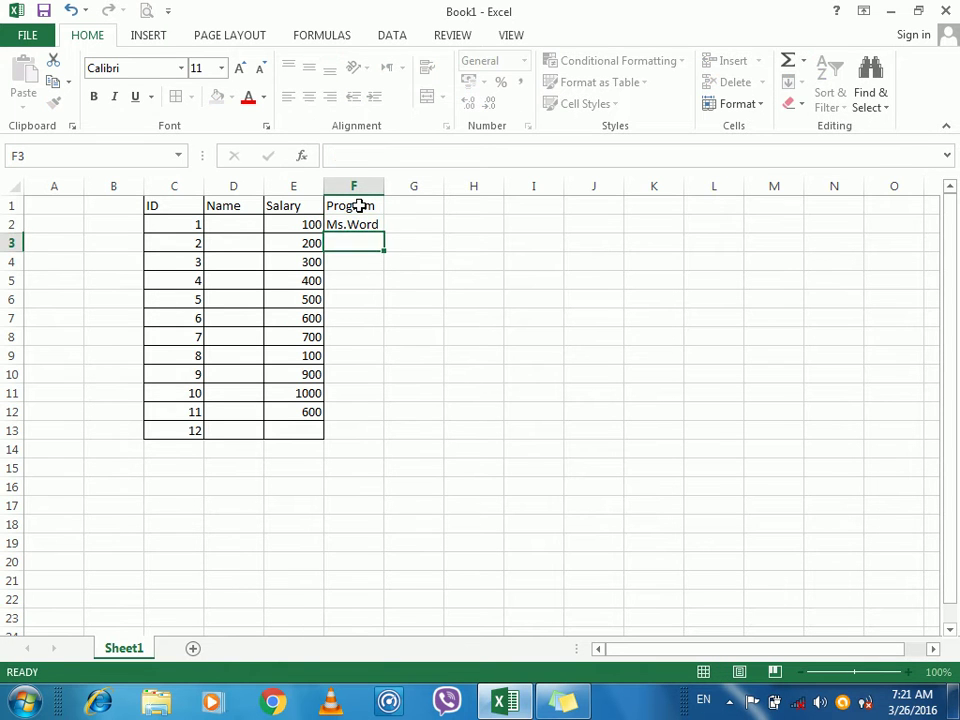
{"action": "type", "text": "Windows"}
{"action": "key", "text": "Return"}
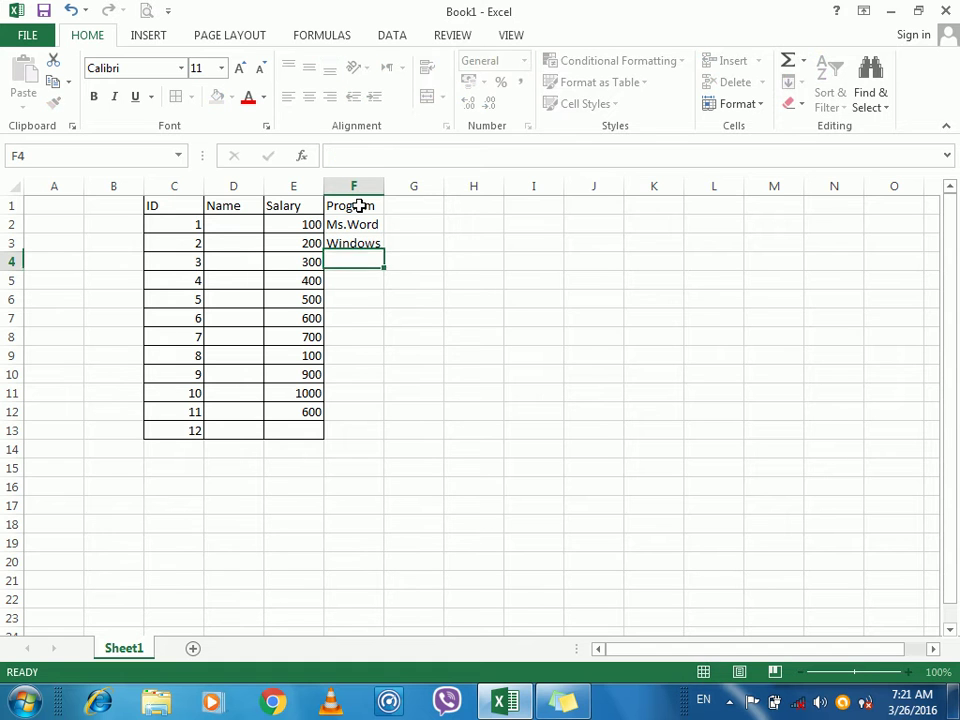
Enter Ms.Excel in F4 and Ms.Access in F5, correcting the spelling of Access
{"action": "type", "text": "Ms.Excel"}
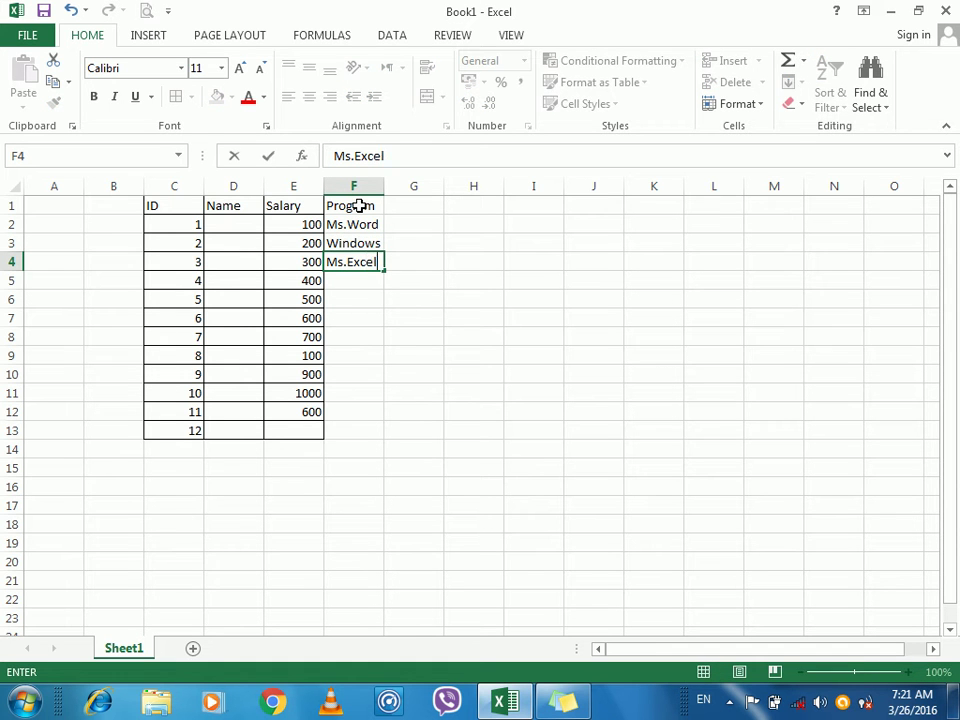
{"action": "key", "text": "Return"}
{"action": "type", "text": "Ms.Acces"}
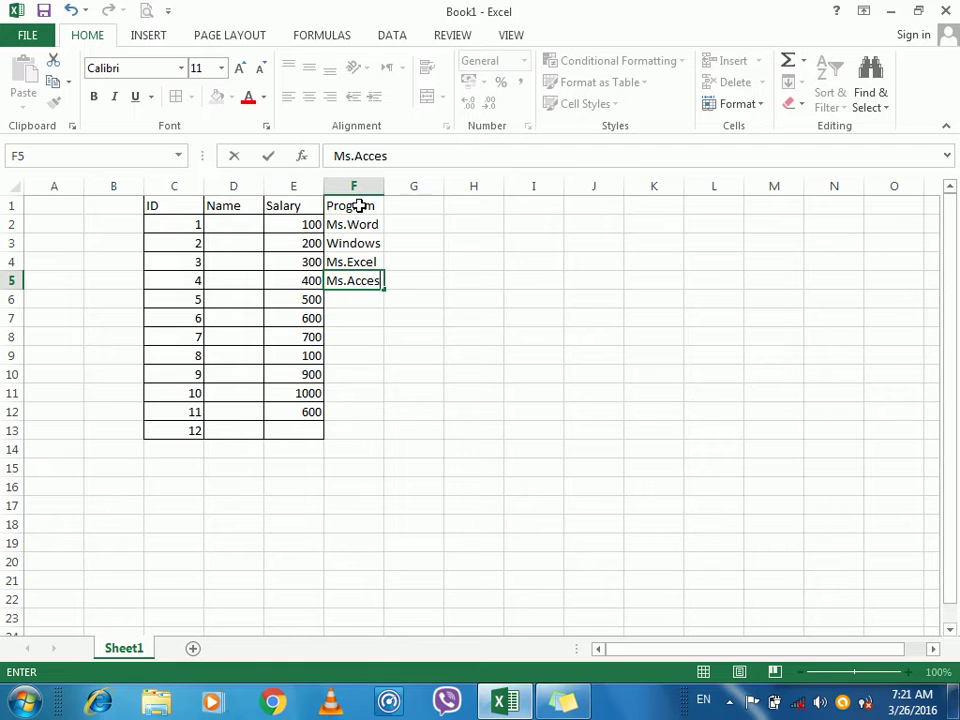
{"action": "key", "text": "Return"}
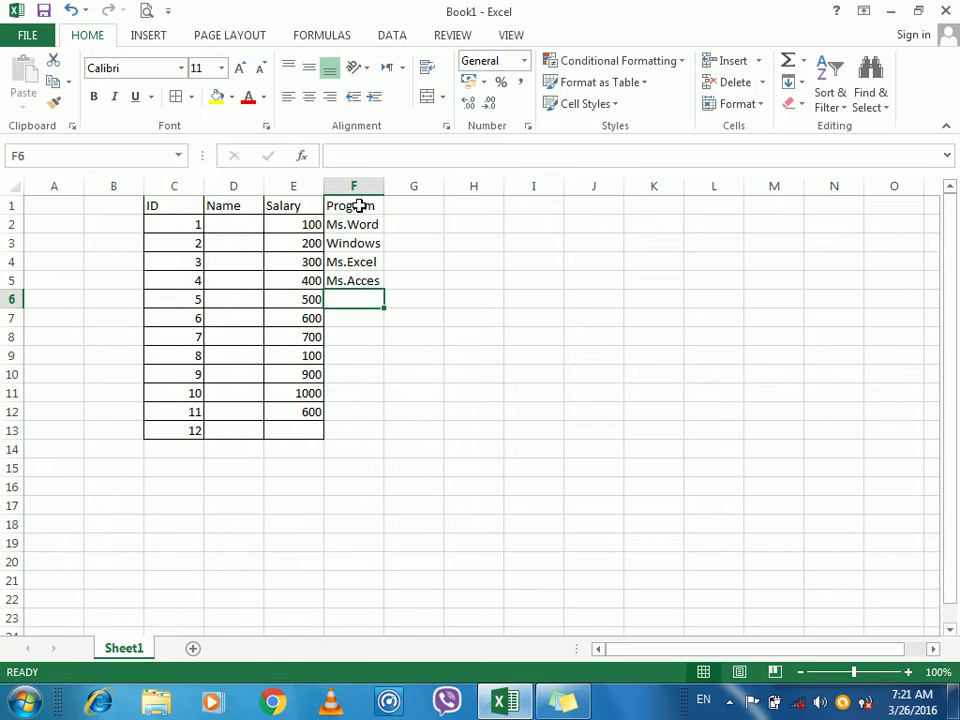
{"action": "key", "text": "Up"}
{"action": "key", "text": "F2"}
{"action": "type", "text": "s"}
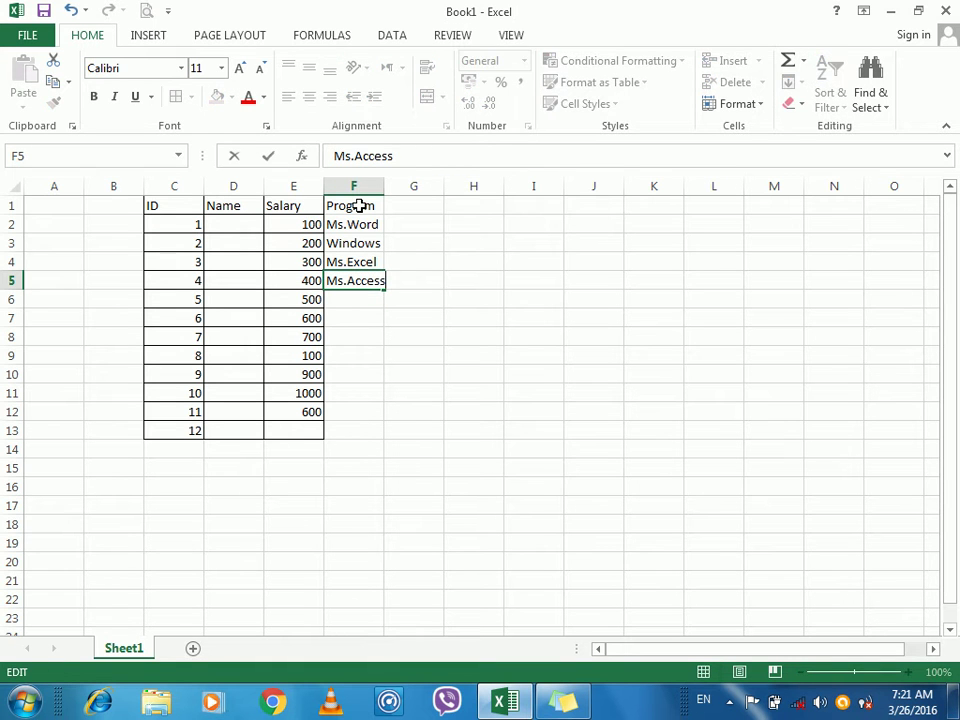
{"action": "key", "text": "Return"}
Enter the programs P.Shop, Network and Ms.Word in cells F6:F8
{"action": "type", "text": "P/"}
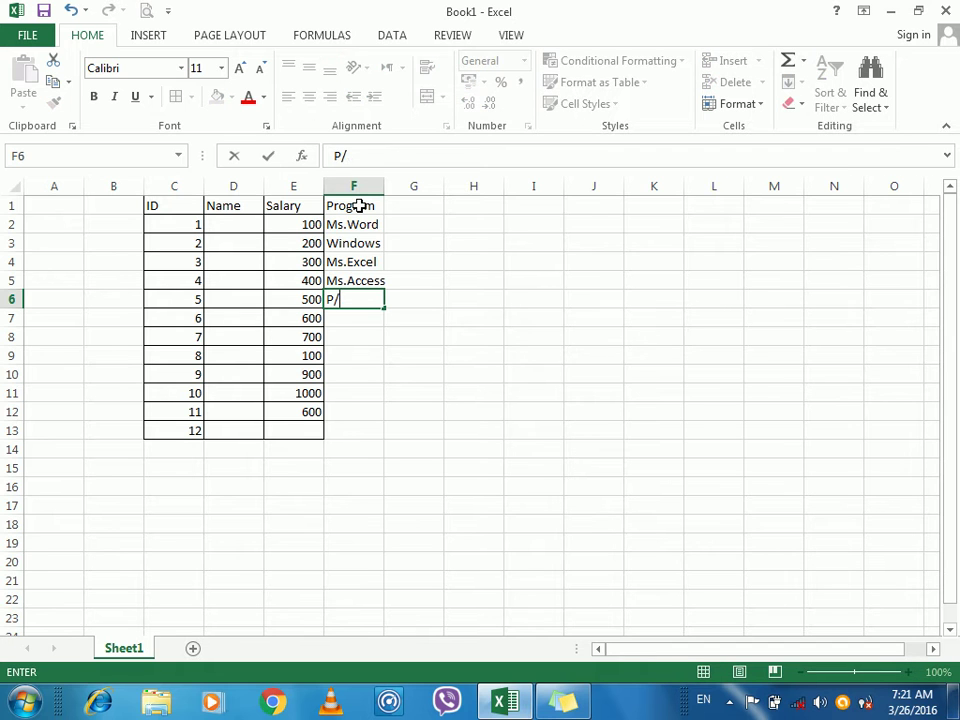
{"action": "type", "text": ".hjo"}
{"action": "key", "text": "Return"}
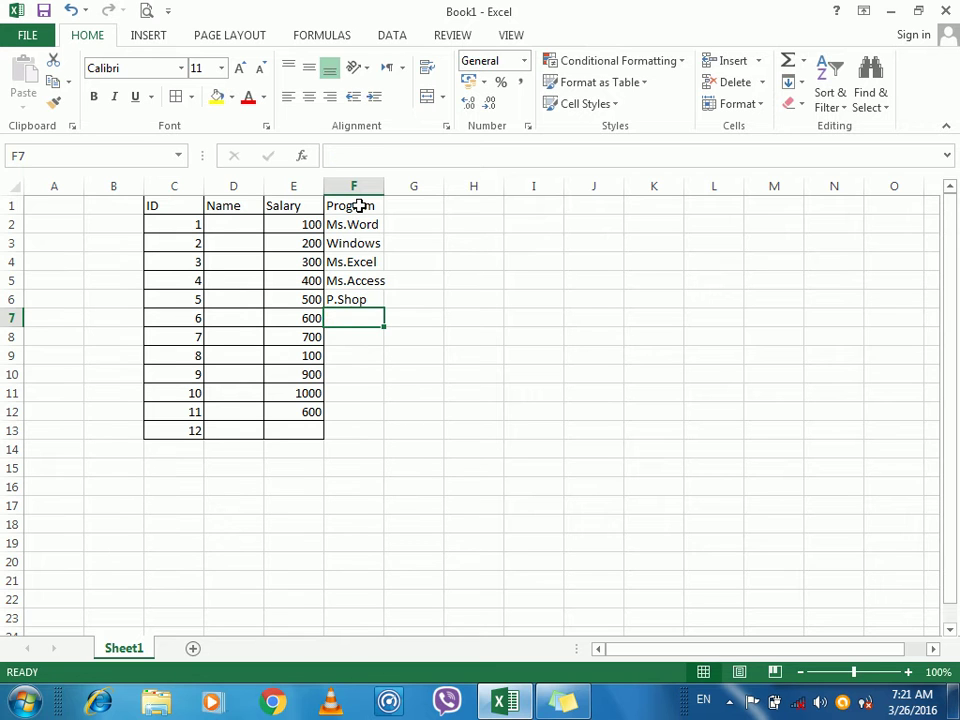
{"action": "type", "text": "Network"}
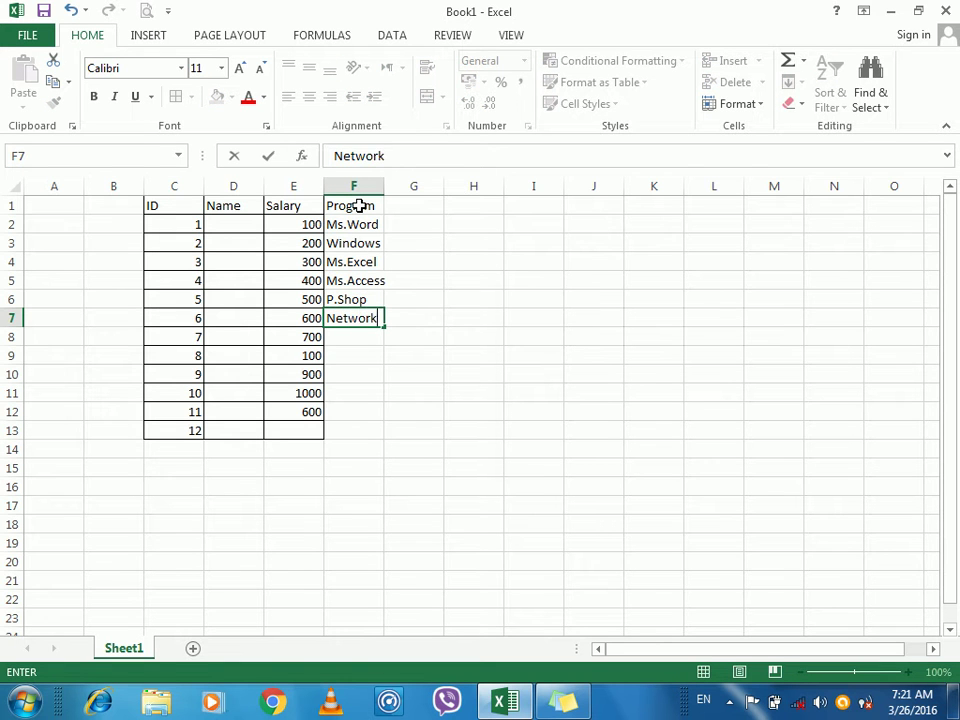
{"action": "key", "text": "Return"}
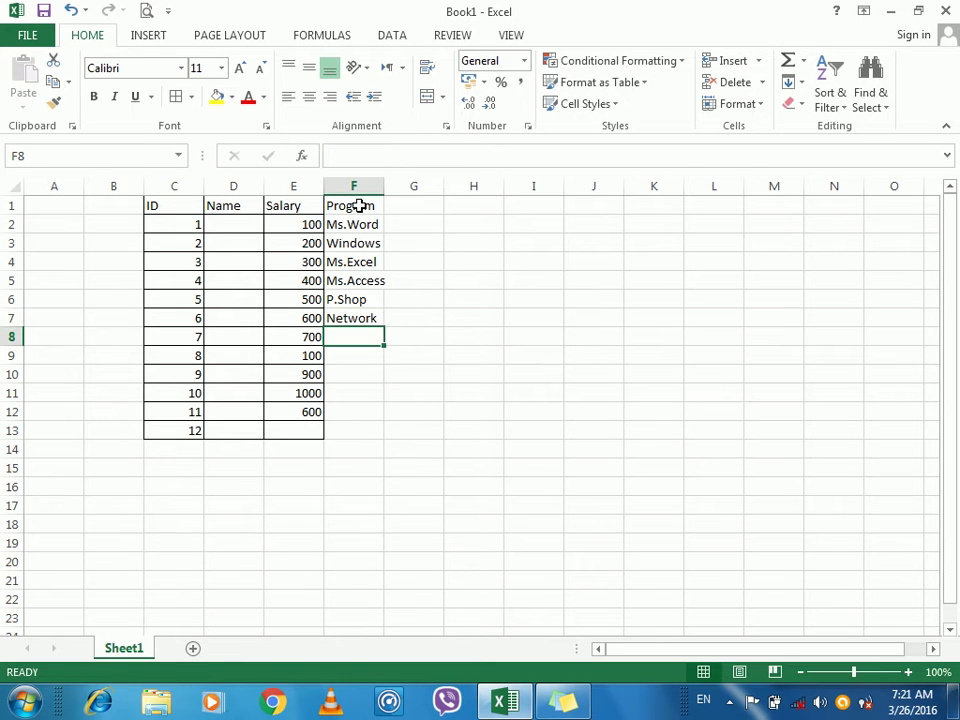
{"action": "type", "text": "Ms.Word"}
{"action": "key", "text": "Return"}
Enter the programs Ms.Excel, Ms.Access, Windows and Network in cells F9:F12
{"action": "type", "text": "M"}
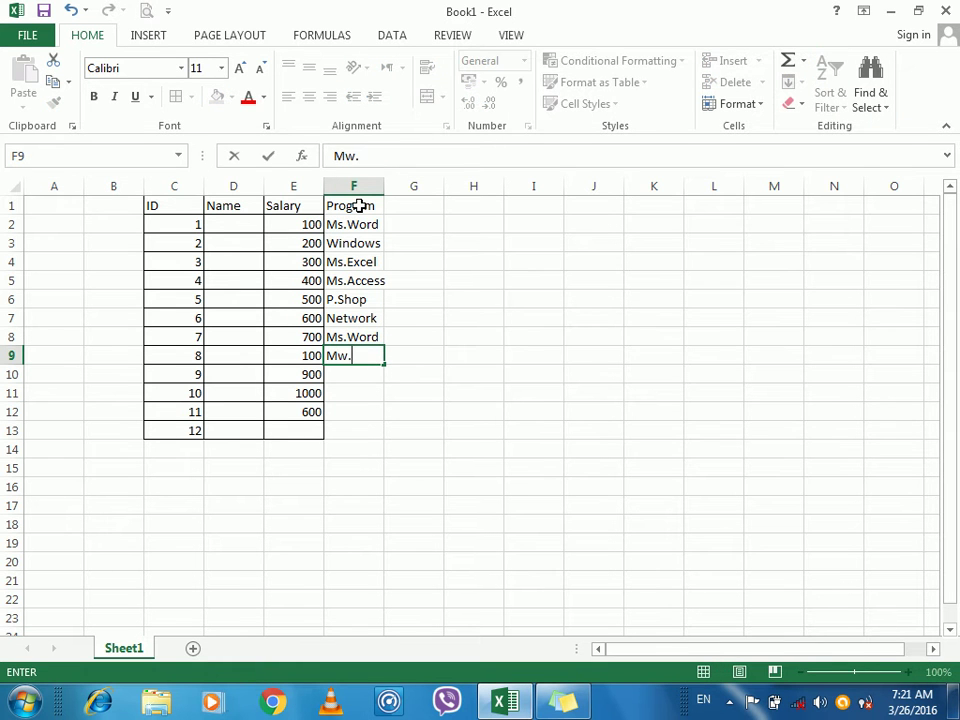
{"action": "type", "text": "s.Excel"}
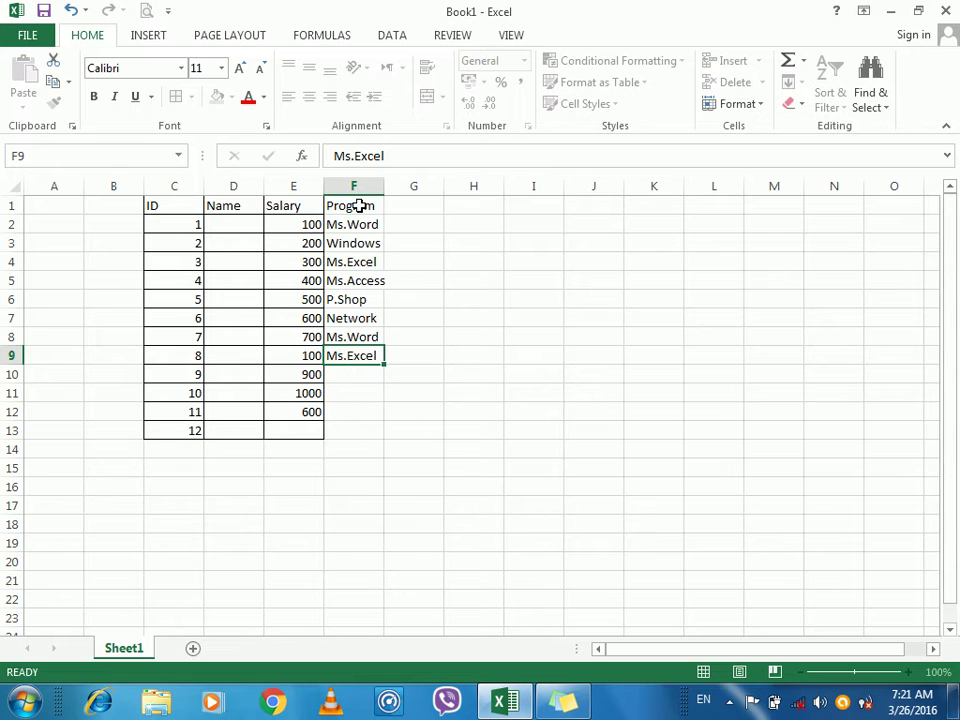
{"action": "key", "text": "Return"}
{"action": "type", "text": "<"}
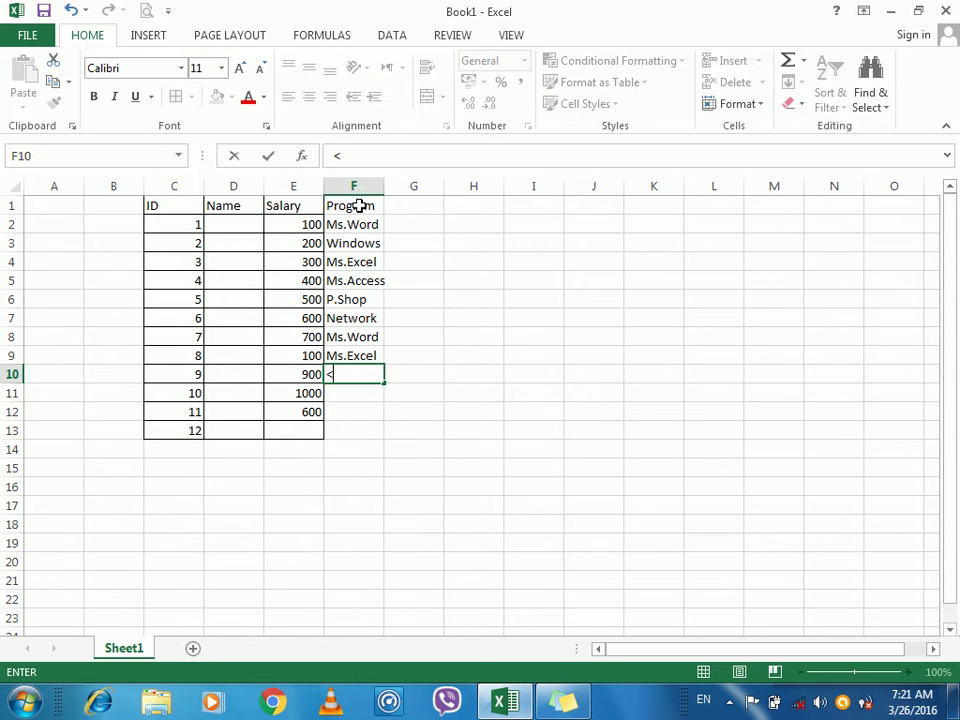
{"action": "type", "text": "s.Access"}
{"action": "key", "text": "Return"}
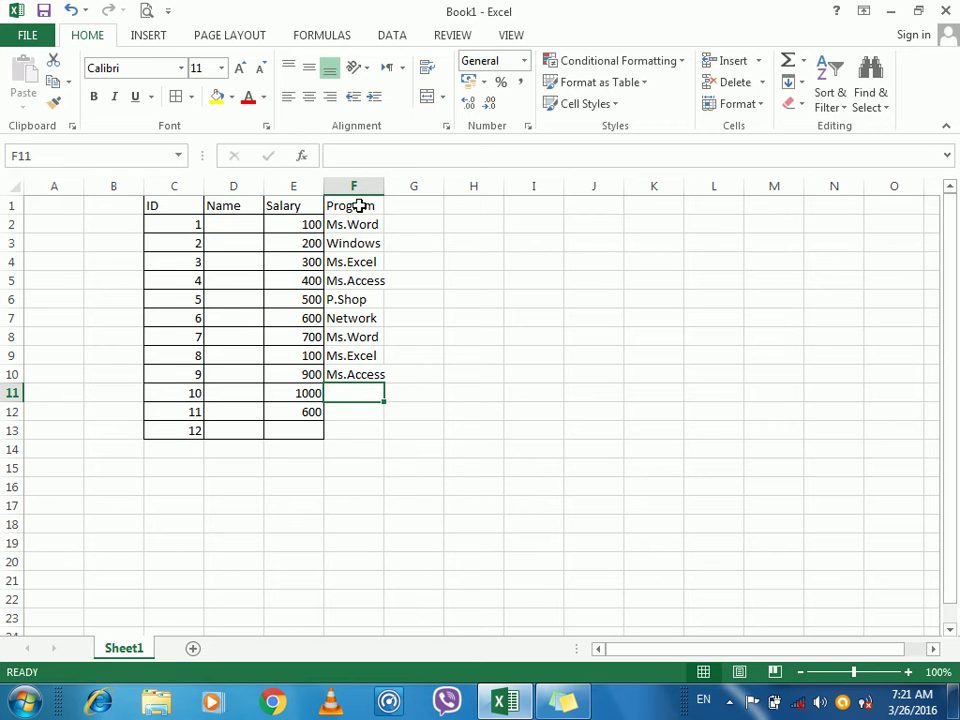
{"action": "type", "text": "Windows"}
{"action": "key", "text": "Return"}
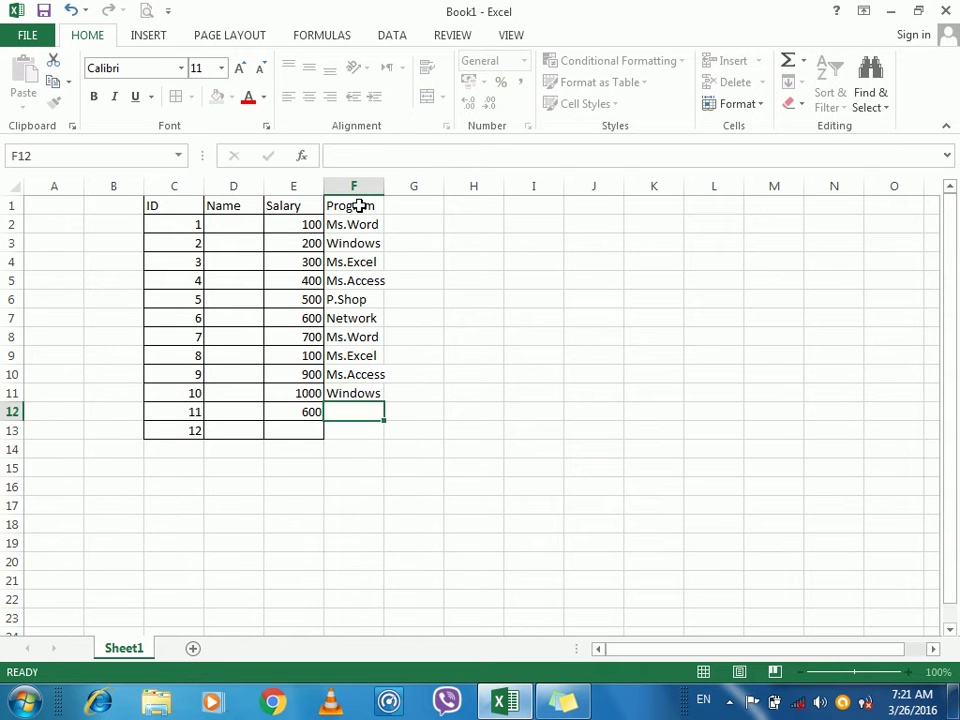
{"action": "type", "text": "Network"}
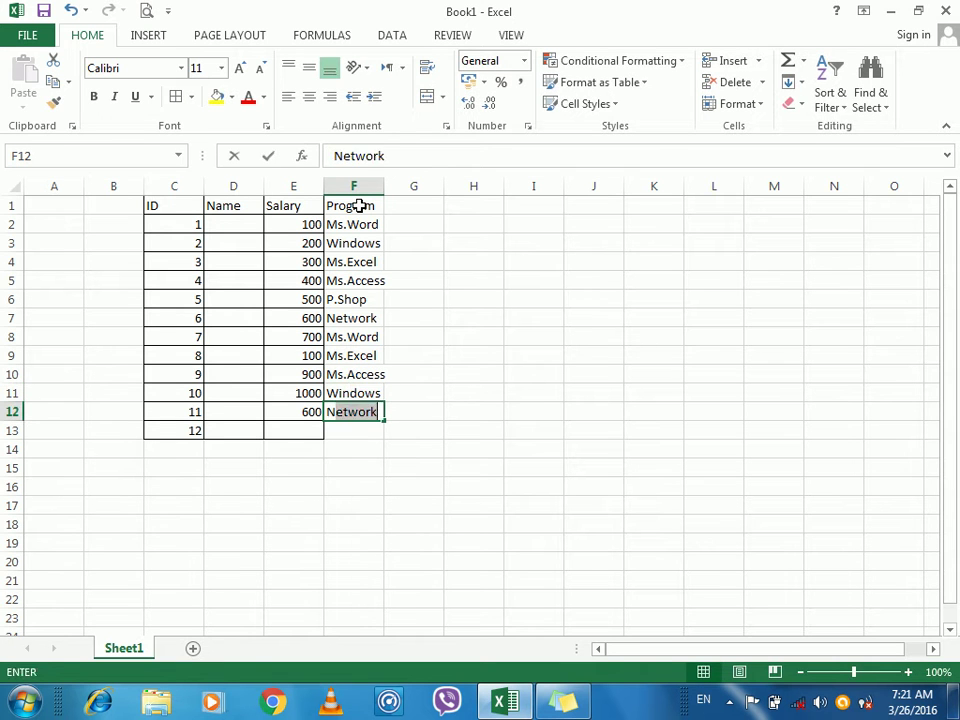
{"action": "key", "text": "Return"}
Start an Equal To highlight rule for the value Windows on the Program cells F2:F13
{"action": "left_click_drag", "start_coordinate": [336, 224], "coordinate": [347, 424]}
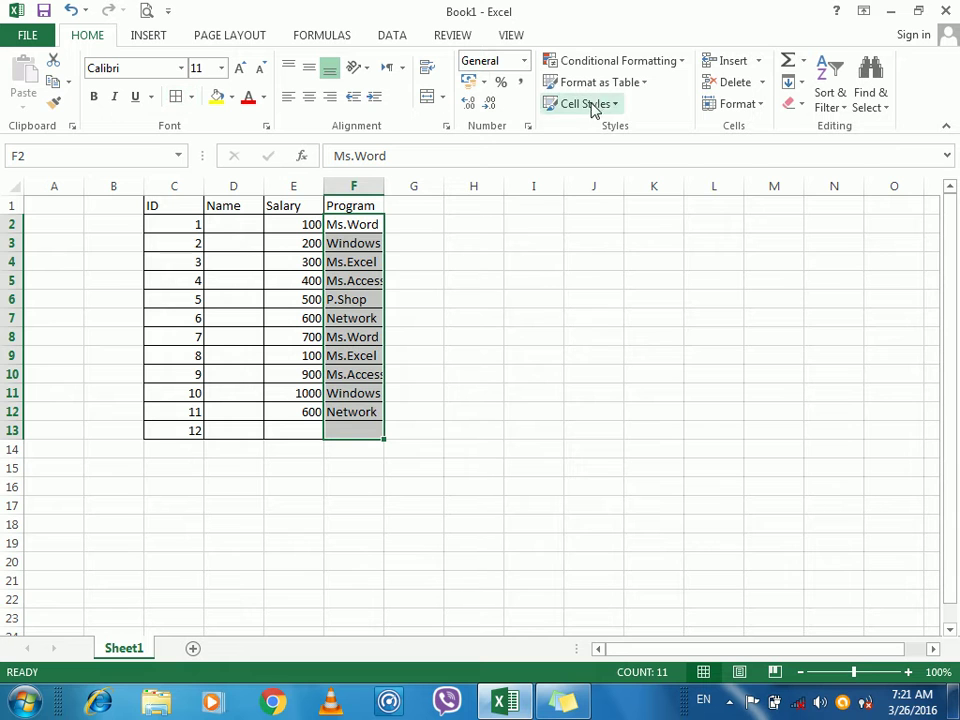
{"action": "left_click", "coordinate": [652, 64]}
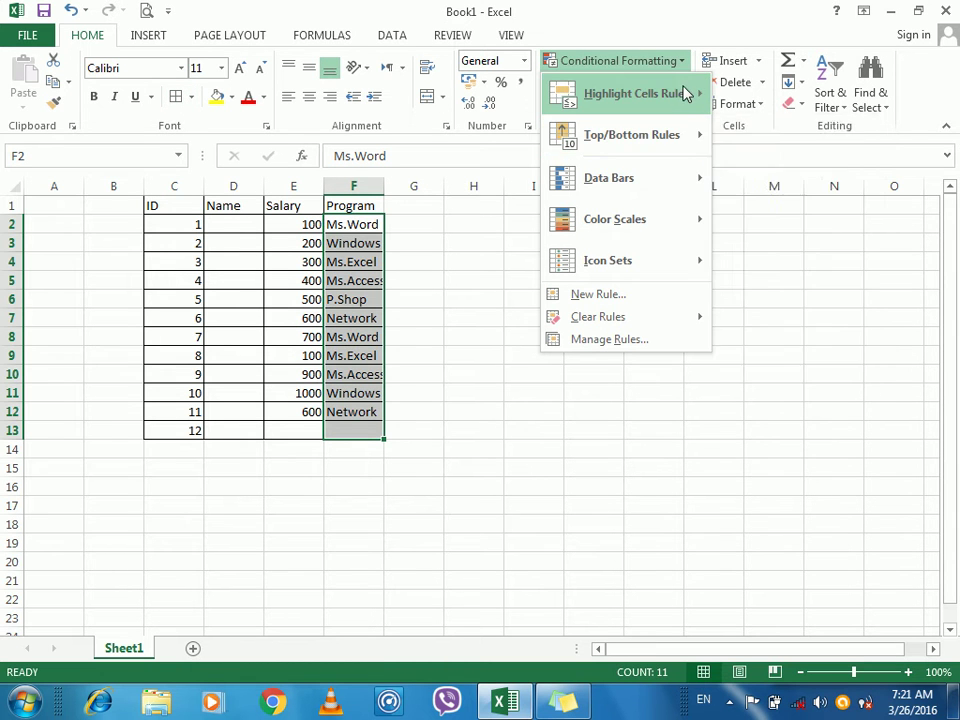
{"action": "mouse_move", "coordinate": [686, 94]}
{"action": "left_click", "coordinate": [771, 219]}
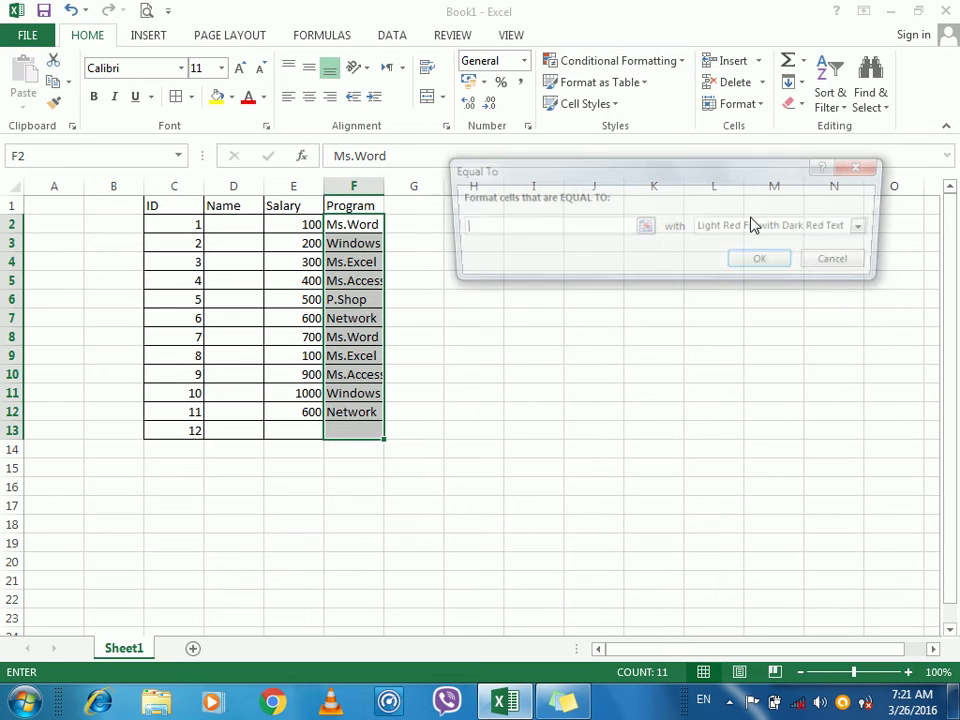
{"action": "type", "text": "Windows"}
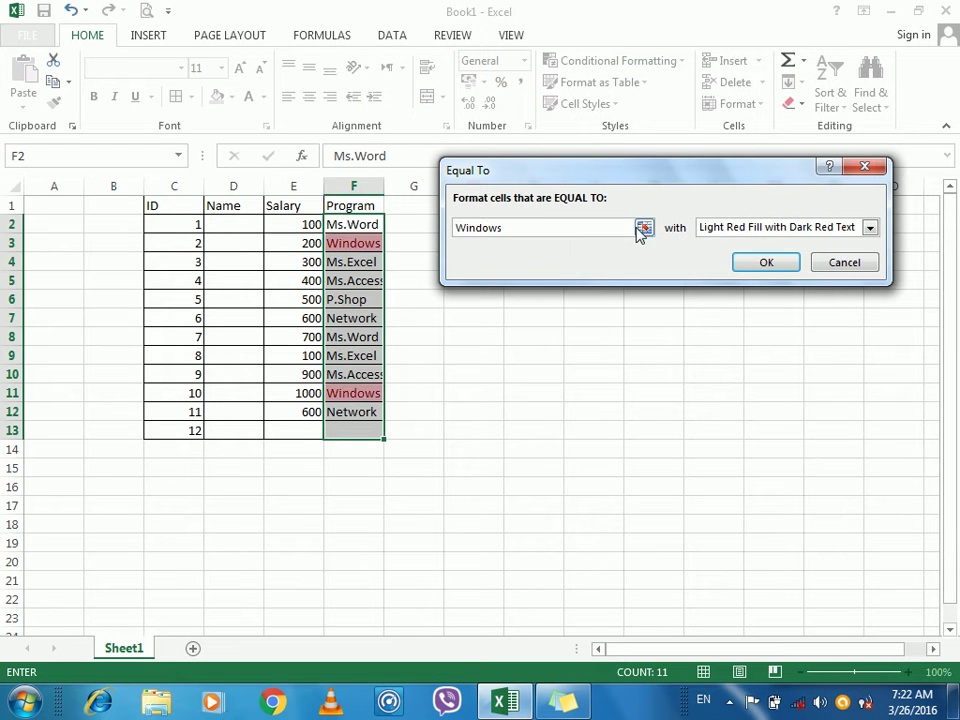
Give the Windows rule a custom format with a gold fill and apply it
{"action": "left_click", "coordinate": [767, 230]}
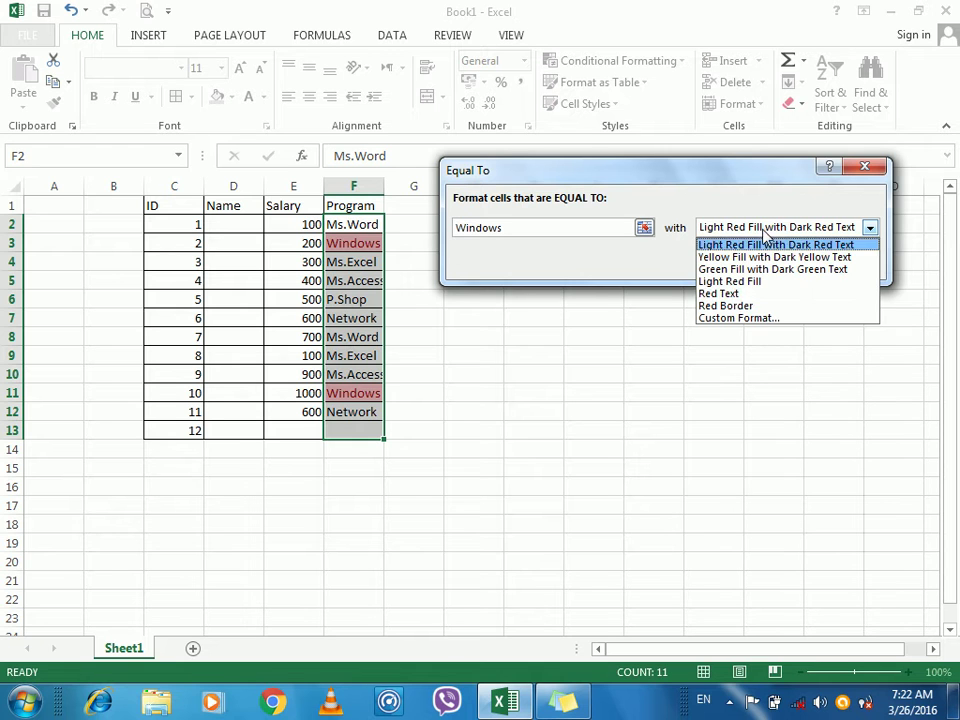
{"action": "left_click", "coordinate": [735, 306]}
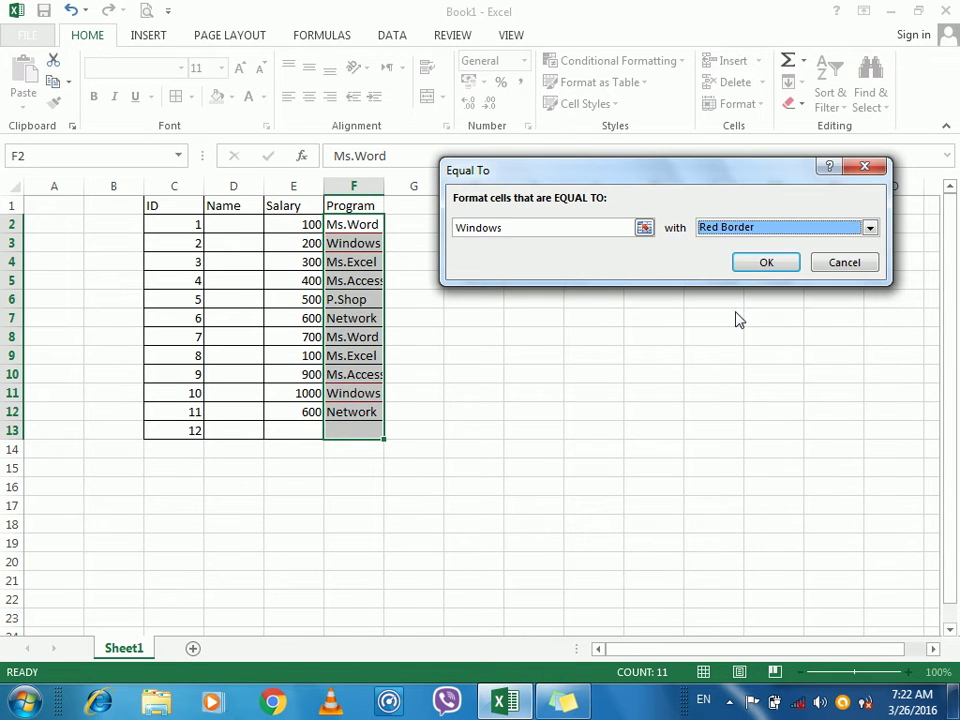
{"action": "left_click", "coordinate": [735, 229]}
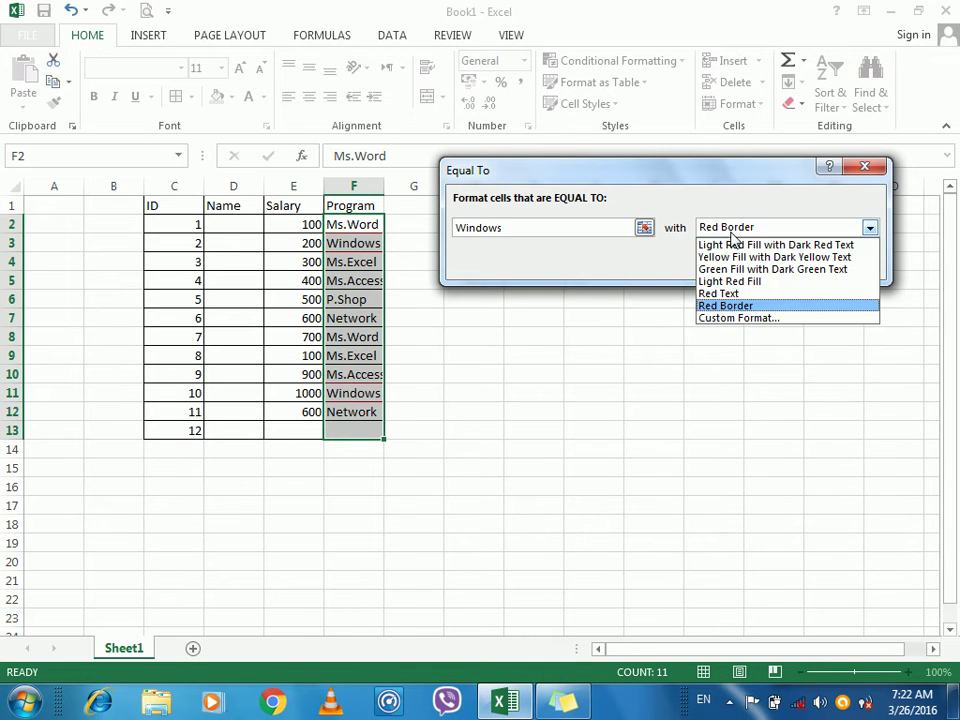
{"action": "left_click", "coordinate": [737, 318]}
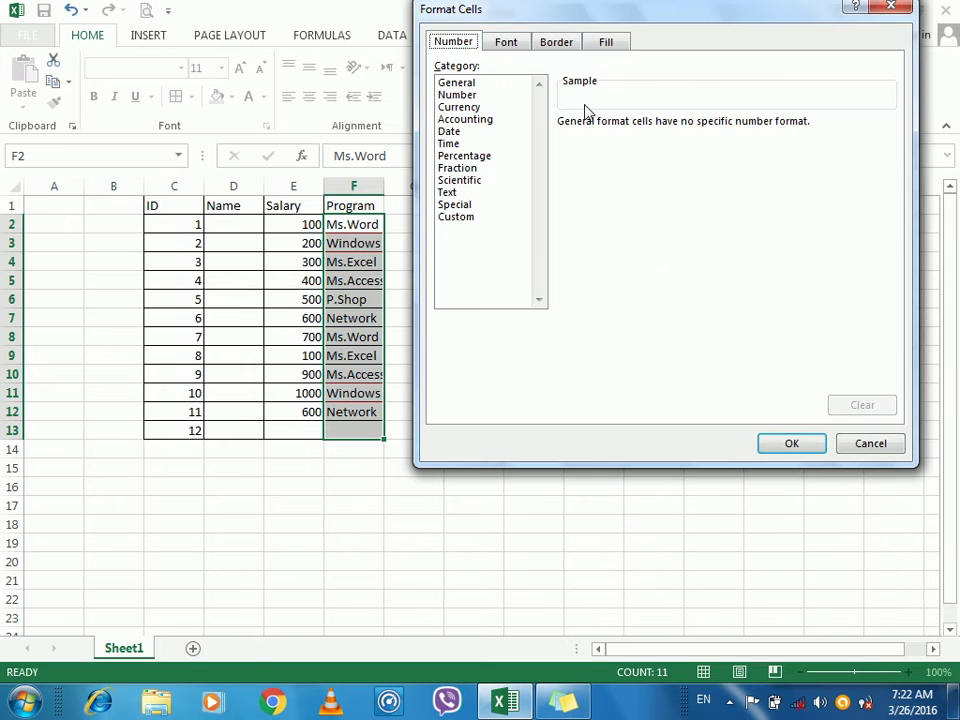
{"action": "left_click", "coordinate": [612, 45]}
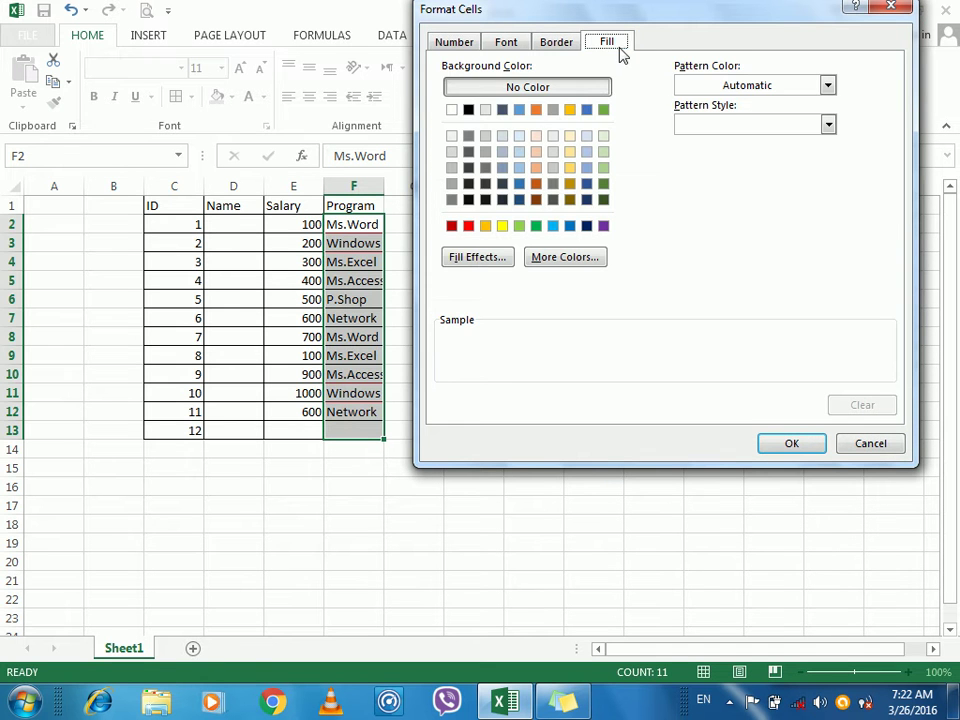
{"action": "left_click", "coordinate": [571, 112]}
{"action": "left_click", "coordinate": [789, 440]}
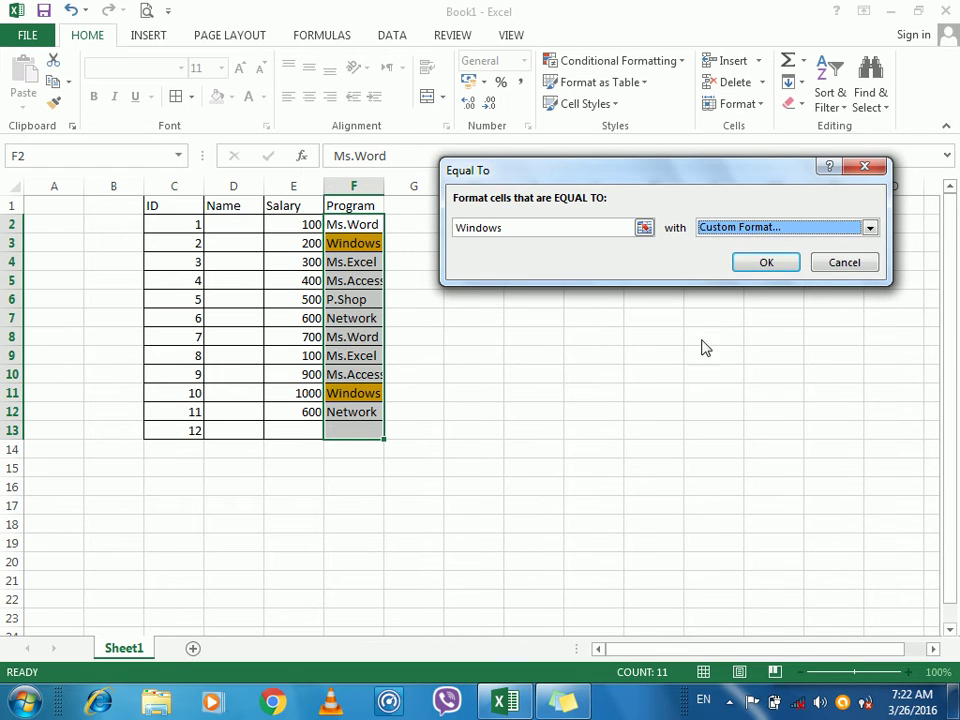
{"action": "left_click", "coordinate": [758, 263]}
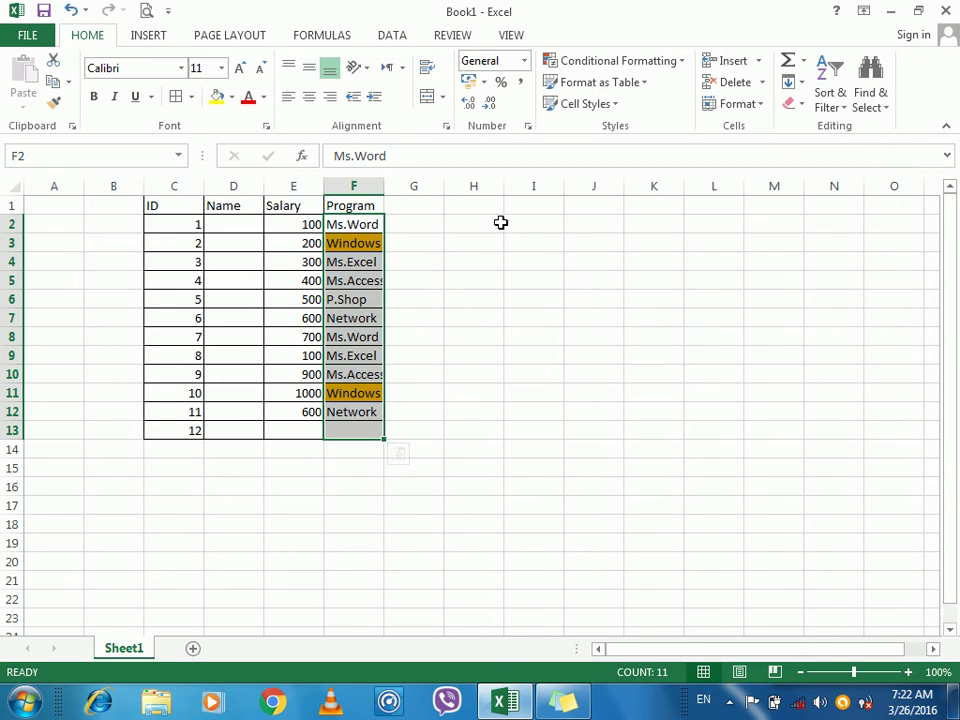
Add an Equal To rule on F2:F13 that highlights MS.Word with a custom light green fill
{"action": "left_click", "coordinate": [615, 62]}
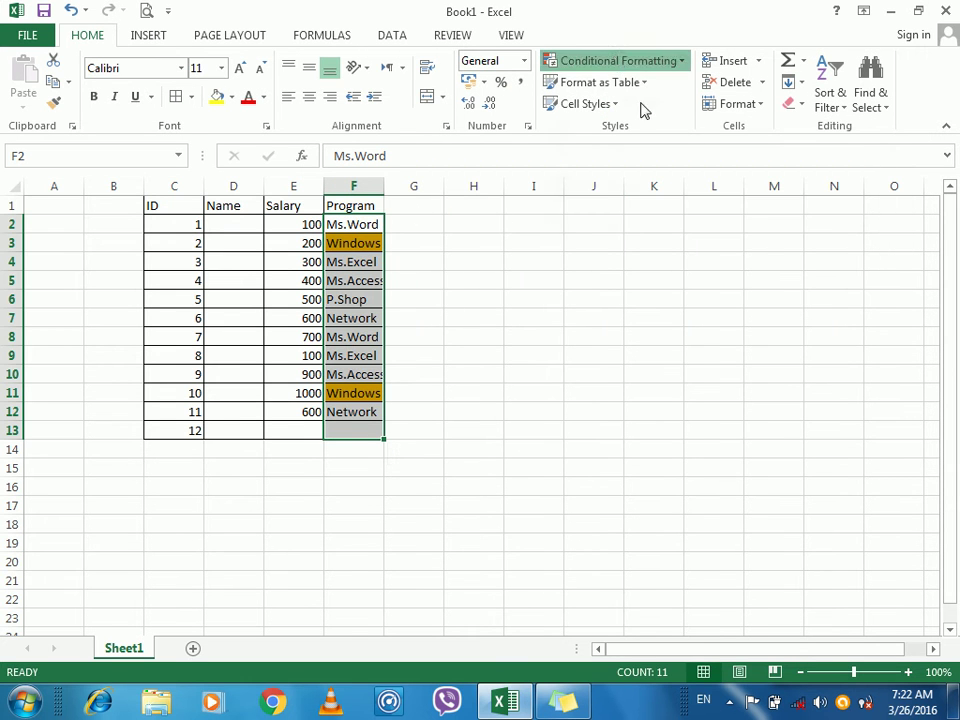
{"action": "mouse_move", "coordinate": [646, 105]}
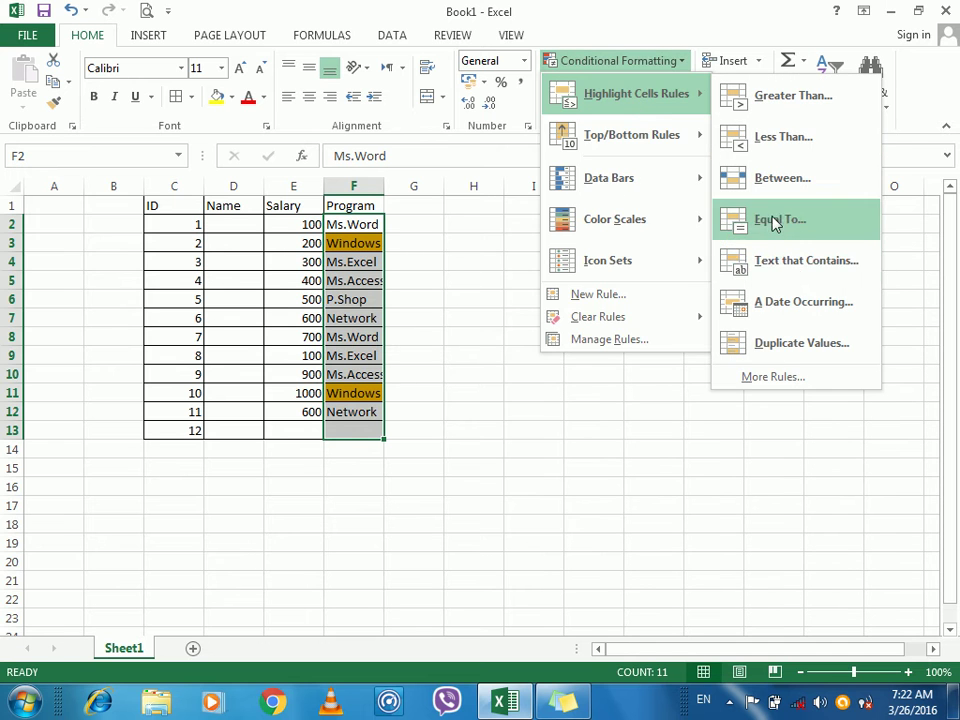
{"action": "left_click", "coordinate": [774, 220]}
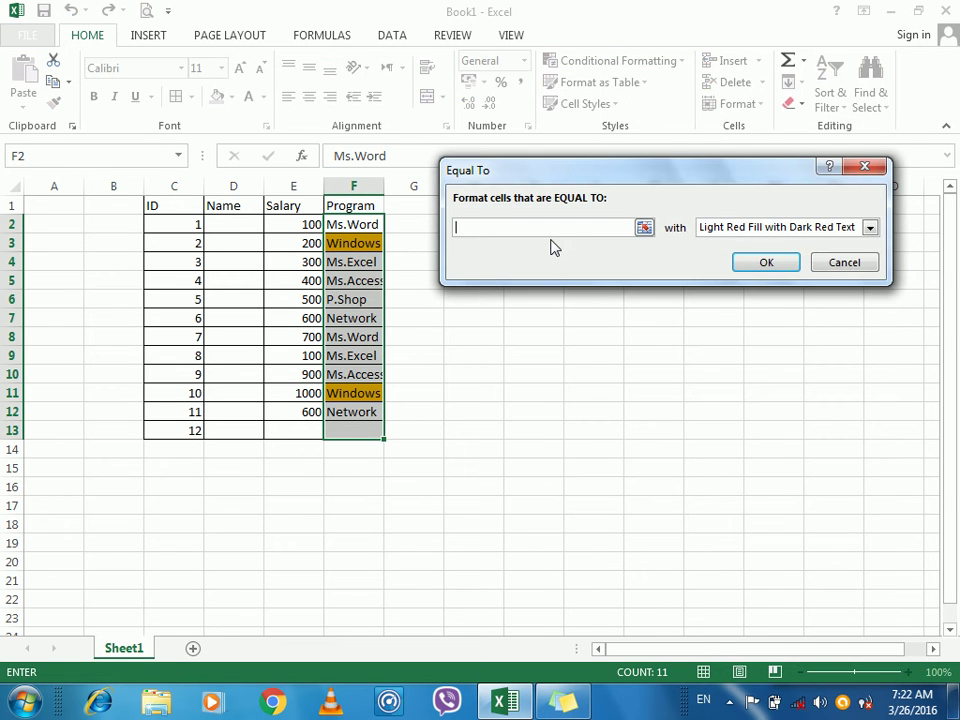
{"action": "type", "text": "MS.Word"}
{"action": "left_click", "coordinate": [737, 232]}
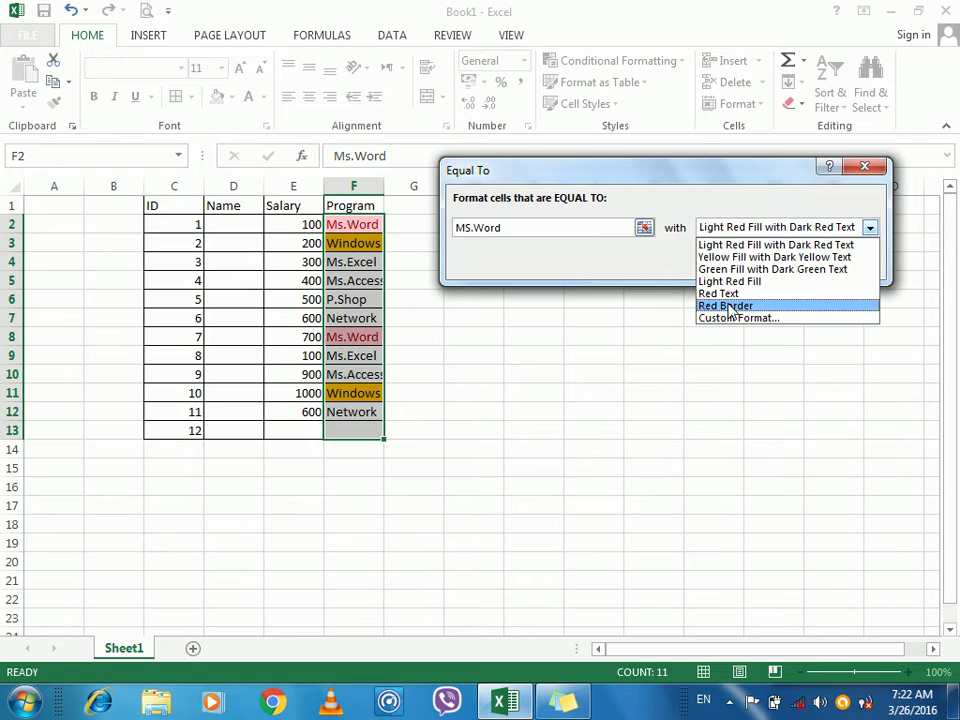
{"action": "left_click", "coordinate": [738, 318]}
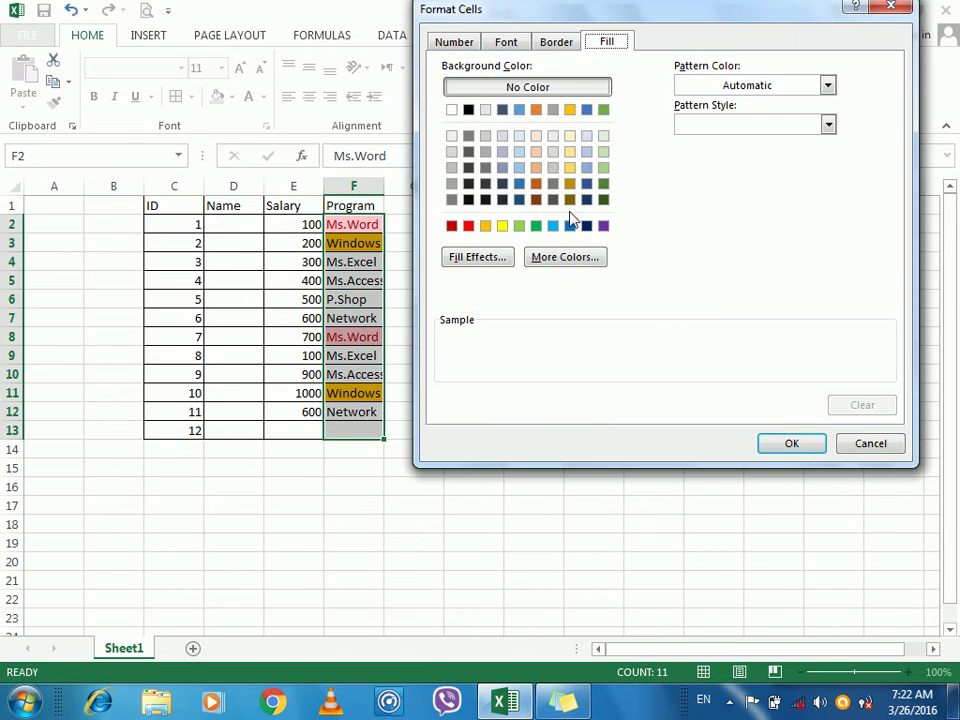
{"action": "left_click", "coordinate": [519, 226]}
{"action": "left_click", "coordinate": [776, 448]}
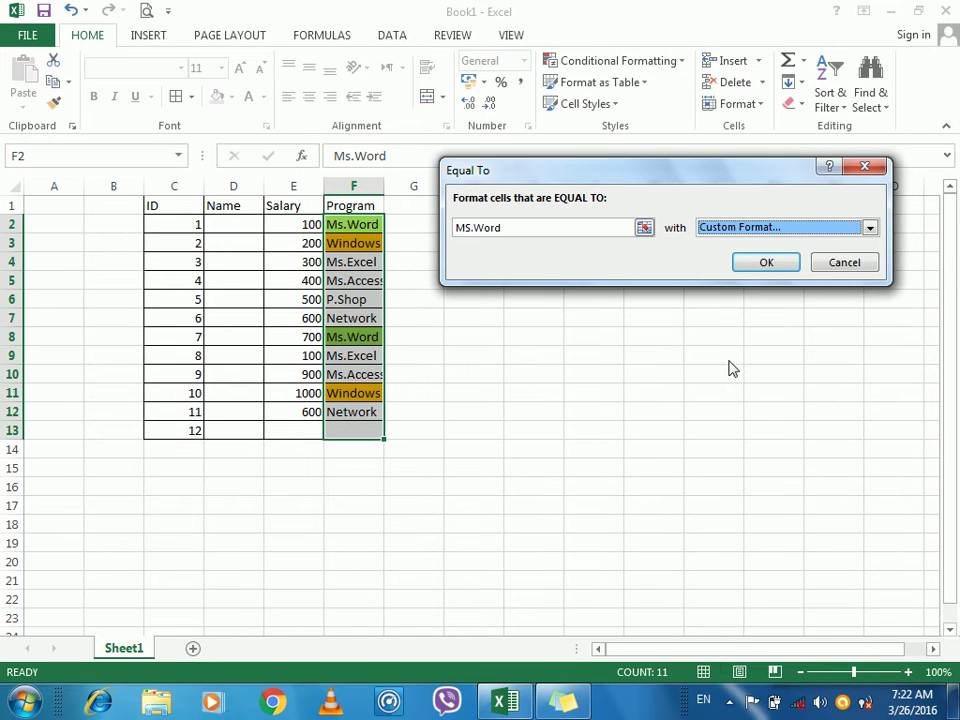
{"action": "left_click", "coordinate": [767, 261]}
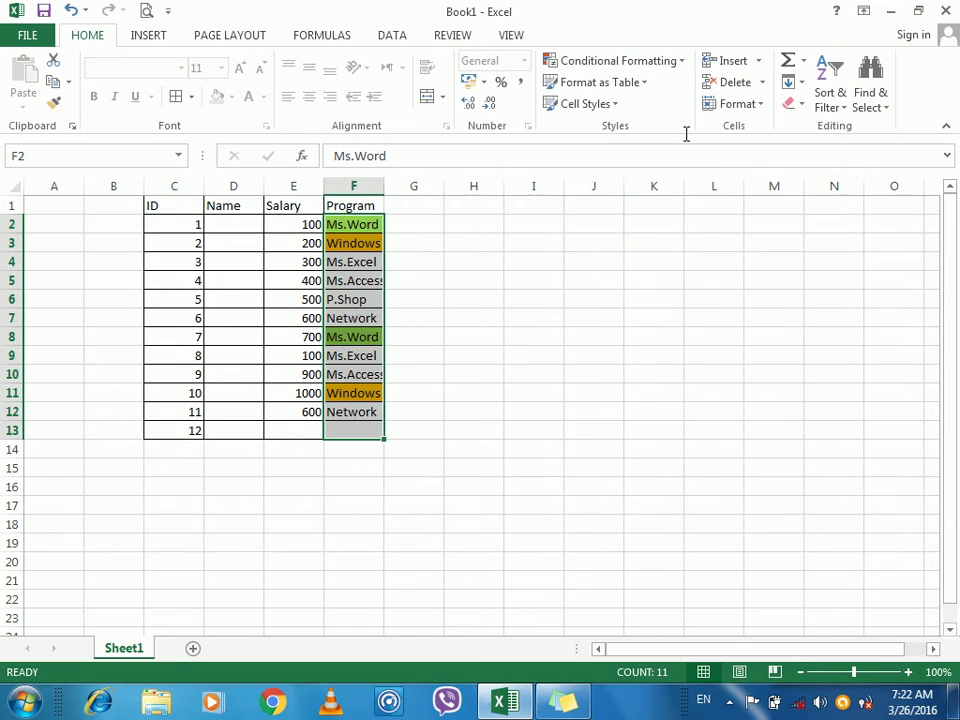
Add an Equal To rule on F2:F13 that highlights MS.Excel with a custom dark gray fill
{"action": "left_click", "coordinate": [621, 60]}
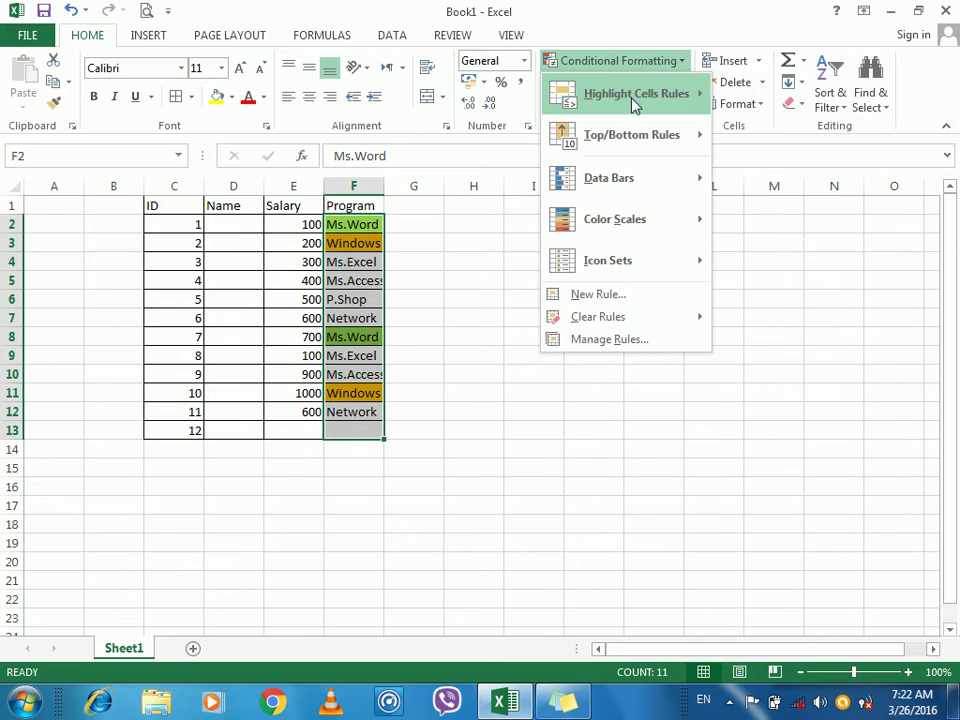
{"action": "mouse_move", "coordinate": [633, 100]}
{"action": "left_click", "coordinate": [785, 223]}
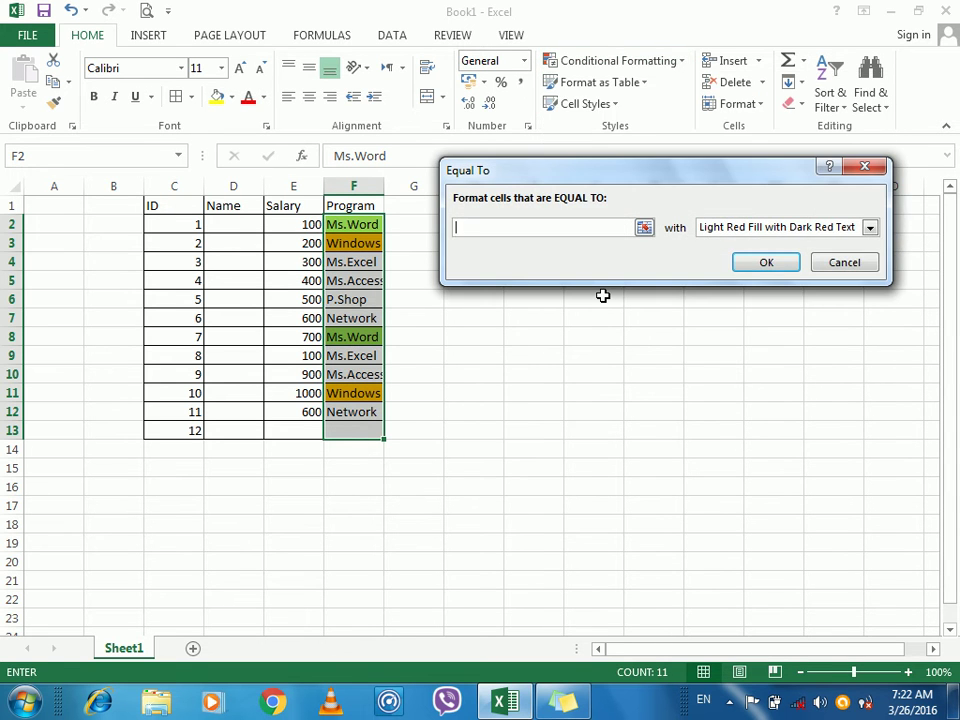
{"action": "type", "text": "MS.Exc"}
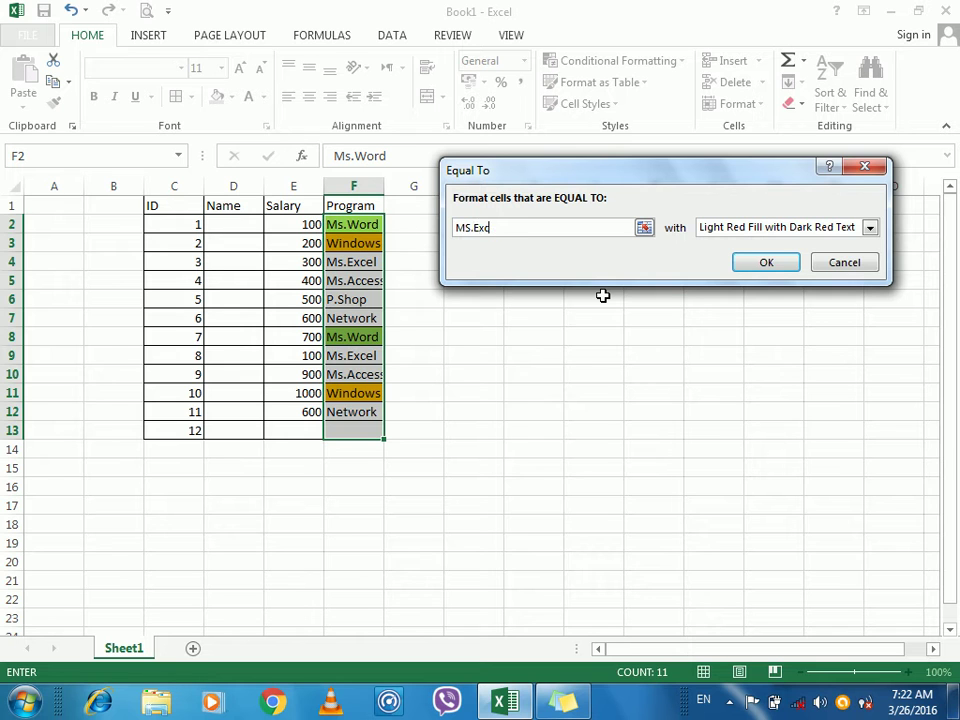
{"action": "type", "text": "el"}
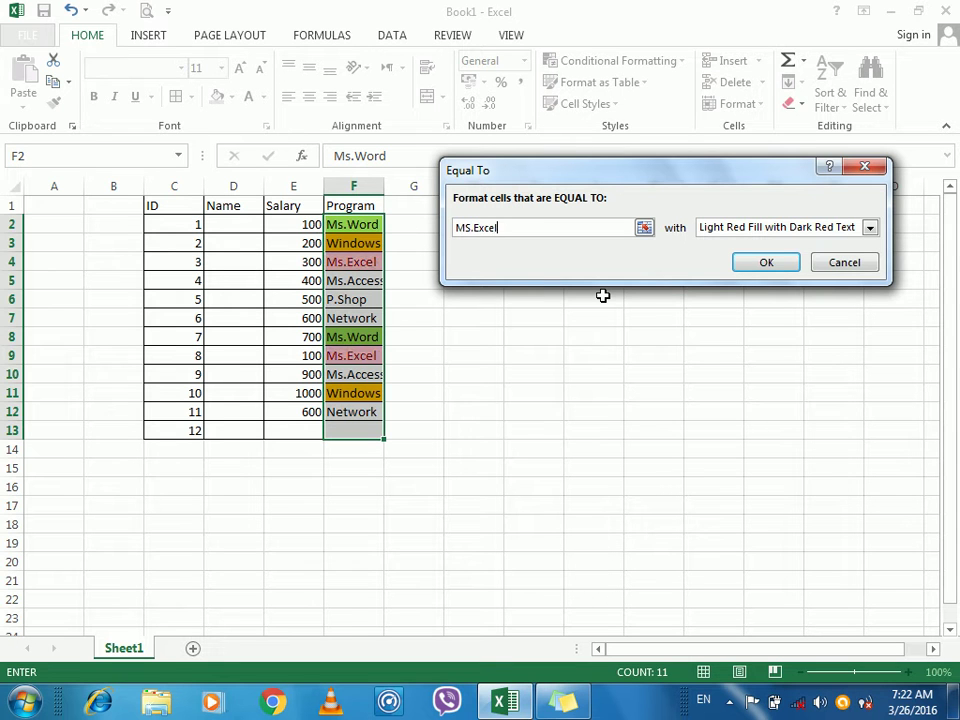
{"action": "left_click", "coordinate": [763, 229]}
{"action": "left_click", "coordinate": [752, 319]}
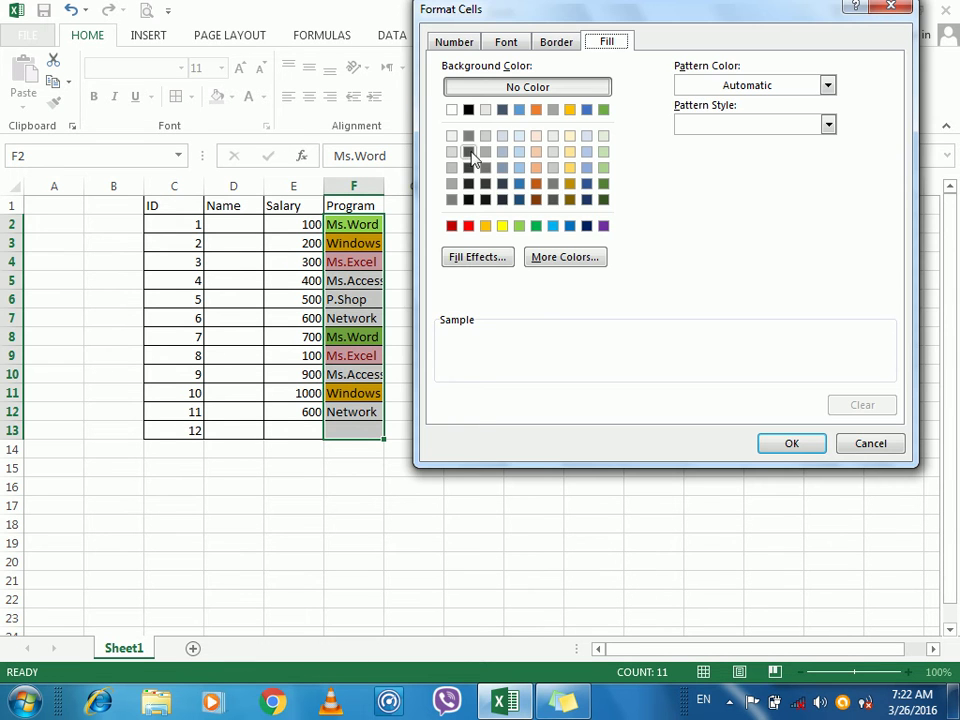
{"action": "left_click", "coordinate": [451, 199]}
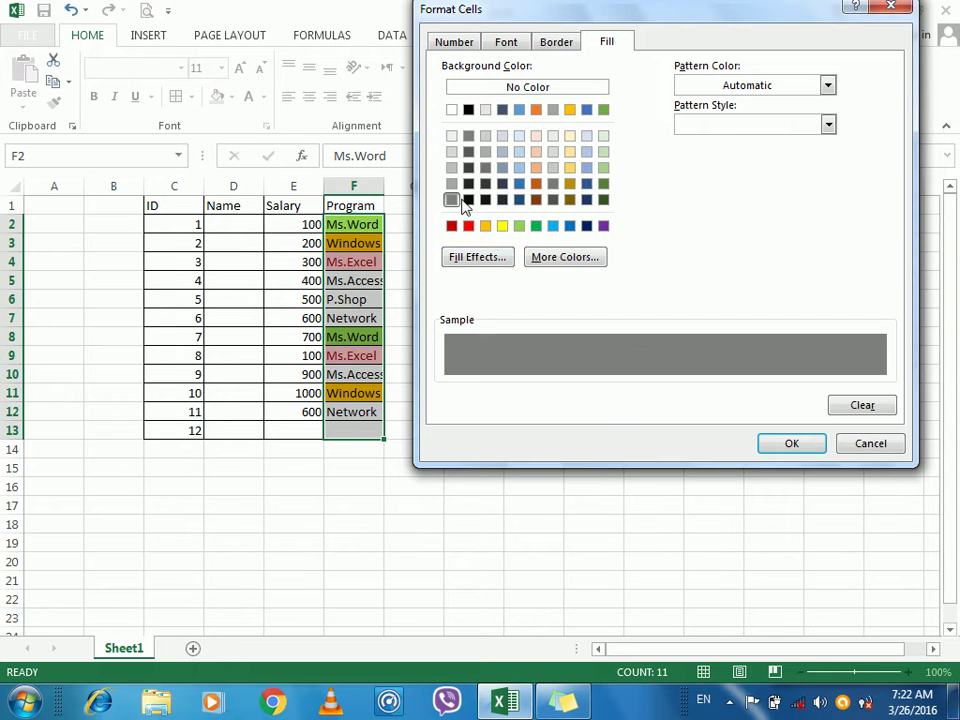
{"action": "left_click", "coordinate": [805, 445]}
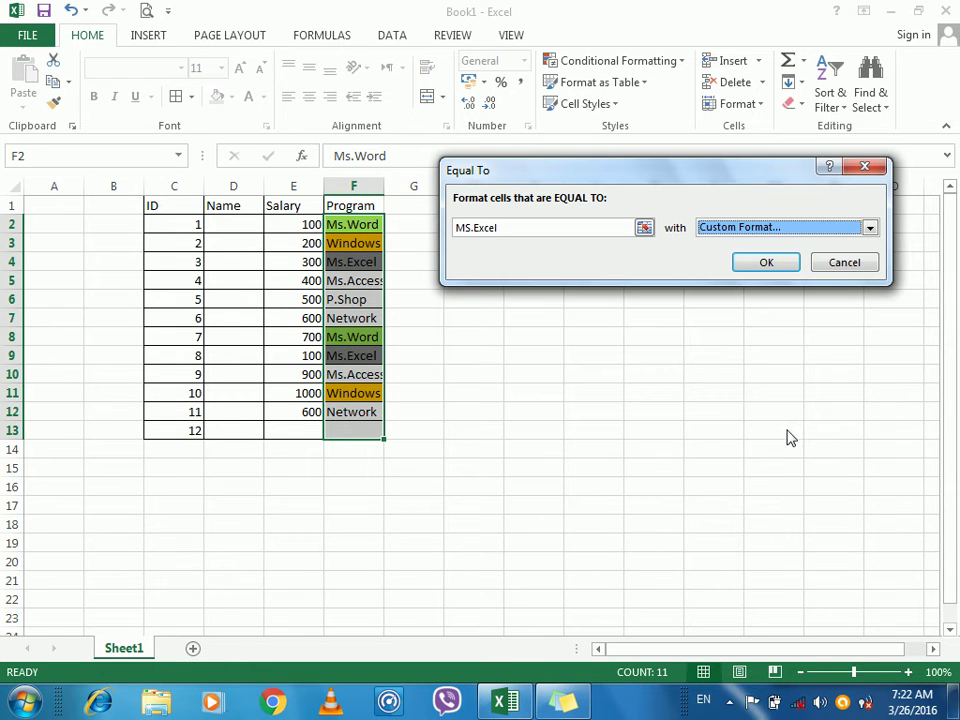
{"action": "left_click", "coordinate": [755, 264]}
Add an Equal To rule on F2:F13 that highlights Ms.Access with a custom light blue fill
{"action": "left_click", "coordinate": [617, 61]}
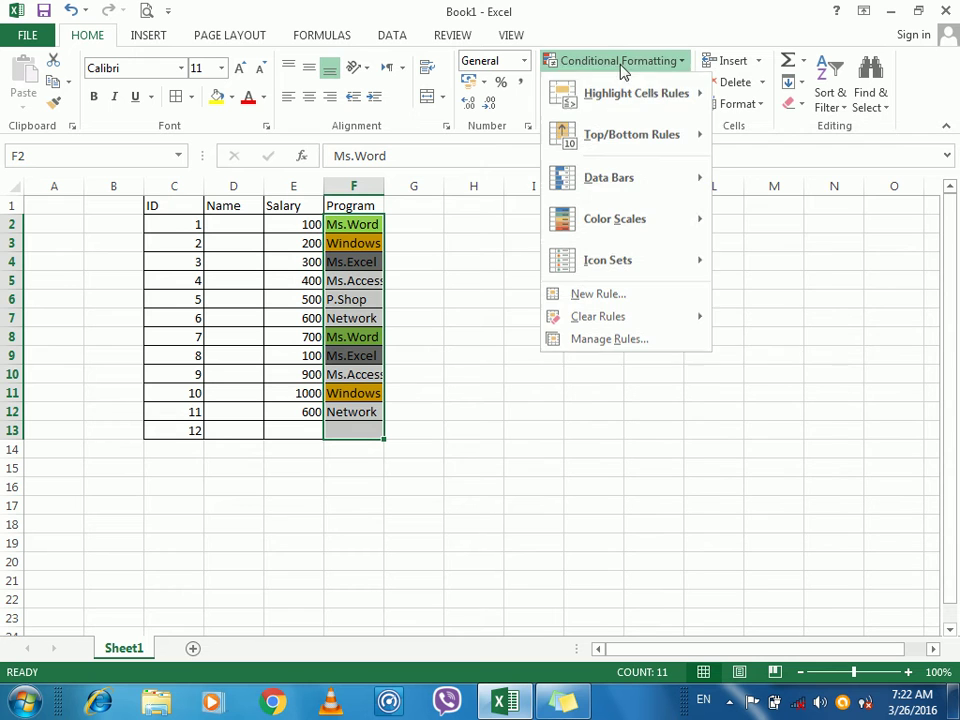
{"action": "mouse_move", "coordinate": [636, 95]}
{"action": "left_click", "coordinate": [780, 217]}
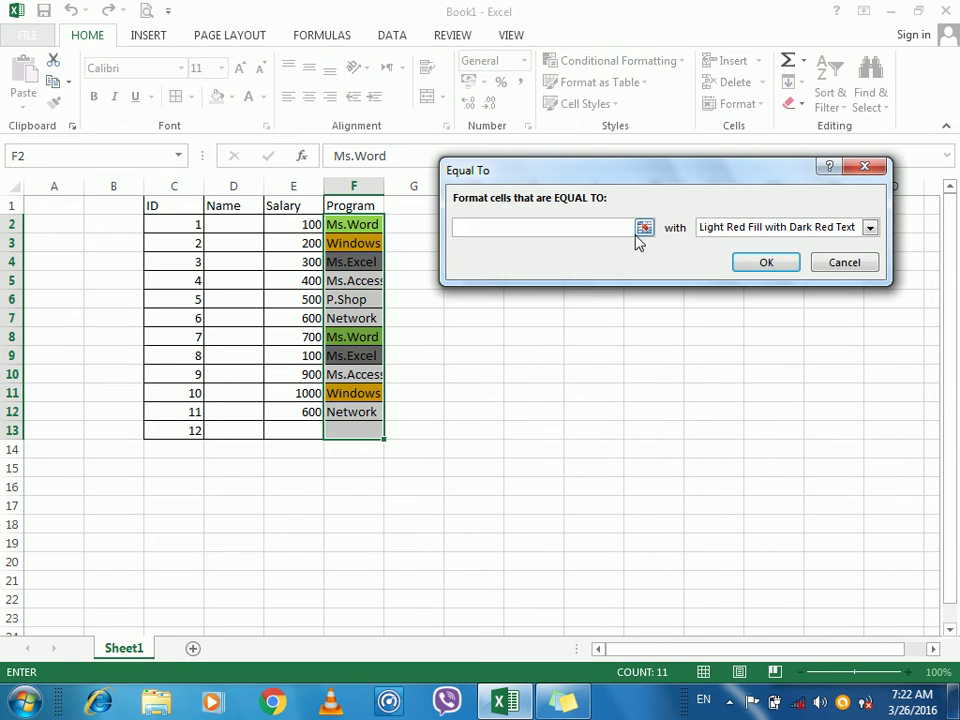
{"action": "type", "text": "Ms.Access"}
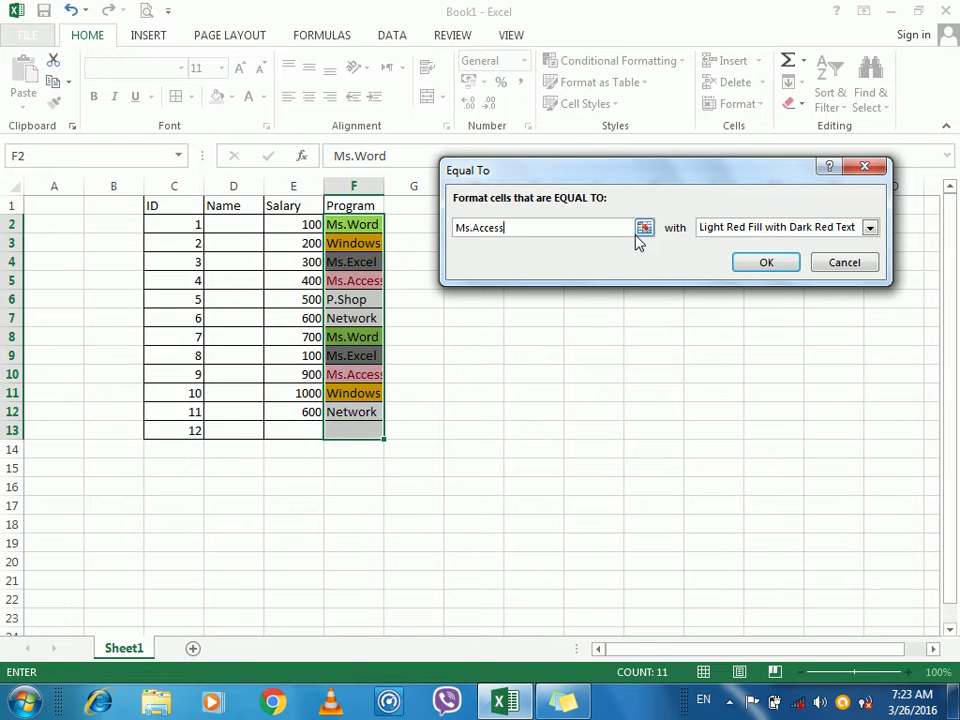
{"action": "left_click", "coordinate": [787, 229]}
{"action": "left_click", "coordinate": [752, 318]}
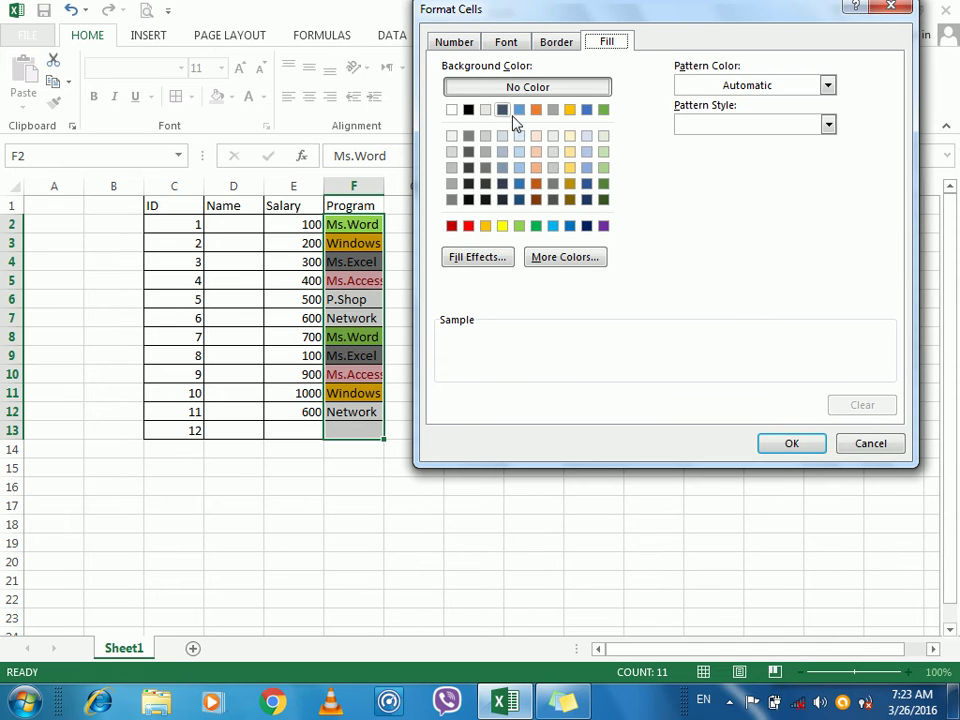
{"action": "left_click", "coordinate": [569, 109]}
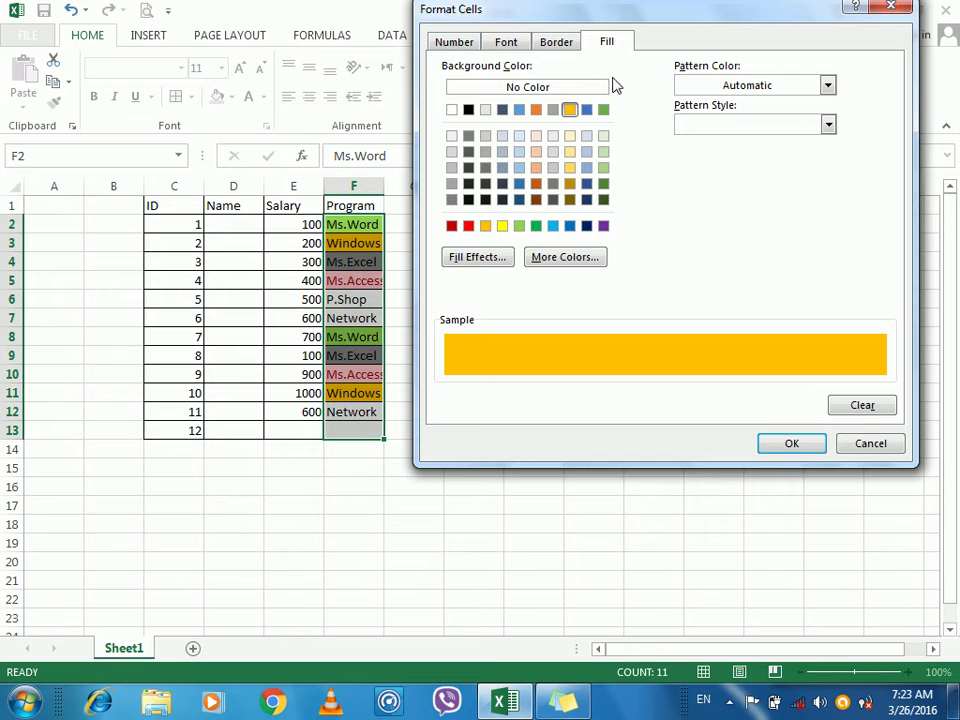
{"action": "left_click", "coordinate": [586, 151]}
{"action": "left_click", "coordinate": [788, 443]}
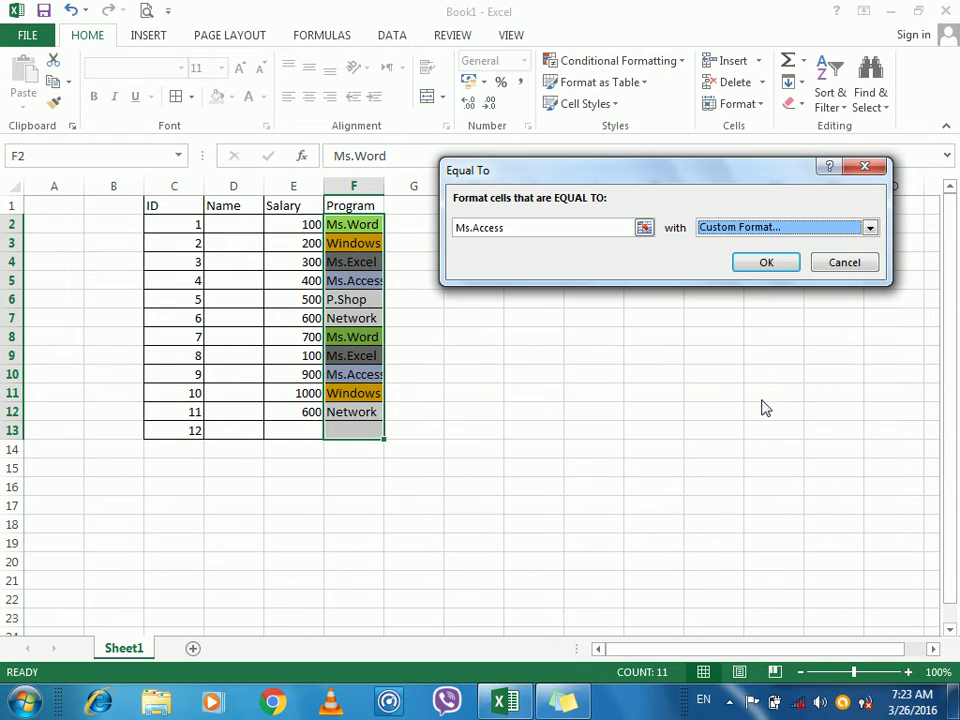
{"action": "left_click", "coordinate": [741, 264]}
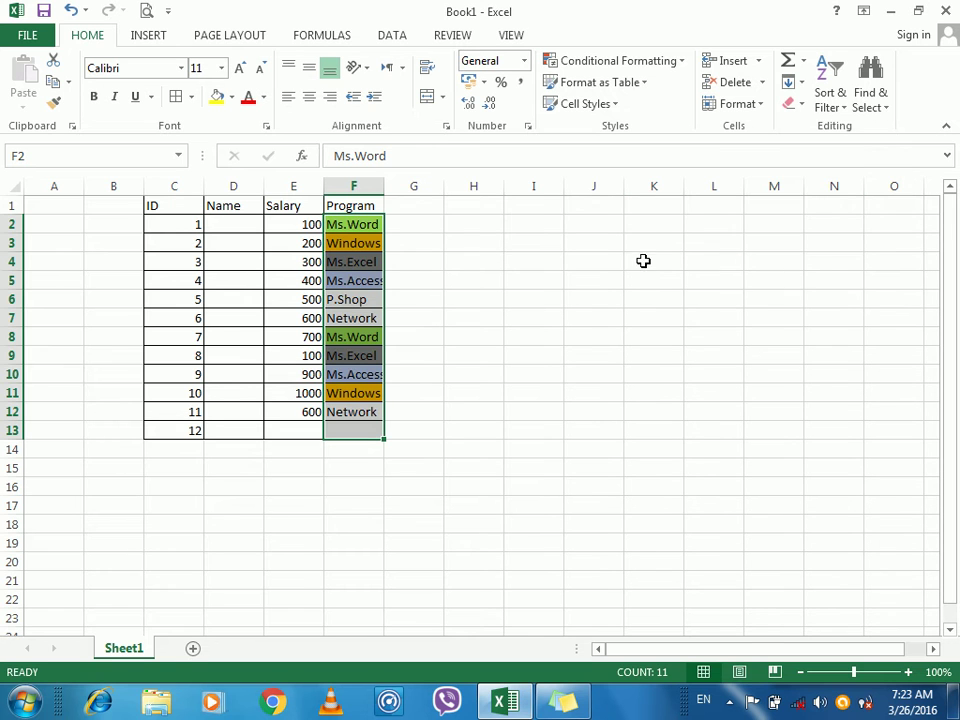
Enter 800 in E13 and replace the Salary header in E1 with Fee
{"action": "left_click_drag", "start_coordinate": [287, 429], "coordinate": [291, 394]}
{"action": "left_click", "coordinate": [287, 429]}
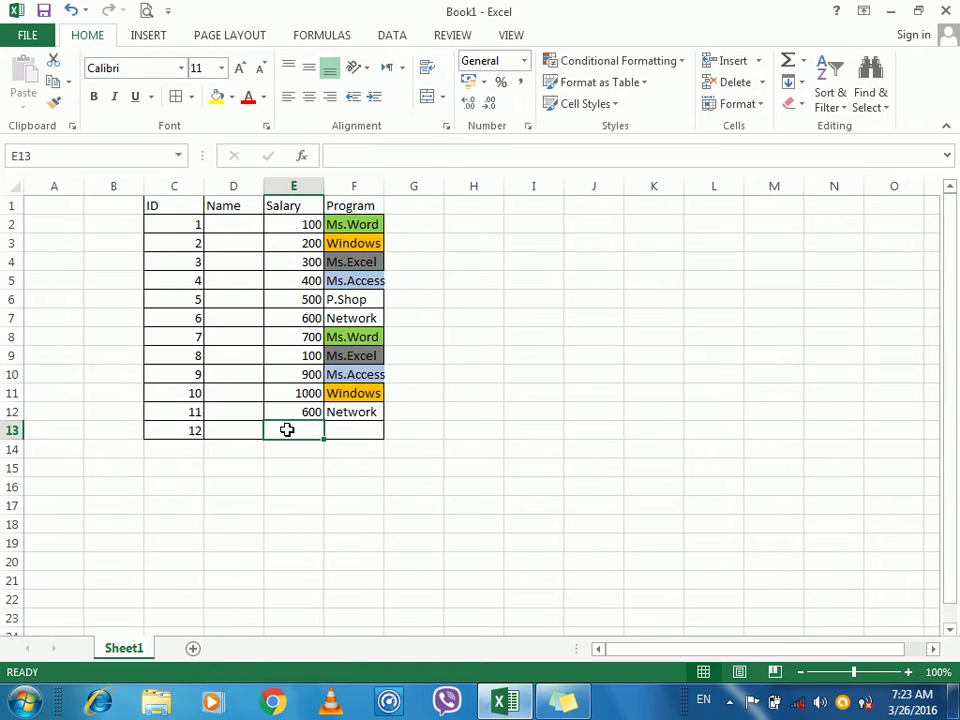
{"action": "type", "text": "800"}
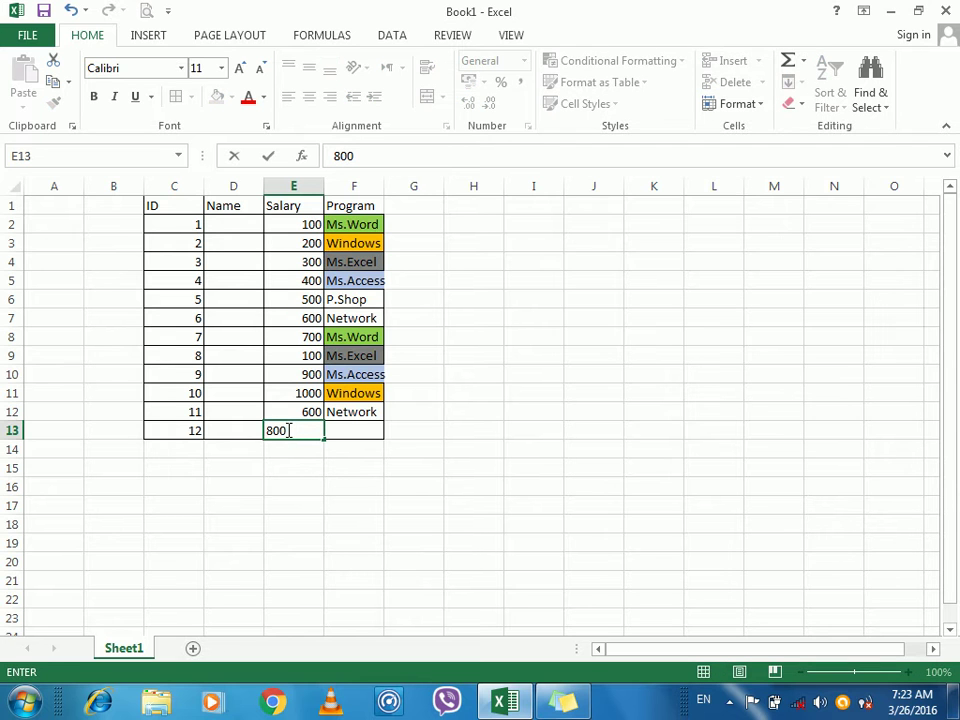
{"action": "left_click", "coordinate": [291, 205]}
{"action": "type", "text": "Fee"}
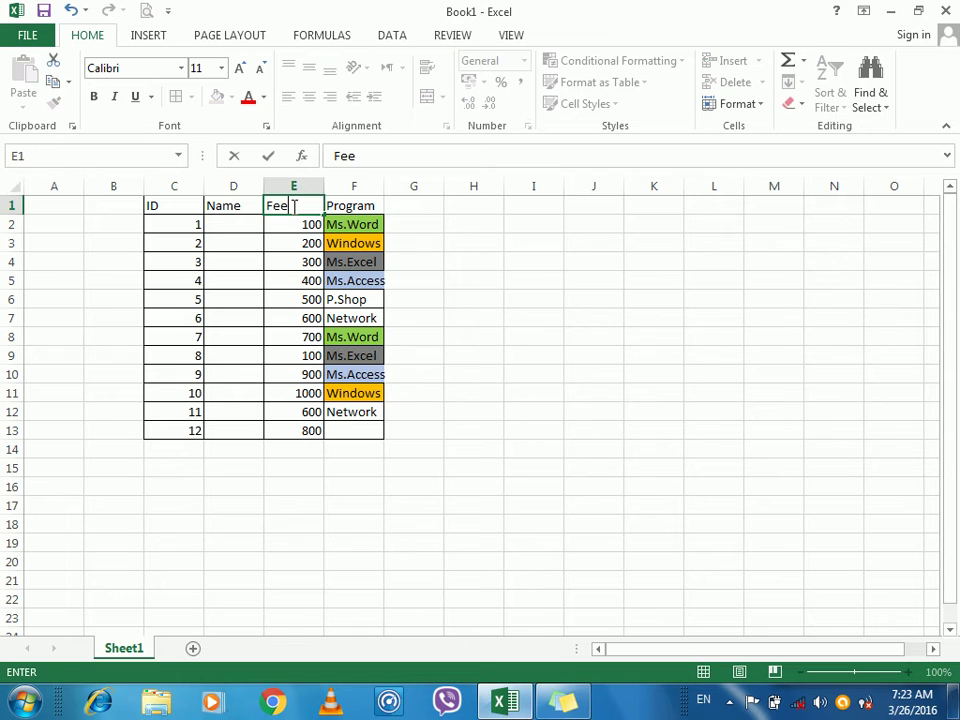
Confirm the Fee header and enter Windows as the program in F13, checking the other Windows cells' highlighting
{"action": "key", "text": "Return"}
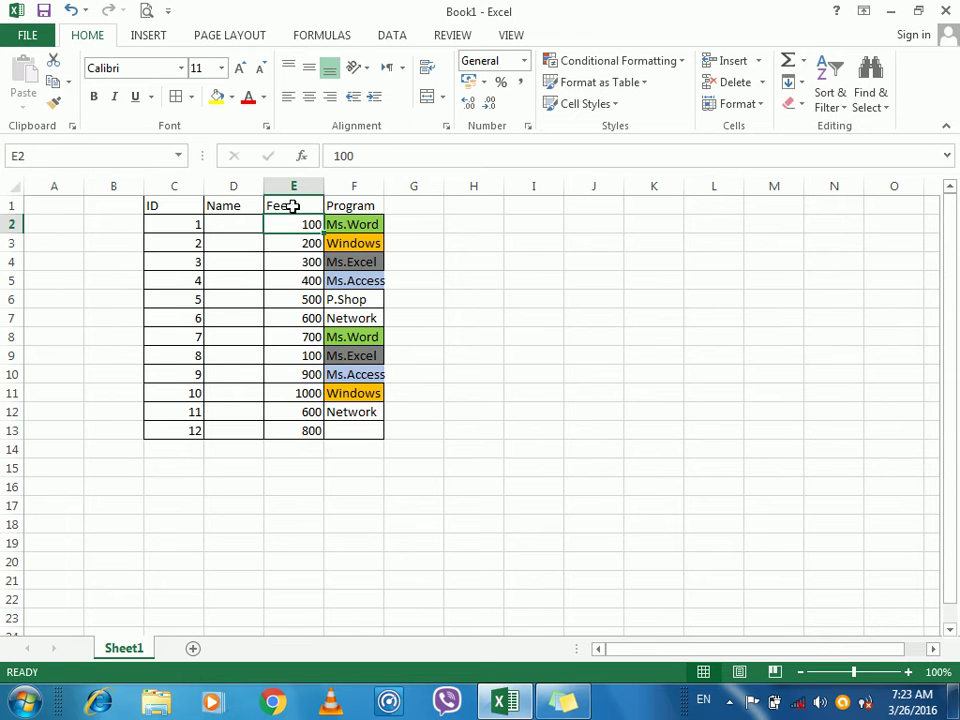
{"action": "left_click", "coordinate": [311, 427]}
{"action": "left_click", "coordinate": [346, 428]}
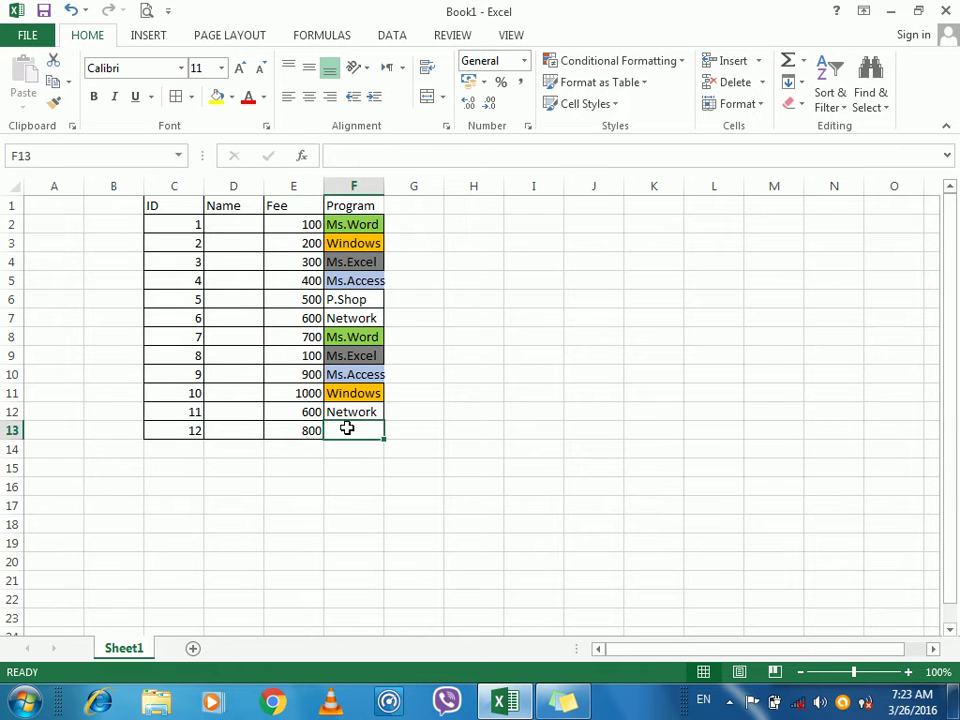
{"action": "type", "text": "Windows"}
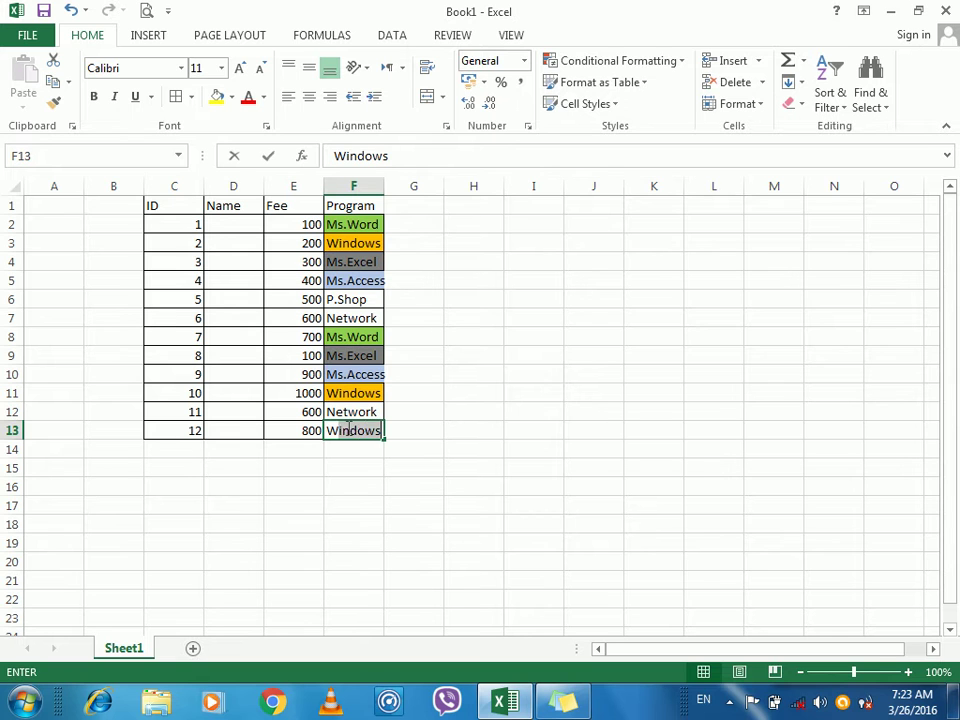
{"action": "key", "text": "Return"}
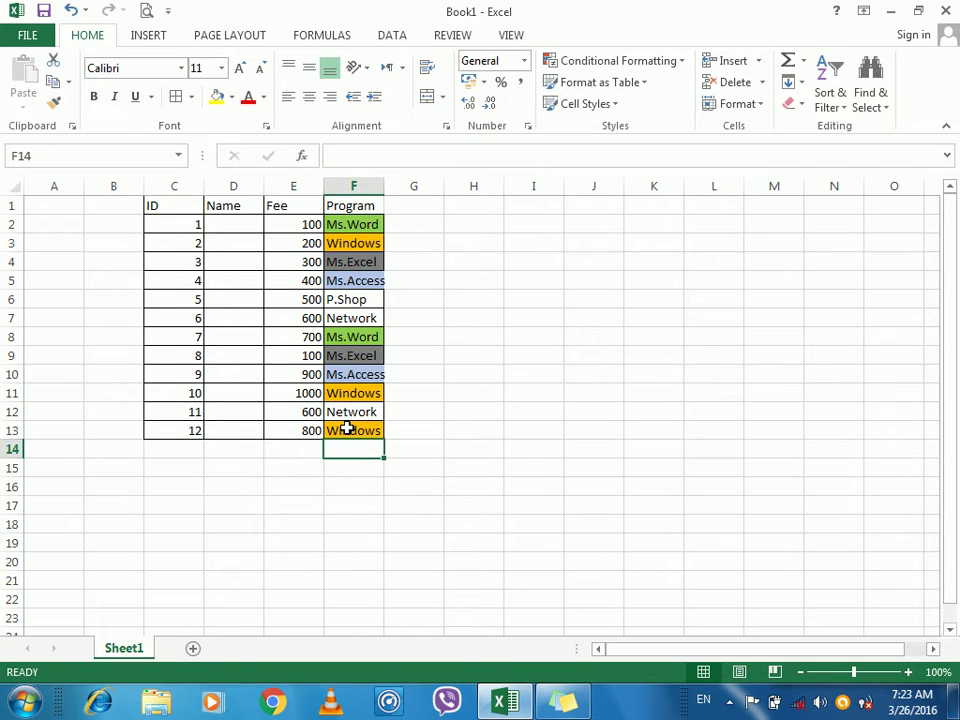
{"action": "left_click", "coordinate": [362, 242]}
{"action": "left_click", "coordinate": [348, 391]}
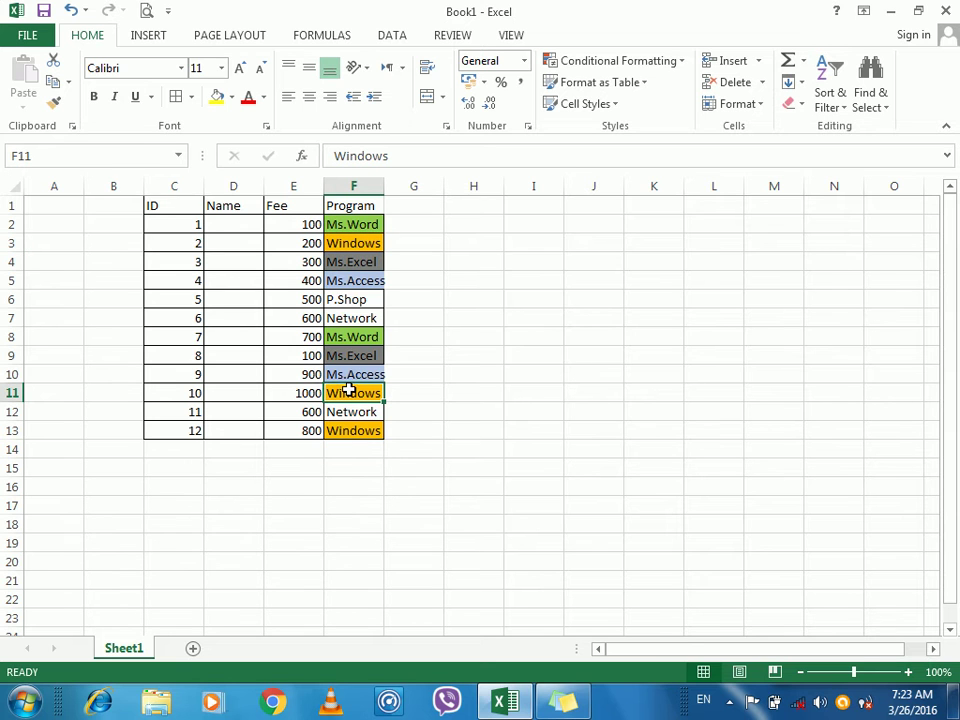
{"action": "left_click", "coordinate": [355, 245]}
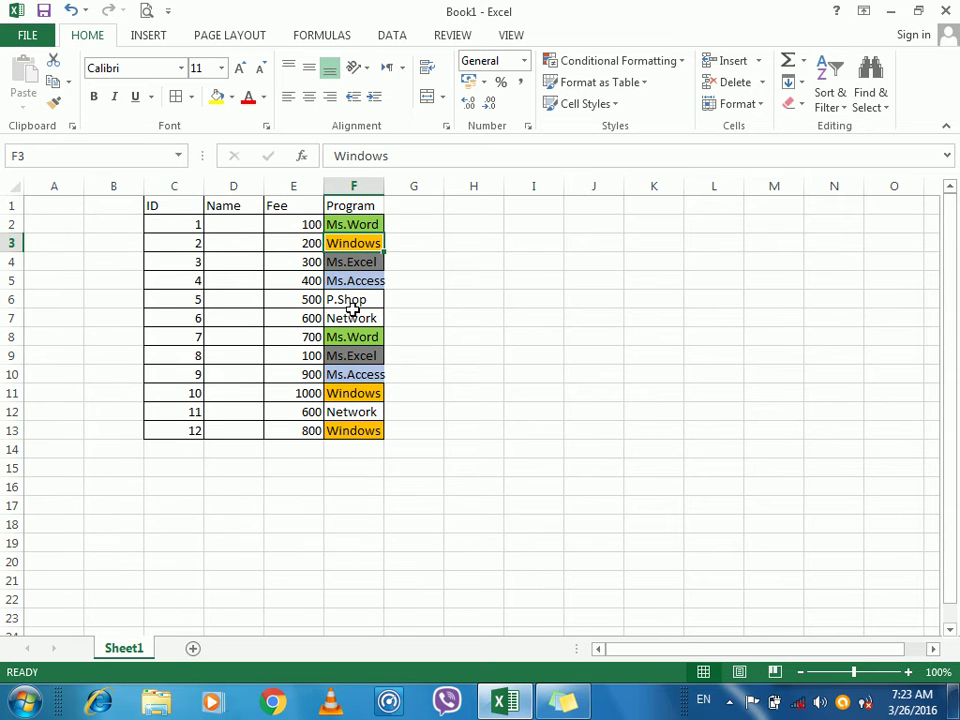
{"action": "left_click", "coordinate": [355, 391]}
{"action": "left_click", "coordinate": [342, 432]}
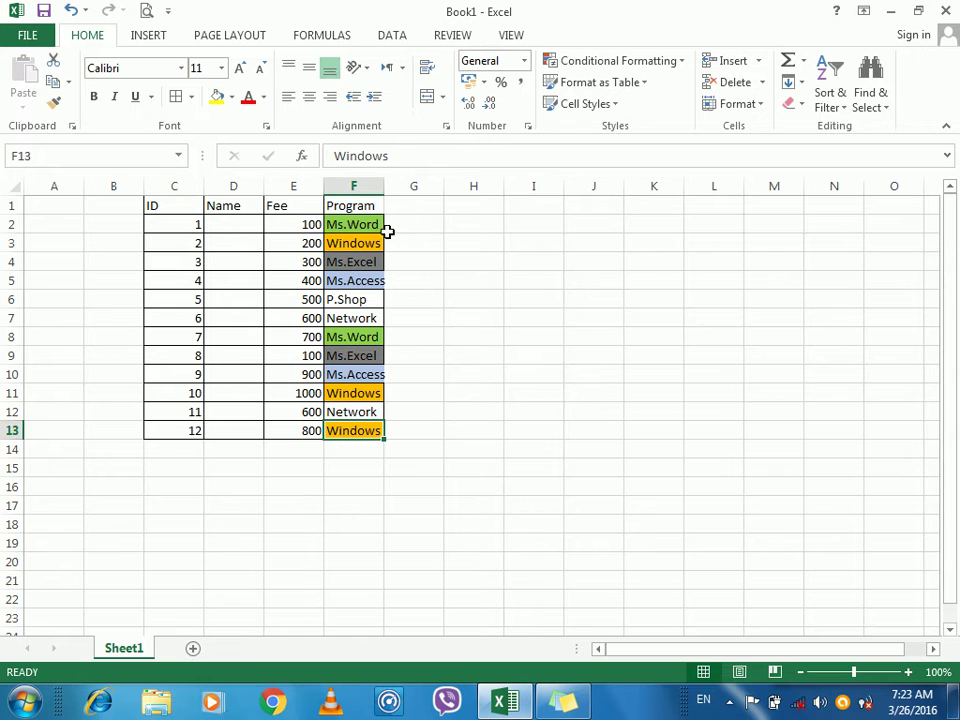
Add a Post column header in G1 beside Program
{"action": "left_click", "coordinate": [411, 205]}
{"action": "type", "text": "Post"}
{"action": "key", "text": "Return"}
{"action": "key", "text": "shift+Up"}
{"action": "type", "text": "D"}
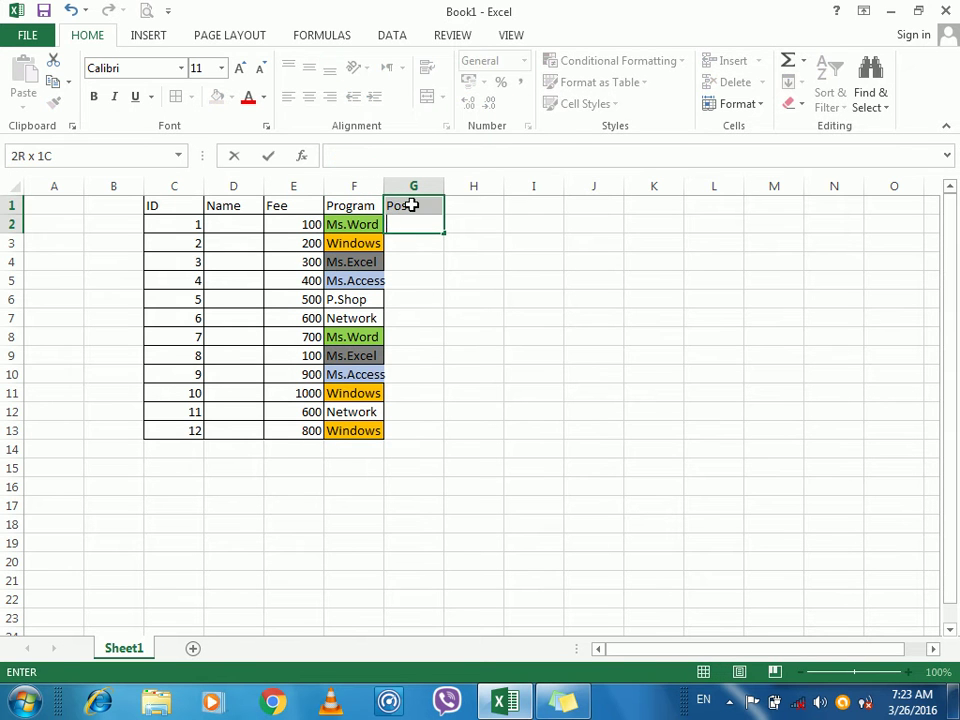
{"action": "key", "text": "Down"}
{"action": "key", "text": "Up"}
Enter Doc, Eng and Tea in G2:G4 and repeat that sequence down the Post column to G13
{"action": "type", "text": "Doc"}
{"action": "key", "text": "Return"}
{"action": "type", "text": "Eng"}
{"action": "key", "text": "Return"}
{"action": "type", "text": "Tea"}
{"action": "key", "text": "Return"}
{"action": "left_click_drag", "start_coordinate": [404, 222], "coordinate": [433, 444]}
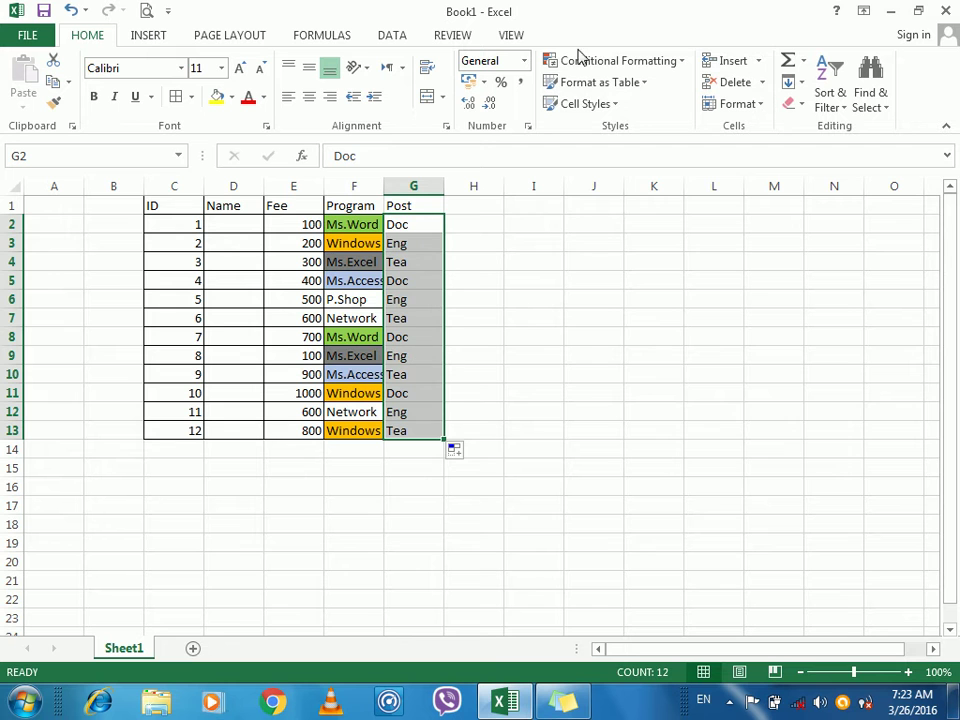
Add an Equal To rule on G2:G13 that highlights Doc with a custom yellow fill, and check the Doc cells
{"action": "left_click", "coordinate": [636, 68]}
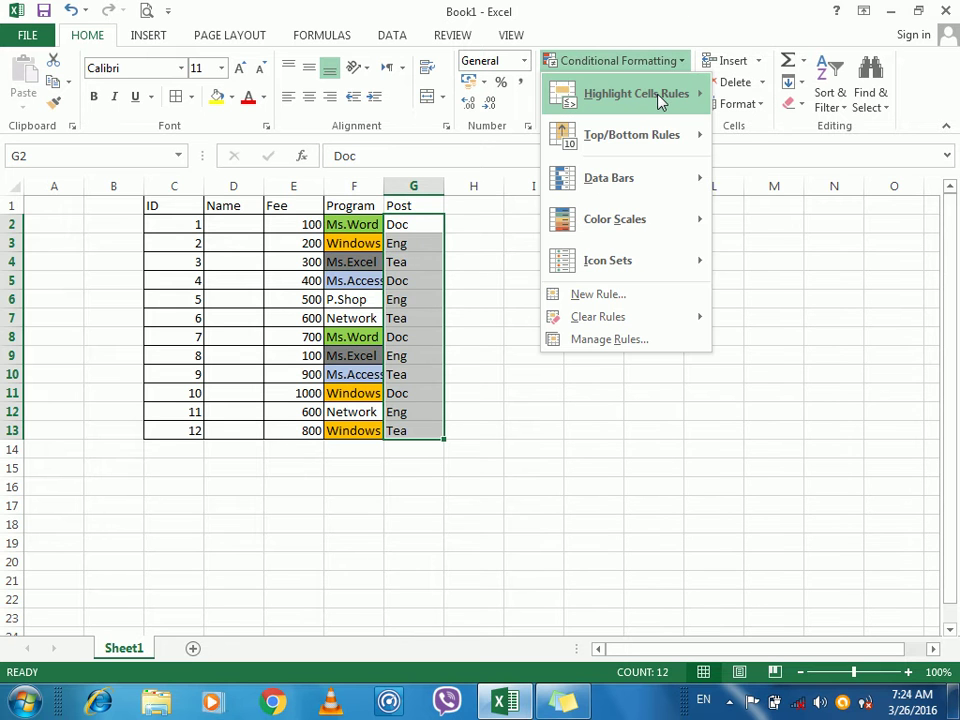
{"action": "mouse_move", "coordinate": [659, 98]}
{"action": "left_click", "coordinate": [776, 234]}
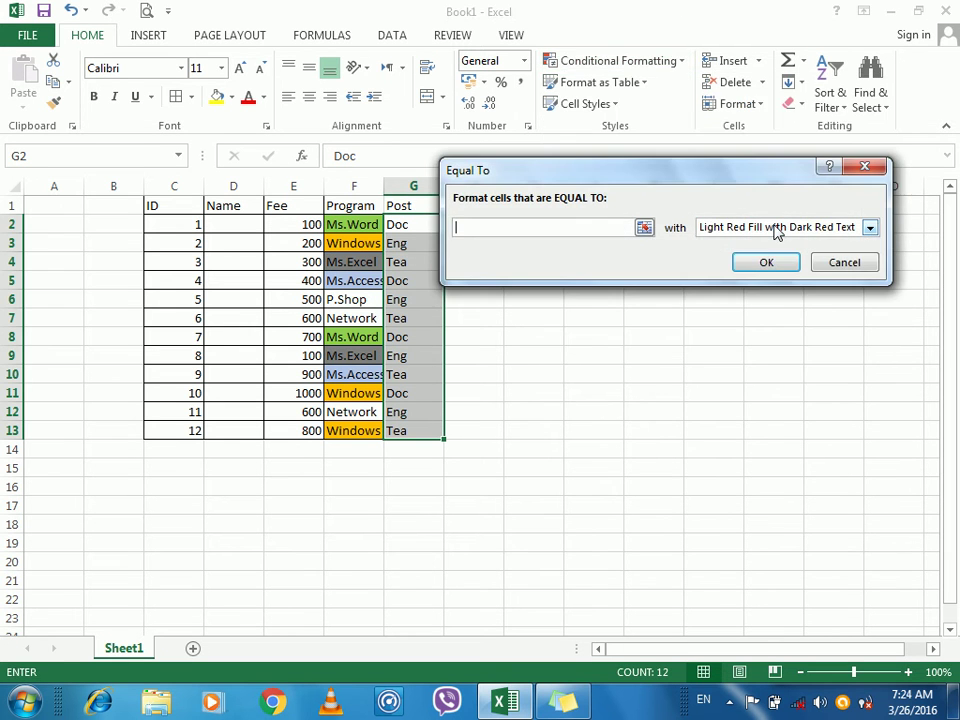
{"action": "type", "text": "Doc"}
{"action": "left_click", "coordinate": [768, 234]}
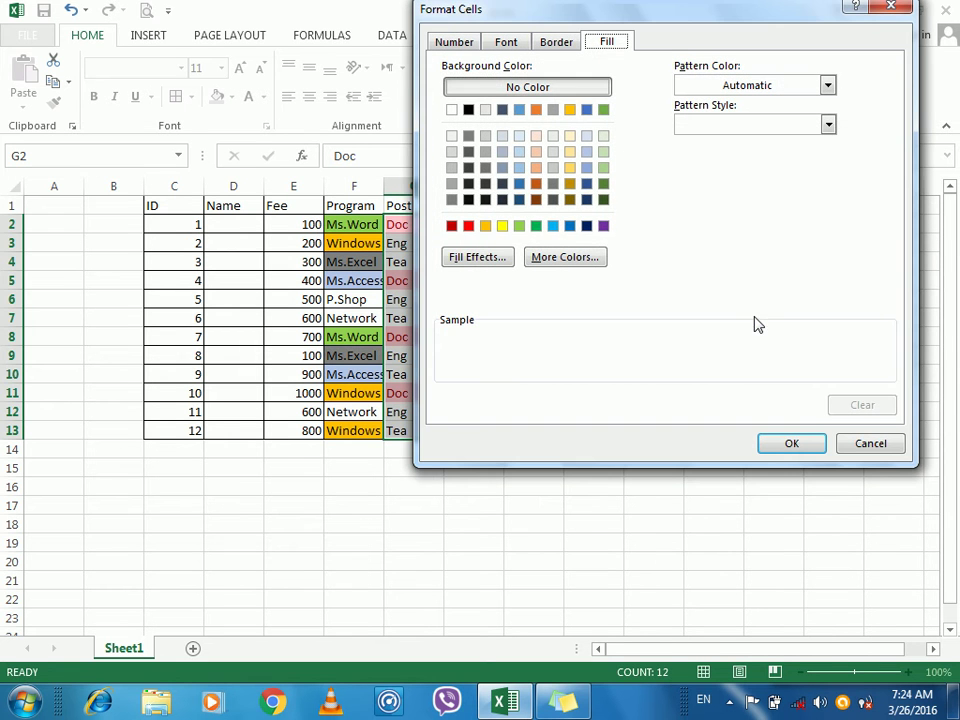
{"action": "left_click", "coordinate": [502, 226]}
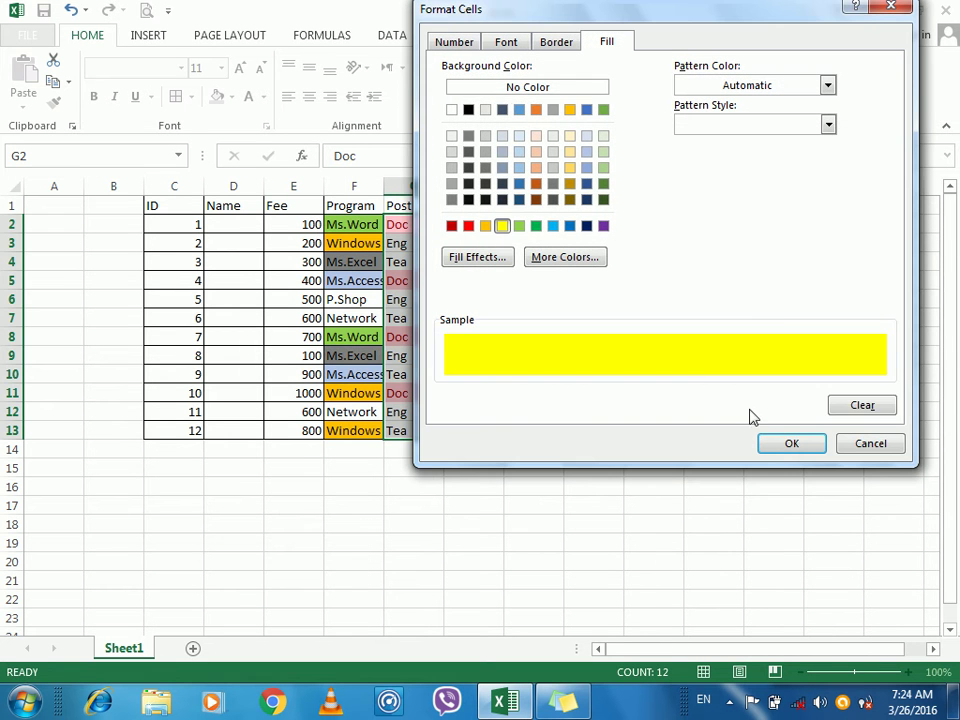
{"action": "left_click", "coordinate": [790, 444]}
{"action": "left_click", "coordinate": [765, 264]}
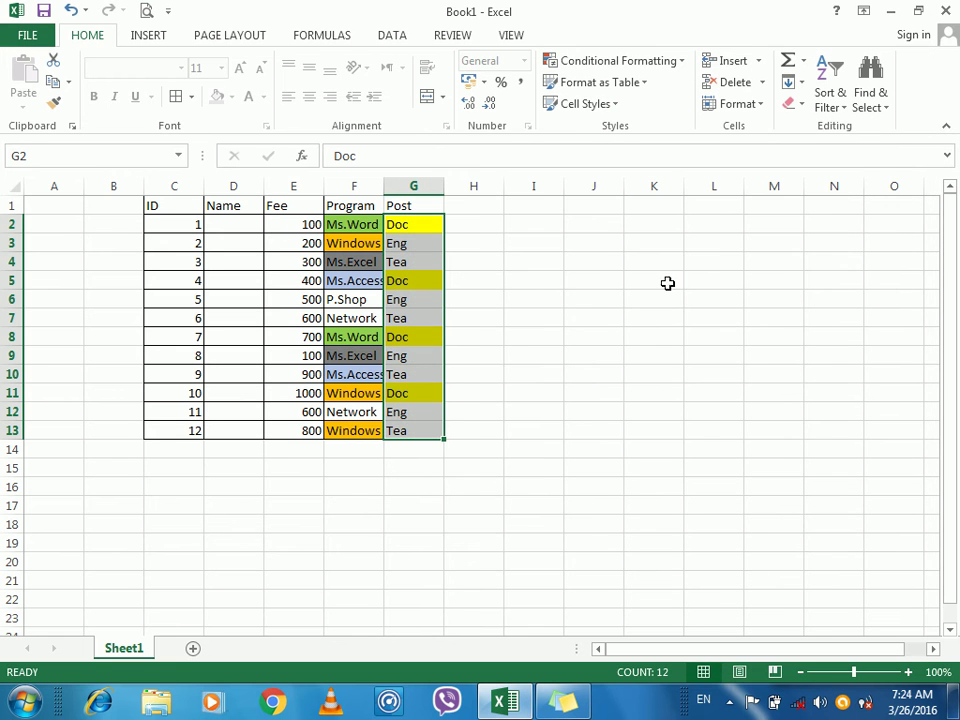
{"action": "left_click", "coordinate": [405, 234]}
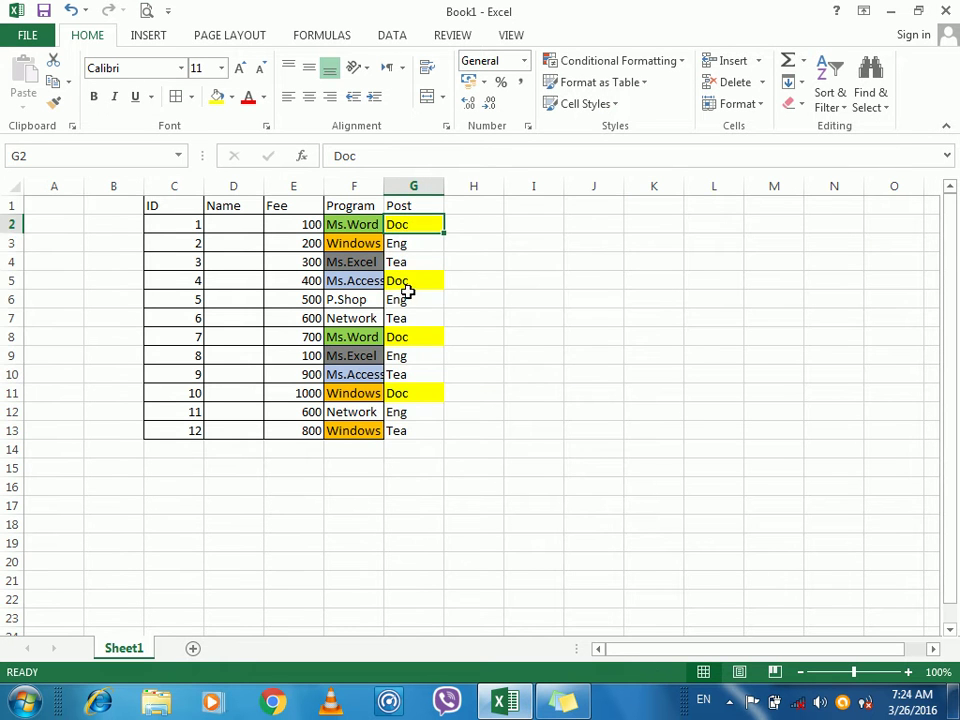
{"action": "left_click", "coordinate": [407, 285]}
{"action": "left_click", "coordinate": [407, 337]}
{"action": "left_click", "coordinate": [411, 391]}
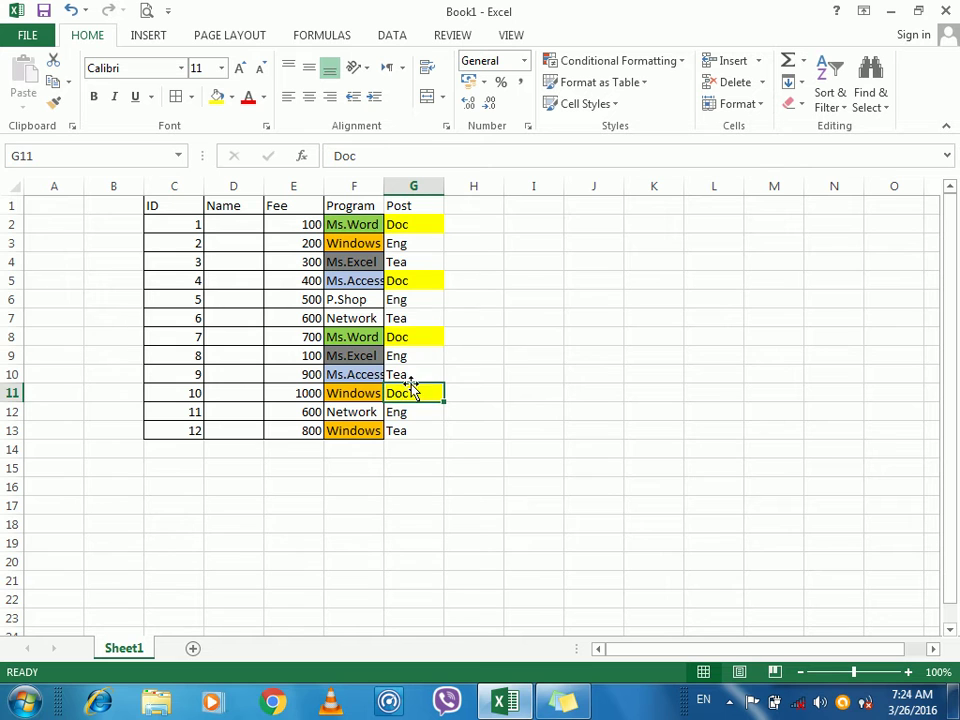
Apply all borders to the Post column's cells and change the post in G6 to Doc
{"action": "left_click_drag", "start_coordinate": [418, 224], "coordinate": [411, 428]}
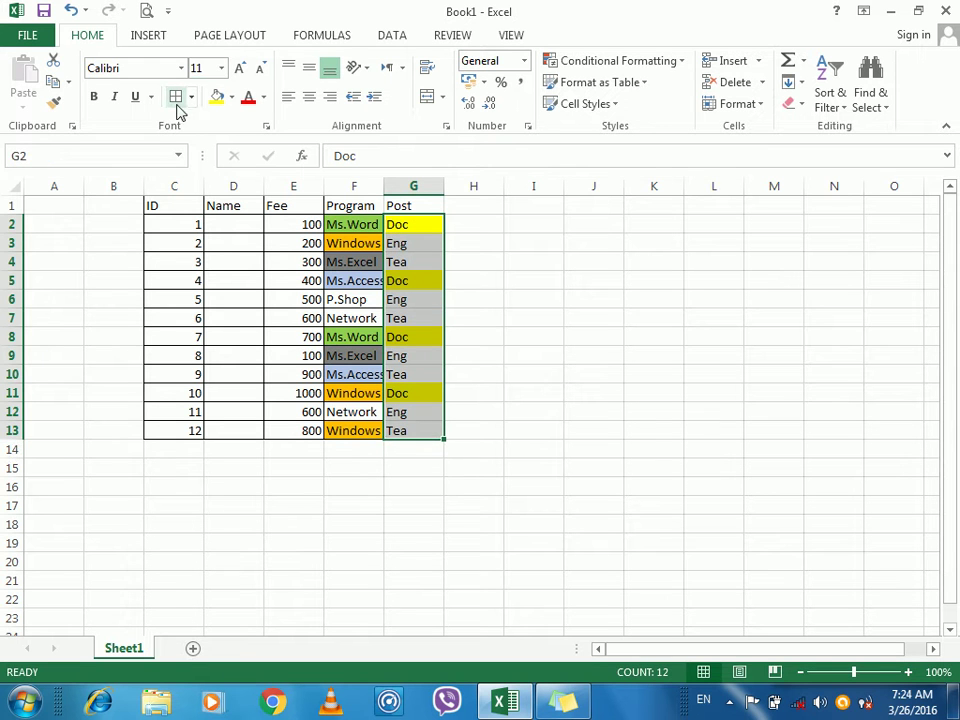
{"action": "left_click", "coordinate": [400, 300]}
{"action": "type", "text": "Doc"}
{"action": "key", "text": "Return"}
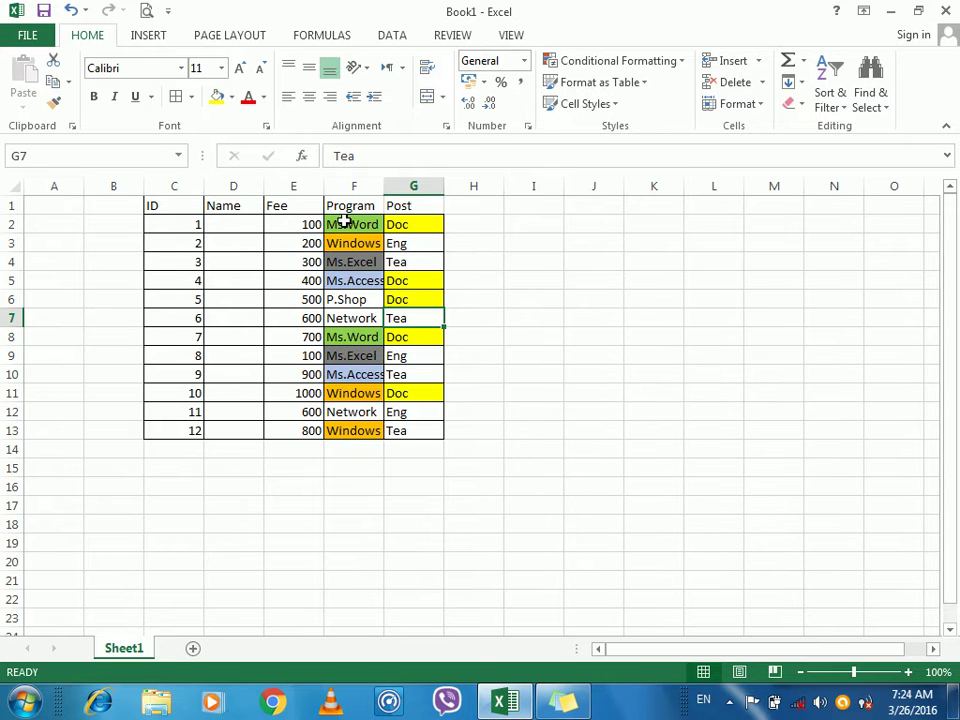
Format the header row C1:G1 with a light gray fill and bold text
{"action": "left_click_drag", "start_coordinate": [193, 206], "coordinate": [414, 208]}
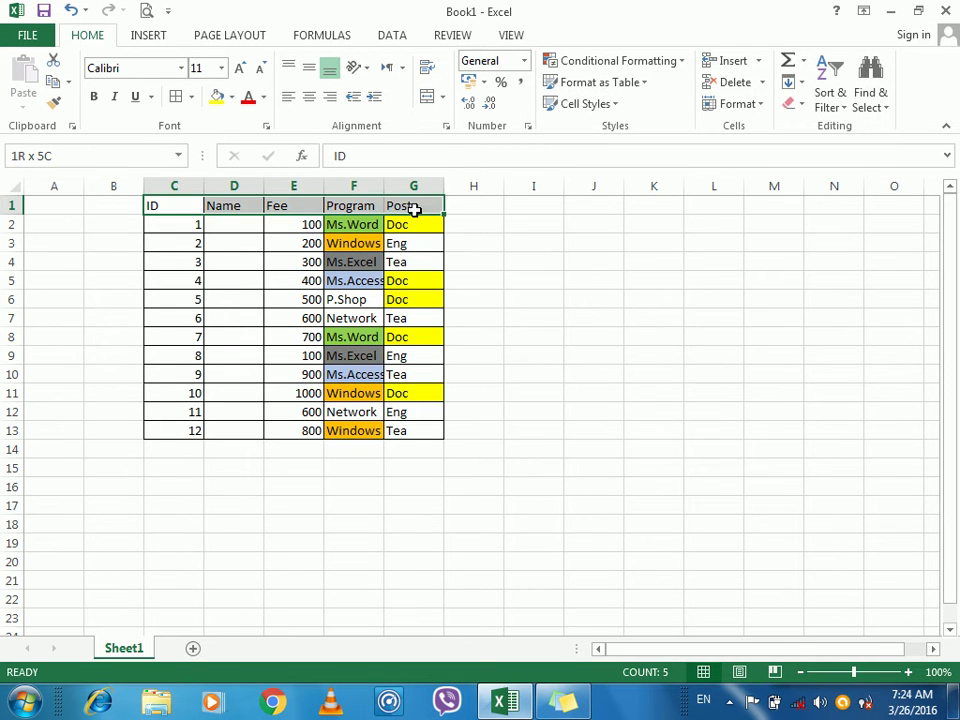
{"action": "left_click", "coordinate": [231, 97]}
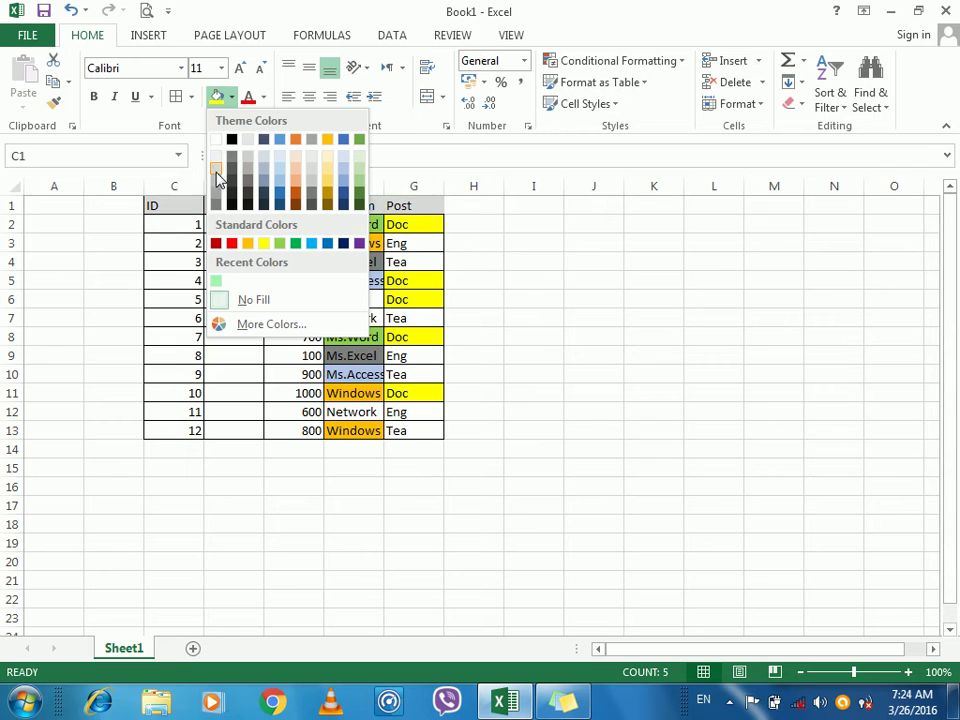
{"action": "left_click", "coordinate": [217, 175]}
{"action": "left_click", "coordinate": [95, 98]}
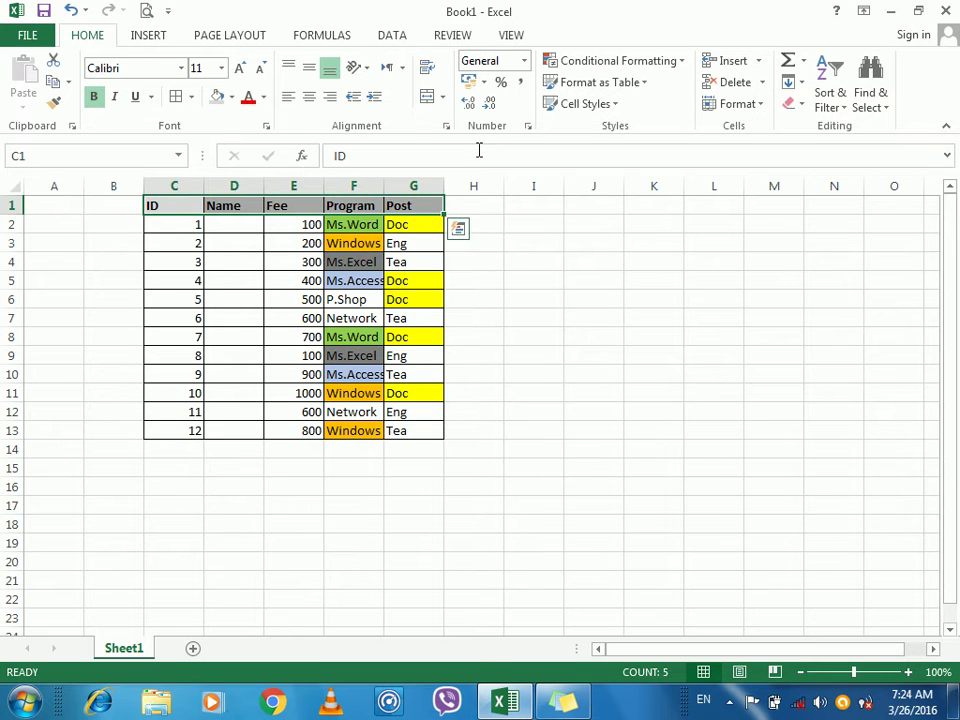
{"action": "left_click", "coordinate": [423, 258]}
{"action": "left_click", "coordinate": [621, 62]}
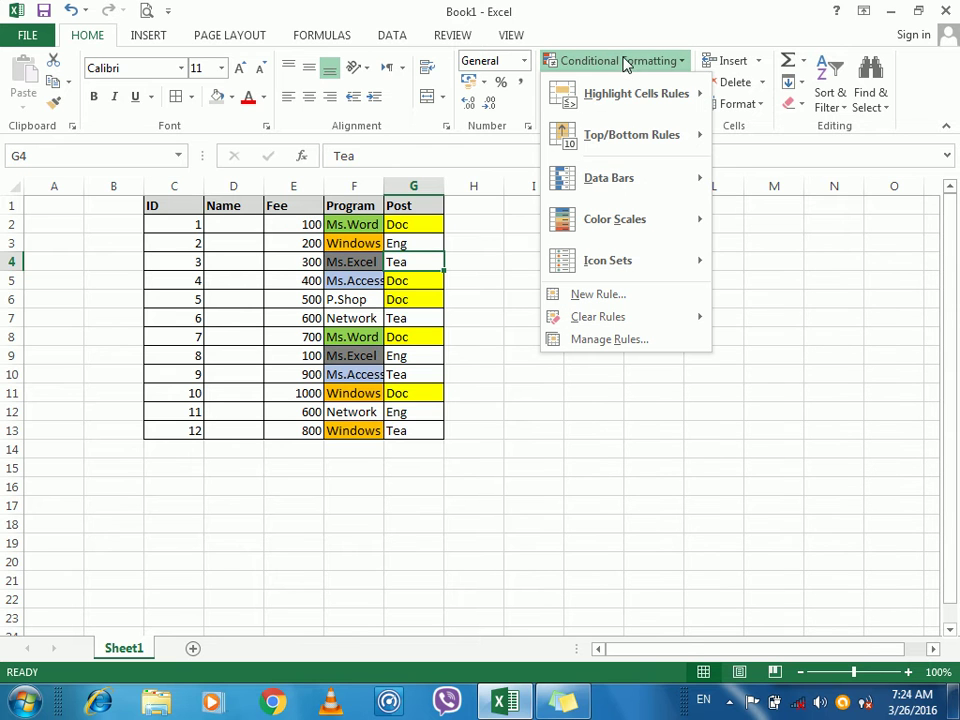
{"action": "mouse_move", "coordinate": [564, 90]}
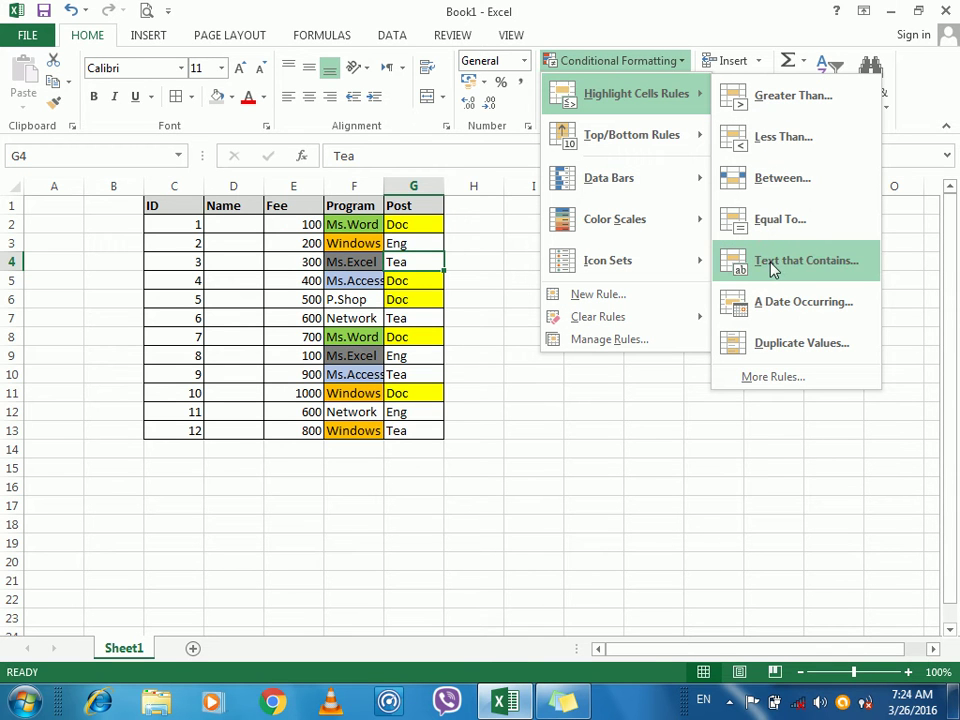
{"action": "left_click", "coordinate": [485, 290]}
Start a Text That Contains rule on G2:G13 for the text Eng
{"action": "left_click_drag", "start_coordinate": [414, 226], "coordinate": [410, 428]}
{"action": "left_click", "coordinate": [650, 62]}
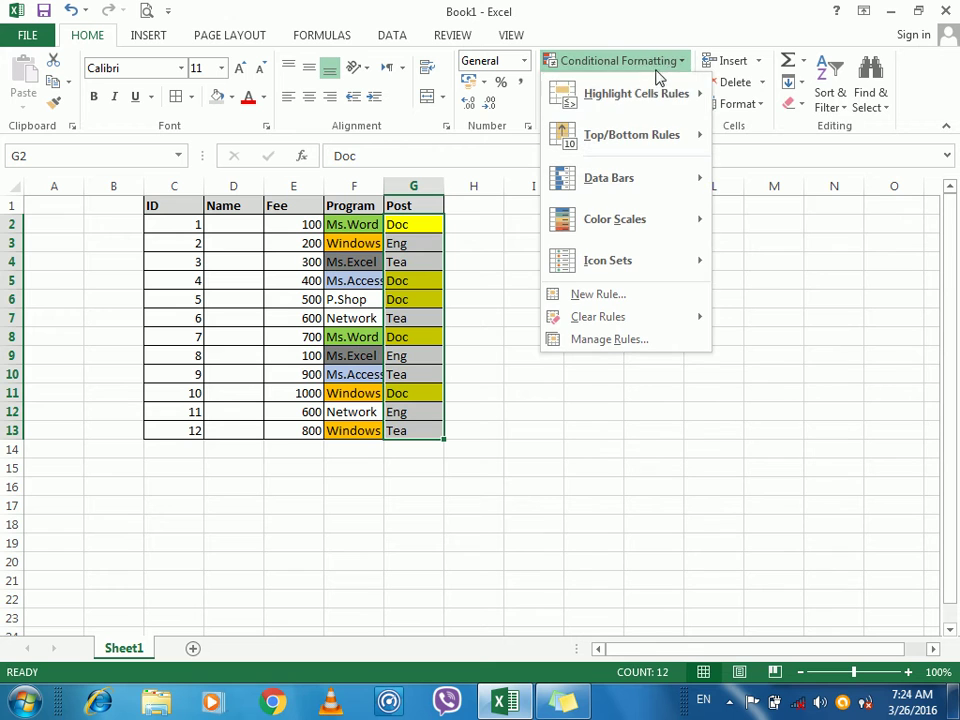
{"action": "mouse_move", "coordinate": [669, 100]}
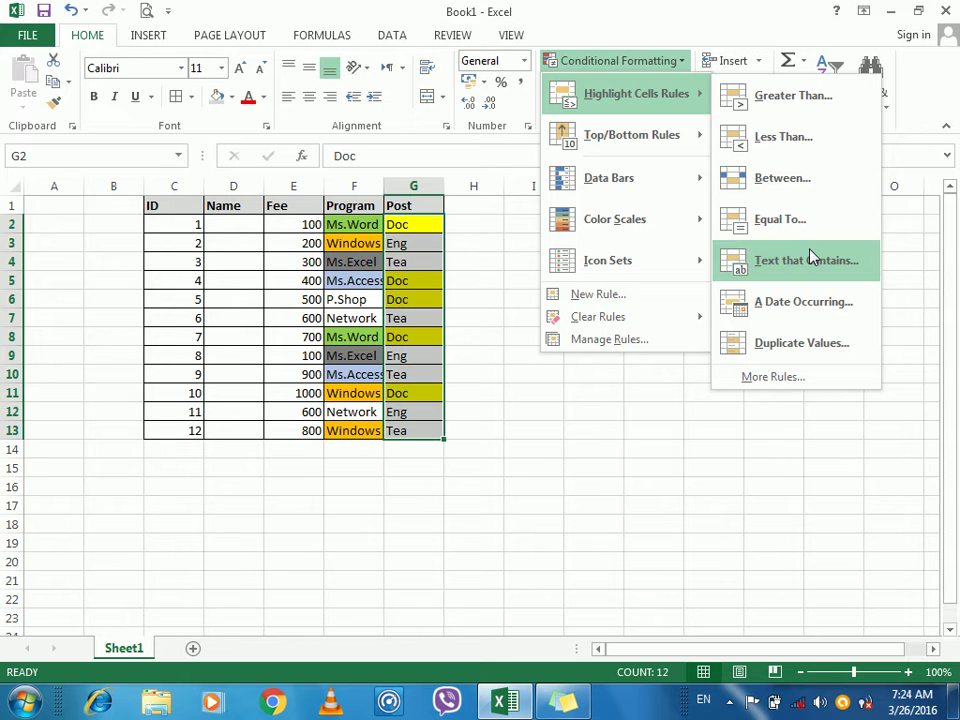
{"action": "left_click", "coordinate": [748, 283]}
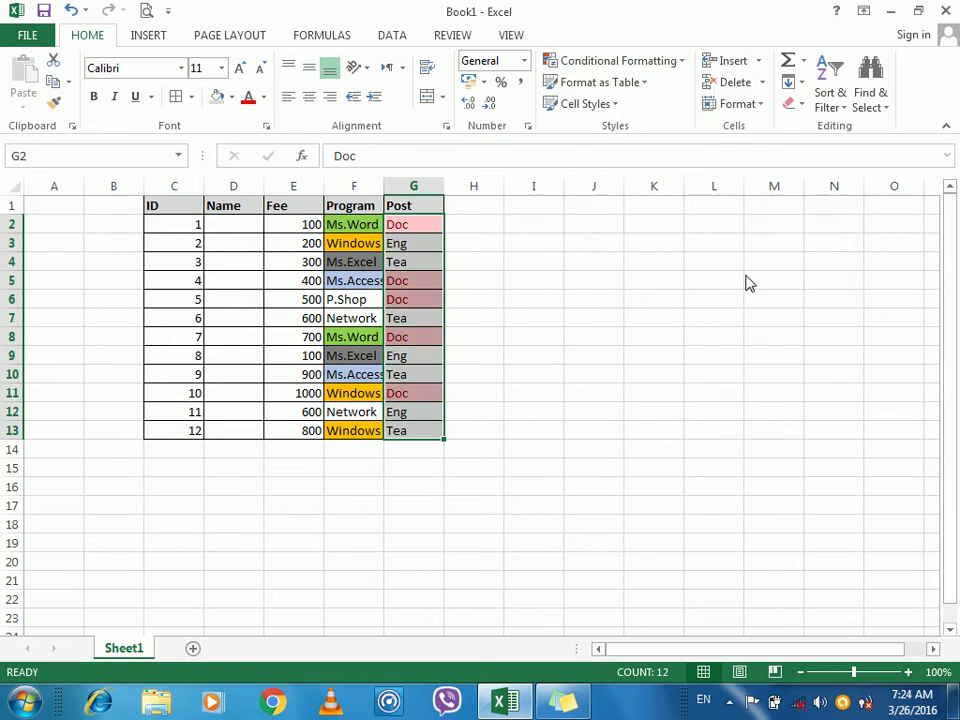
{"action": "left_click_drag", "start_coordinate": [575, 180], "coordinate": [619, 166]}
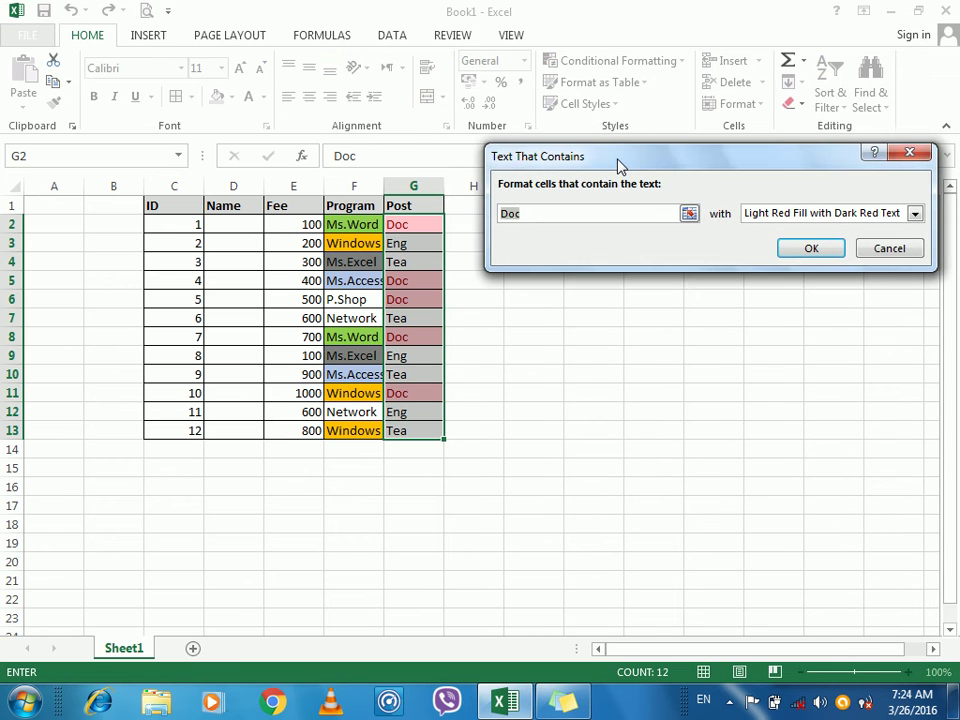
{"action": "type", "text": "Eng"}
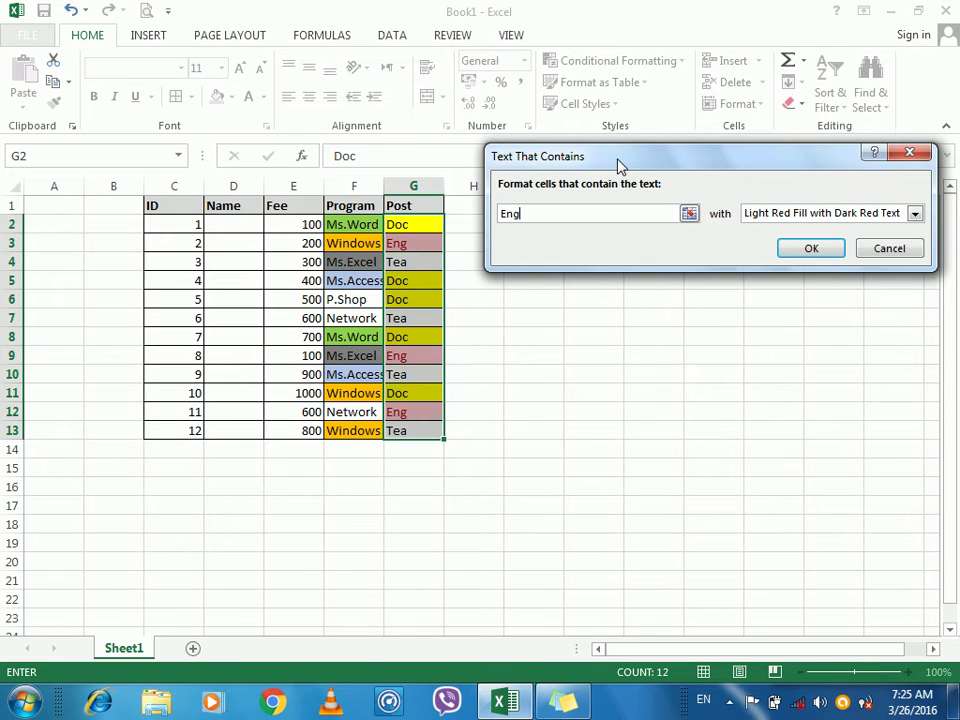
Give the Text That Contains rule for Eng a custom light orange fill and apply it to G2:G13
{"action": "left_click", "coordinate": [763, 215]}
{"action": "left_click", "coordinate": [763, 303]}
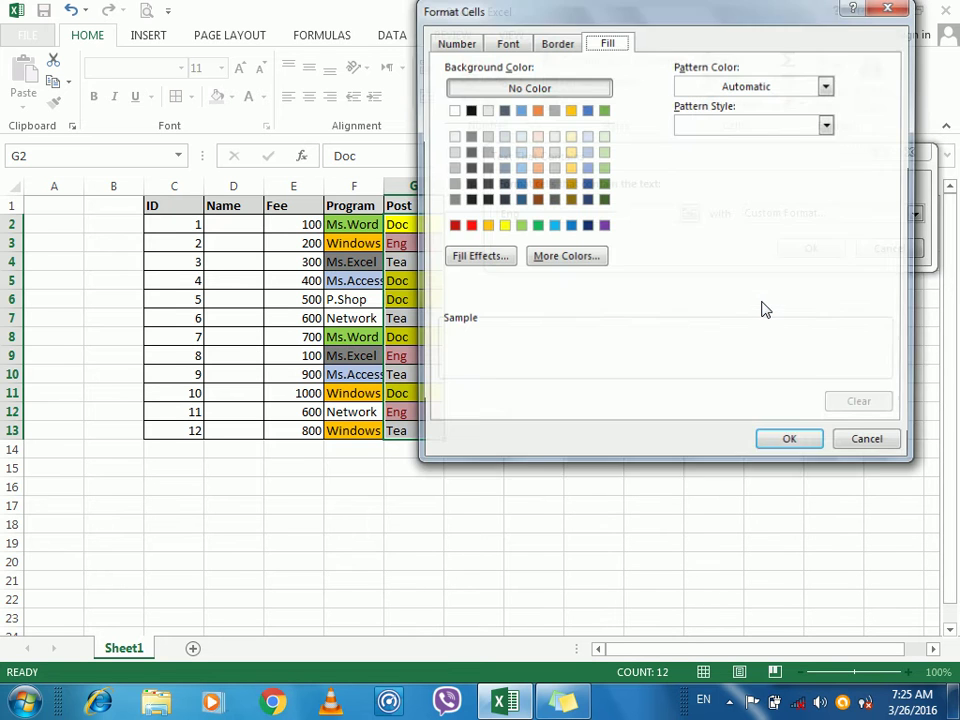
{"action": "left_click", "coordinate": [499, 257]}
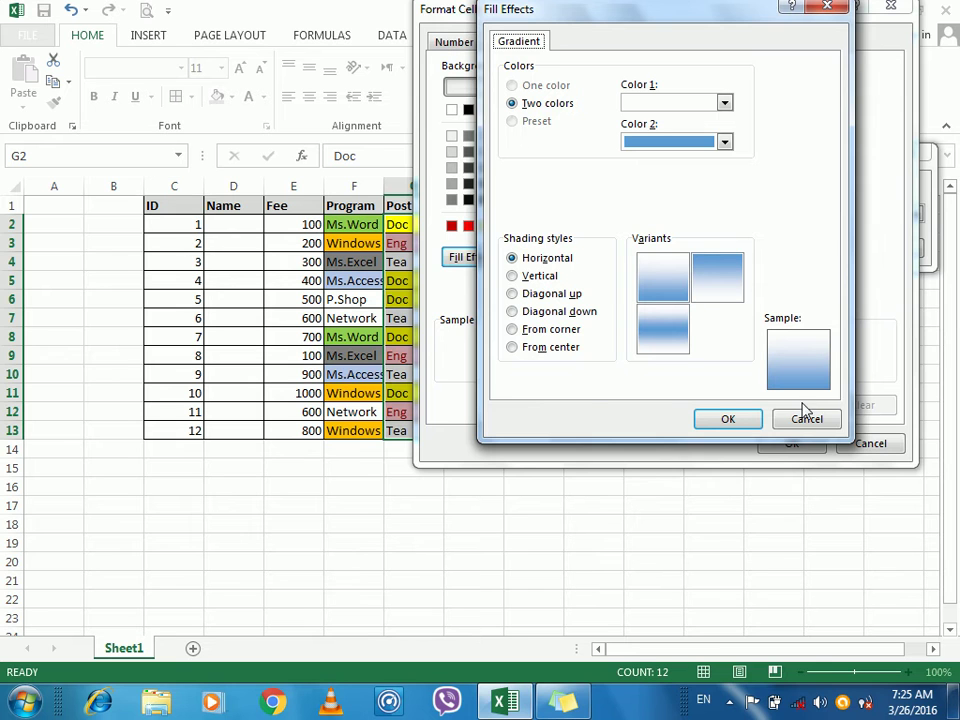
{"action": "left_click", "coordinate": [805, 418]}
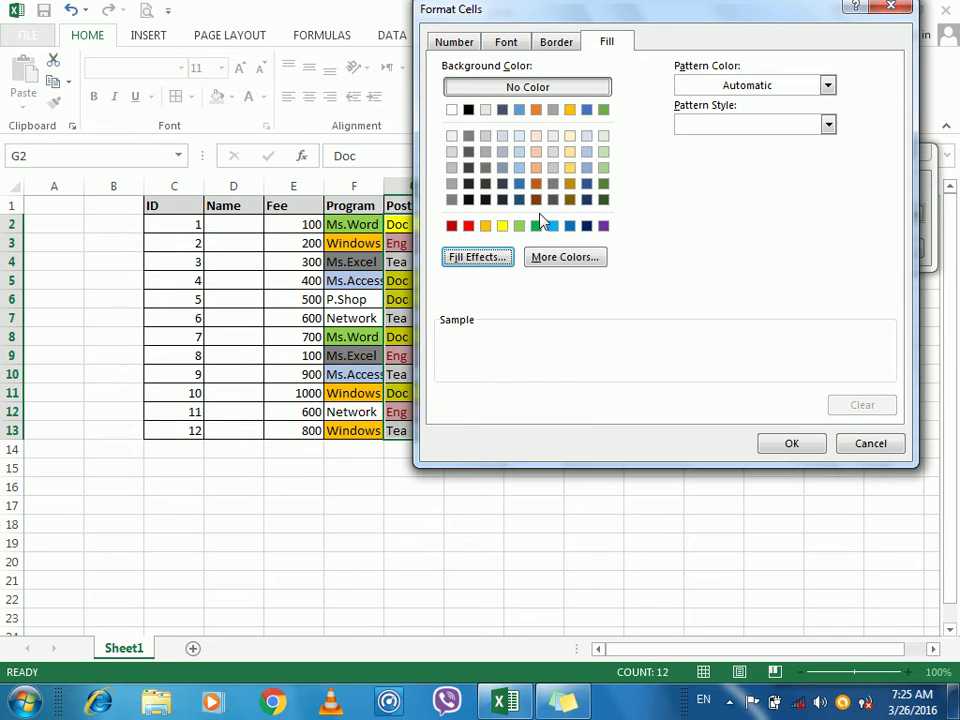
{"action": "left_click", "coordinate": [536, 167]}
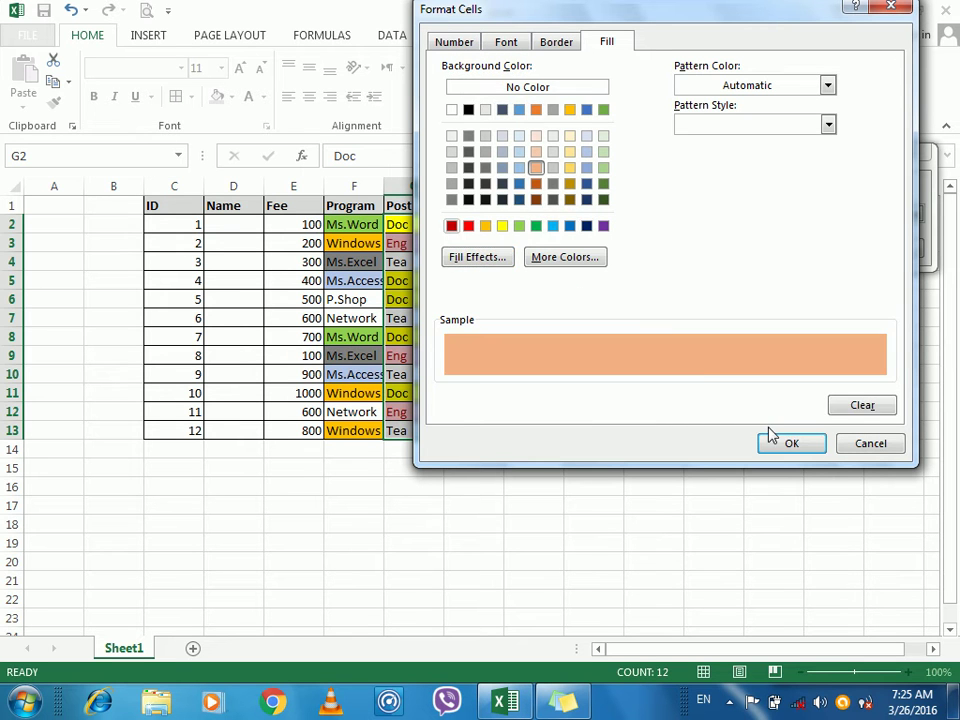
{"action": "left_click", "coordinate": [785, 444]}
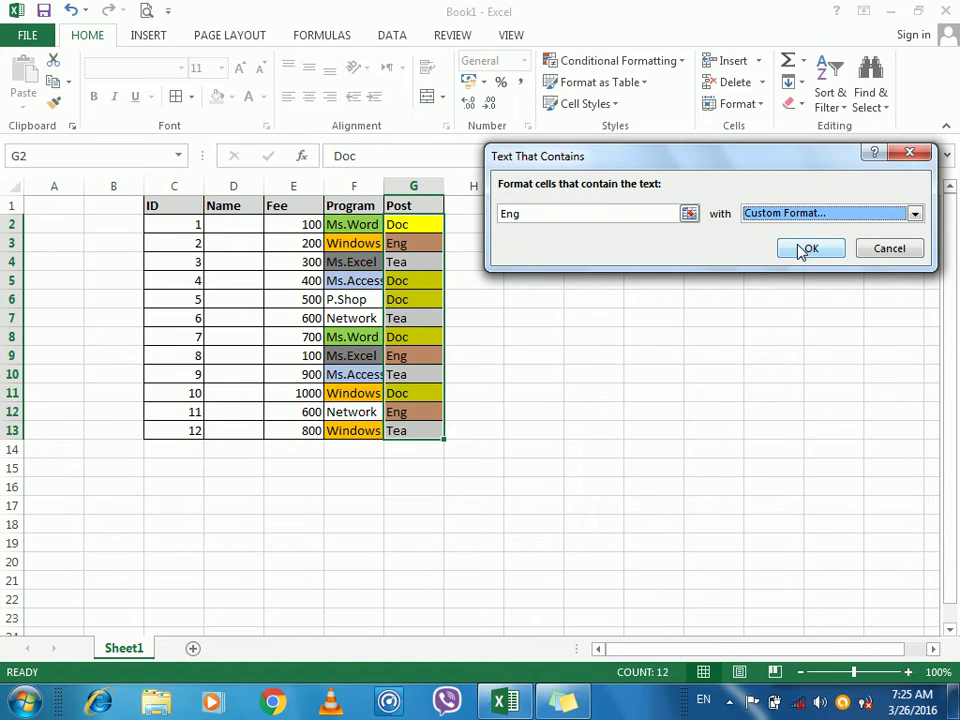
{"action": "left_click", "coordinate": [689, 215]}
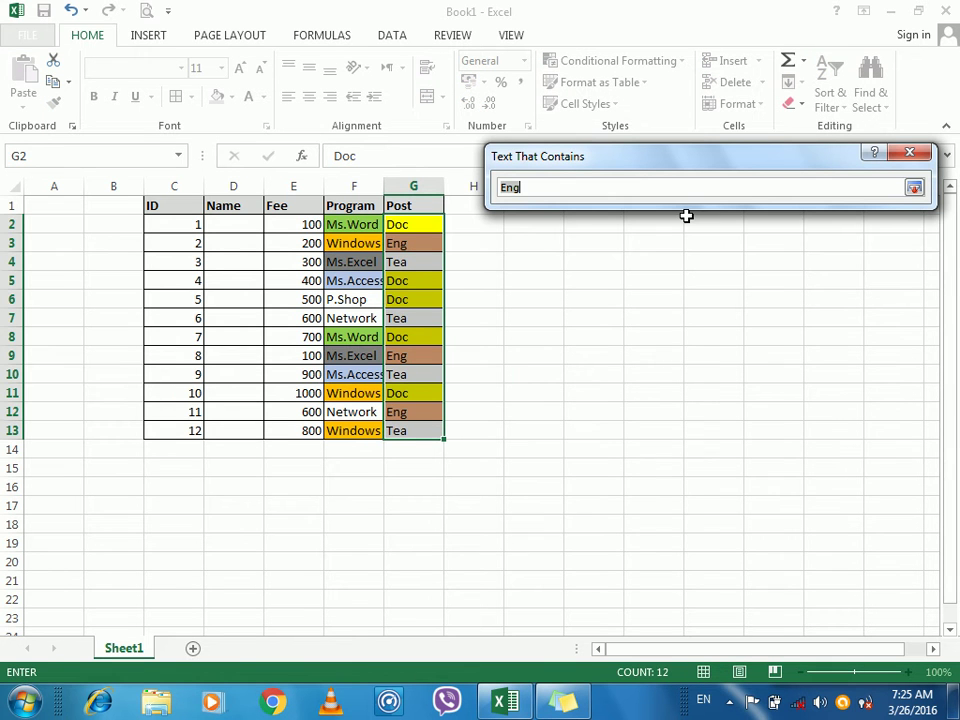
{"action": "left_click", "coordinate": [915, 190]}
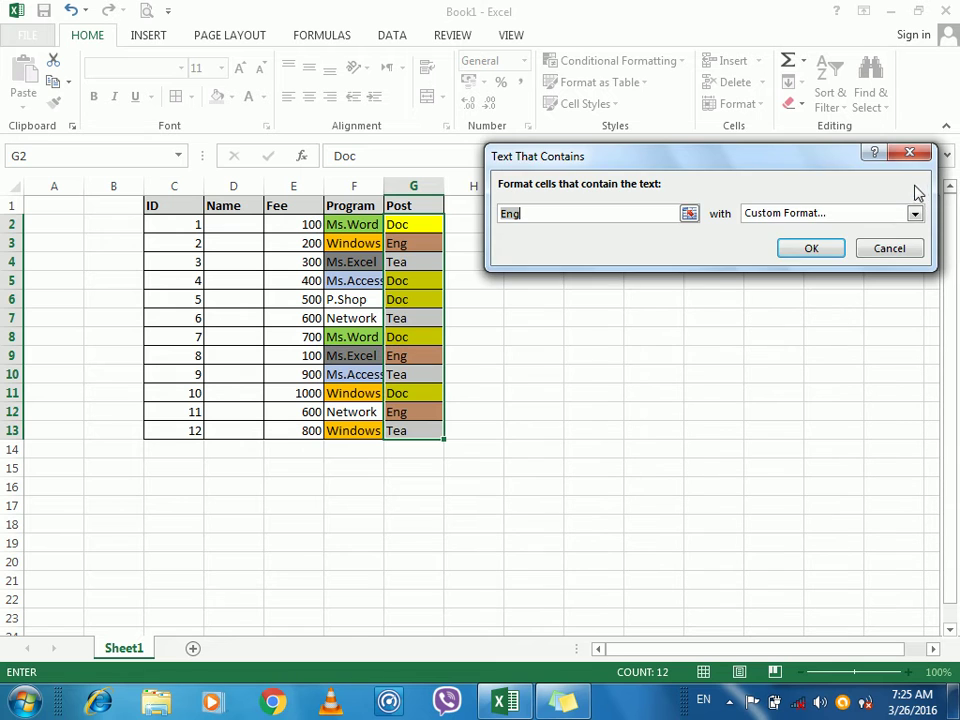
{"action": "left_click", "coordinate": [829, 252]}
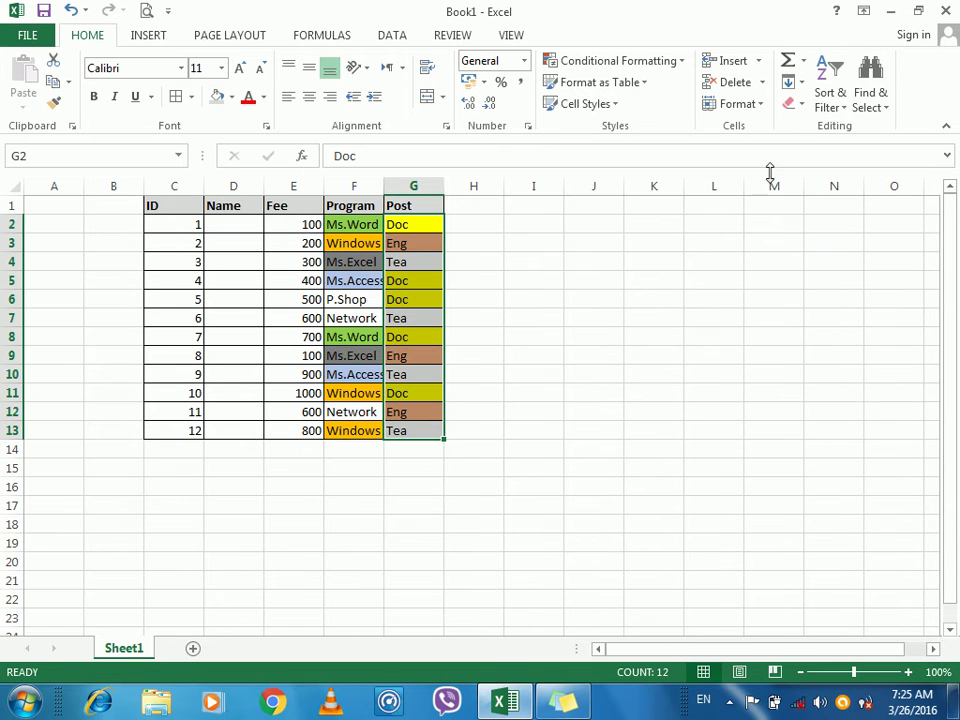
{"action": "left_click", "coordinate": [646, 62]}
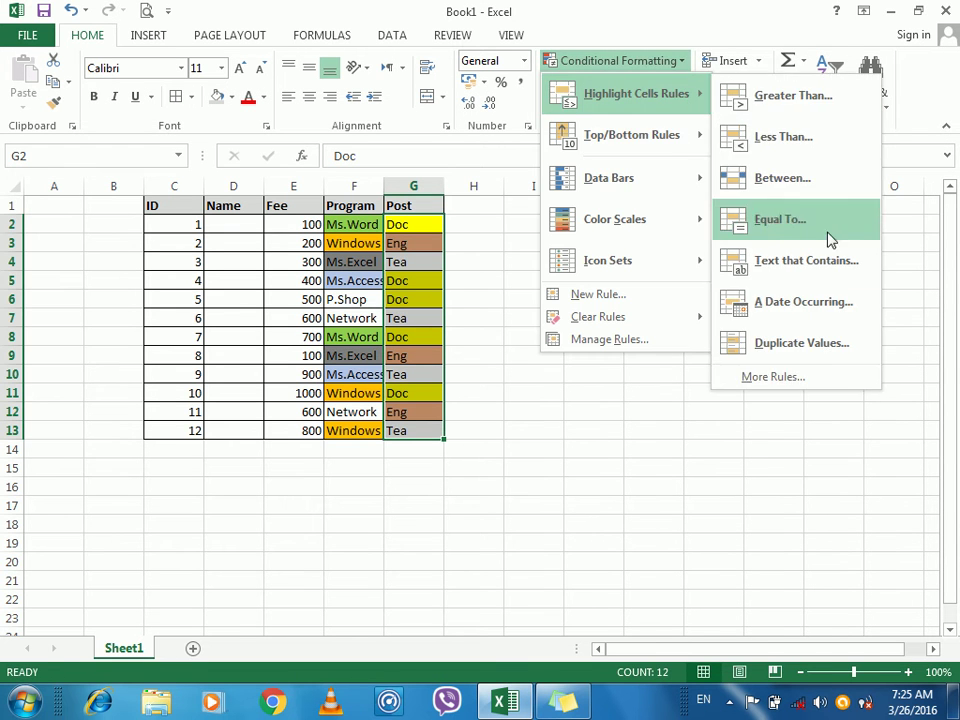
{"action": "left_click", "coordinate": [489, 212]}
{"action": "left_click", "coordinate": [480, 207]}
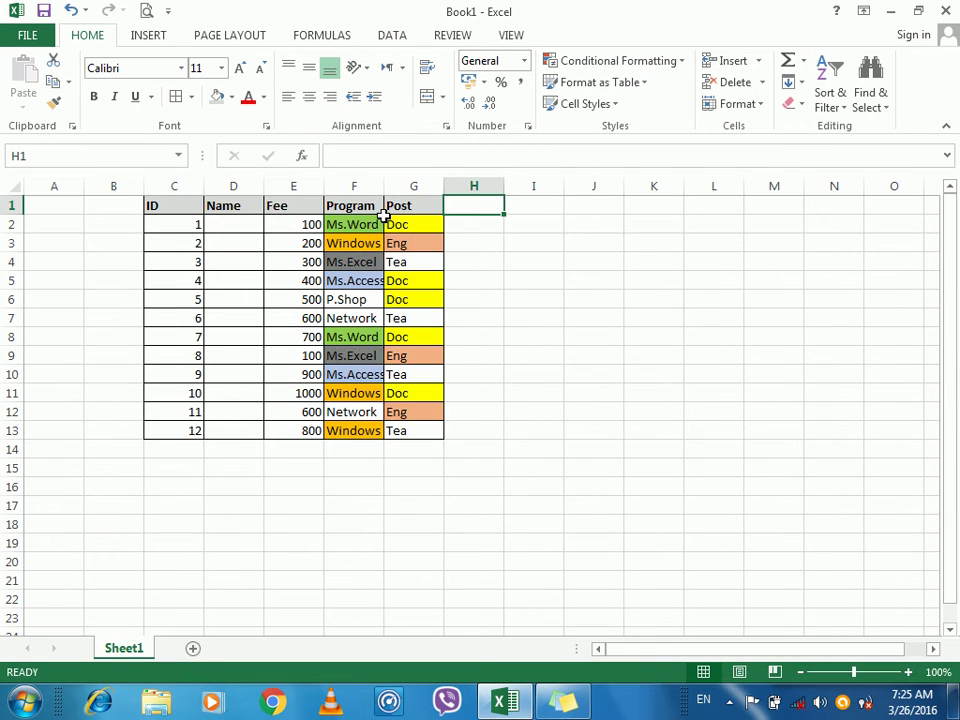
{"action": "left_click", "coordinate": [290, 208]}
{"action": "left_click", "coordinate": [357, 208]}
{"action": "left_click", "coordinate": [441, 204]}
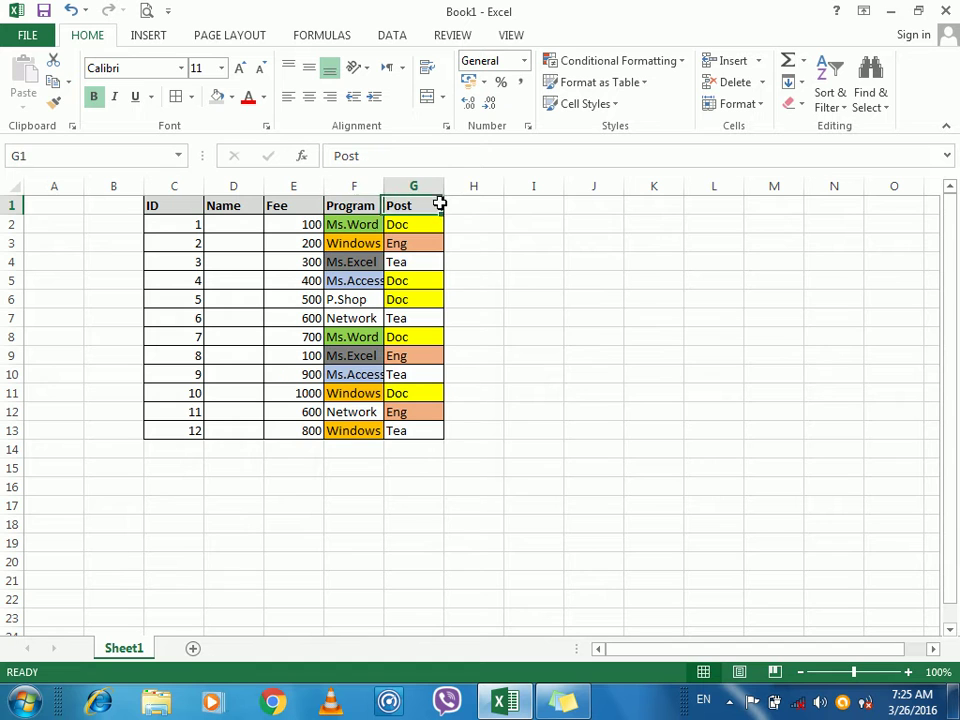
Enter the column header D.O.A in H1
{"action": "left_click", "coordinate": [474, 204]}
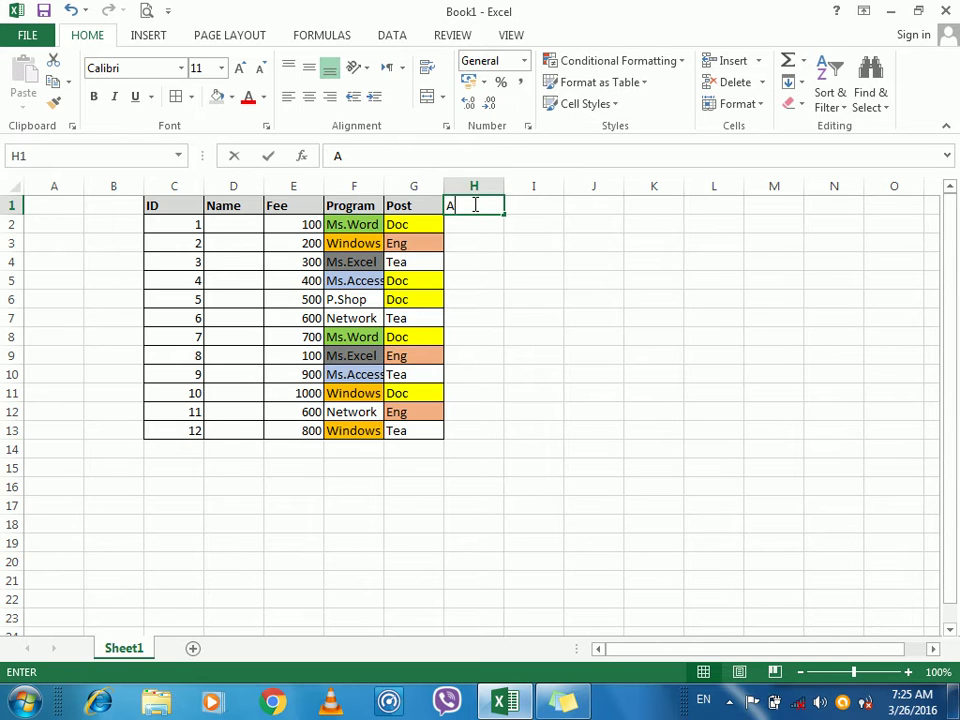
{"action": "type", "text": "A."}
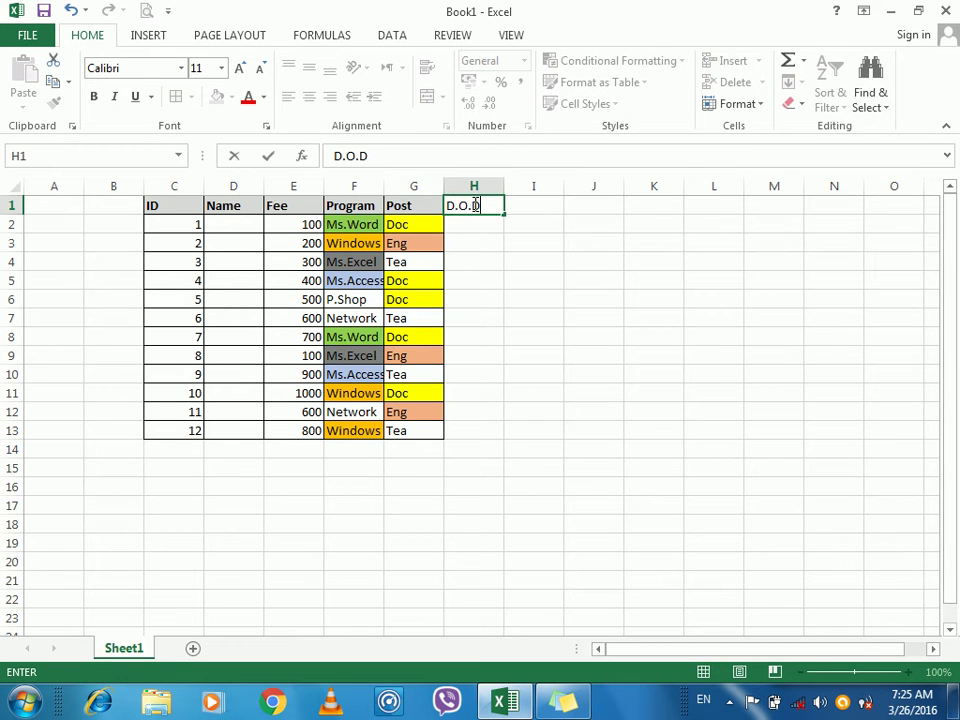
{"action": "key", "text": "Return"}
Apply all borders to H1:H13 and widen column H to more than twice its width
{"action": "left_click_drag", "start_coordinate": [473, 204], "coordinate": [459, 433]}
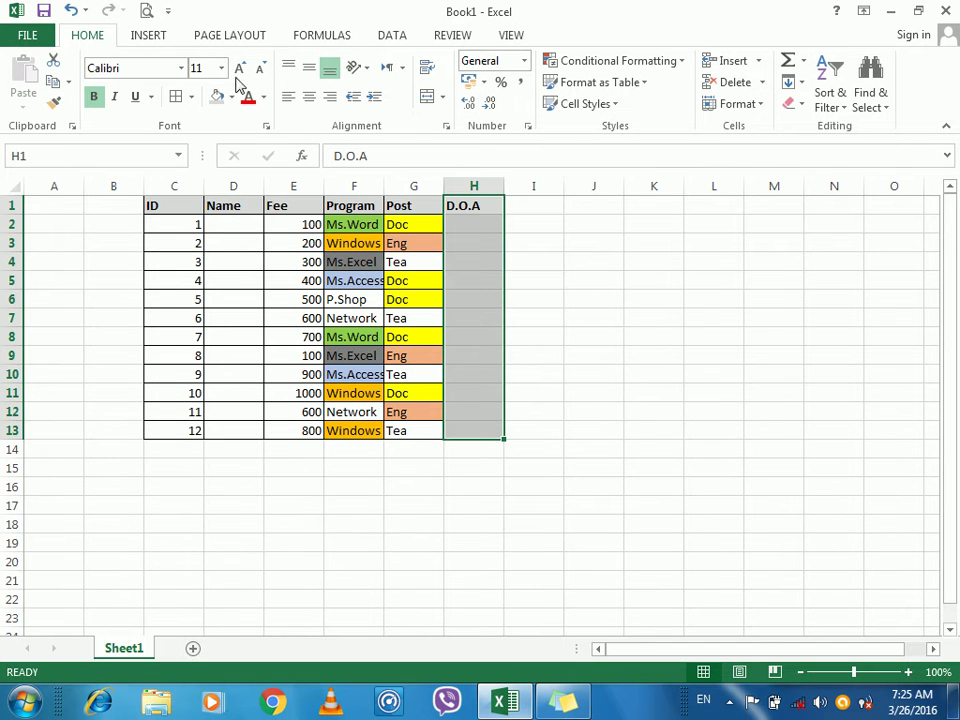
{"action": "left_click", "coordinate": [469, 218]}
{"action": "left_click_drag", "start_coordinate": [504, 186], "coordinate": [587, 189]}
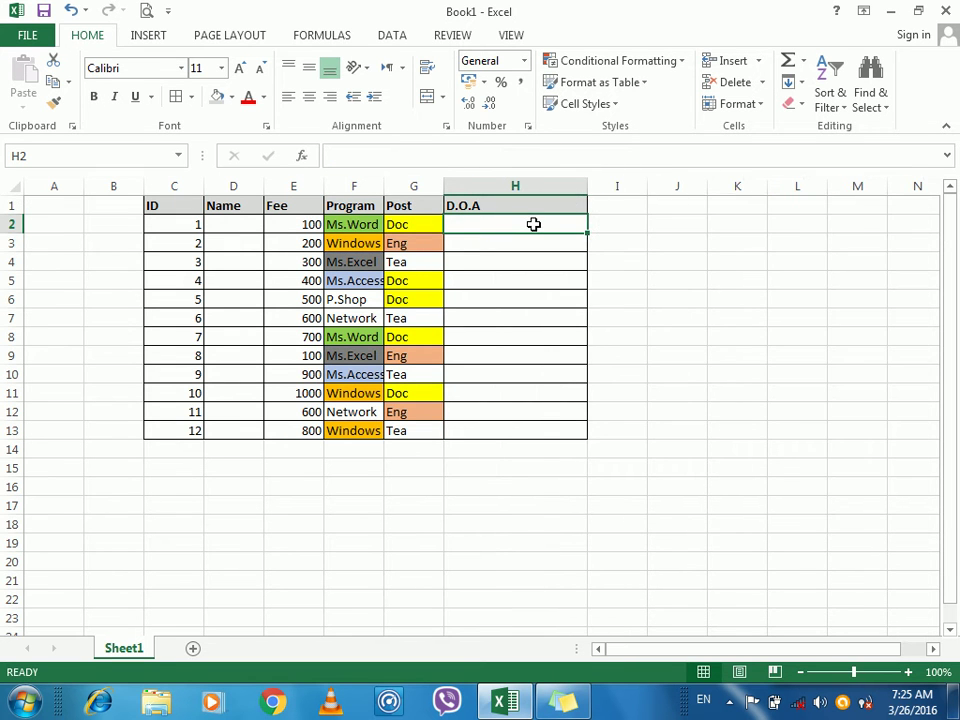
Enter the current date, 3/26/2016, in H2
{"action": "key", "text": "ctrl+semicolon"}
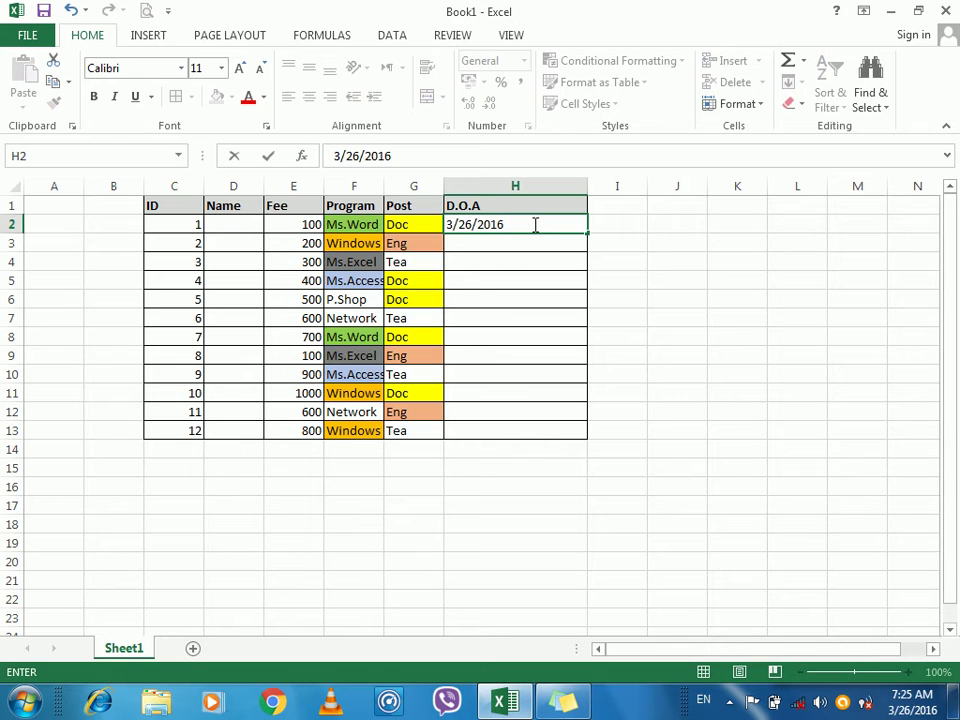
{"action": "key", "text": "Return"}
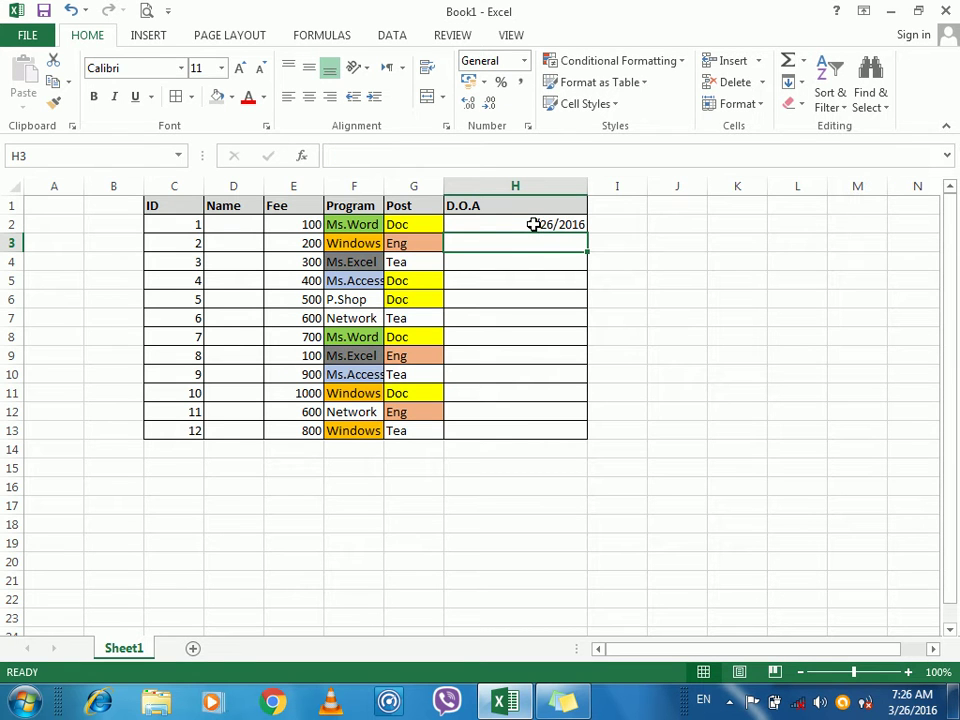
{"action": "type", "text": ";"}
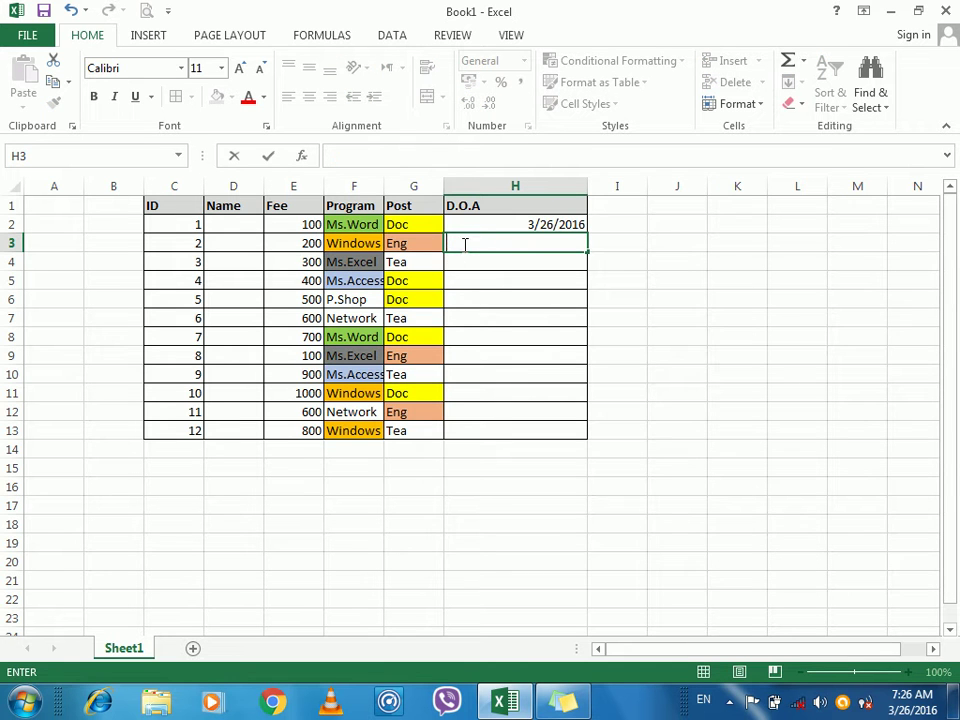
{"action": "key", "text": "Escape"}
{"action": "left_click", "coordinate": [640, 279]}
{"action": "type", "text": ";"}
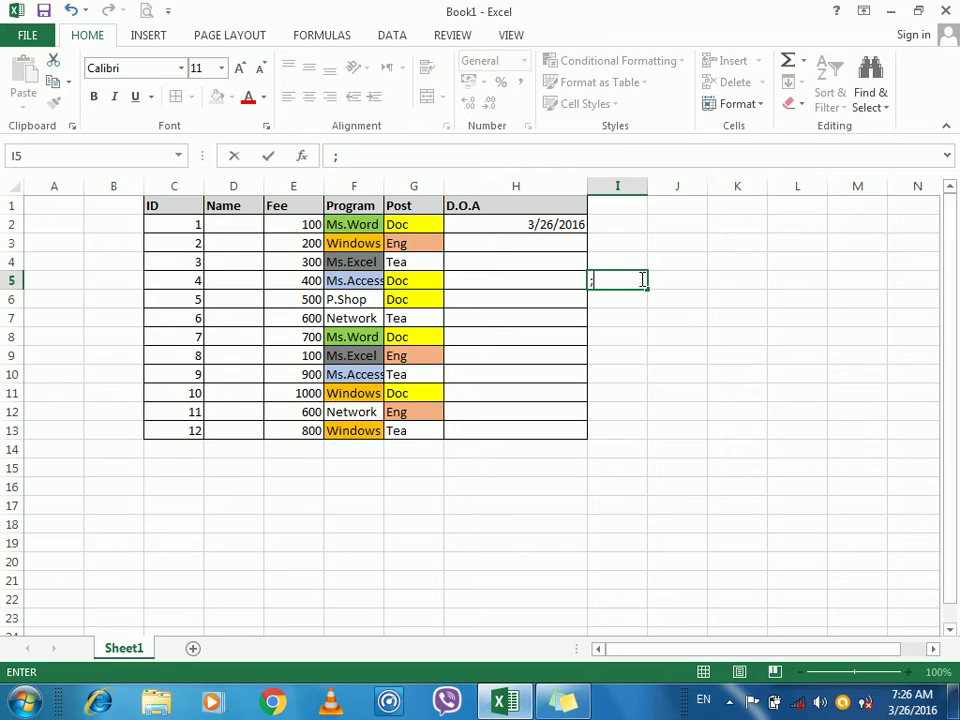
{"action": "key", "text": "BackSpace"}
{"action": "key", "text": "Return"}
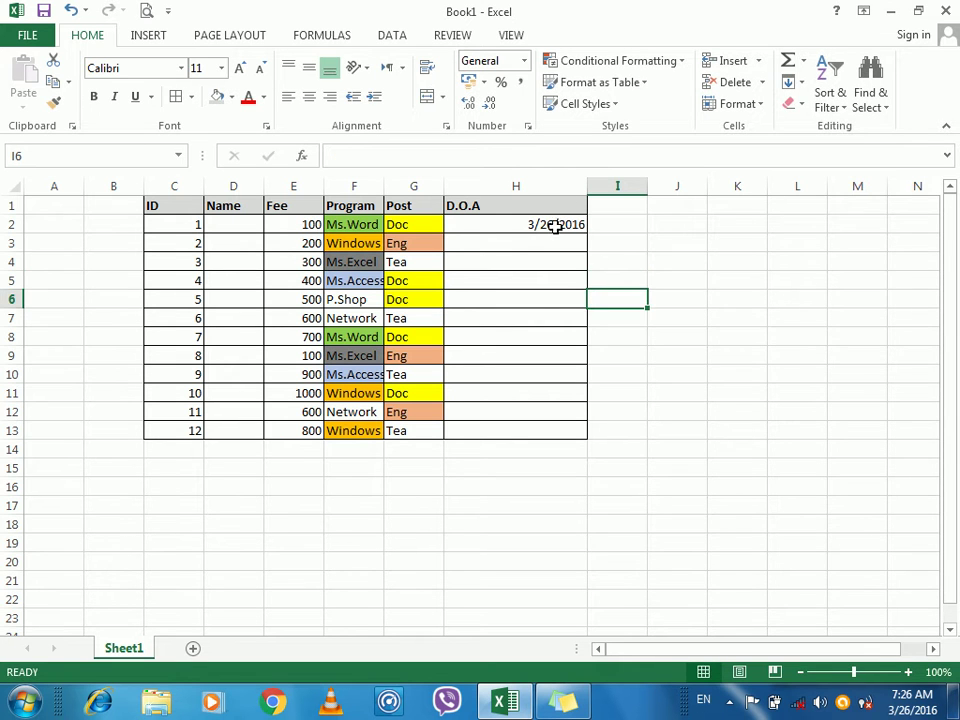
Fill the date series from H2 down through H13
{"action": "left_click", "coordinate": [556, 227]}
{"action": "left_click_drag", "start_coordinate": [588, 234], "coordinate": [582, 433]}
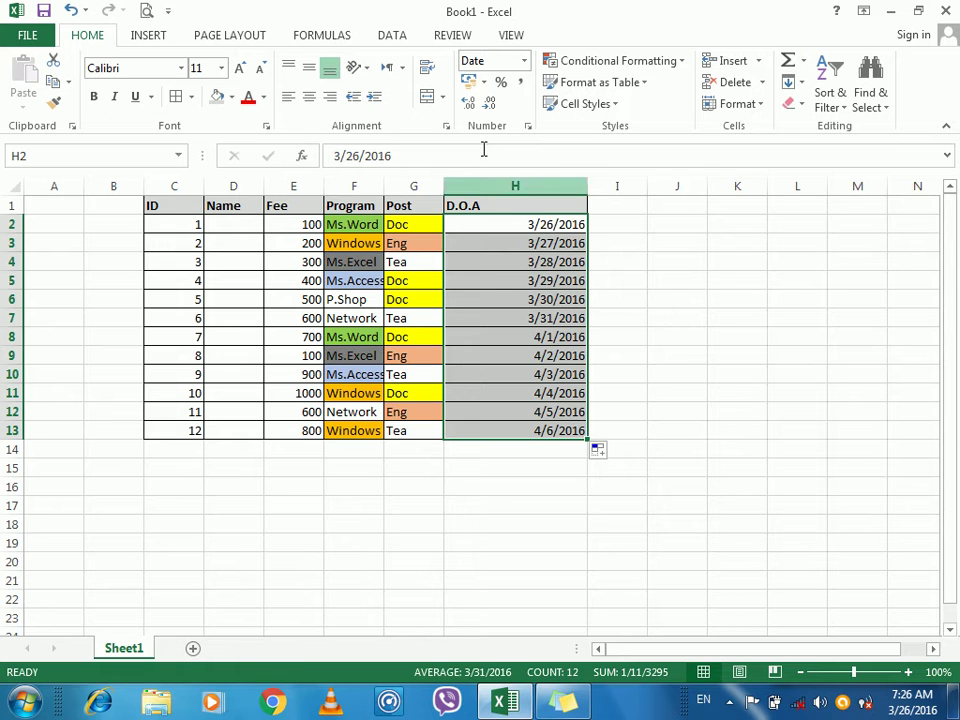
Start an A Date Occurring rule on H2:H13 for Today, formatted as Light Red Fill with Dark Red Text
{"action": "left_click", "coordinate": [586, 64]}
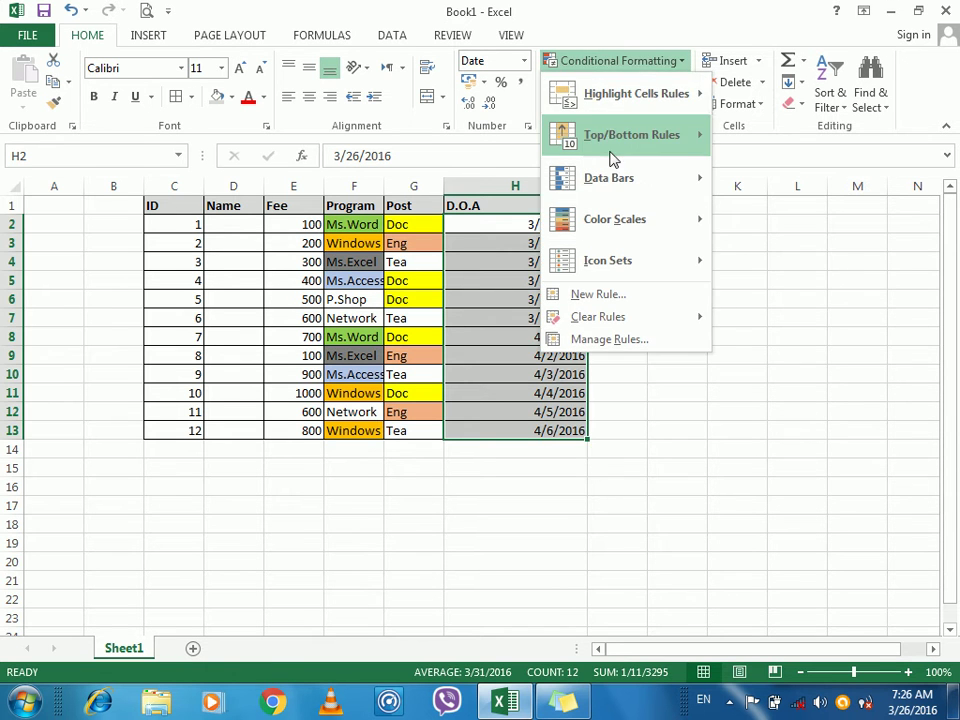
{"action": "mouse_move", "coordinate": [615, 96]}
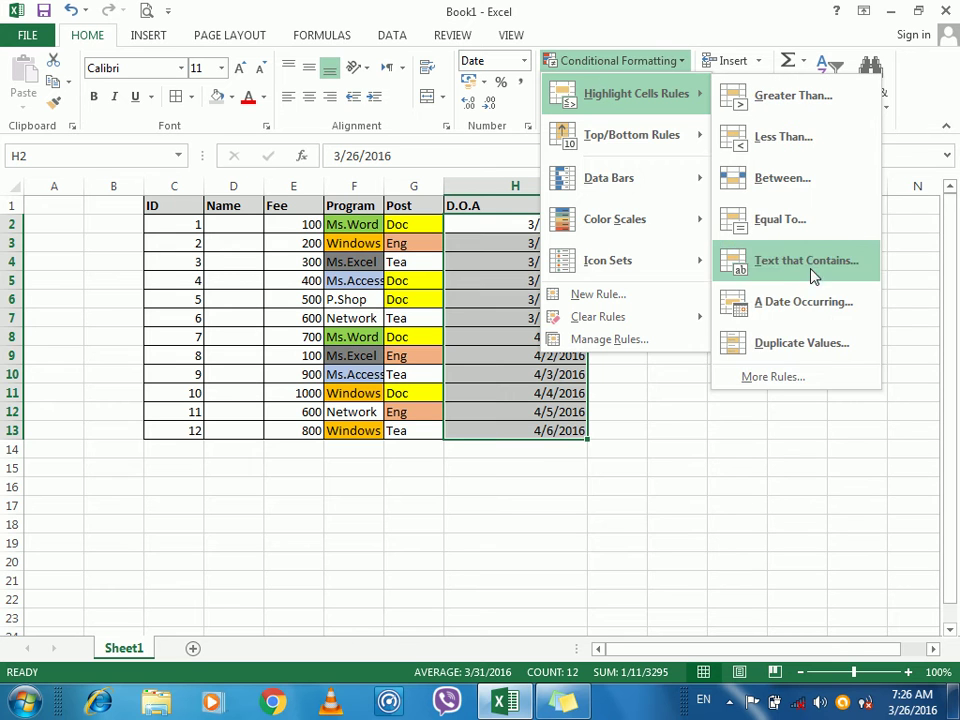
{"action": "left_click", "coordinate": [804, 304]}
{"action": "left_click_drag", "start_coordinate": [640, 132], "coordinate": [729, 107]}
{"action": "left_click", "coordinate": [718, 144]}
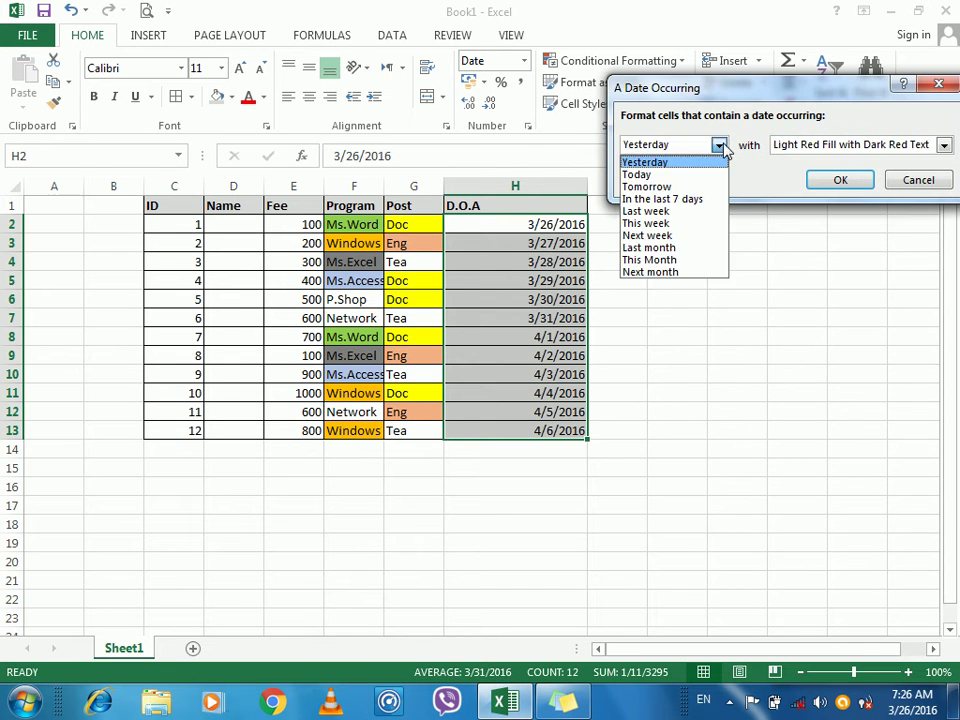
{"action": "left_click", "coordinate": [683, 177]}
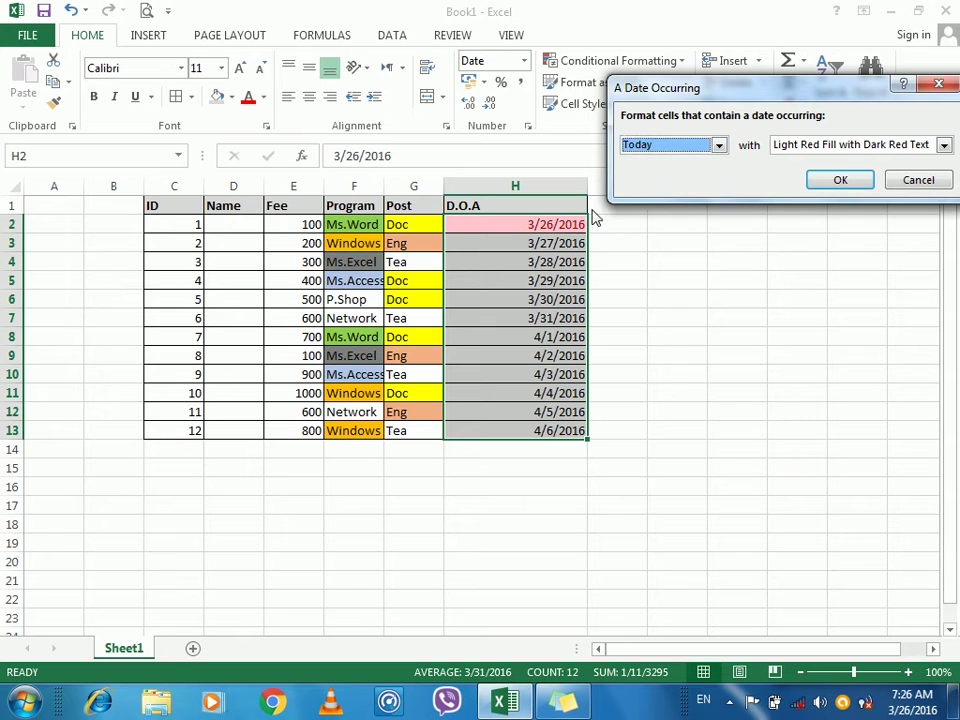
{"action": "left_click", "coordinate": [850, 144]}
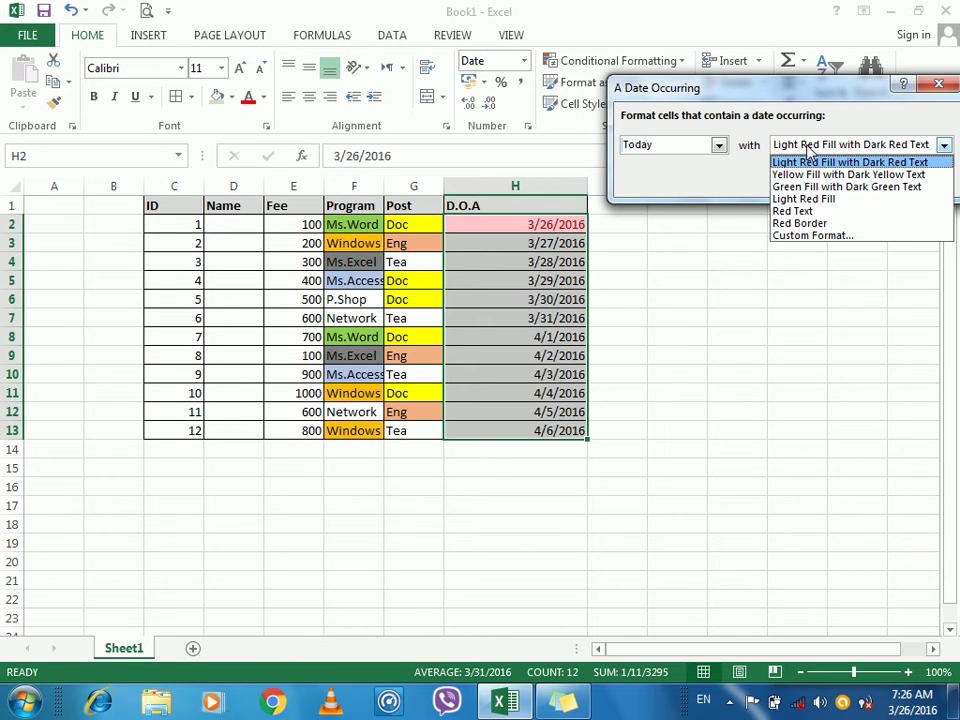
{"action": "left_click", "coordinate": [814, 161]}
Preview the date rule with the periods Tomorrow, In the last 7 days, Last week, This week and Next week
{"action": "left_click", "coordinate": [718, 144]}
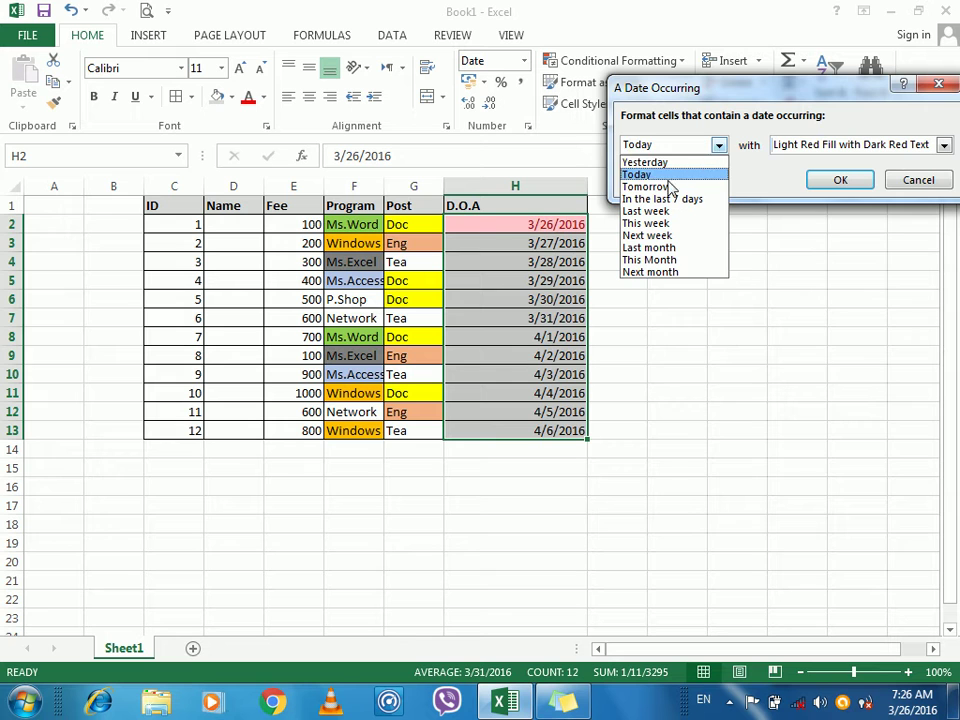
{"action": "left_click", "coordinate": [665, 187]}
{"action": "left_click", "coordinate": [655, 147]}
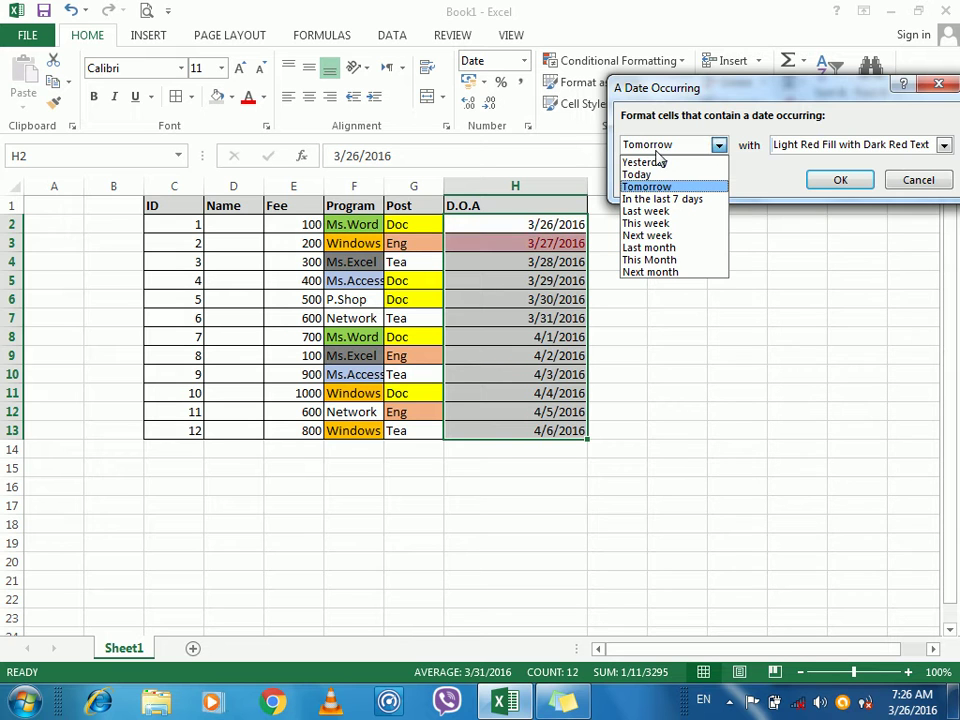
{"action": "left_click", "coordinate": [648, 200]}
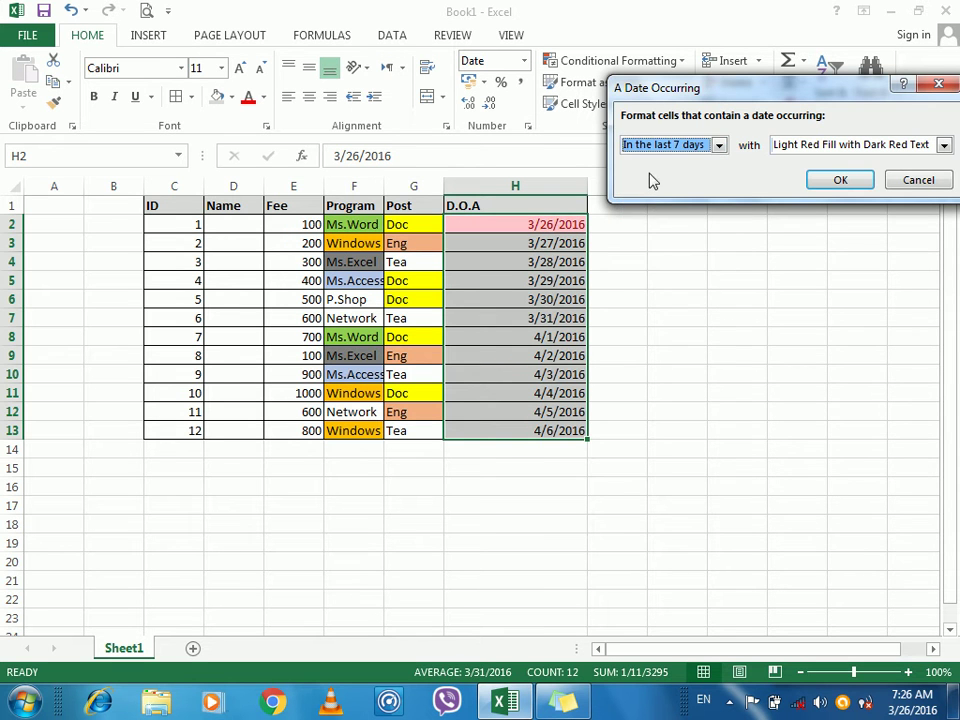
{"action": "left_click", "coordinate": [652, 150]}
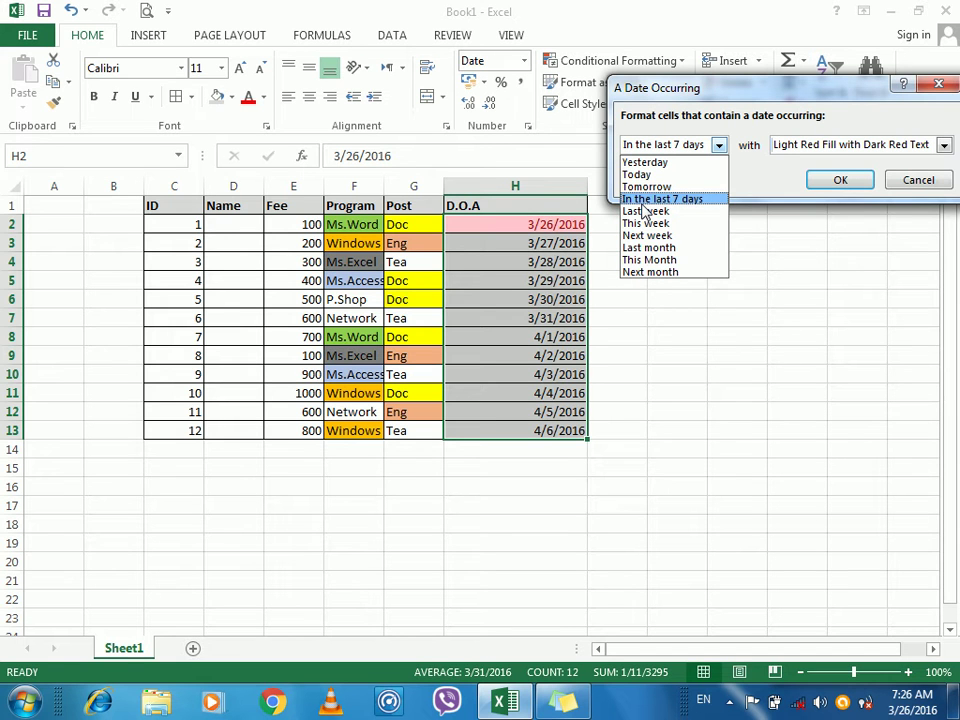
{"action": "left_click", "coordinate": [645, 212]}
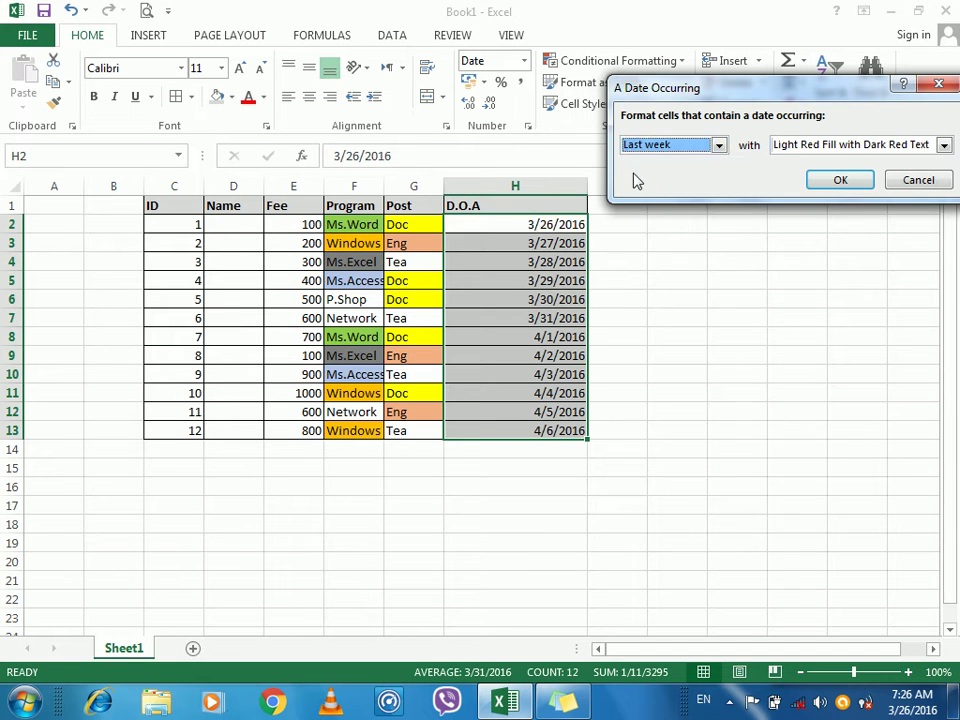
{"action": "left_click", "coordinate": [655, 150]}
{"action": "left_click", "coordinate": [645, 223]}
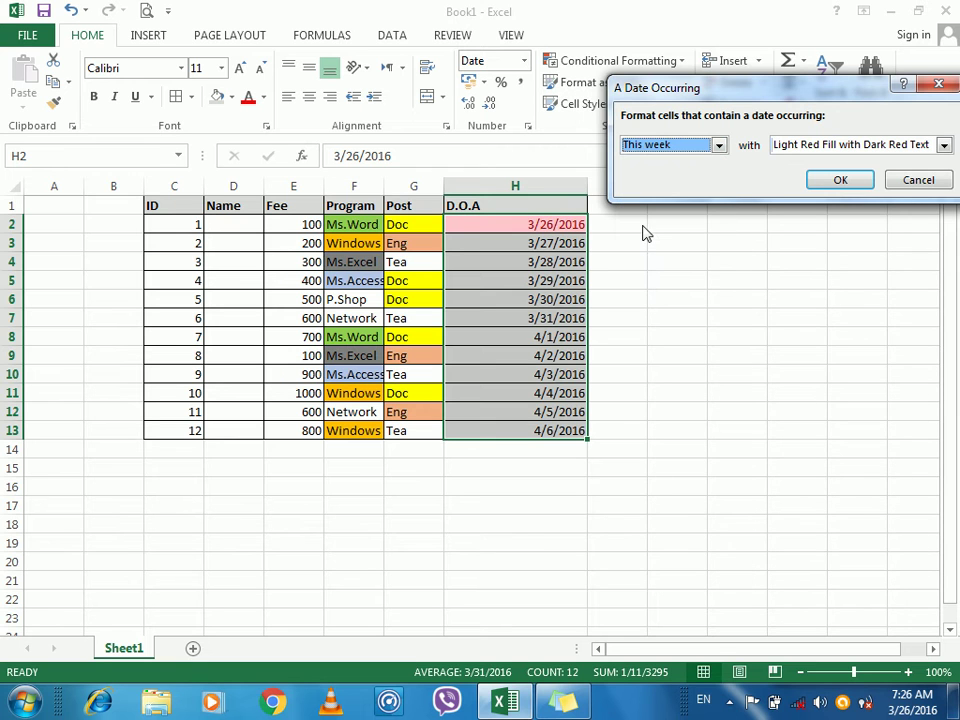
{"action": "left_click", "coordinate": [670, 145]}
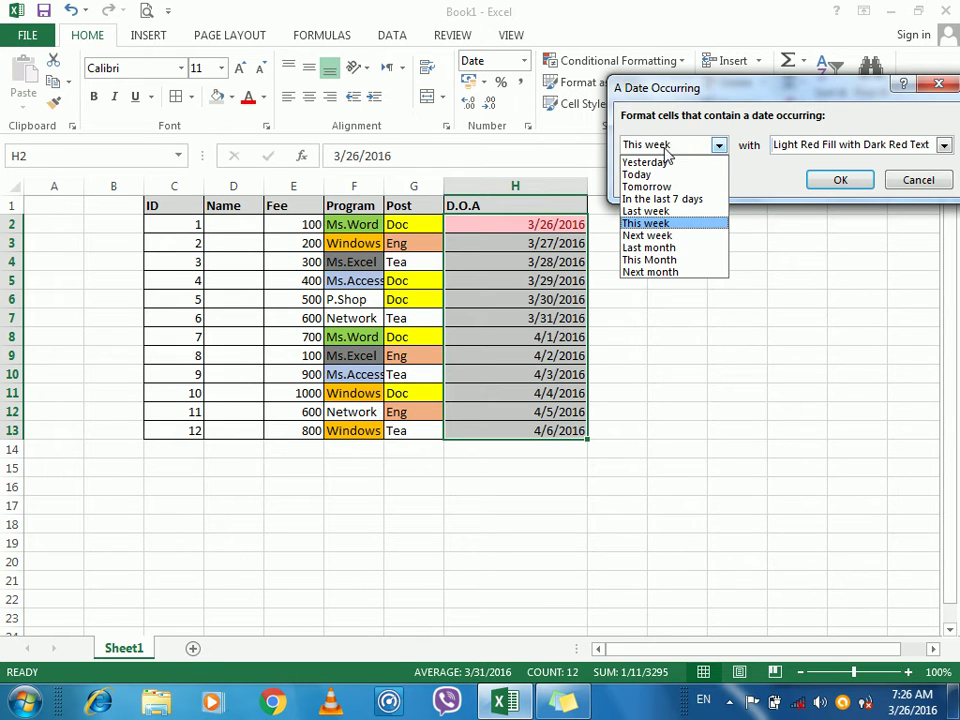
{"action": "left_click", "coordinate": [648, 238]}
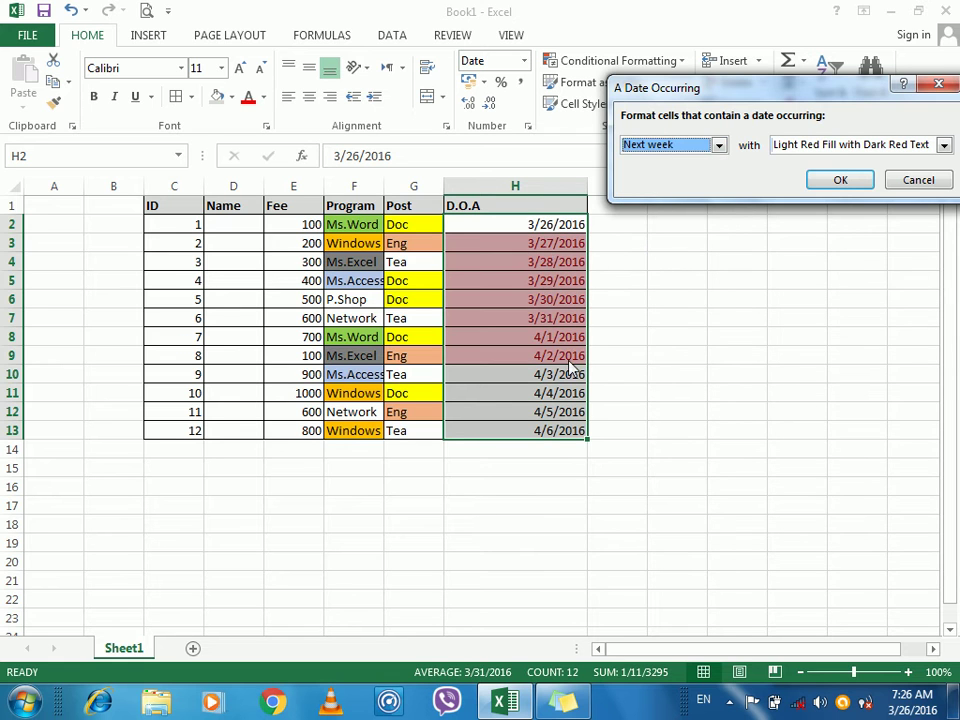
Preview the date rule on the D.O.A column with the periods Last month and This Month
{"action": "left_click", "coordinate": [673, 148]}
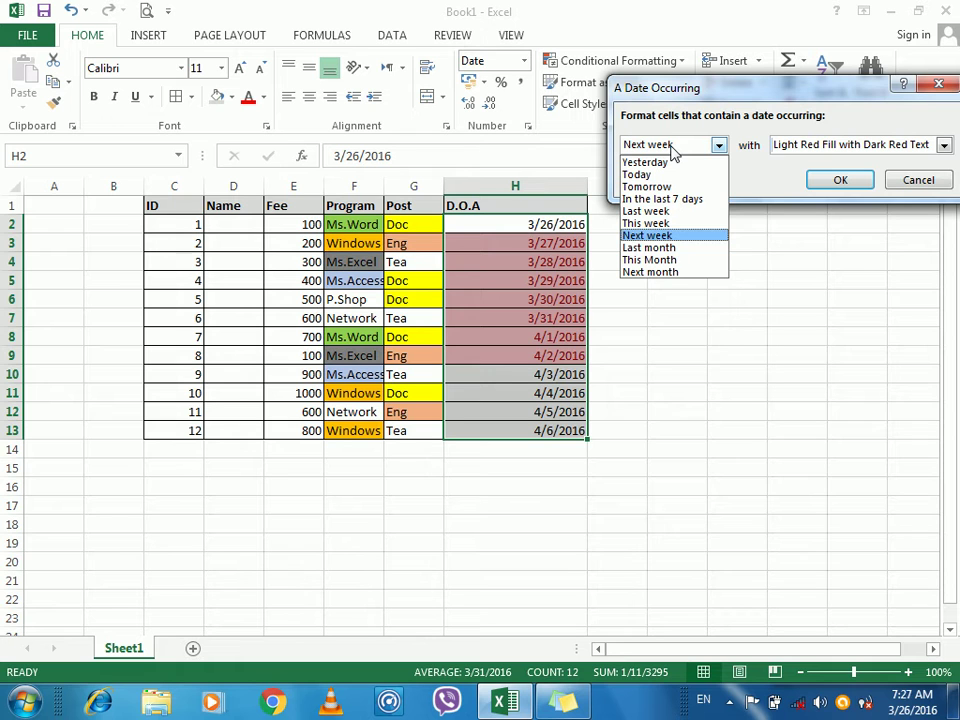
{"action": "left_click", "coordinate": [649, 247]}
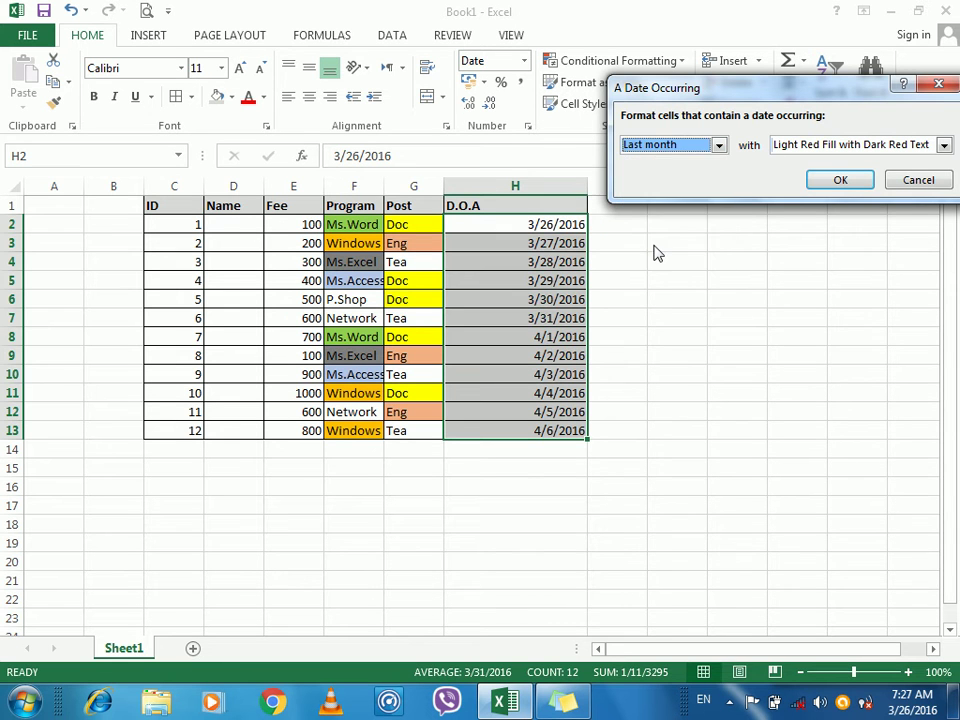
{"action": "left_click", "coordinate": [668, 145]}
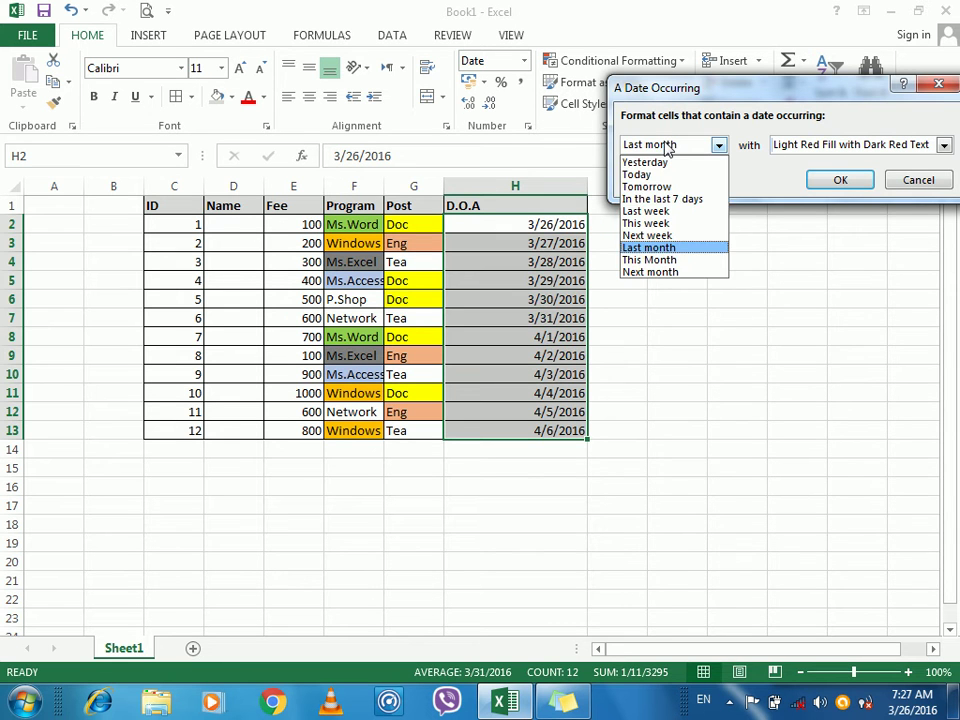
{"action": "left_click", "coordinate": [645, 260]}
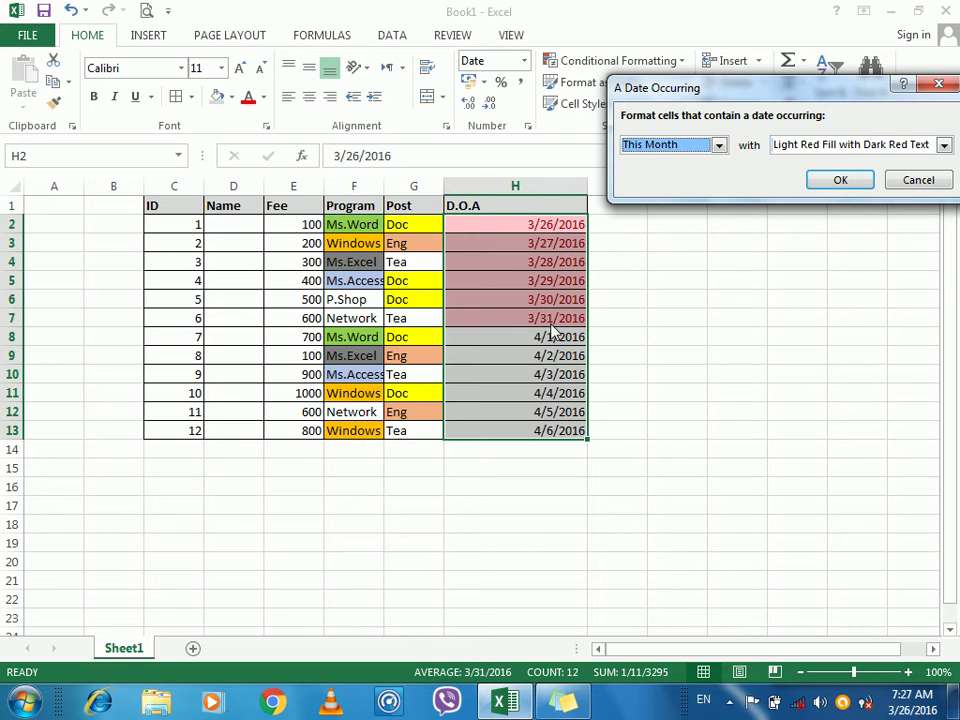
Preview the A Date Occurring rule with Next month on the D.O.A dates, and discard the rule
{"action": "left_click", "coordinate": [690, 148]}
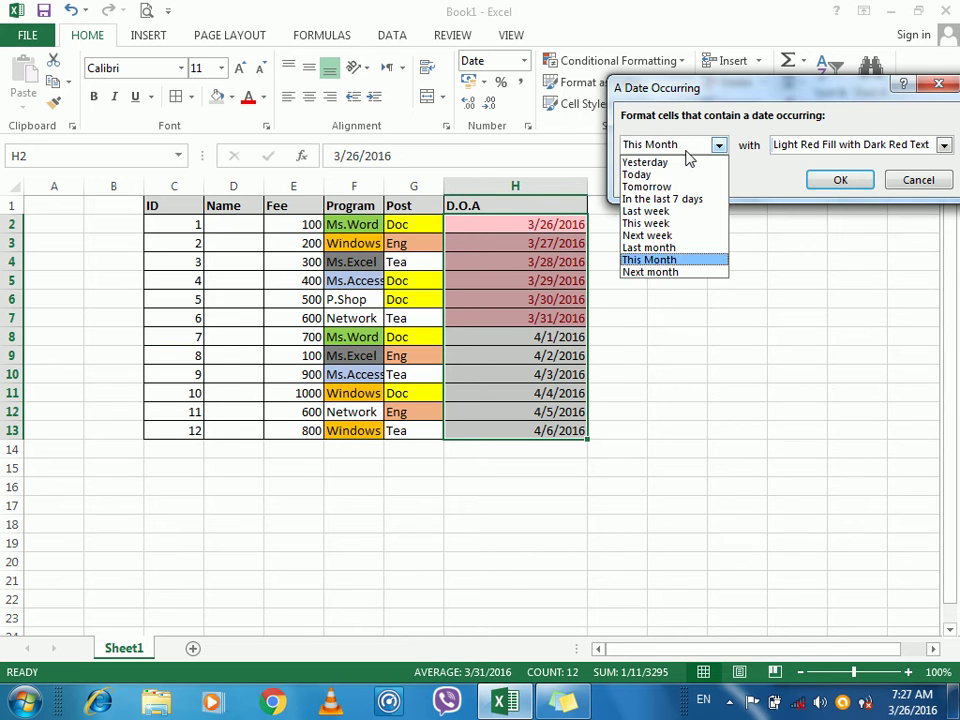
{"action": "left_click", "coordinate": [652, 272]}
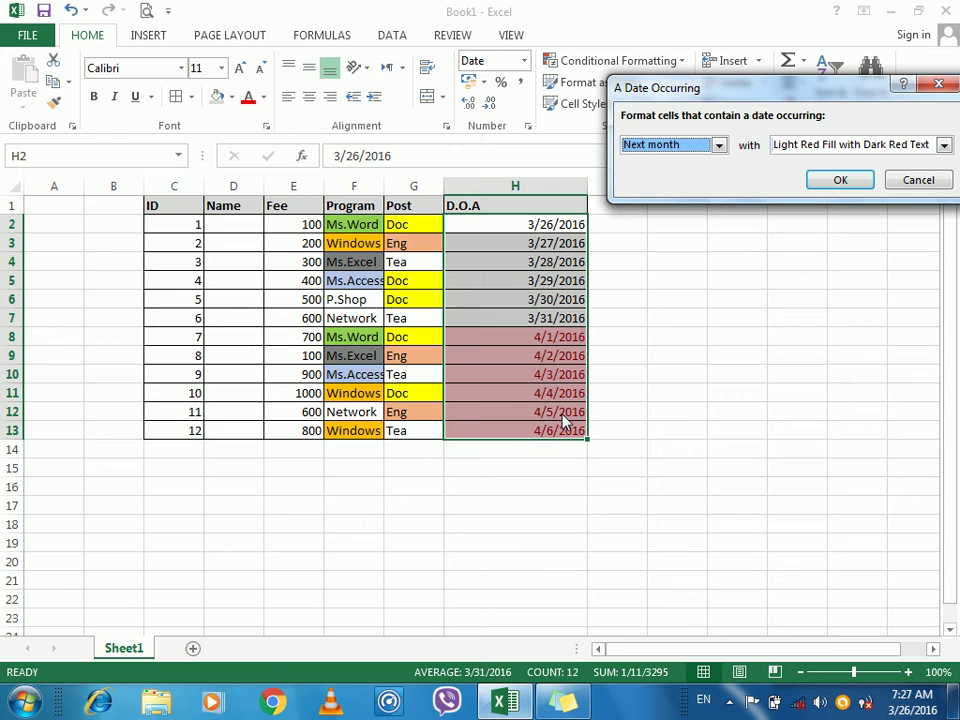
{"action": "left_click", "coordinate": [657, 150]}
{"action": "left_click", "coordinate": [734, 100]}
{"action": "left_click", "coordinate": [917, 180]}
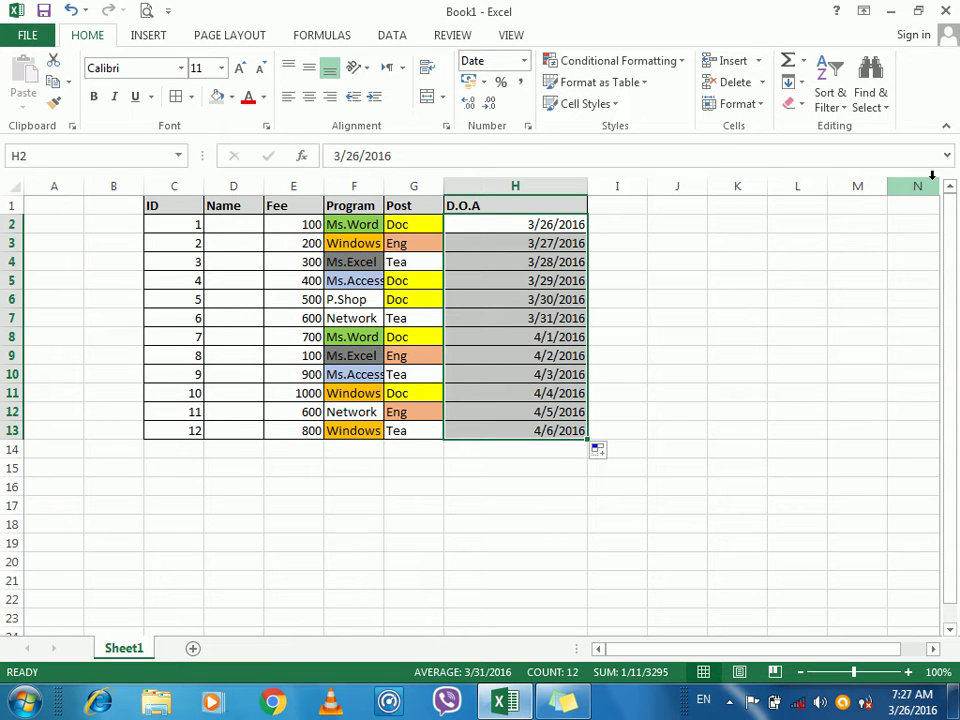
{"action": "left_click", "coordinate": [632, 62]}
{"action": "mouse_move", "coordinate": [651, 99]}
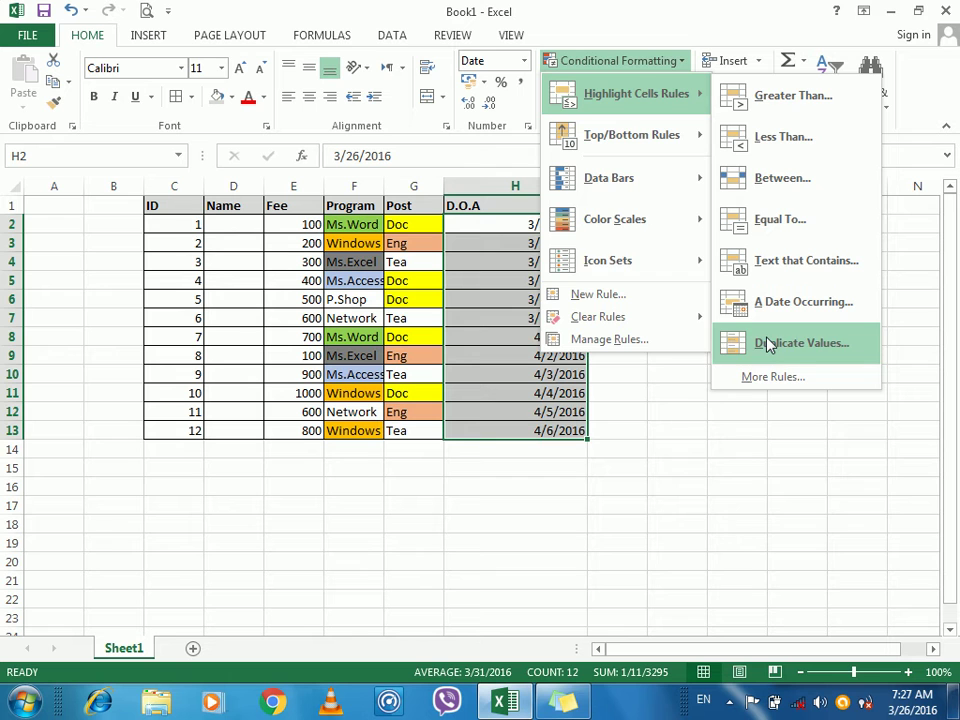
{"action": "left_click", "coordinate": [406, 573]}
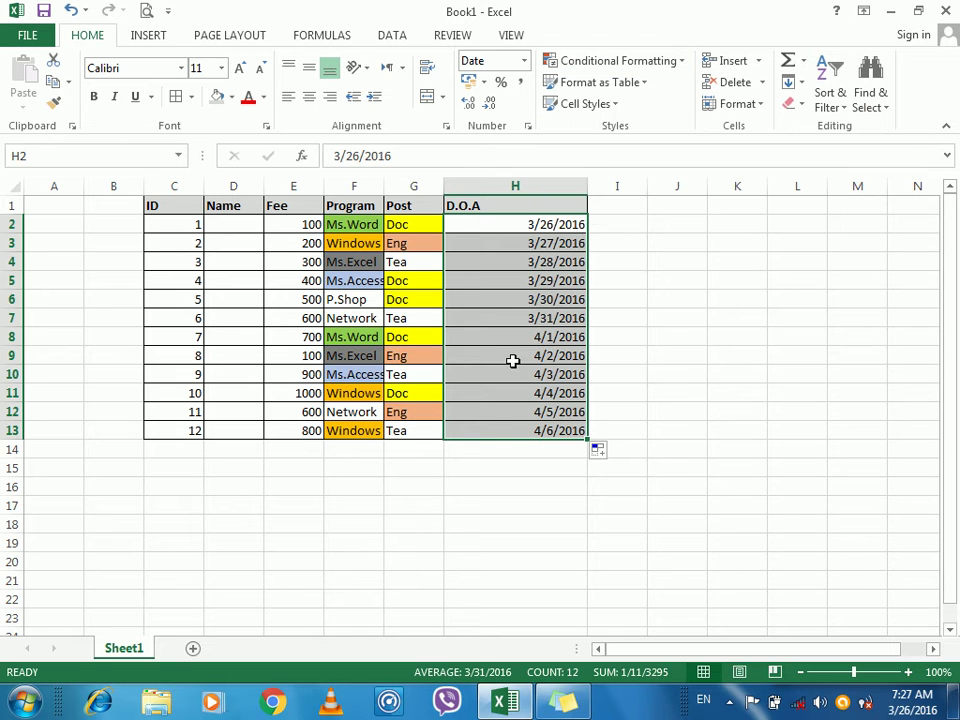
Add a Salary column header in cell I1
{"action": "left_click", "coordinate": [607, 207]}
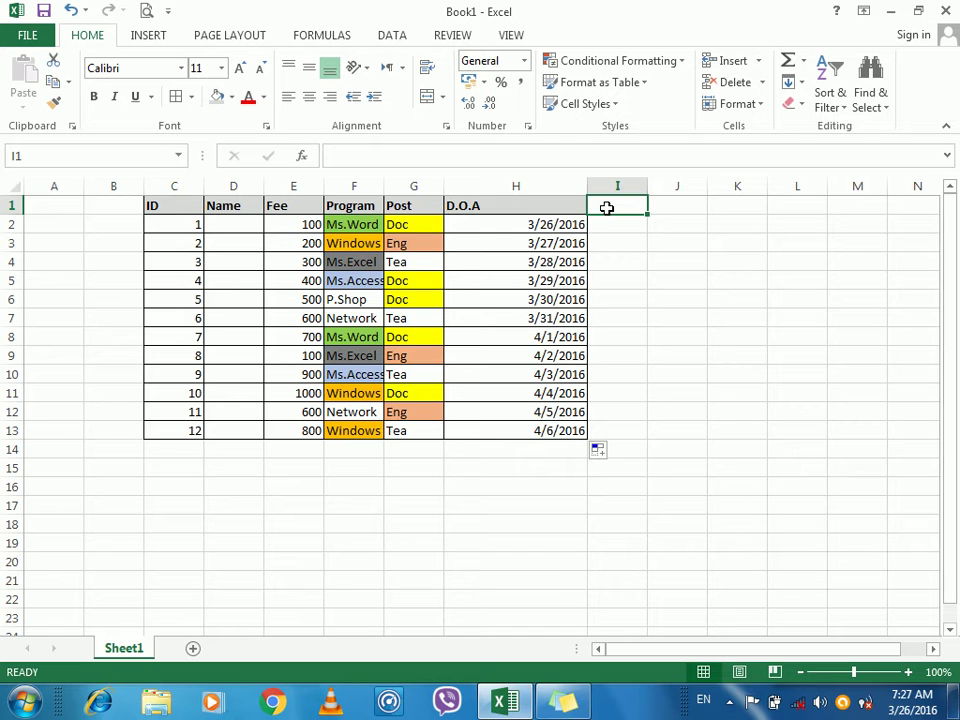
{"action": "type", "text": "Sala"}
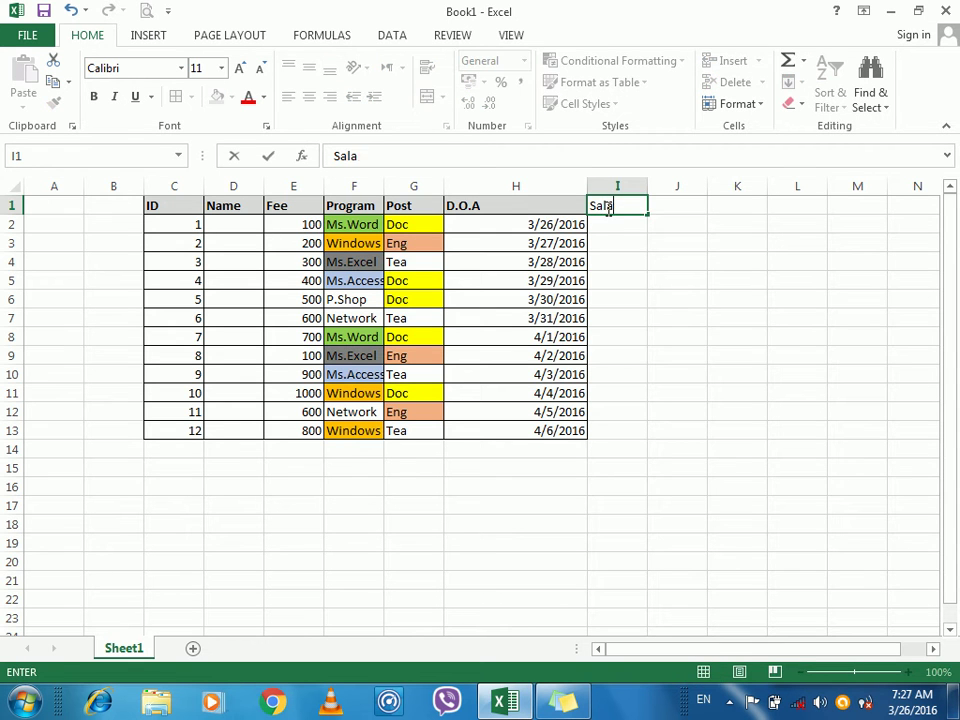
{"action": "type", "text": "ry"}
{"action": "key", "text": "Return"}
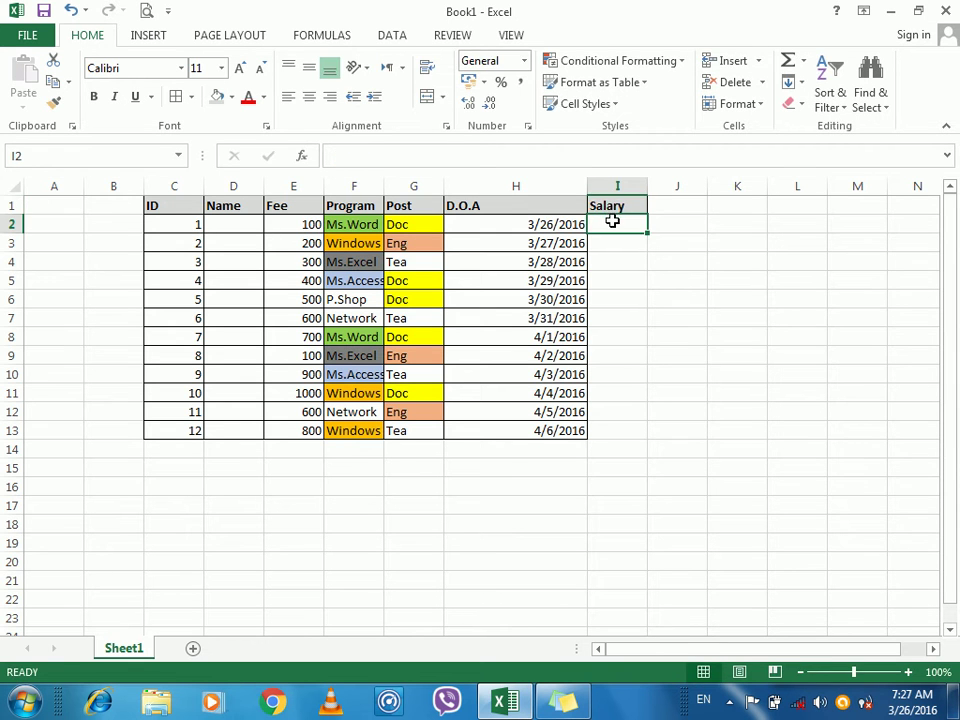
Enter the salaries 900, 800, 600, 500 and 200 in cells I2 to I6
{"action": "type", "text": "900"}
{"action": "key", "text": "Return"}
{"action": "type", "text": "800"}
{"action": "key", "text": "Return"}
{"action": "type", "text": "600"}
{"action": "key", "text": "Return"}
{"action": "type", "text": "500"}
{"action": "key", "text": "Return"}
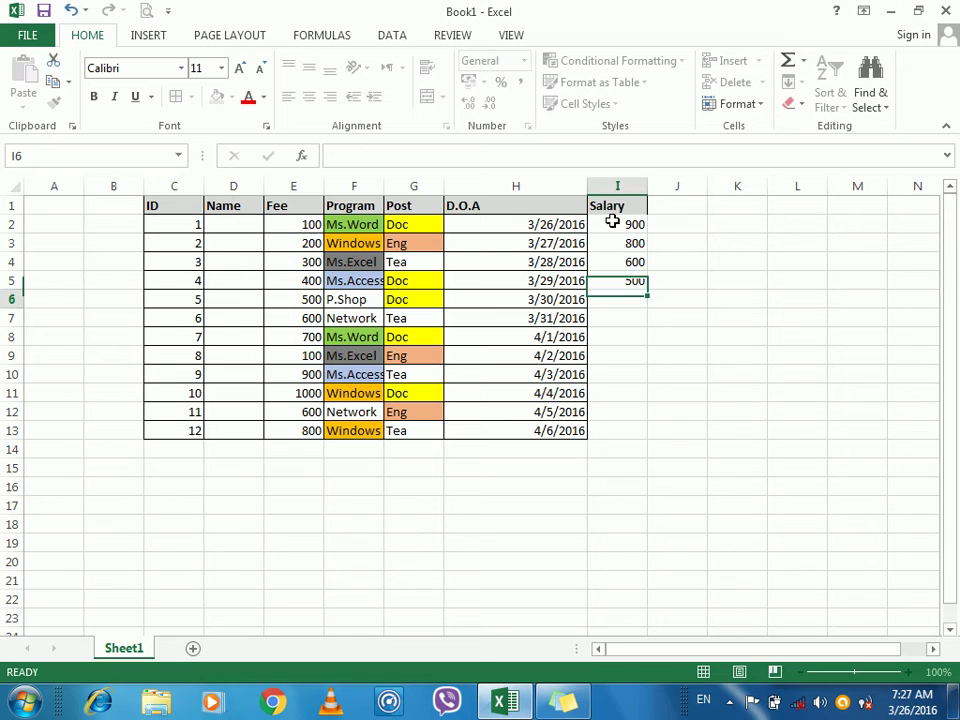
{"action": "type", "text": "200"}
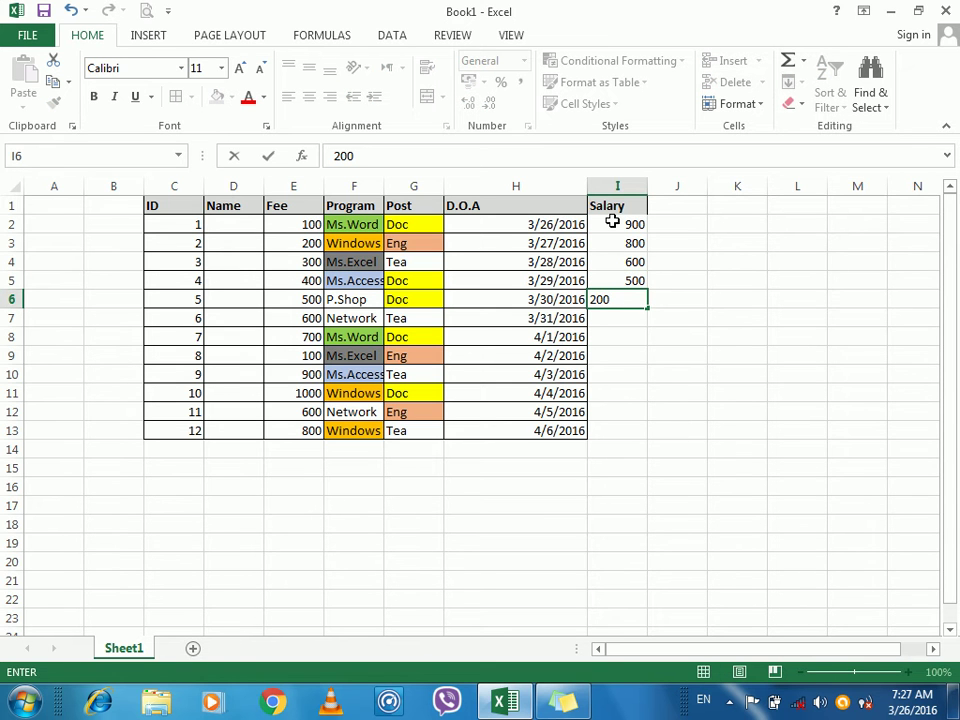
{"action": "key", "text": "Return"}
Continue the Salary column with 100, 700 and 900 in cells I7 to I9
{"action": "left_click_drag", "start_coordinate": [613, 221], "coordinate": [621, 300]}
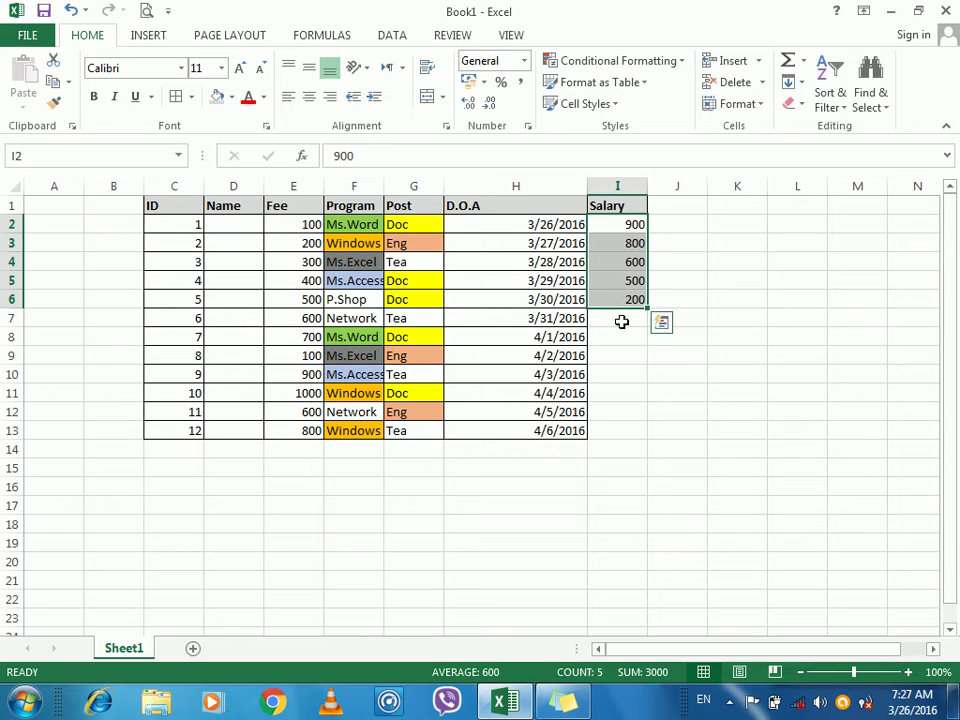
{"action": "left_click", "coordinate": [621, 321]}
{"action": "type", "text": "10"}
{"action": "key", "text": "Return"}
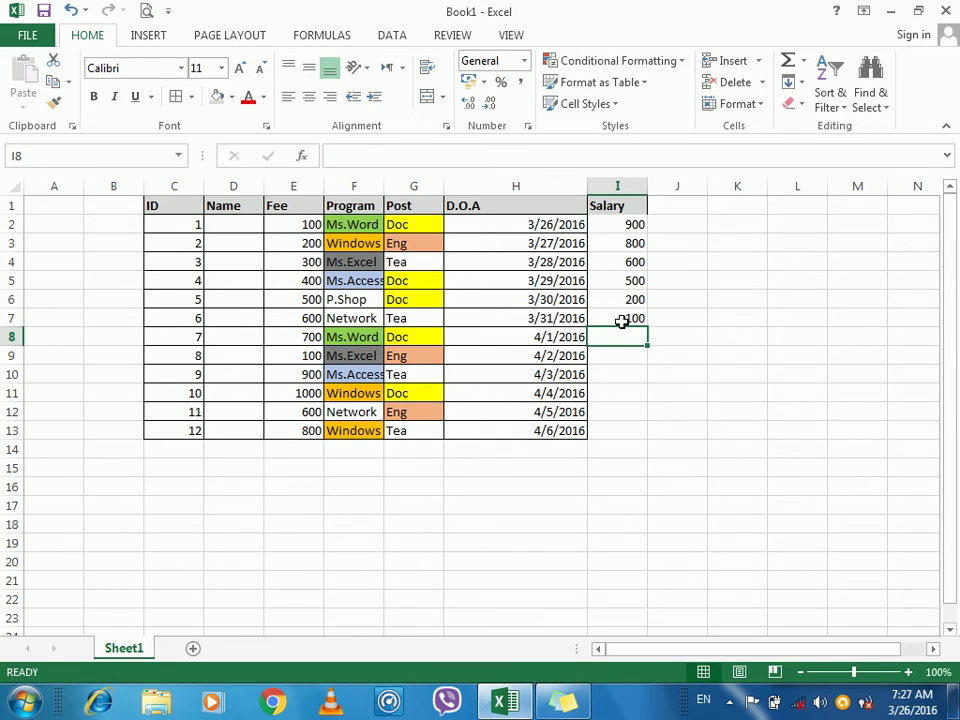
{"action": "type", "text": "700"}
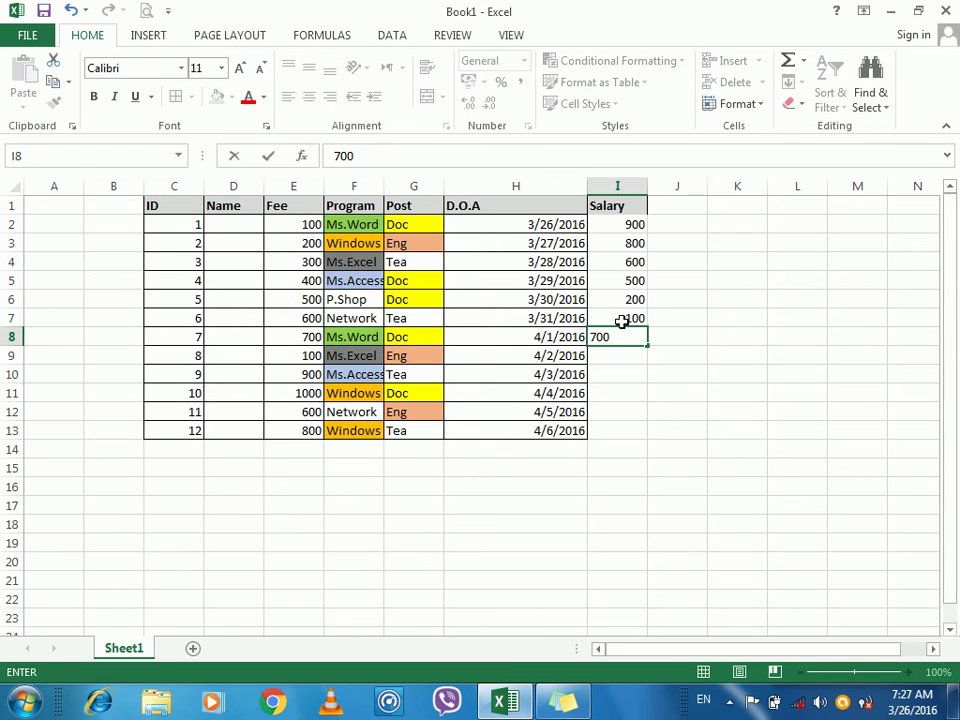
{"action": "key", "text": "Return"}
{"action": "left_click_drag", "start_coordinate": [628, 223], "coordinate": [626, 337]}
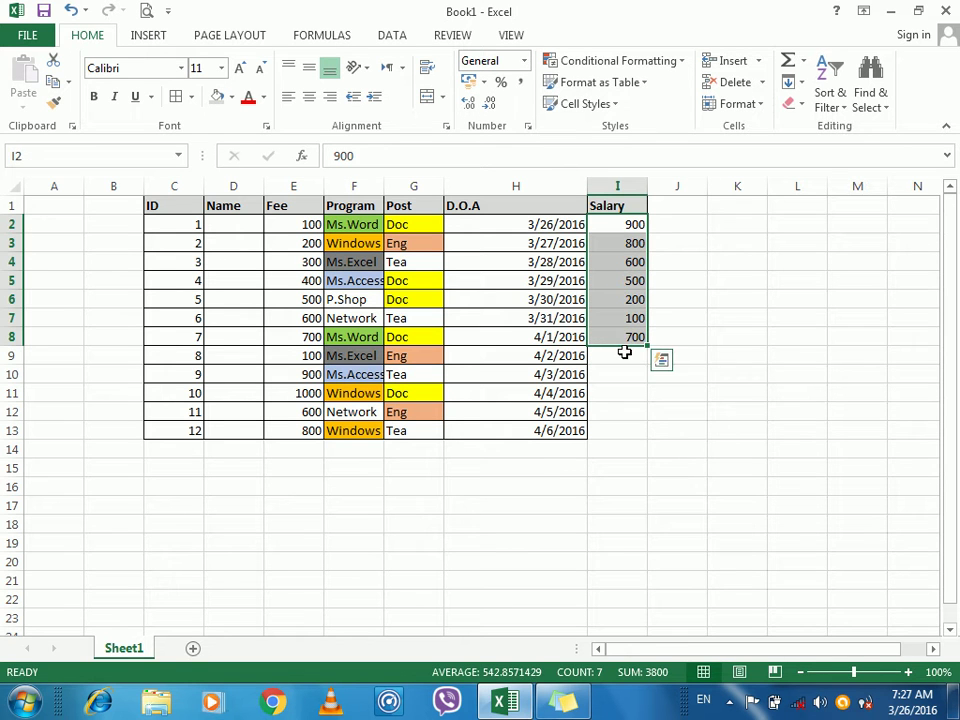
{"action": "left_click", "coordinate": [624, 352]}
{"action": "type", "text": "900"}
{"action": "key", "text": "Return"}
{"action": "left_click", "coordinate": [628, 299]}
{"action": "type", "text": "800"}
{"action": "key", "text": "Escape"}
Enter 800, 600, 500 and 200 in cells I10 to I13 and apply all borders to the salary cells I2:I13
{"action": "left_click", "coordinate": [619, 378]}
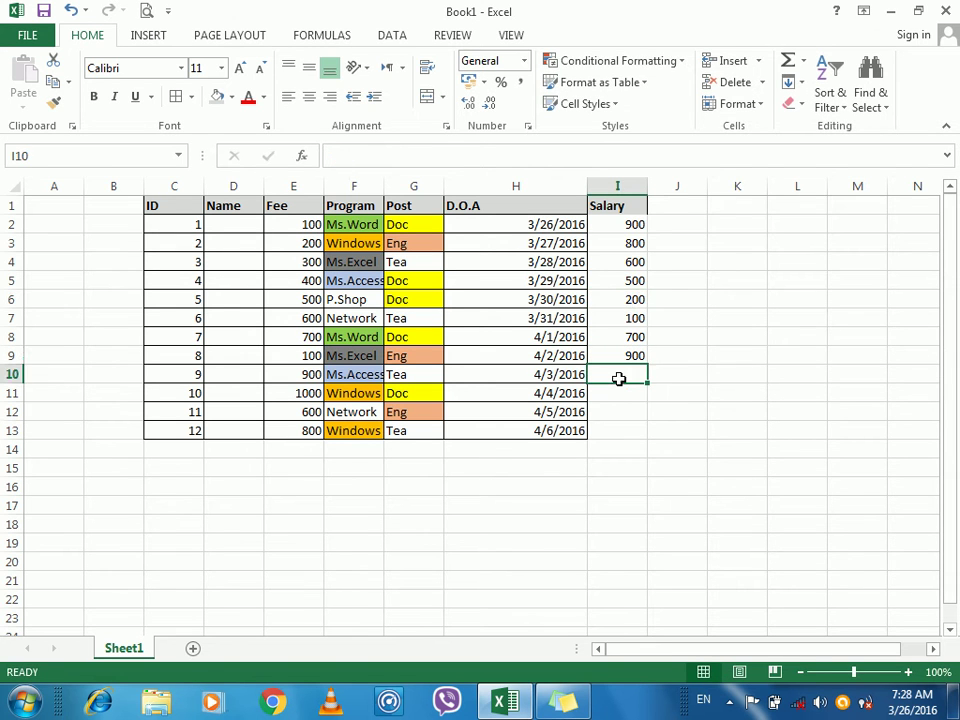
{"action": "type", "text": "800"}
{"action": "key", "text": "Return"}
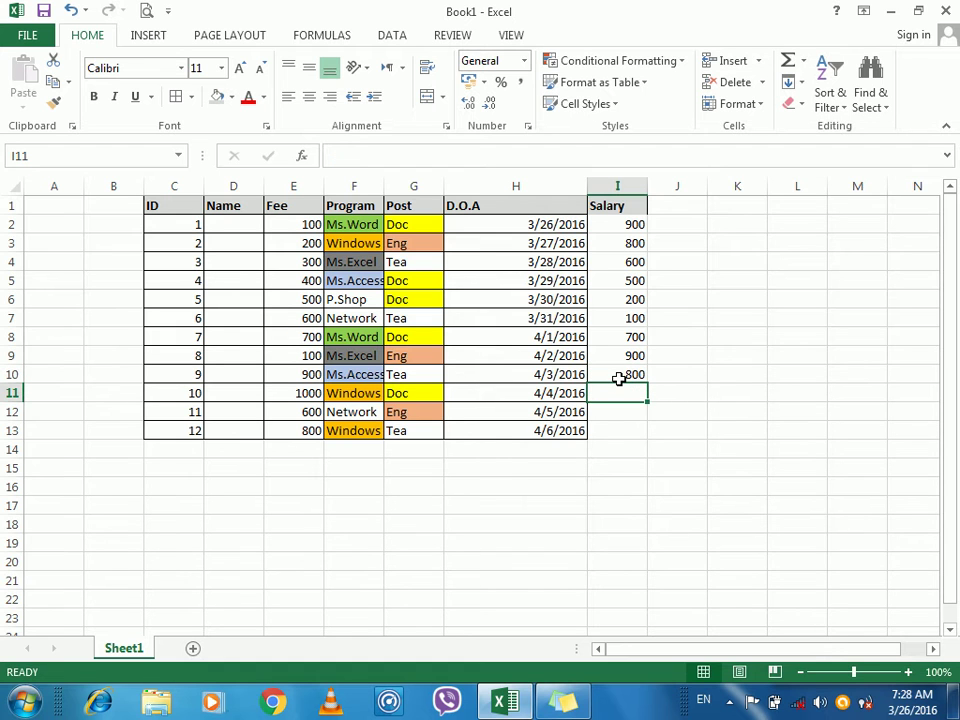
{"action": "type", "text": "600"}
{"action": "key", "text": "Return"}
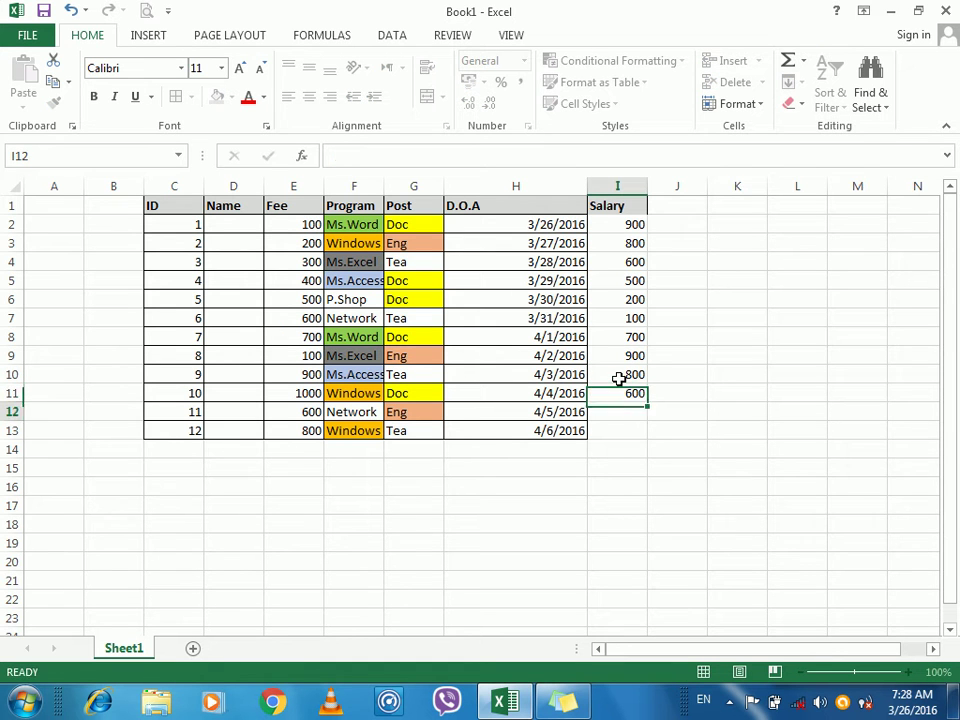
{"action": "type", "text": "500"}
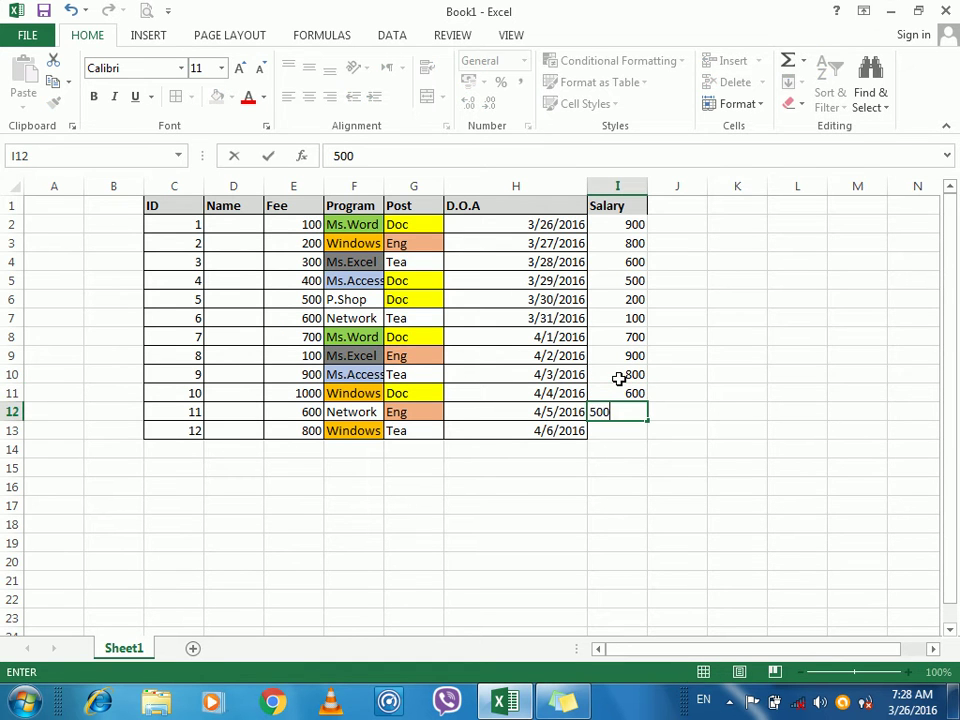
{"action": "key", "text": "Return"}
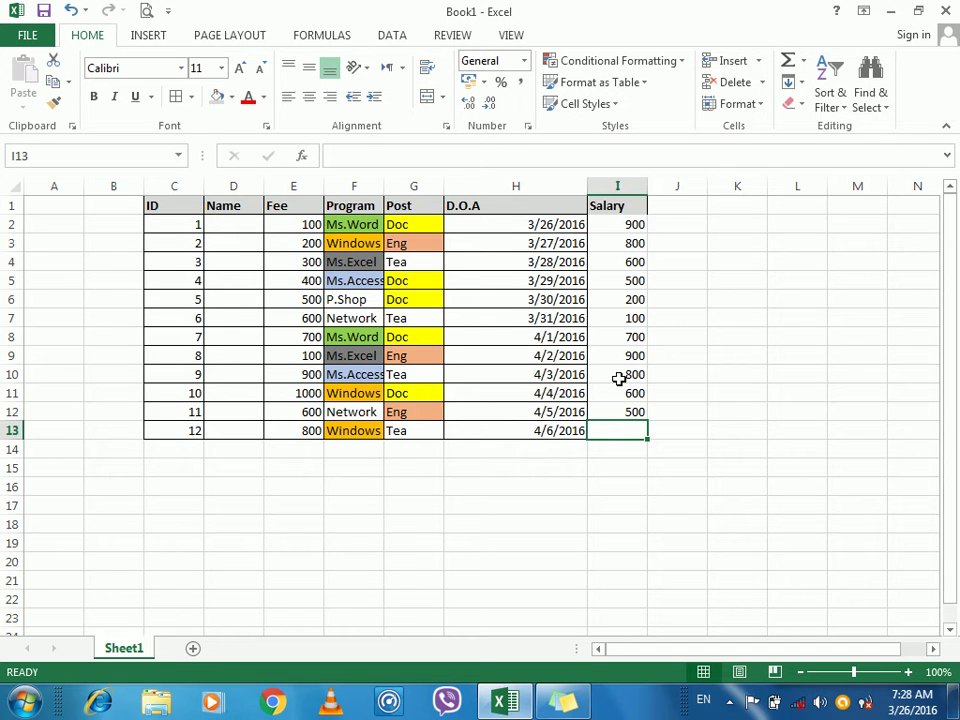
{"action": "type", "text": "200"}
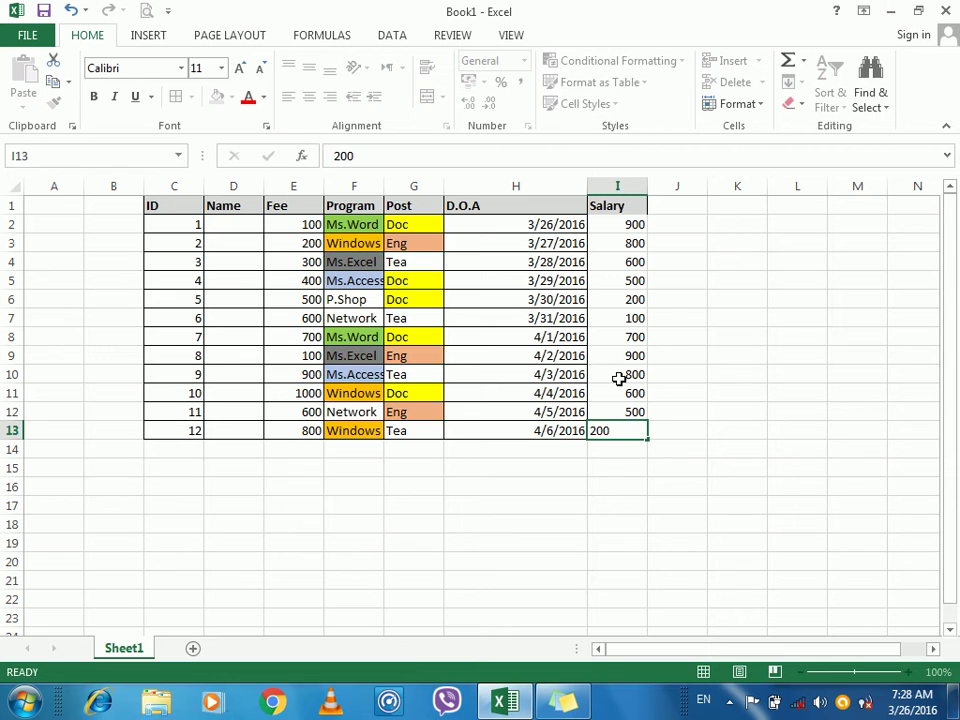
{"action": "key", "text": "Return"}
{"action": "left_click_drag", "start_coordinate": [630, 225], "coordinate": [621, 426]}
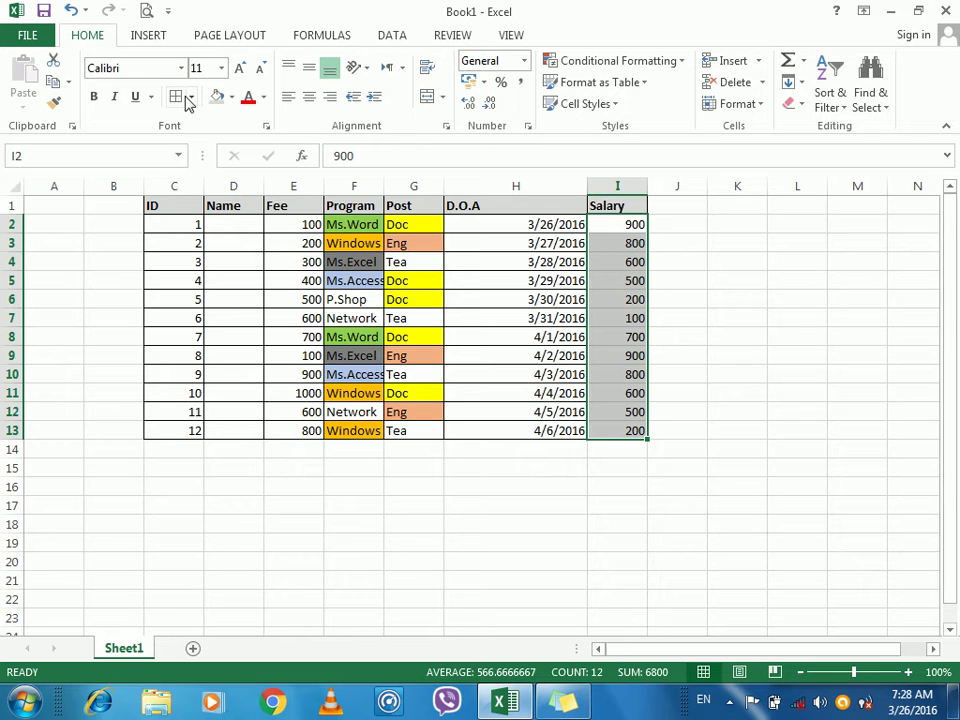
{"action": "left_click", "coordinate": [712, 280]}
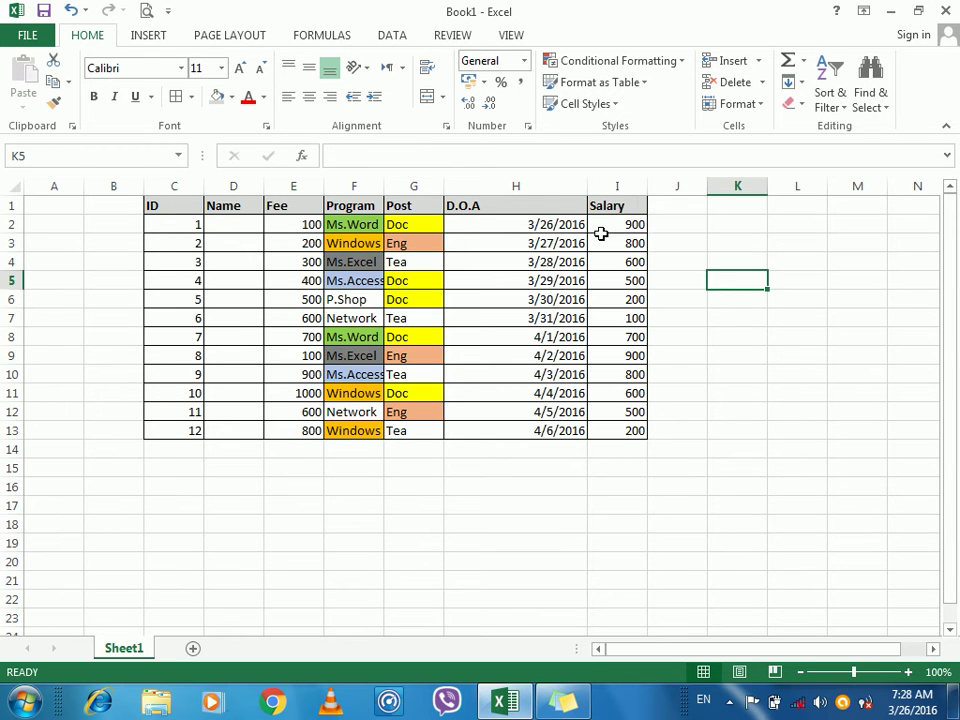
Start a Duplicate Values highlight rule on the salaries in I2:I13 with Light Red Fill with Dark Red Text
{"action": "left_click_drag", "start_coordinate": [605, 227], "coordinate": [607, 427]}
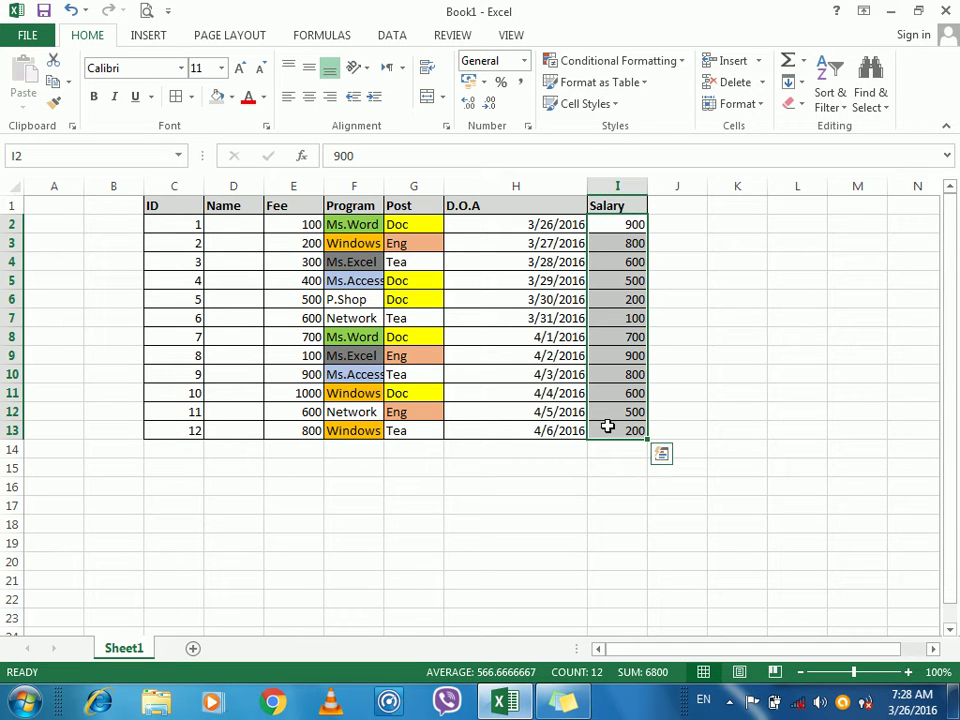
{"action": "left_click", "coordinate": [620, 60]}
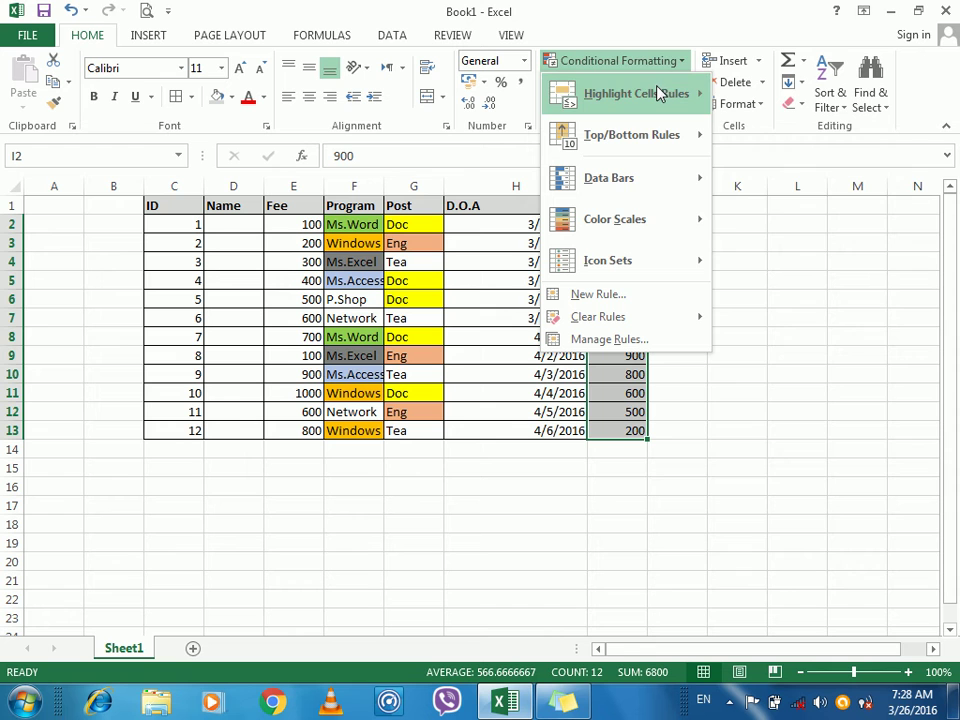
{"action": "mouse_move", "coordinate": [660, 93]}
{"action": "left_click", "coordinate": [822, 340]}
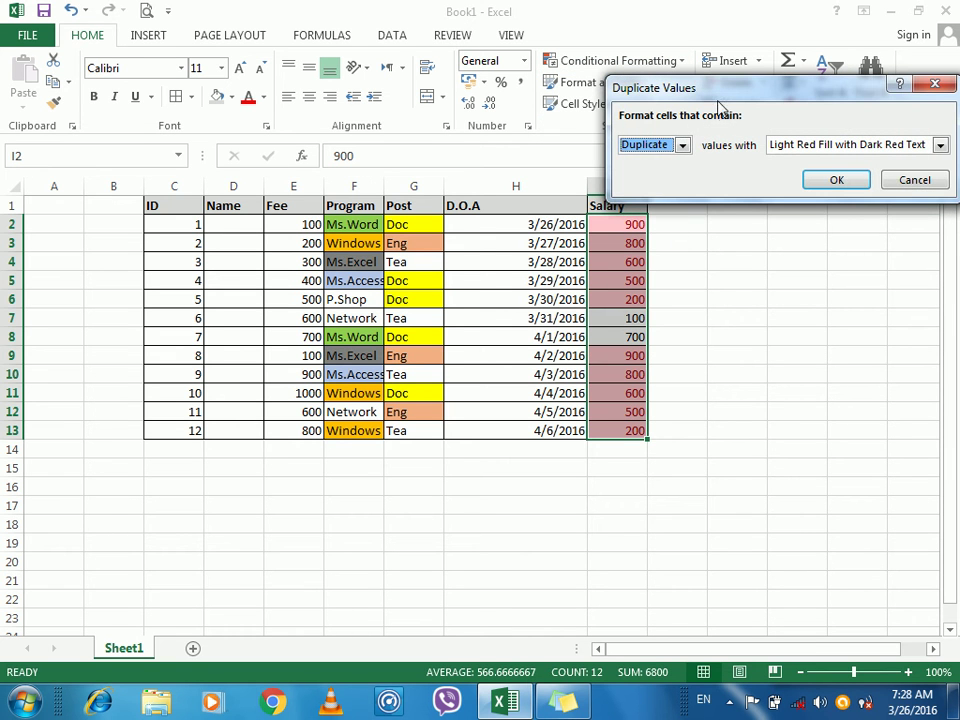
{"action": "left_click_drag", "start_coordinate": [714, 103], "coordinate": [724, 93]}
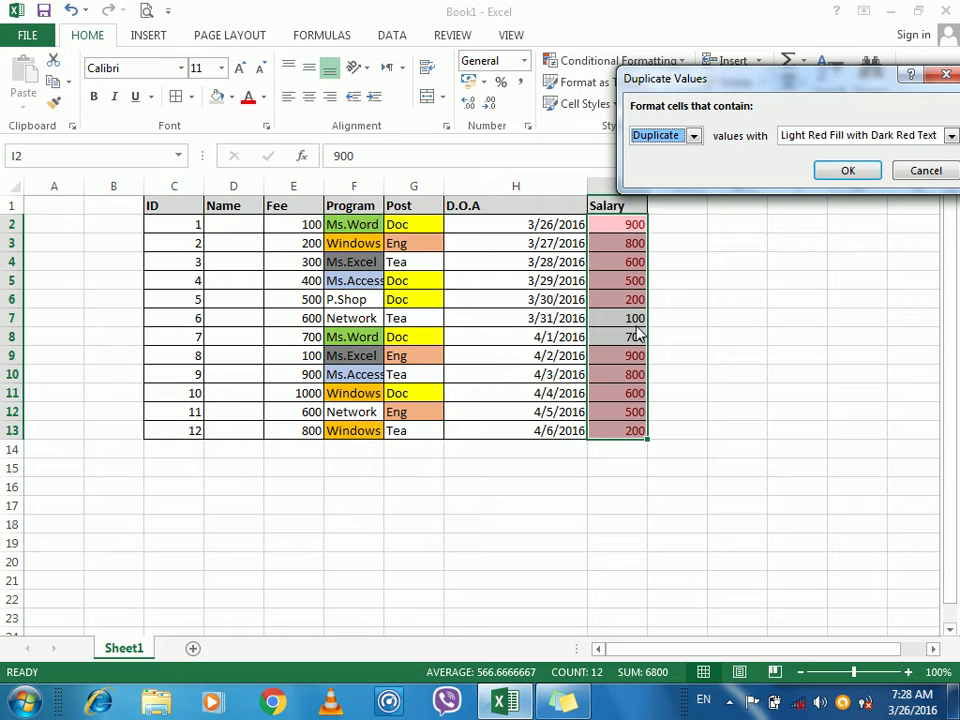
Switch the highlight rule to Unique values to preview its effect on the salaries
{"action": "left_click", "coordinate": [668, 138]}
{"action": "left_click", "coordinate": [655, 166]}
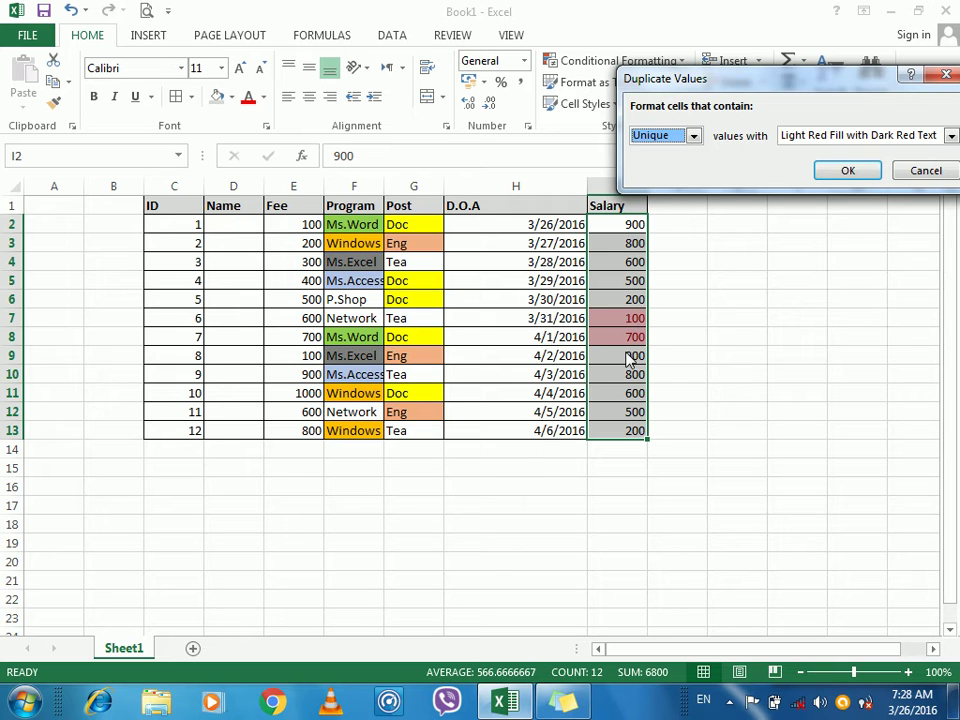
{"action": "left_click", "coordinate": [684, 143]}
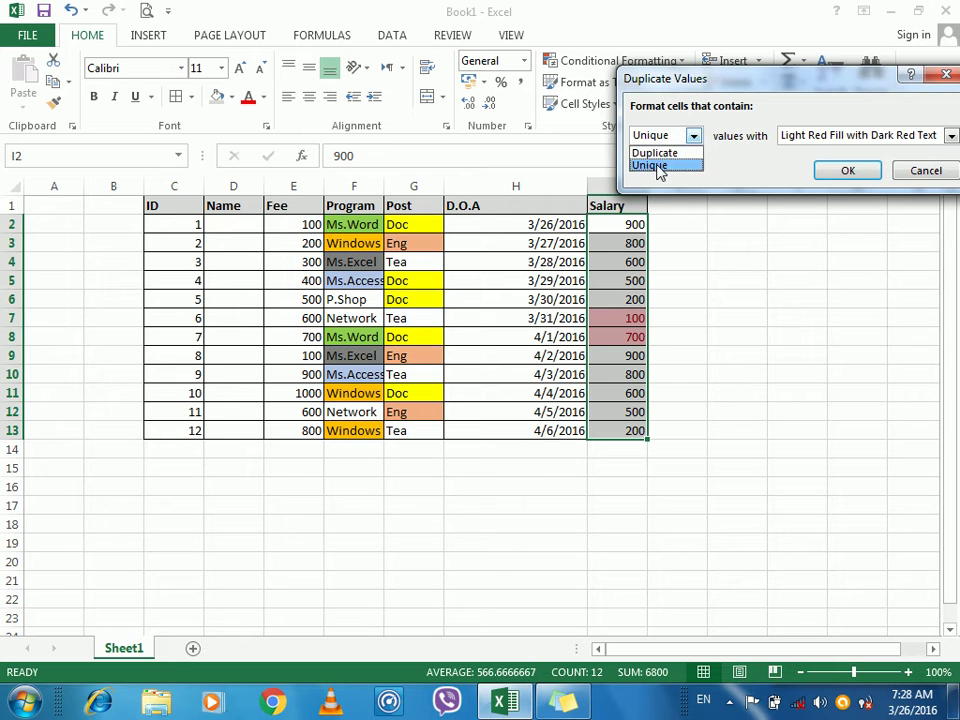
{"action": "left_click", "coordinate": [662, 165]}
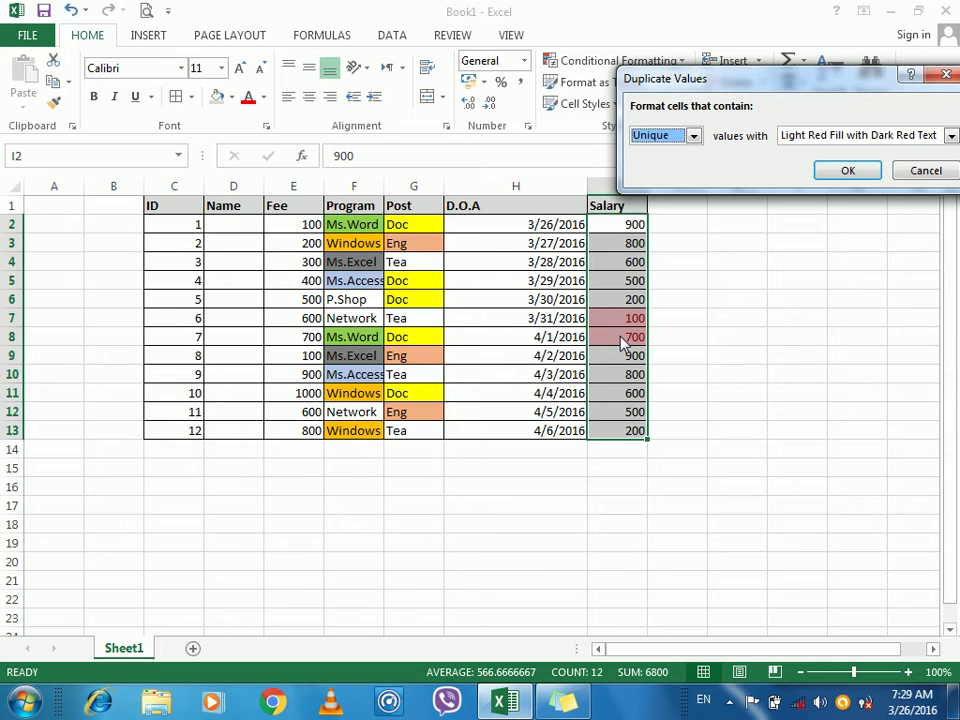
Set the highlight rule to Duplicate values and apply it to the Salary column
{"action": "left_click", "coordinate": [671, 135]}
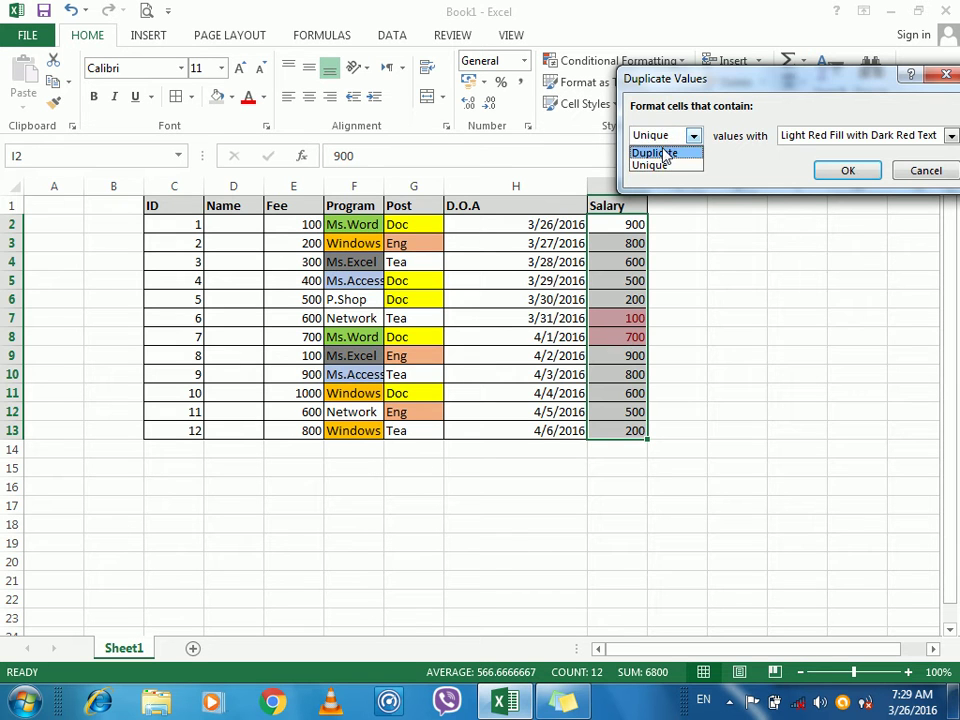
{"action": "left_click", "coordinate": [664, 154]}
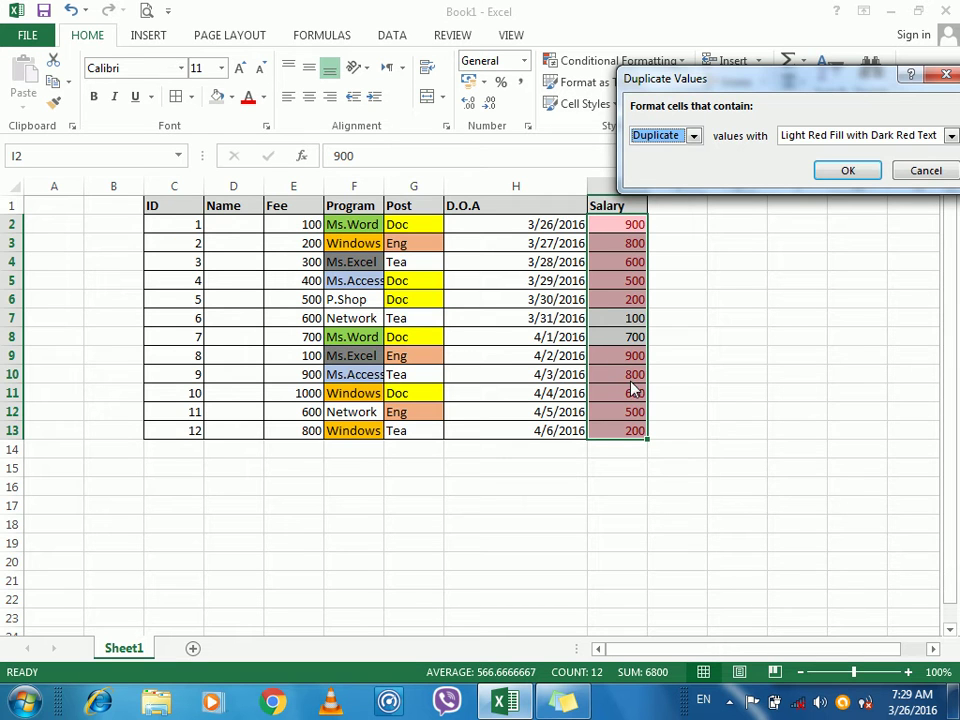
{"action": "left_click_drag", "start_coordinate": [755, 85], "coordinate": [628, 78]}
{"action": "left_click", "coordinate": [722, 161]}
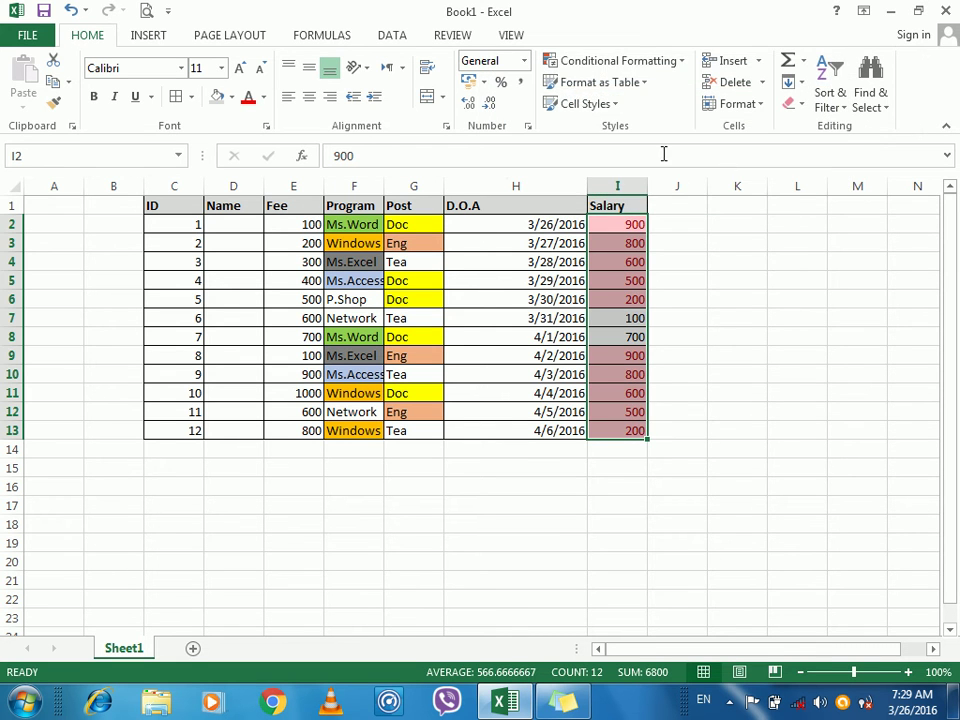
{"action": "left_click", "coordinate": [592, 62]}
{"action": "mouse_move", "coordinate": [606, 92]}
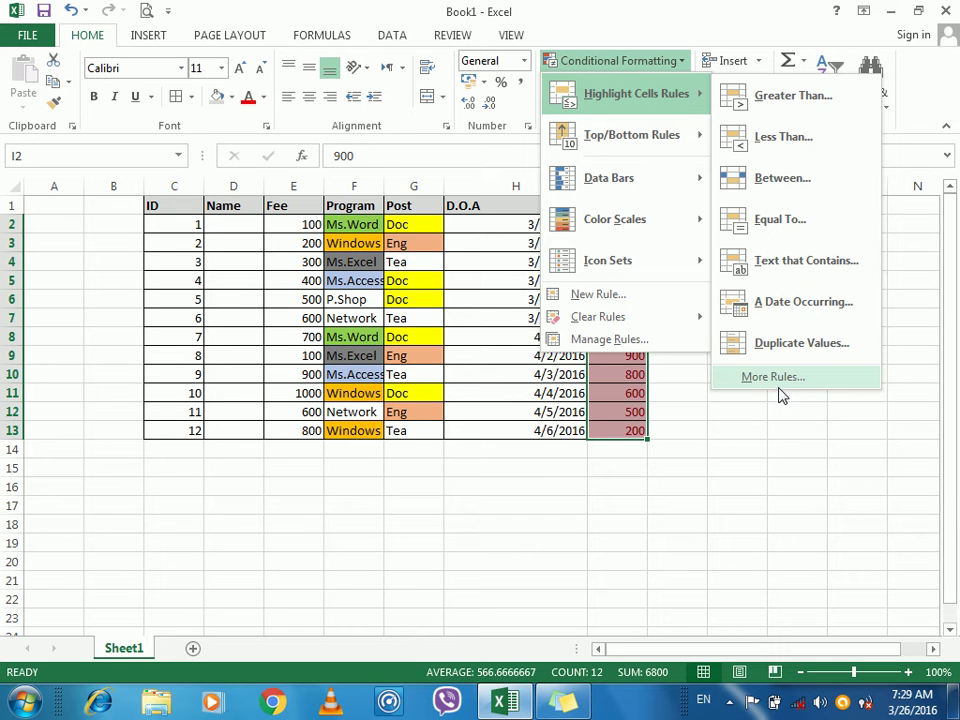
{"action": "left_click", "coordinate": [279, 296]}
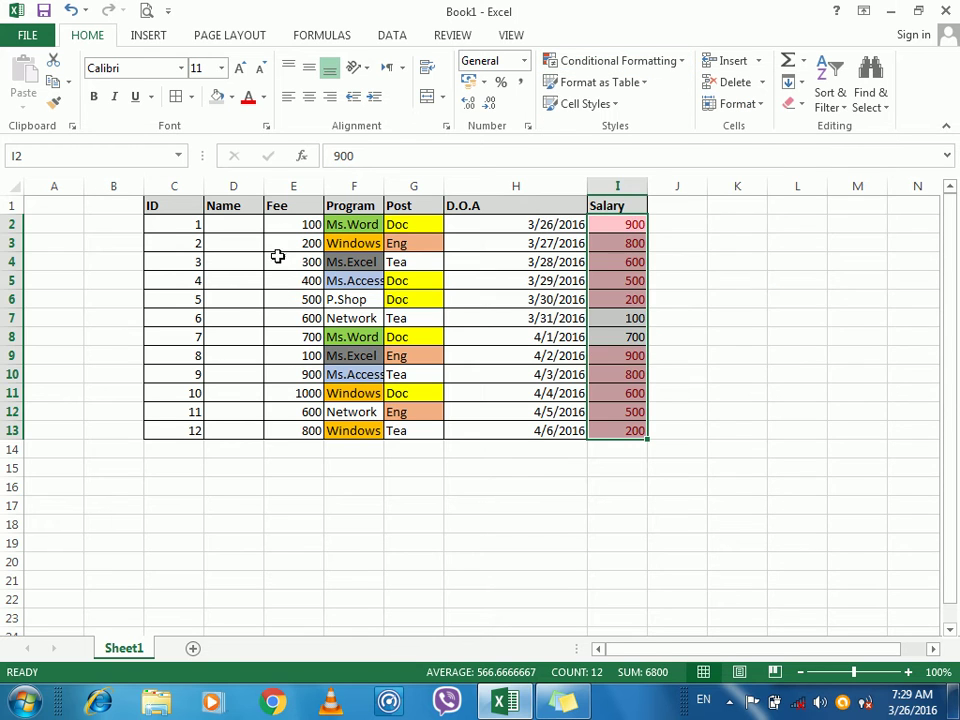
Start a new formatting rule on the fees in E2:E13 that formats only cells with Blanks
{"action": "left_click_drag", "start_coordinate": [290, 223], "coordinate": [297, 430]}
{"action": "left_click", "coordinate": [632, 60]}
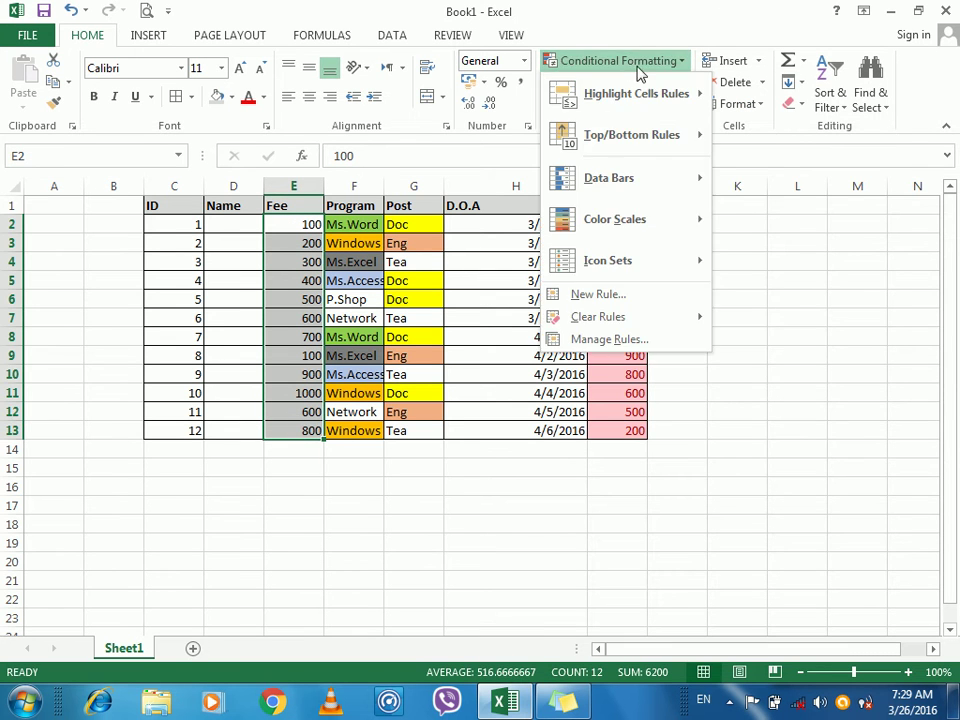
{"action": "mouse_move", "coordinate": [647, 88]}
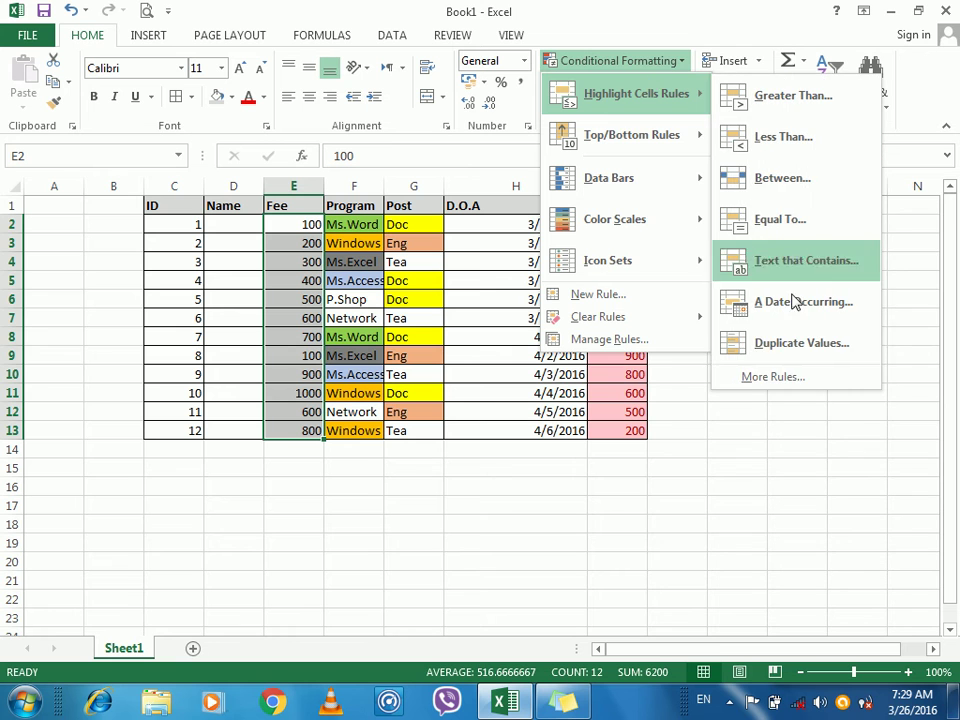
{"action": "left_click", "coordinate": [762, 390]}
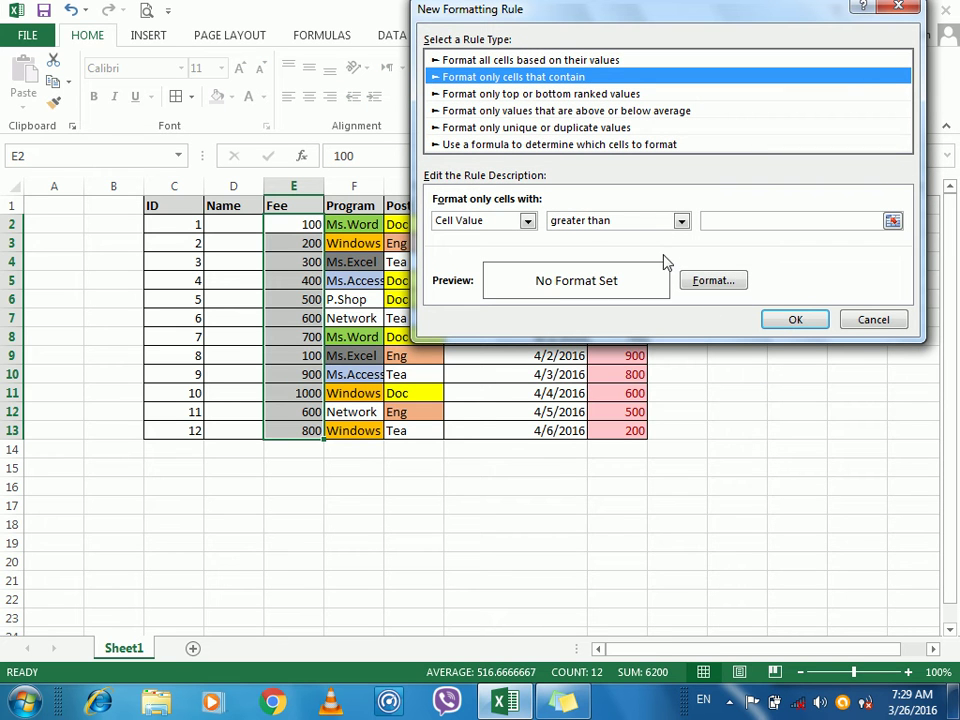
{"action": "left_click", "coordinate": [510, 222]}
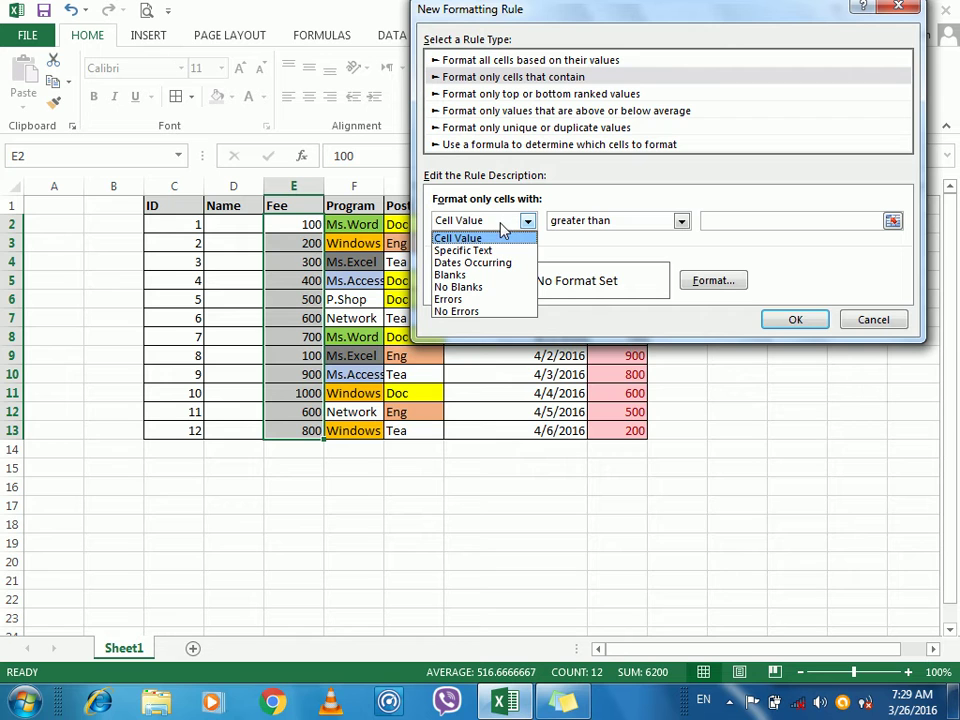
{"action": "left_click", "coordinate": [474, 275]}
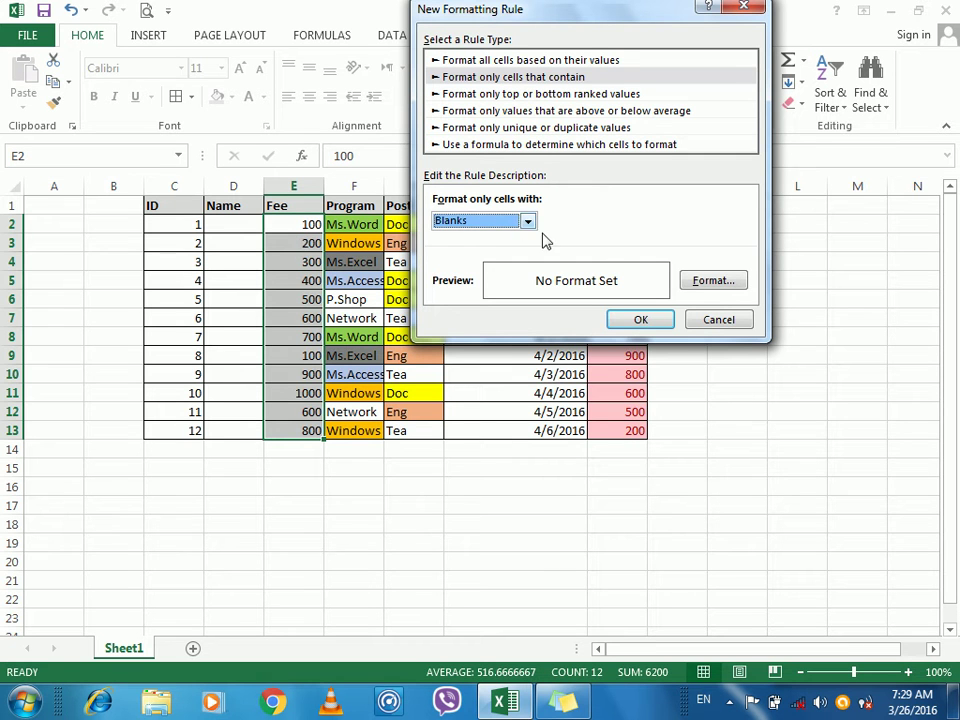
Give the blanks rule a red fill with a gold pattern color and a thin vertical stripe pattern style
{"action": "left_click", "coordinate": [704, 282]}
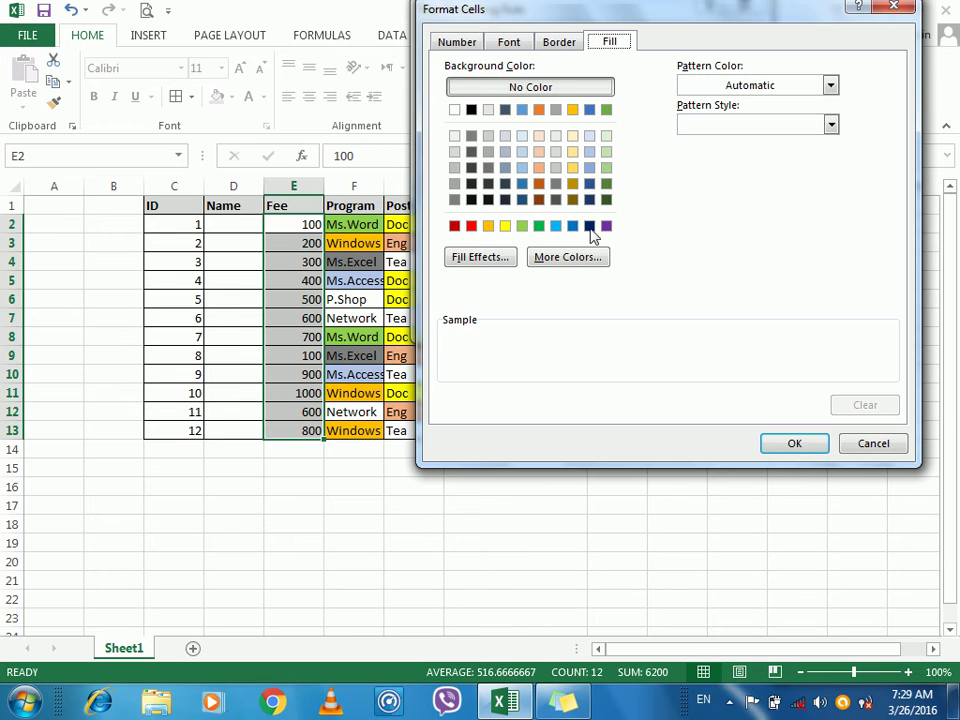
{"action": "left_click", "coordinate": [471, 225]}
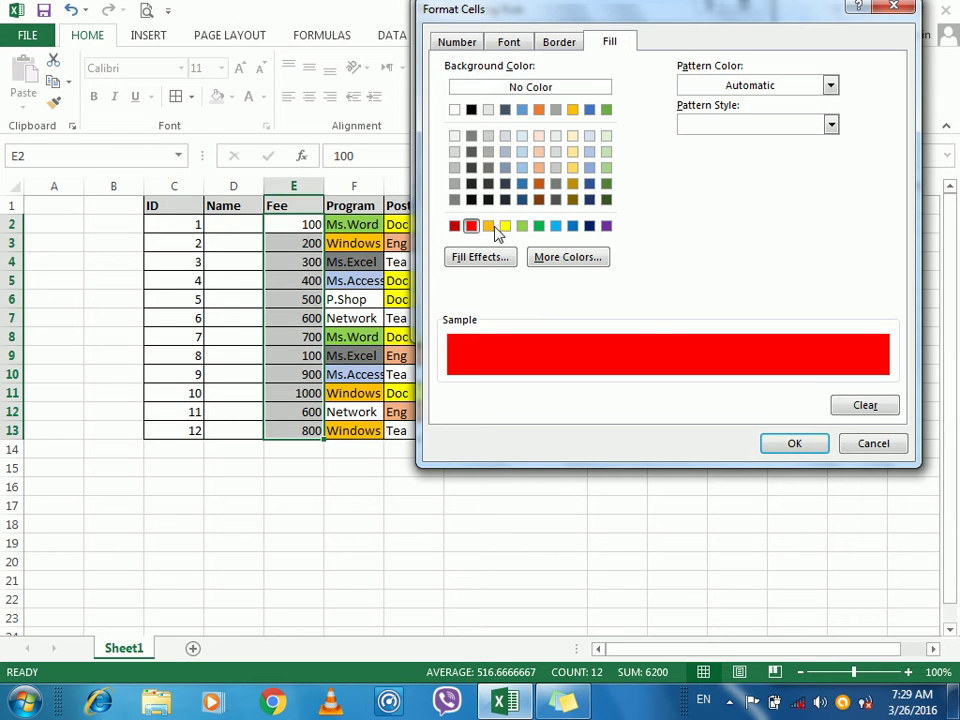
{"action": "left_click", "coordinate": [823, 90]}
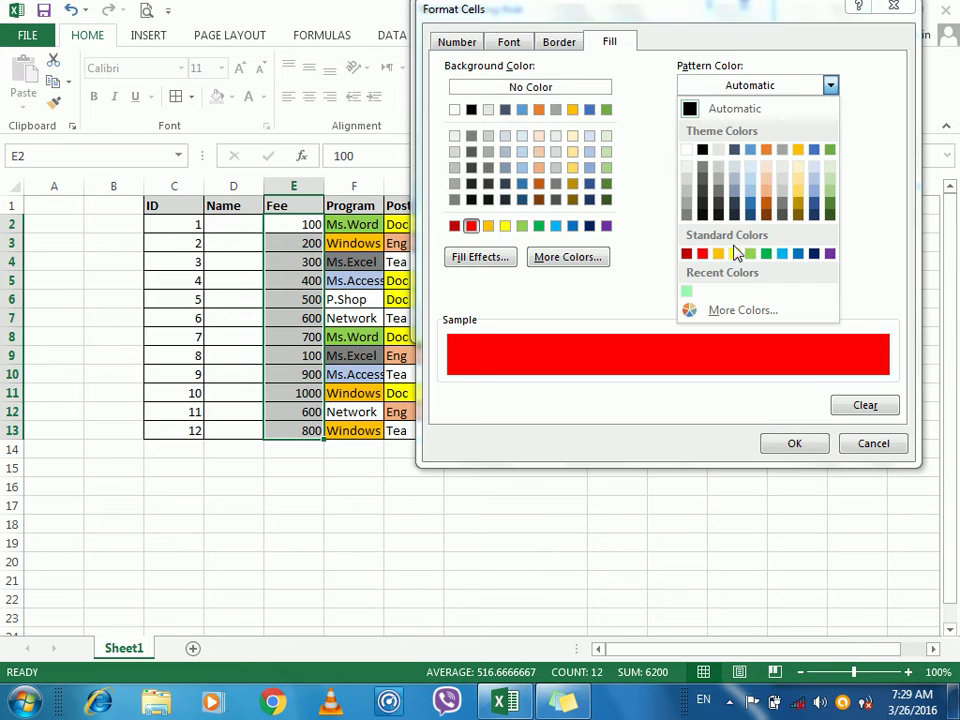
{"action": "left_click", "coordinate": [719, 256]}
{"action": "left_click", "coordinate": [776, 128]}
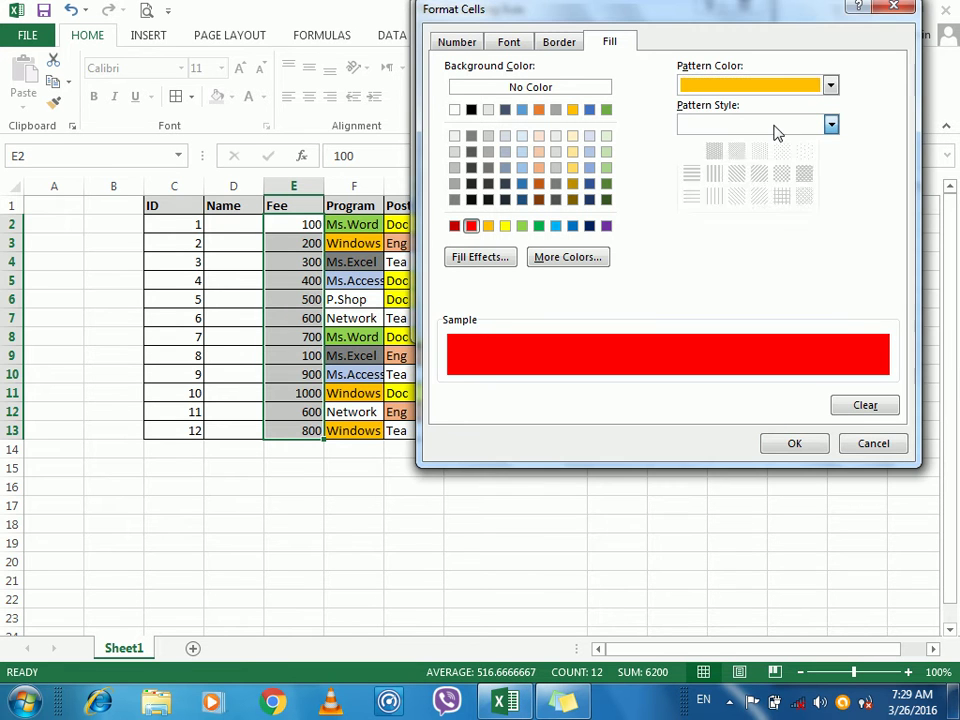
{"action": "left_click", "coordinate": [714, 197]}
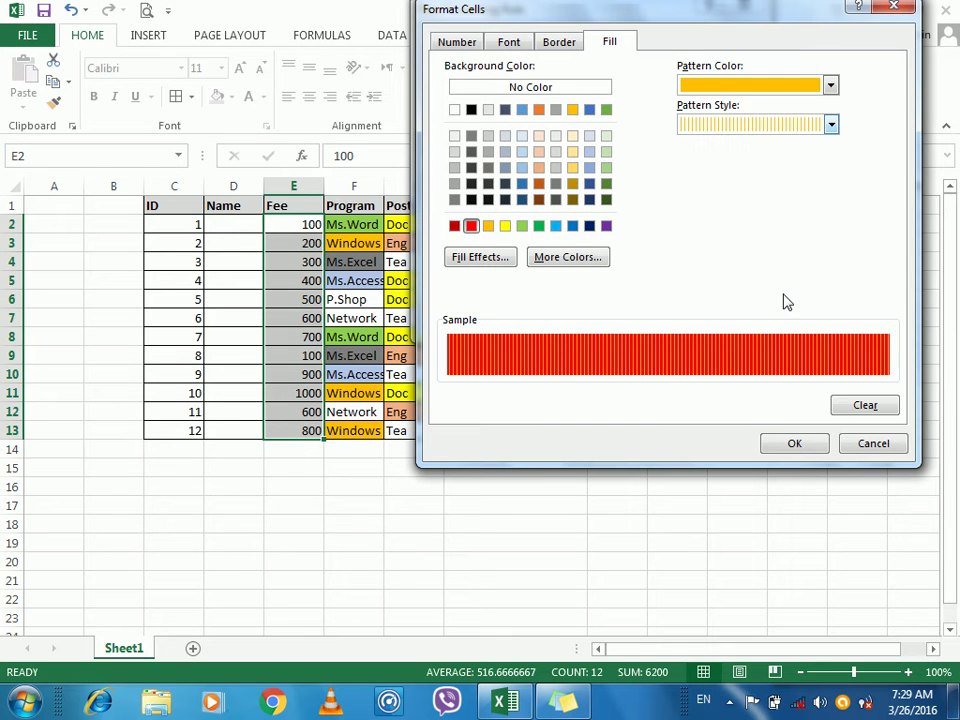
Change the rule's background color to light orange and apply the blanks rule to the Fee column
{"action": "left_click", "coordinate": [539, 168]}
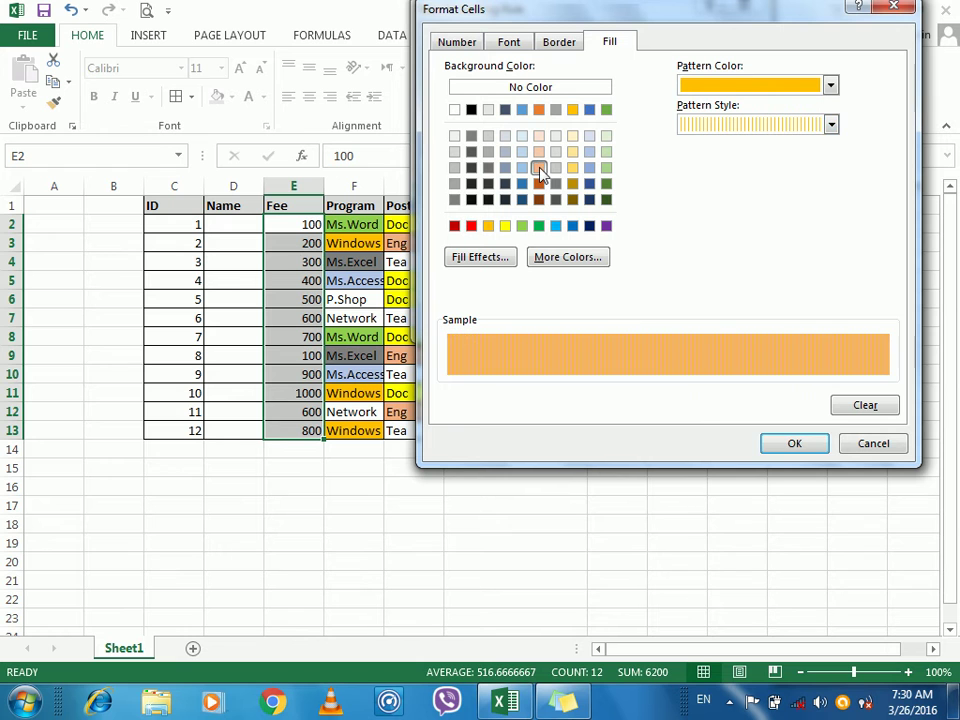
{"action": "left_click", "coordinate": [784, 444]}
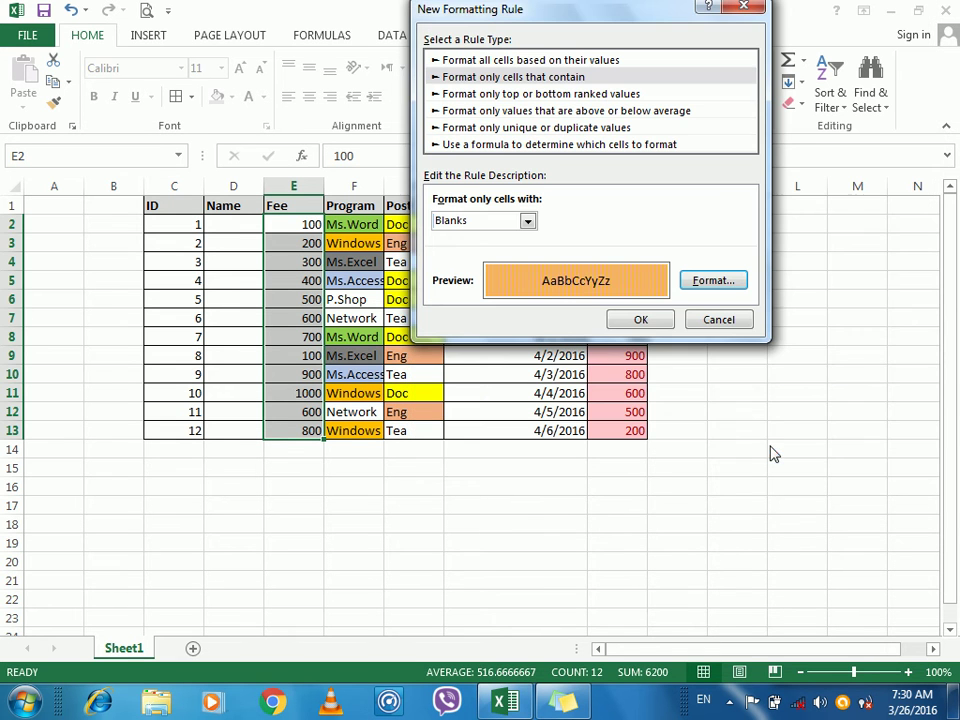
{"action": "left_click", "coordinate": [645, 321]}
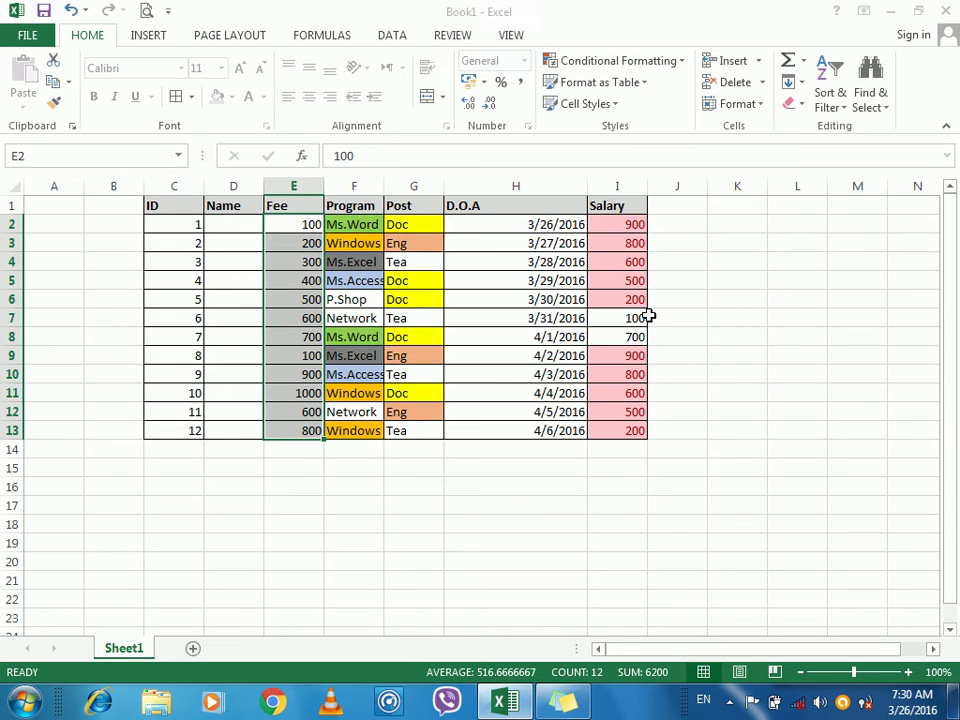
Clear the fee in E3 to test the blanks rule and re-enter 200 in the cell
{"action": "left_click", "coordinate": [302, 244]}
{"action": "key", "text": "BackSpace"}
{"action": "key", "text": "Return"}
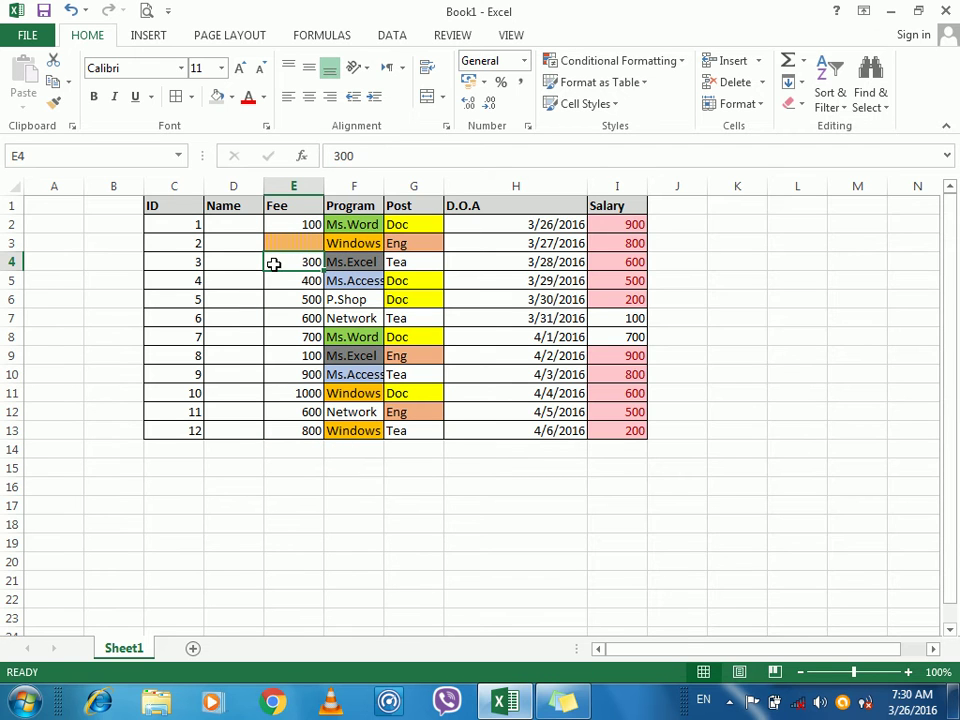
{"action": "left_click", "coordinate": [240, 282]}
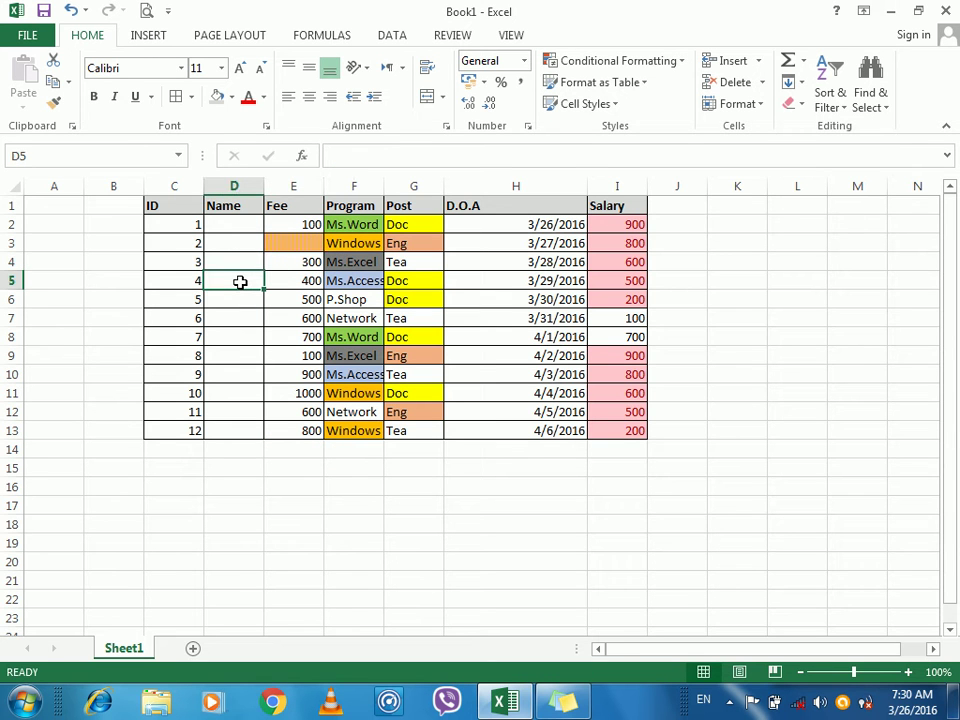
{"action": "left_click", "coordinate": [312, 247]}
{"action": "type", "text": "200"}
{"action": "key", "text": "ctrl+Return"}
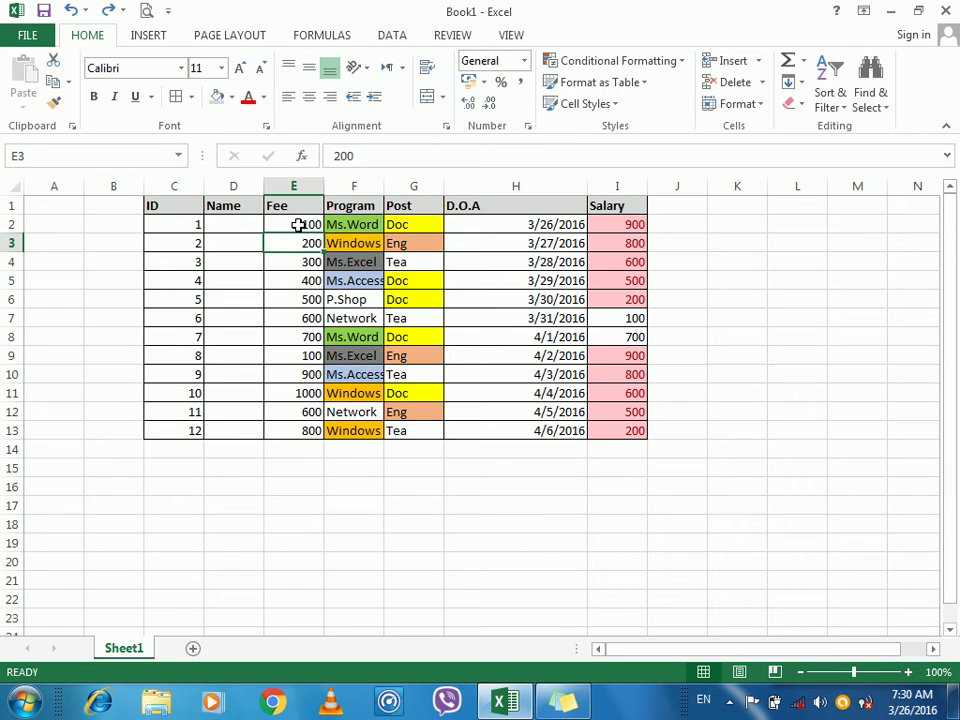
Clear the fees in cells E3, E6, E9 and E12
{"action": "key", "text": "BackSpace"}
{"action": "key", "text": "Down"}
{"action": "key", "text": "Down"}
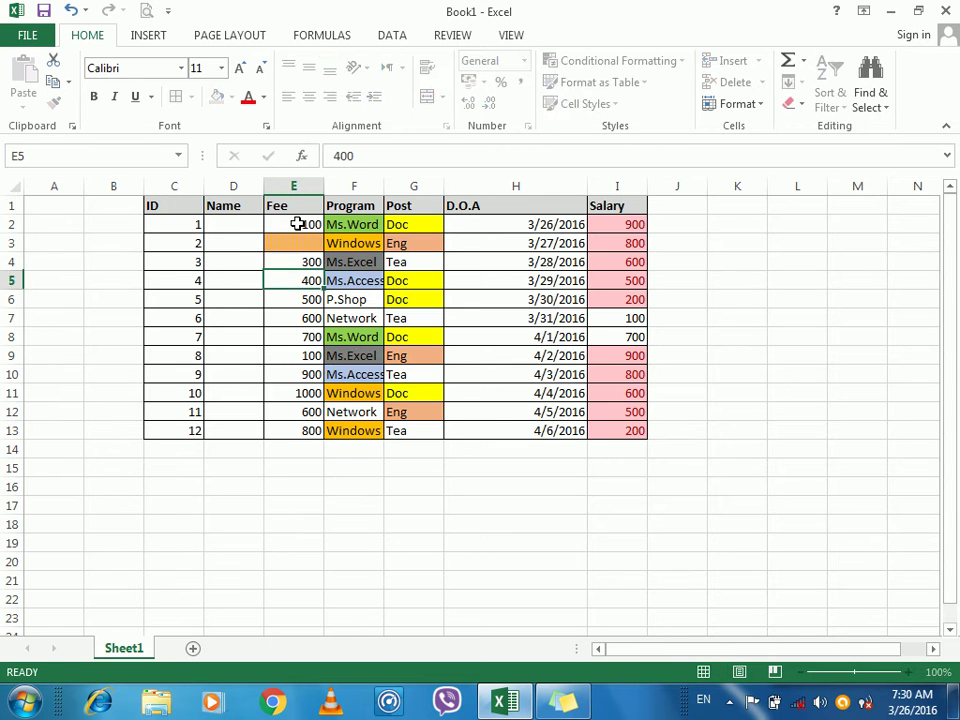
{"action": "key", "text": "Down"}
{"action": "key", "text": "BackSpace"}
{"action": "key", "text": "Down"}
{"action": "key", "text": "Down"}
{"action": "key", "text": "Down"}
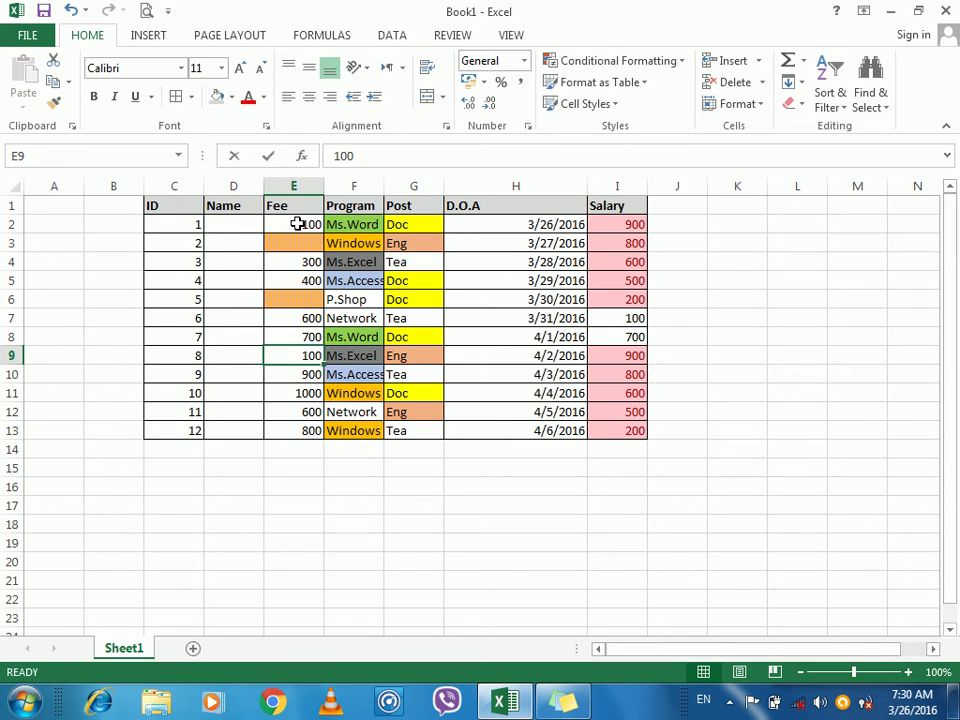
{"action": "key", "text": "BackSpace"}
{"action": "key", "text": "Down"}
{"action": "key", "text": "Down"}
{"action": "key", "text": "Down"}
{"action": "key", "text": "BackSpace"}
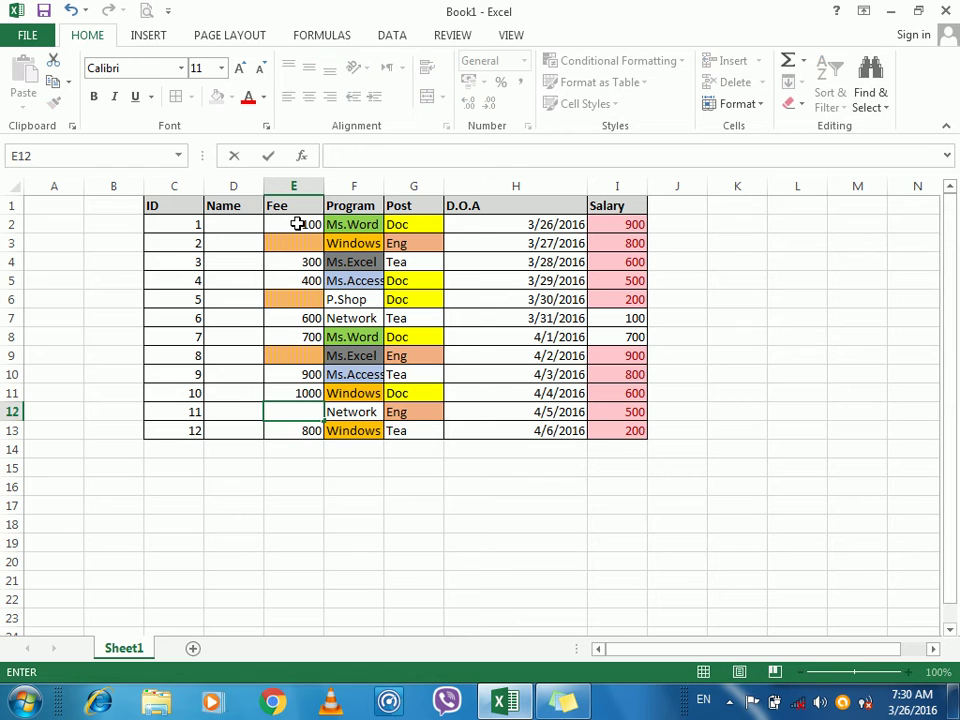
{"action": "key", "text": "Down"}
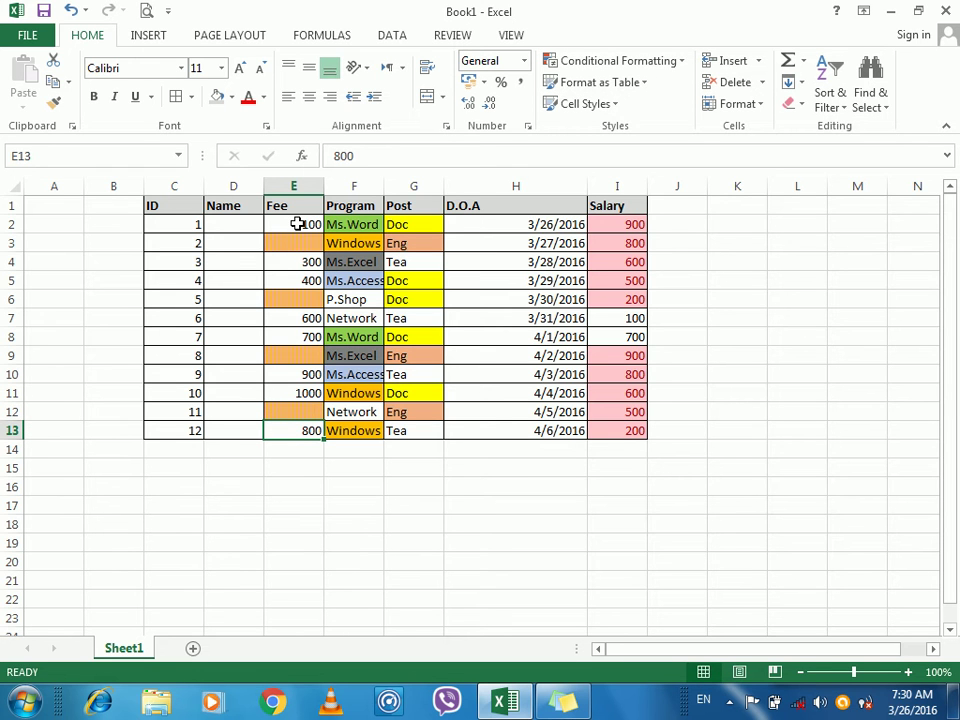
{"action": "left_click", "coordinate": [294, 240]}
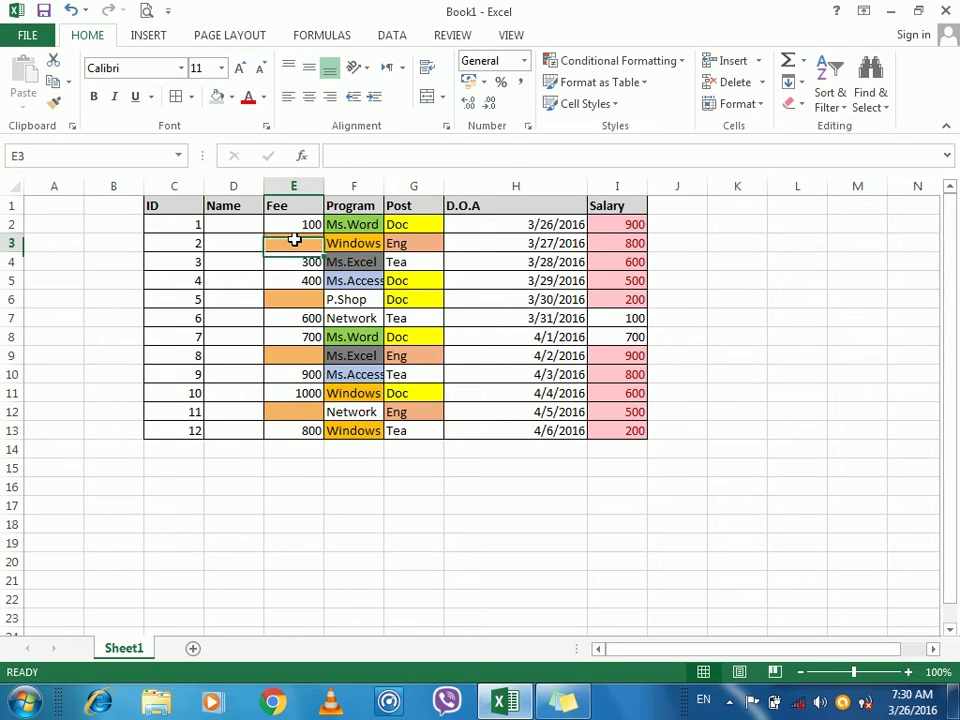
{"action": "left_click", "coordinate": [233, 226]}
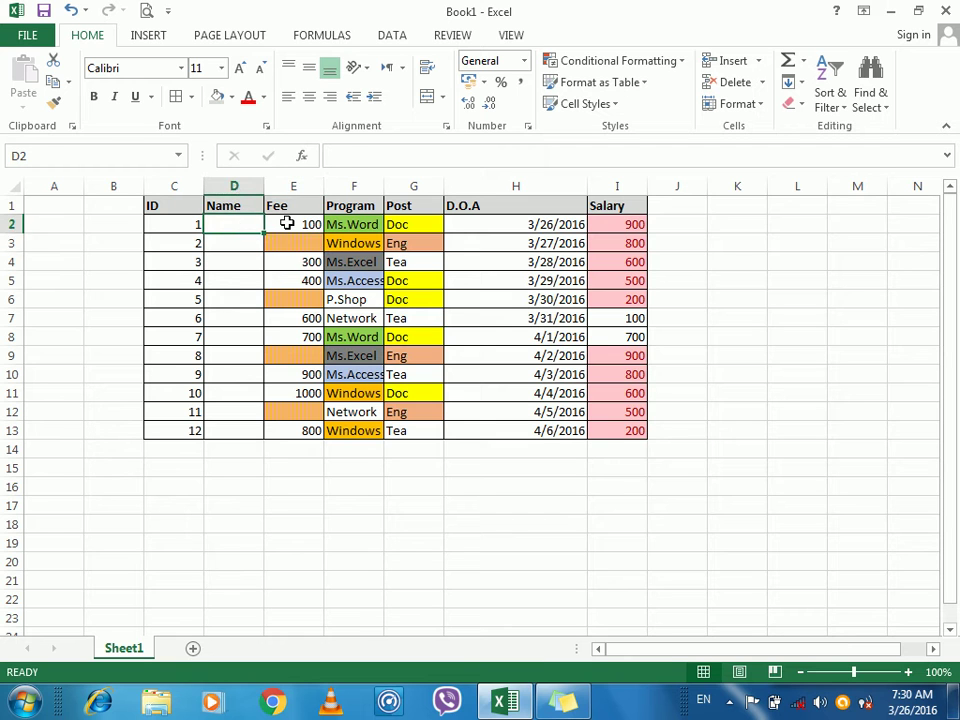
Start another formatting rule on the fees in E2:E13 for cells with Specific Text containing a value
{"action": "left_click_drag", "start_coordinate": [287, 224], "coordinate": [286, 430]}
{"action": "left_click", "coordinate": [645, 66]}
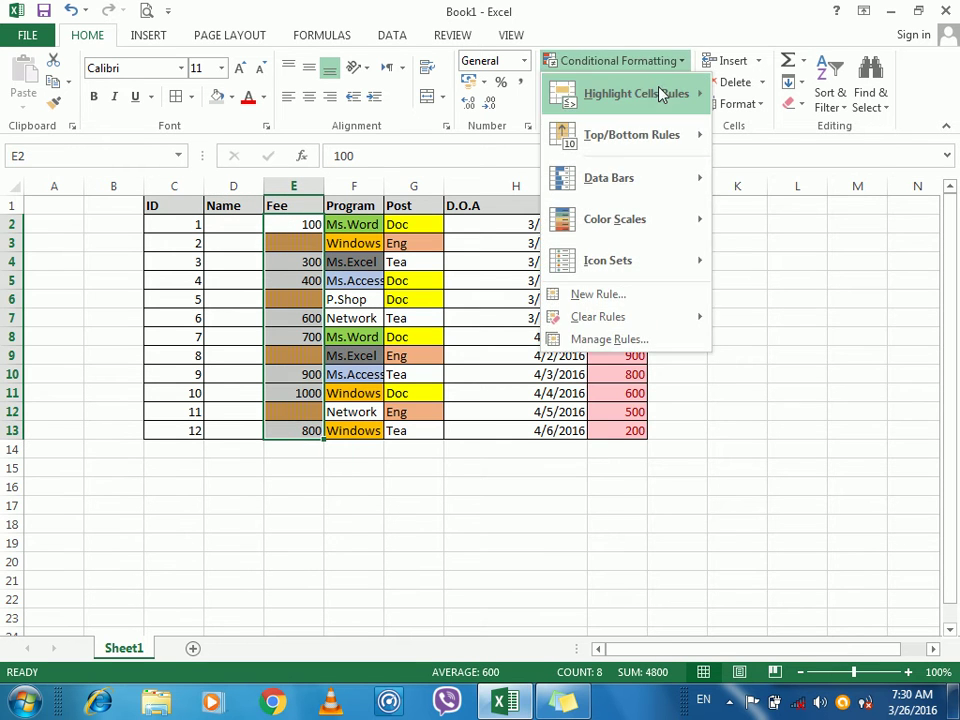
{"action": "mouse_move", "coordinate": [654, 93]}
{"action": "left_click", "coordinate": [806, 385]}
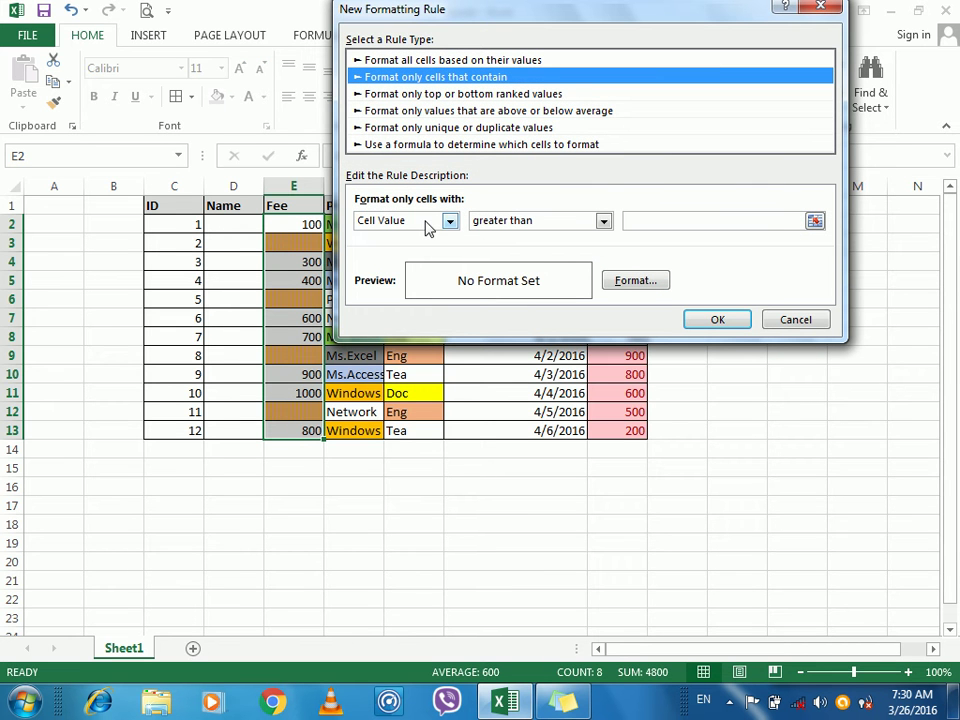
{"action": "left_click", "coordinate": [429, 224]}
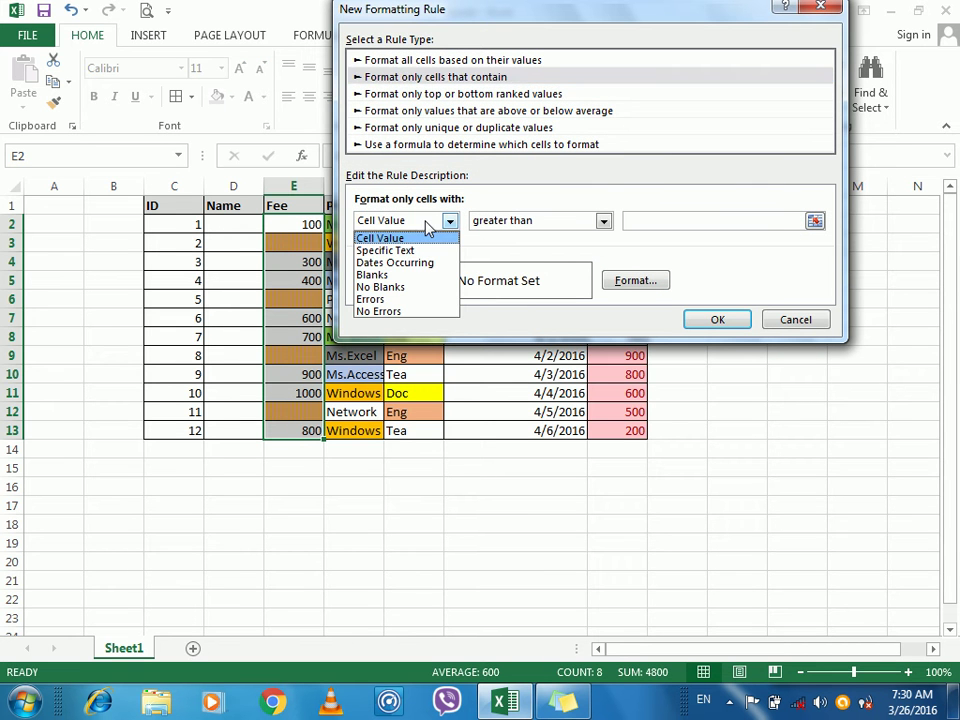
{"action": "left_click", "coordinate": [405, 250]}
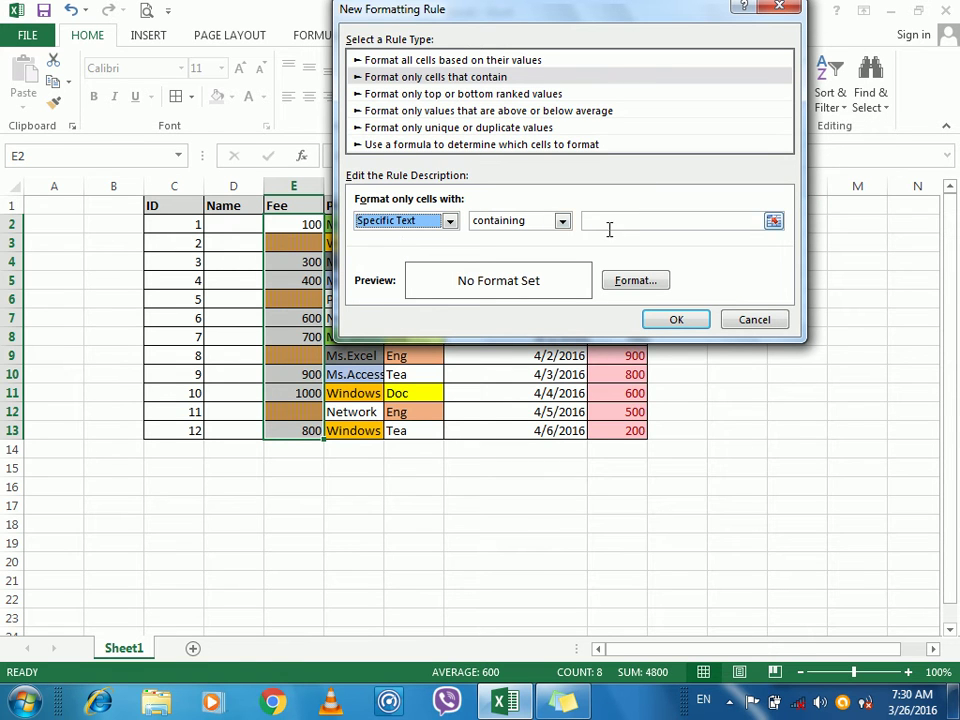
{"action": "left_click", "coordinate": [379, 221]}
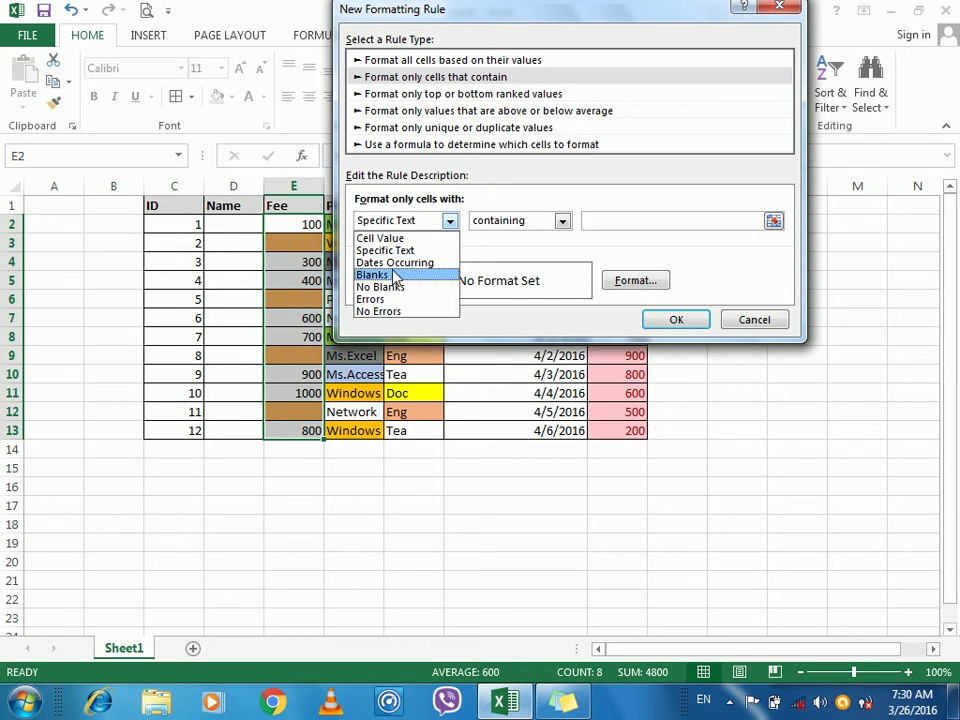
{"action": "left_click", "coordinate": [392, 252]}
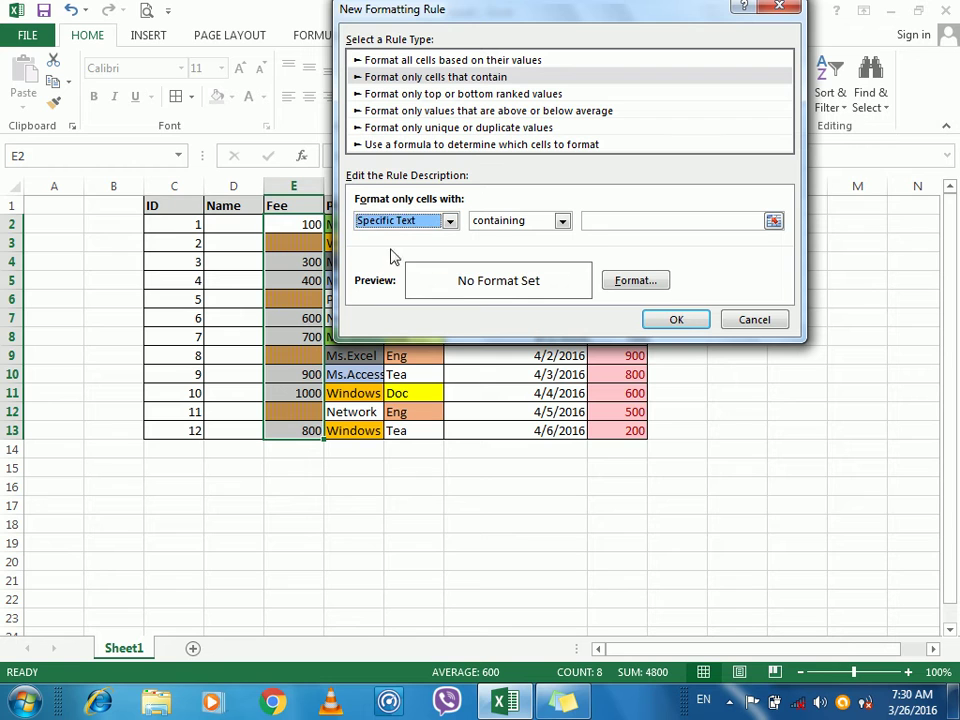
{"action": "left_click", "coordinate": [605, 221]}
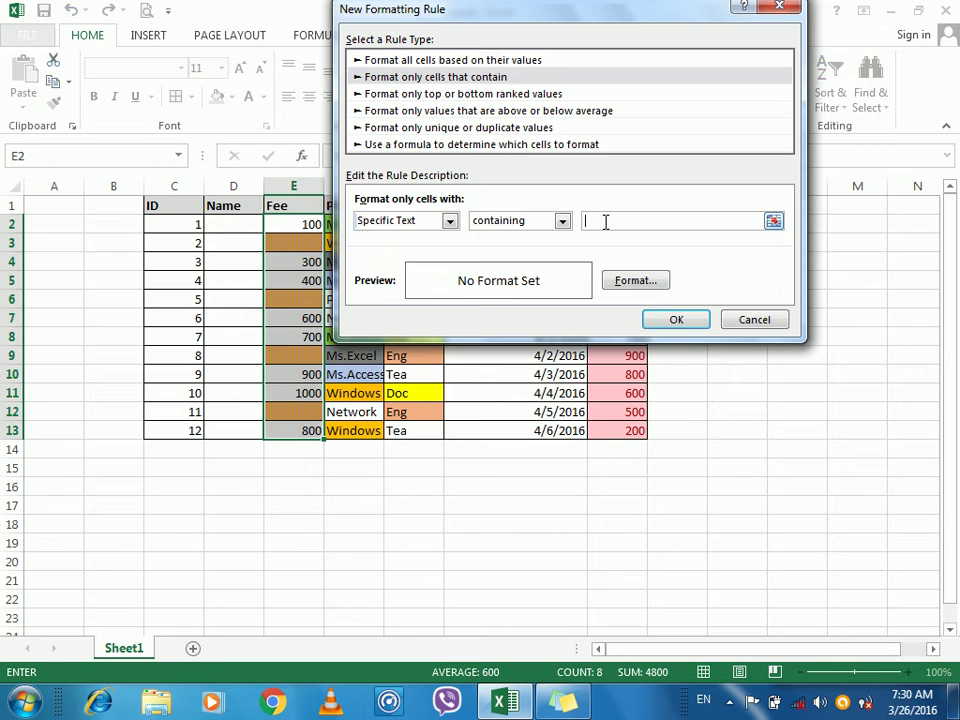
Try the not containing and ending with conditions for the Specific Text rule on the fees and discard the rule
{"action": "left_click", "coordinate": [561, 222]}
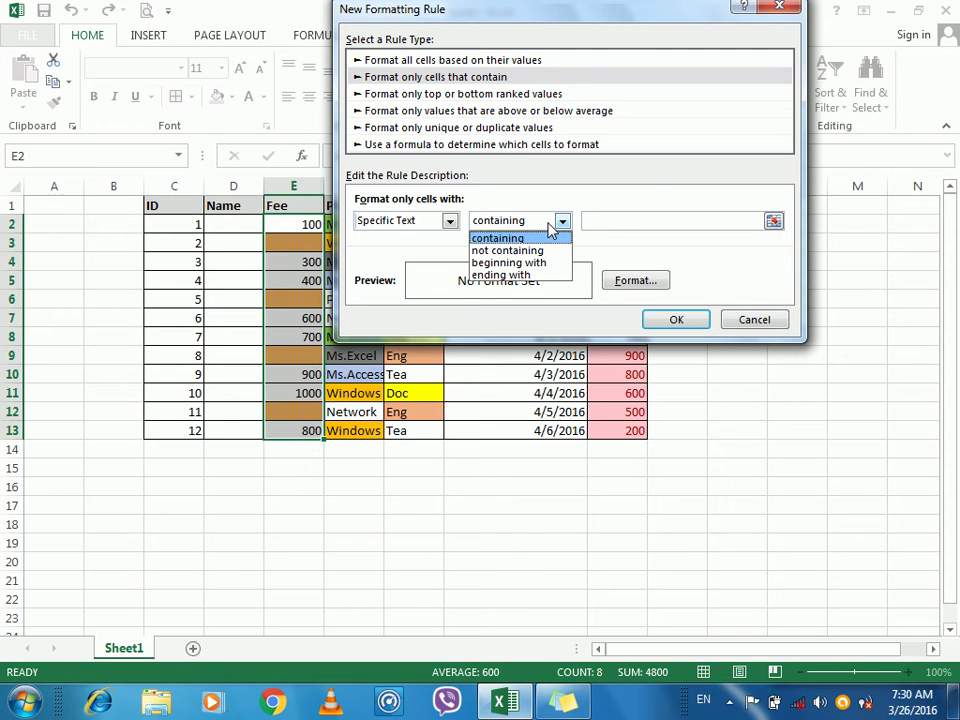
{"action": "left_click", "coordinate": [546, 251]}
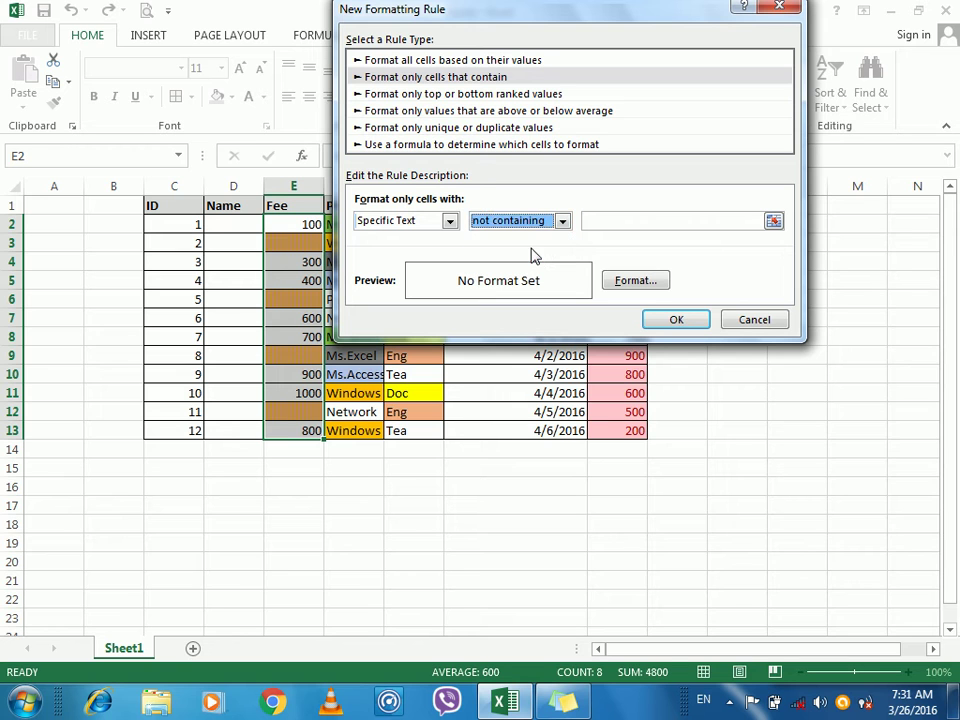
{"action": "left_click", "coordinate": [596, 222]}
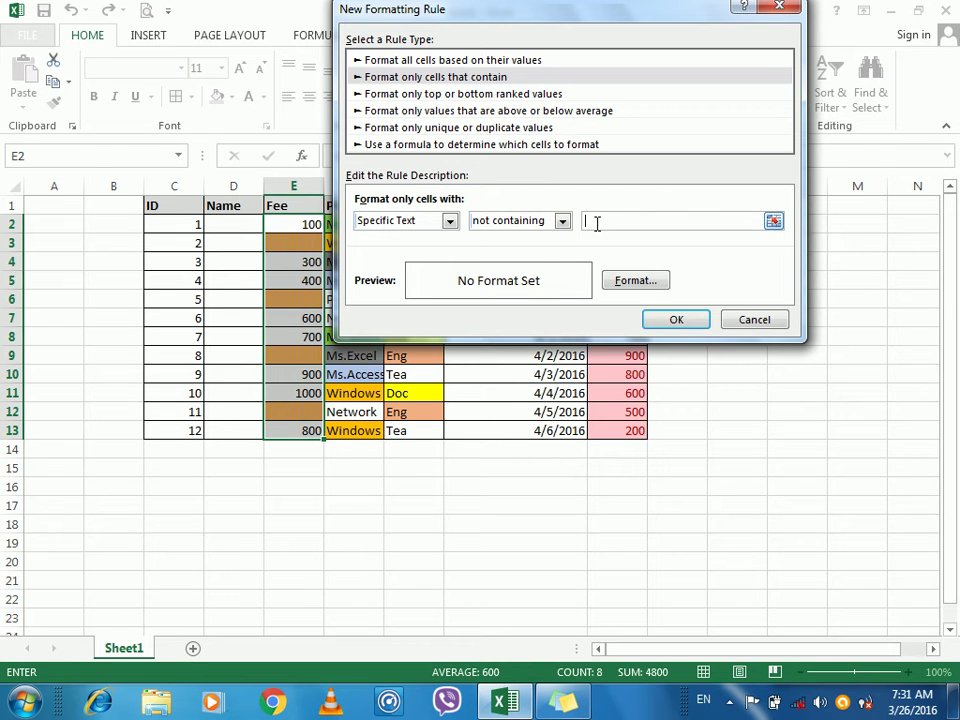
{"action": "left_click", "coordinate": [561, 221]}
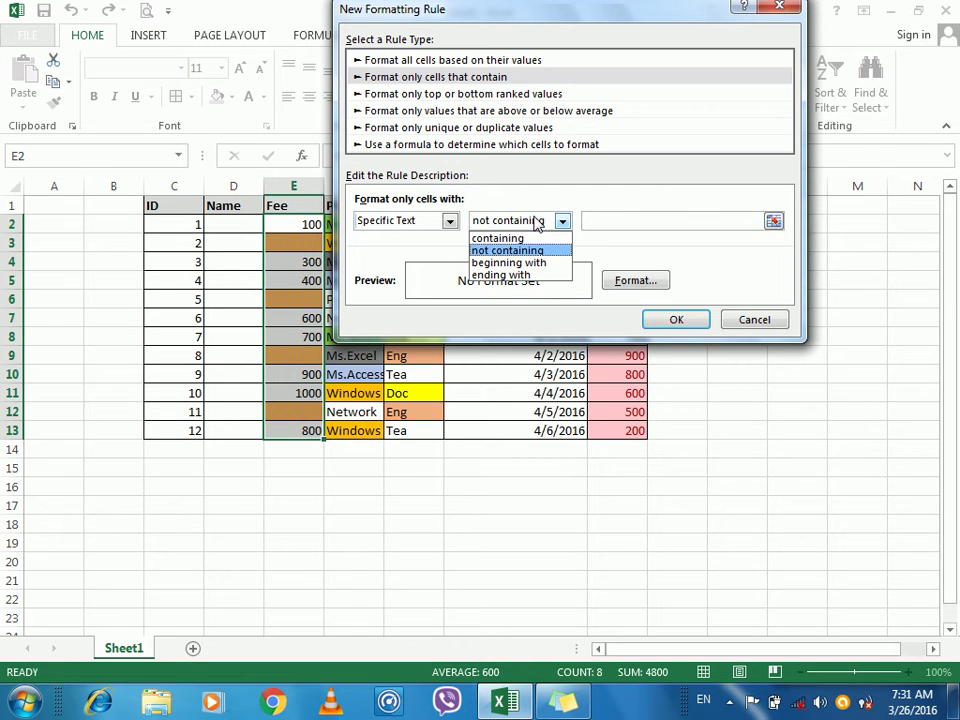
{"action": "left_click", "coordinate": [508, 275]}
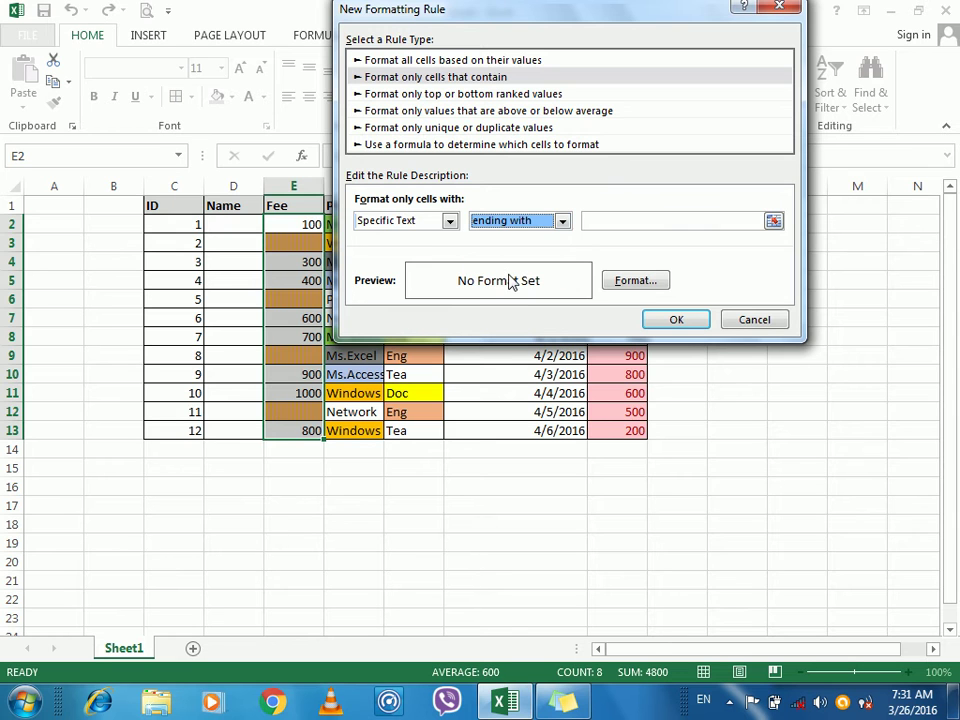
{"action": "left_click", "coordinate": [599, 222]}
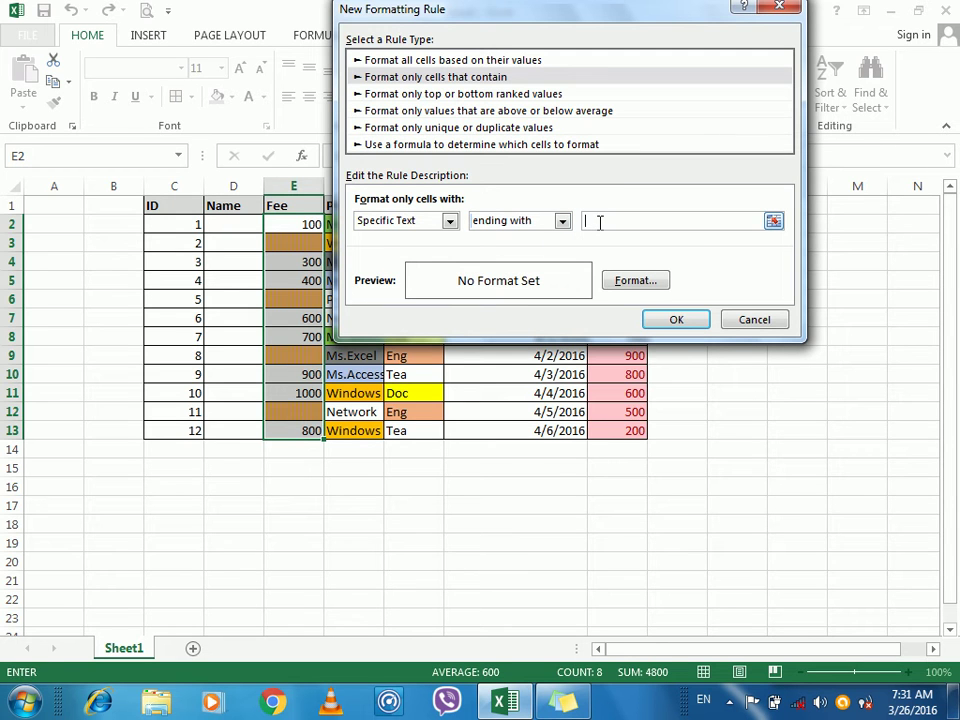
{"action": "left_click", "coordinate": [756, 319]}
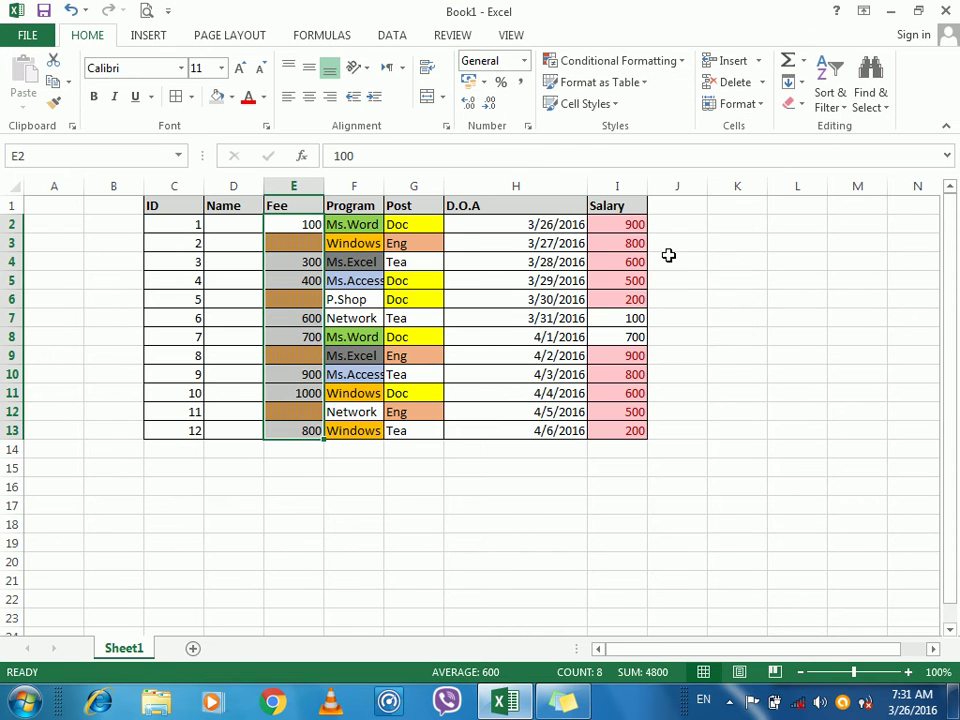
{"action": "left_click", "coordinate": [593, 61]}
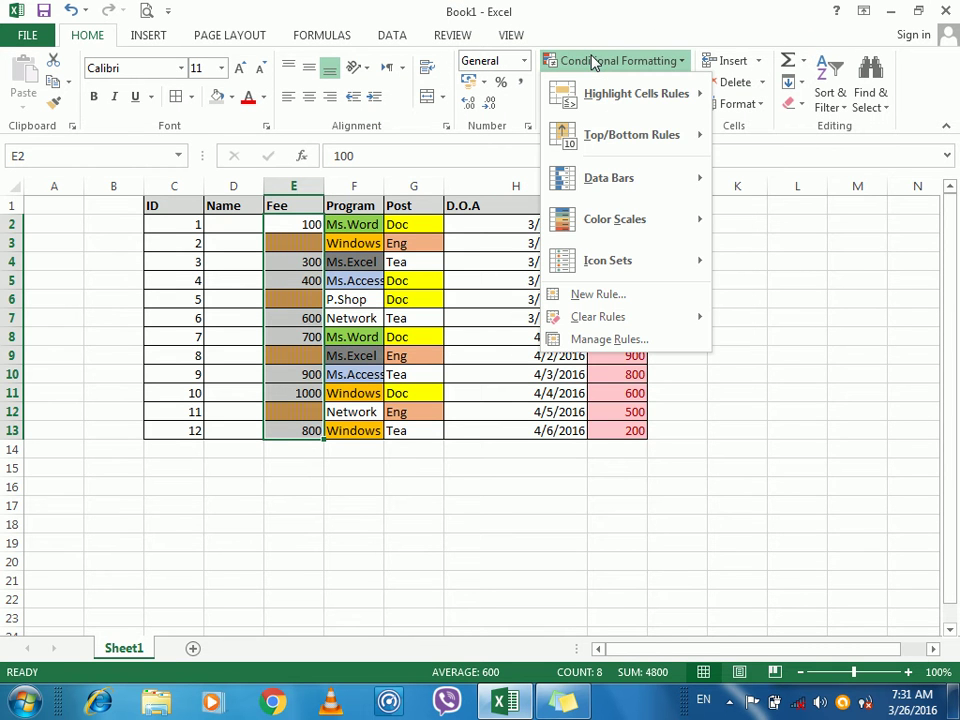
{"action": "mouse_move", "coordinate": [620, 140]}
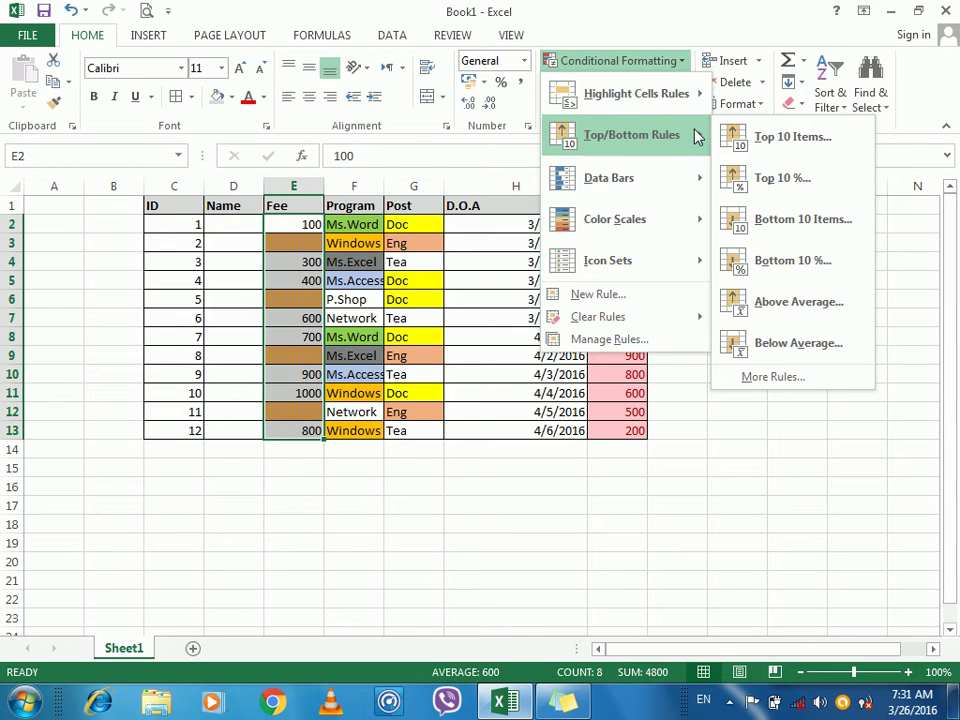
{"action": "left_click", "coordinate": [681, 39]}
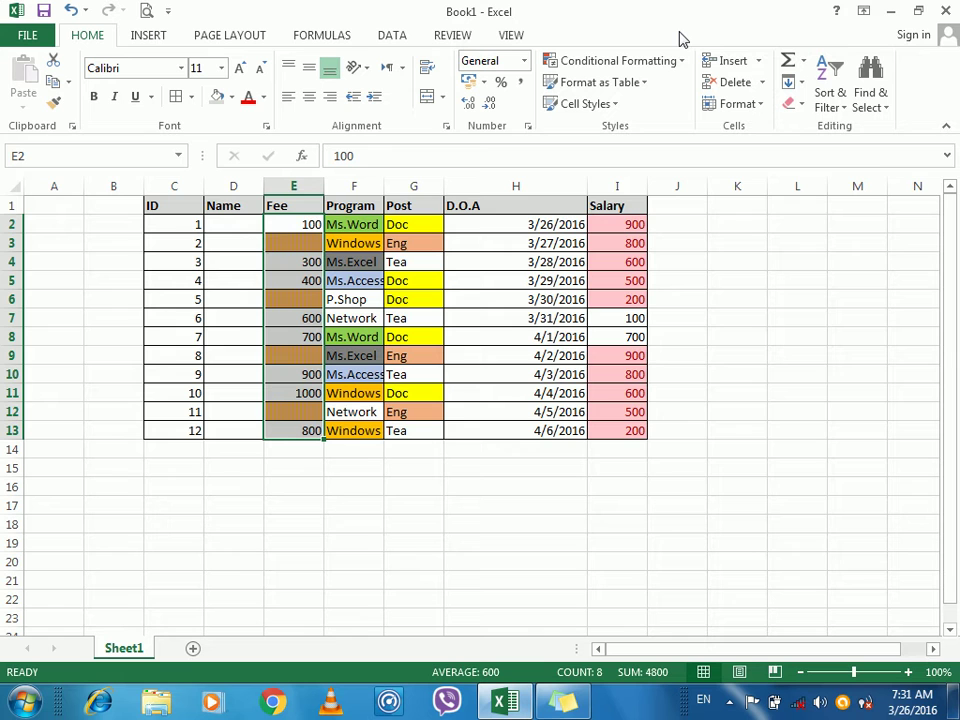
{"action": "left_click", "coordinate": [346, 224]}
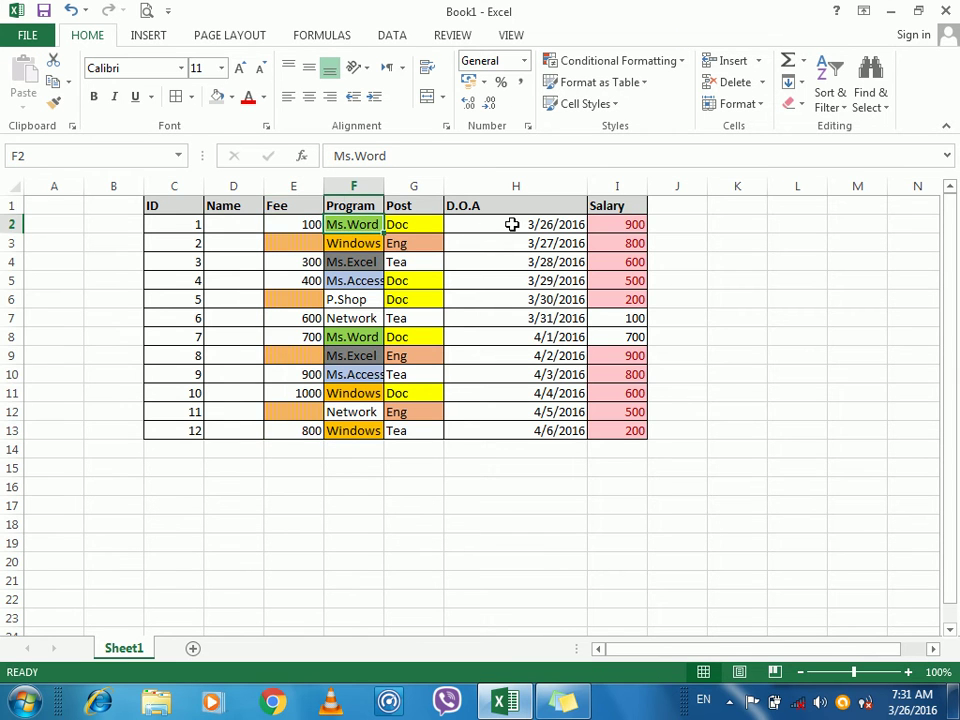
Try a Top 10 Items rule on the salaries in I2:I13 and cancel it
{"action": "left_click_drag", "start_coordinate": [620, 224], "coordinate": [628, 422]}
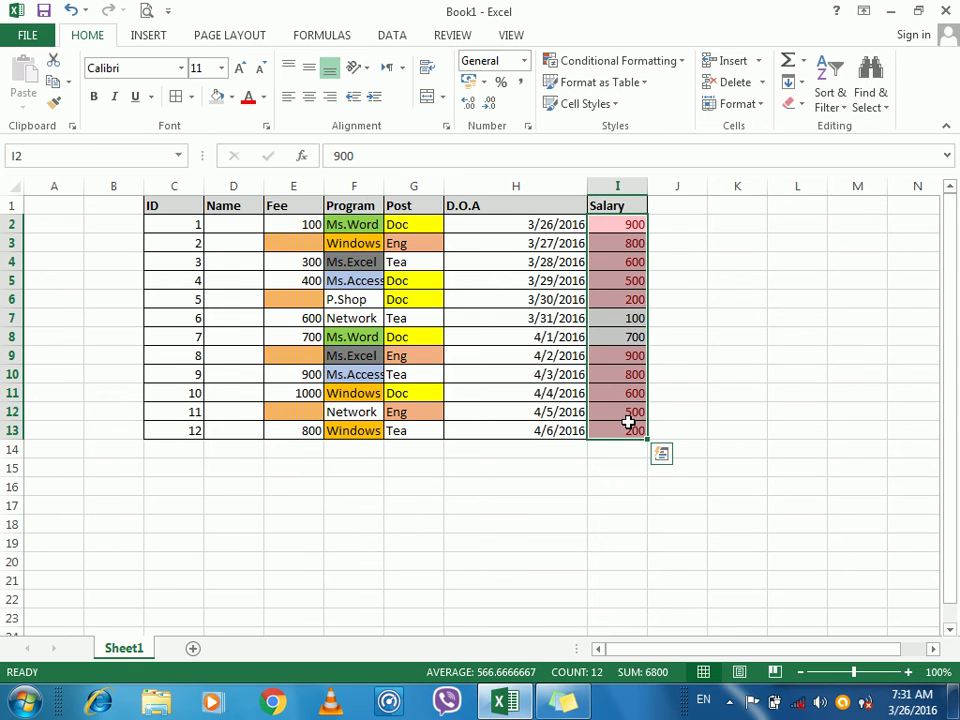
{"action": "left_click", "coordinate": [653, 67]}
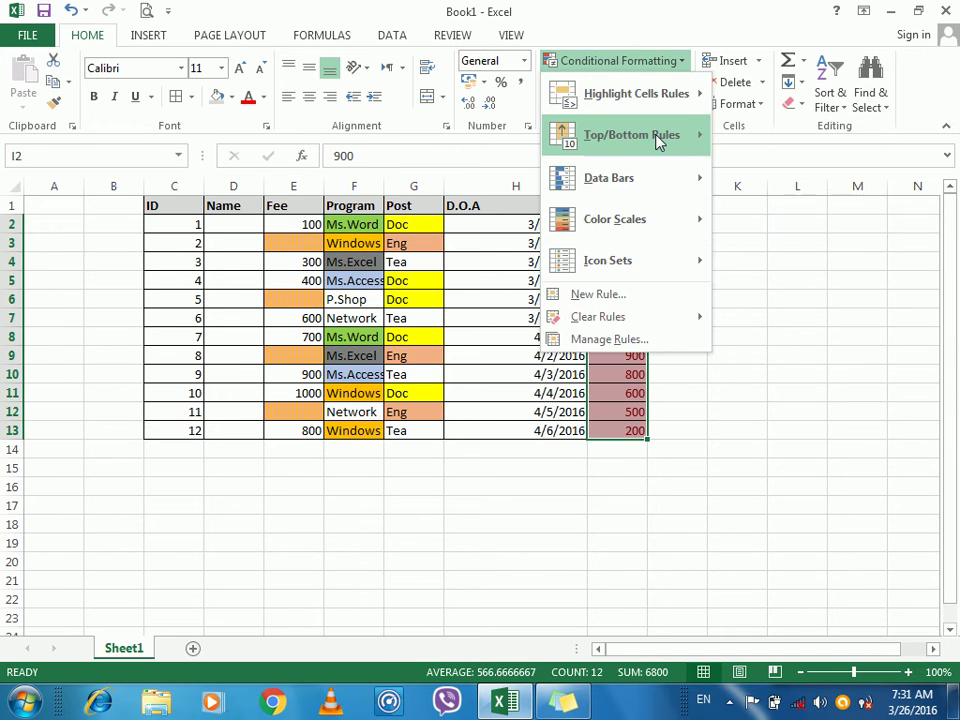
{"action": "mouse_move", "coordinate": [657, 142]}
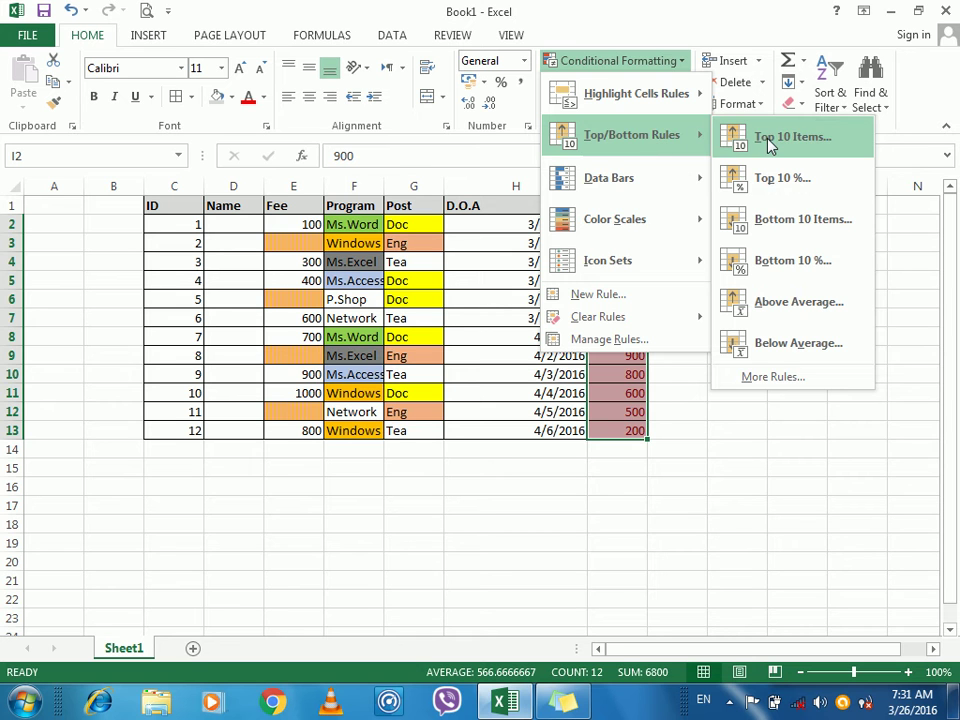
{"action": "left_click", "coordinate": [770, 141]}
{"action": "left_click_drag", "start_coordinate": [617, 119], "coordinate": [830, 106]}
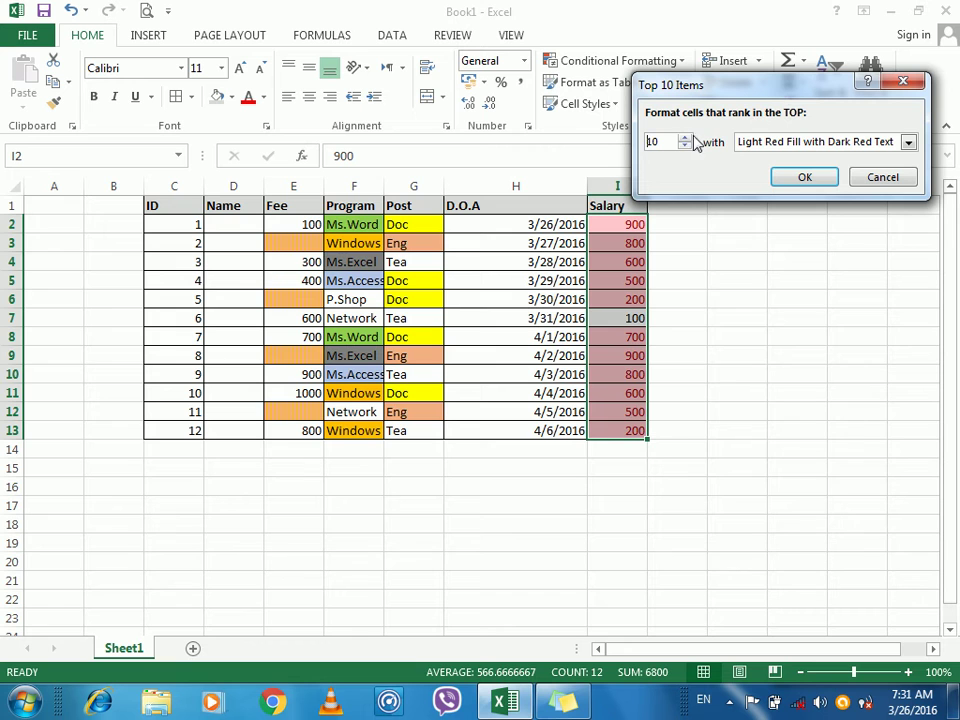
{"action": "double_click", "coordinate": [655, 141]}
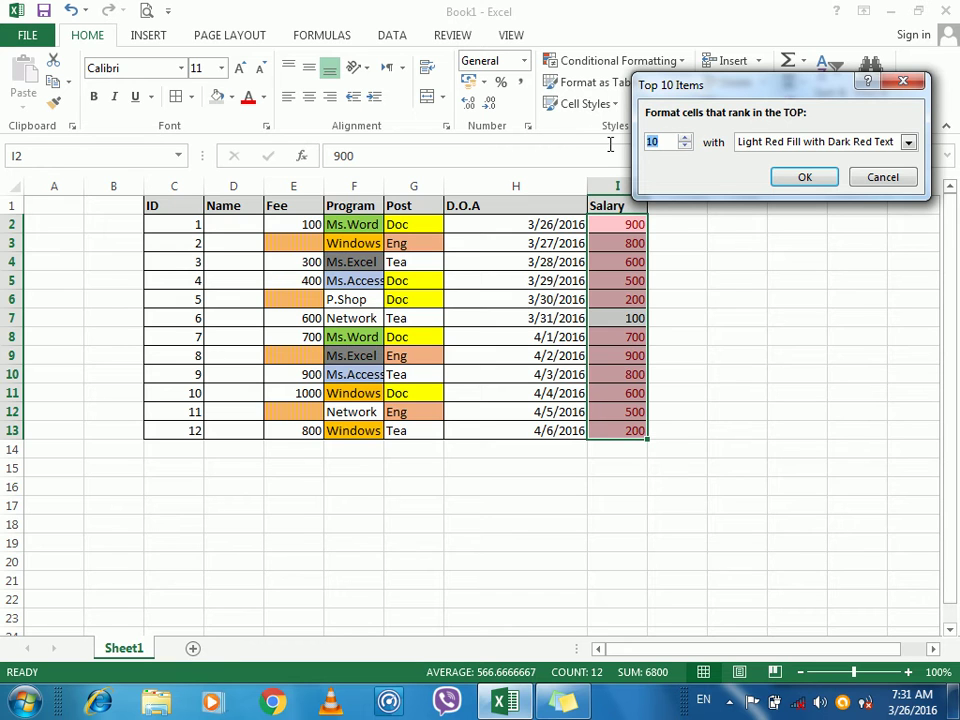
{"action": "left_click", "coordinate": [869, 190]}
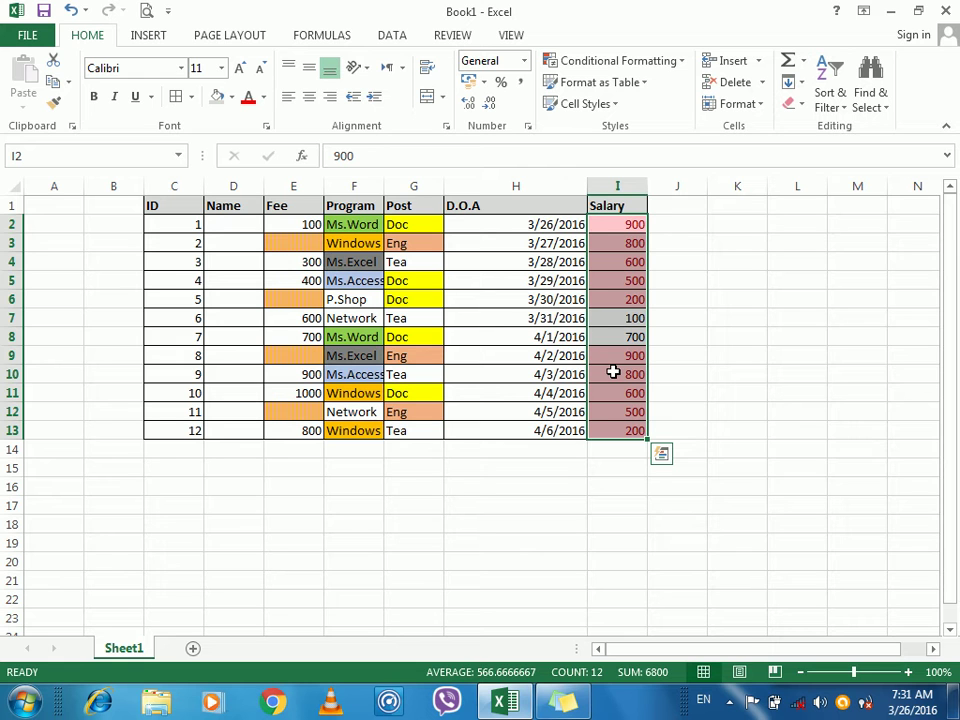
Clear the conditional formatting rules from the salaries in I2:I13
{"action": "left_click", "coordinate": [649, 66]}
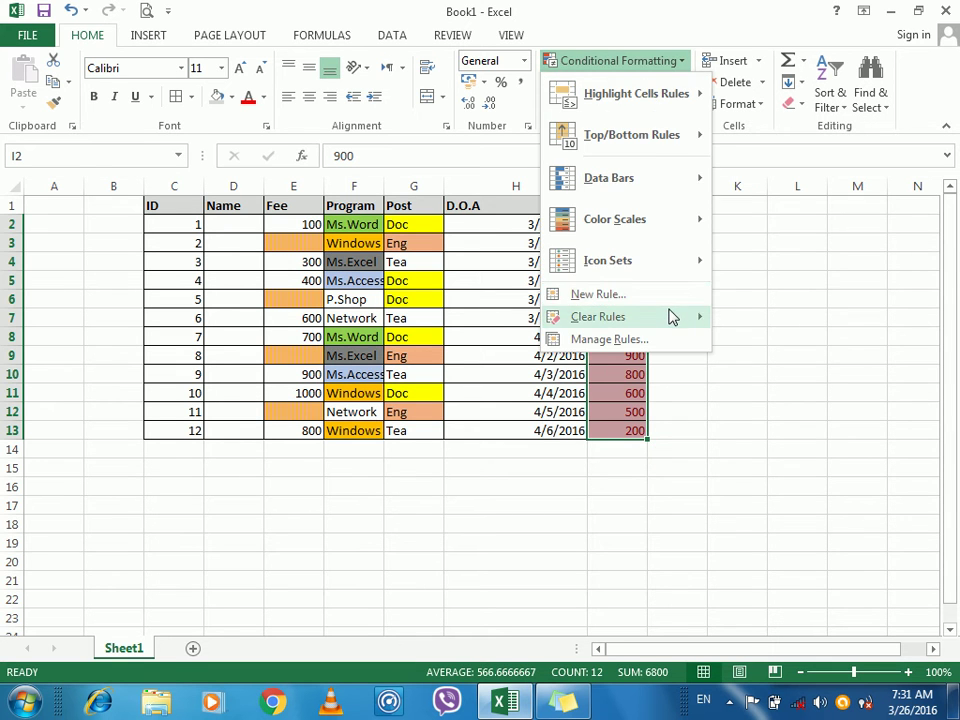
{"action": "mouse_move", "coordinate": [702, 320]}
{"action": "left_click", "coordinate": [754, 322]}
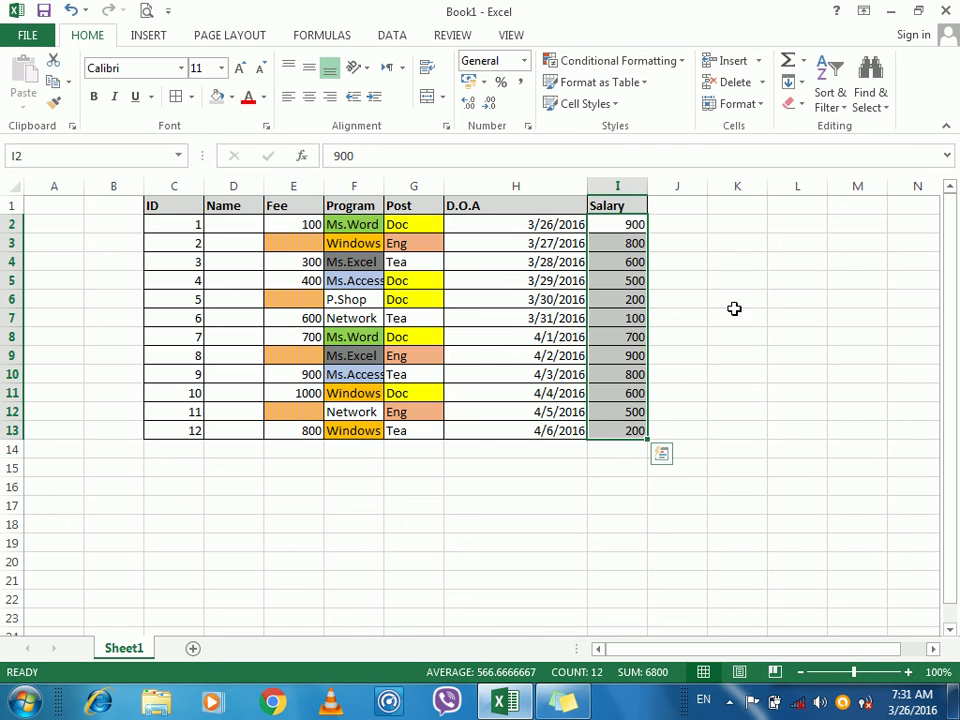
Enter the salaries 1000, 1100, 1200, 1300 and 1400 in cells I9 to I13
{"action": "double_click", "coordinate": [640, 355]}
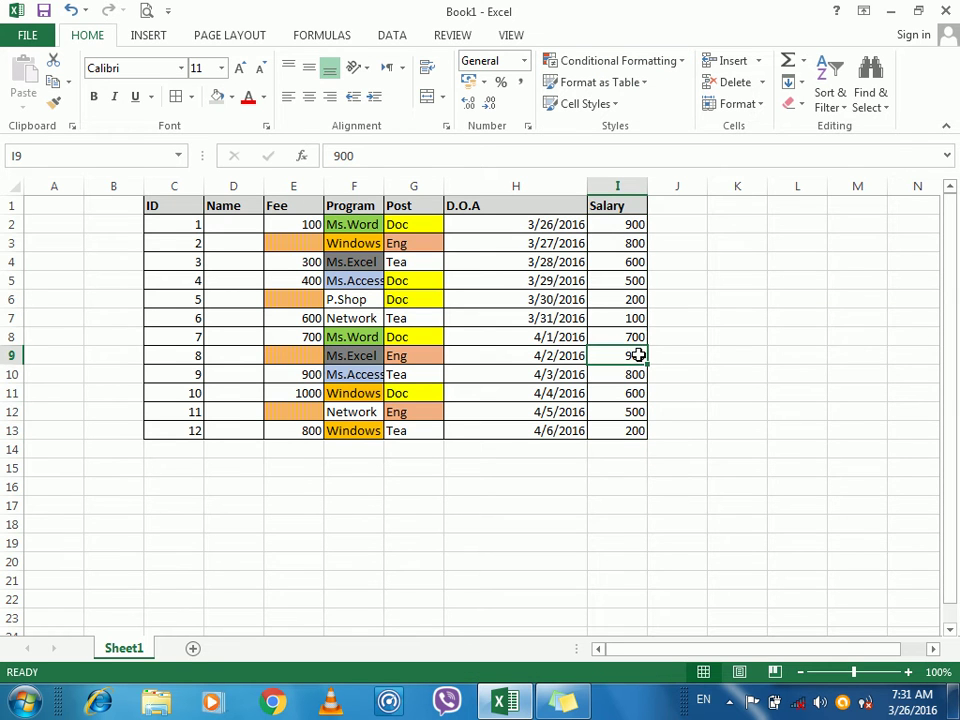
{"action": "type", "text": "1000"}
{"action": "key", "text": "Return"}
{"action": "type", "text": "1100"}
{"action": "key", "text": "Return"}
{"action": "type", "text": "1200"}
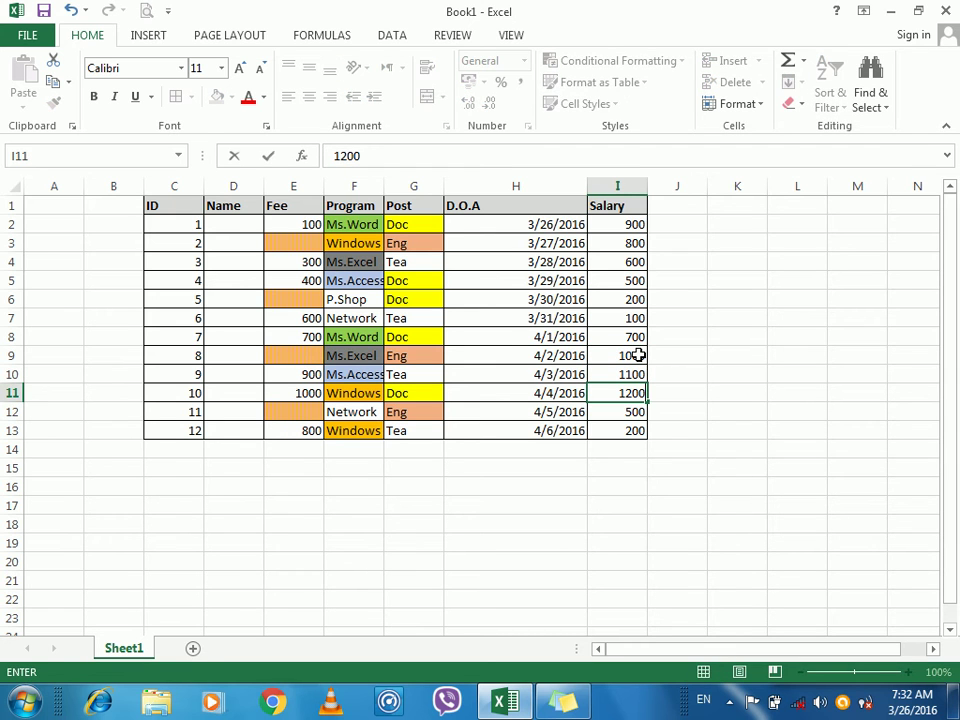
{"action": "key", "text": "Return"}
{"action": "type", "text": "1300"}
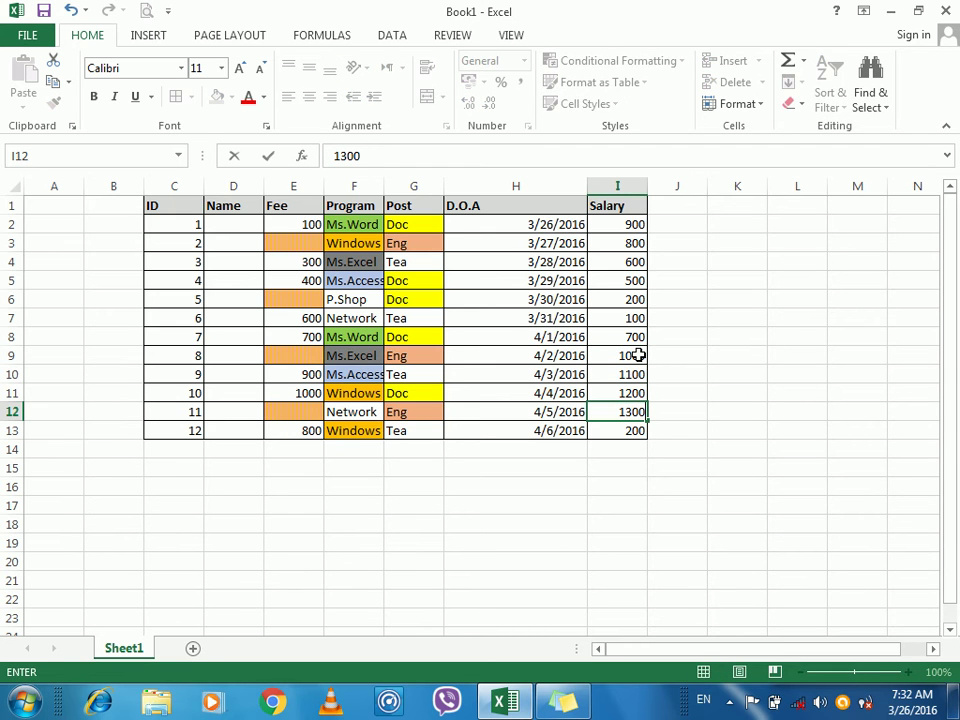
{"action": "key", "text": "Return"}
{"action": "type", "text": "14"}
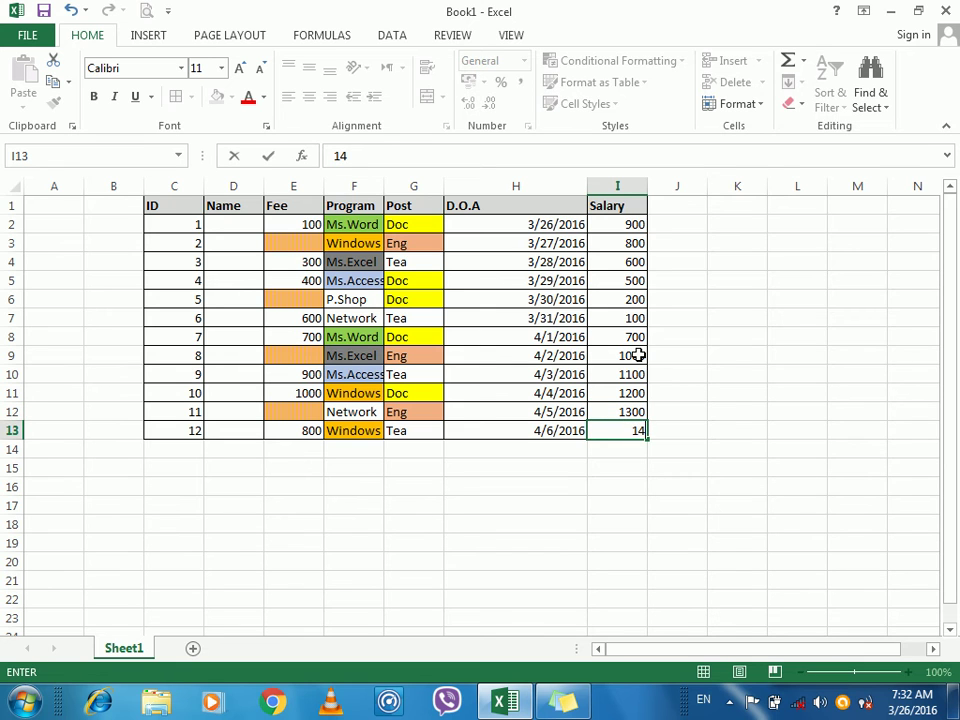
{"action": "type", "text": "00"}
{"action": "key", "text": "Return"}
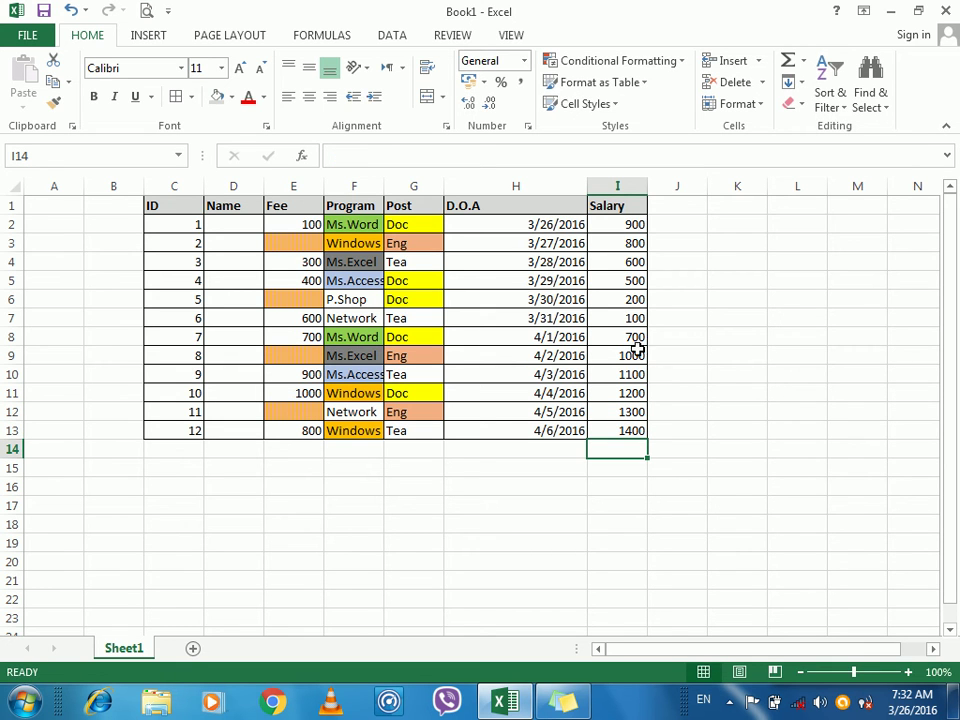
Preview a Top 10 Items rule on I2:I13 with Red Border and Yellow Fill with Dark Yellow Text, and cancel it
{"action": "left_click_drag", "start_coordinate": [624, 225], "coordinate": [617, 426]}
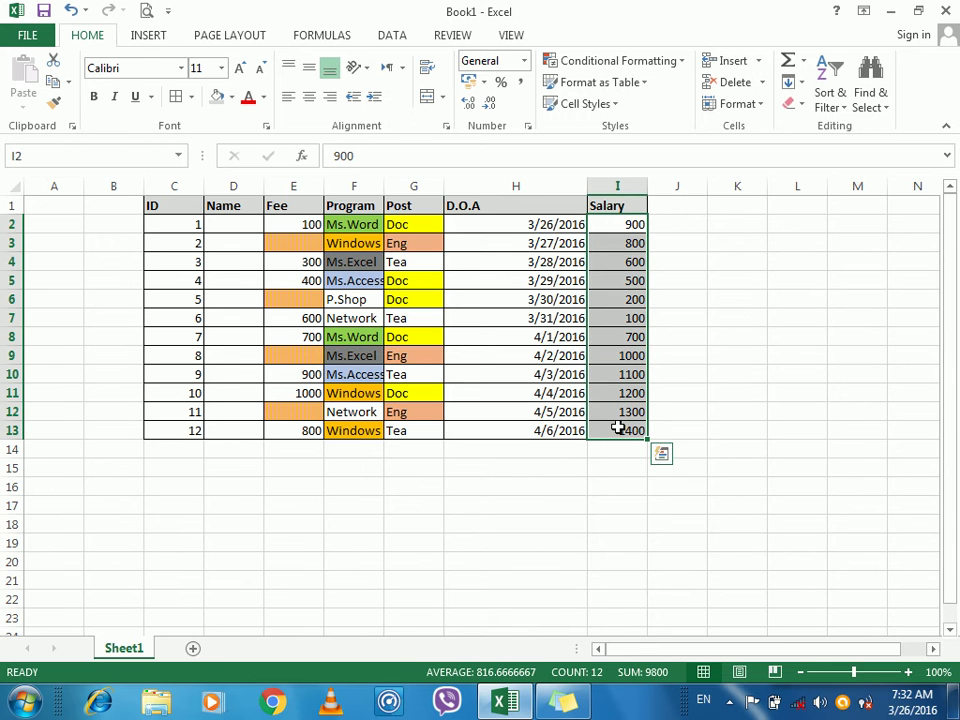
{"action": "left_click", "coordinate": [637, 60]}
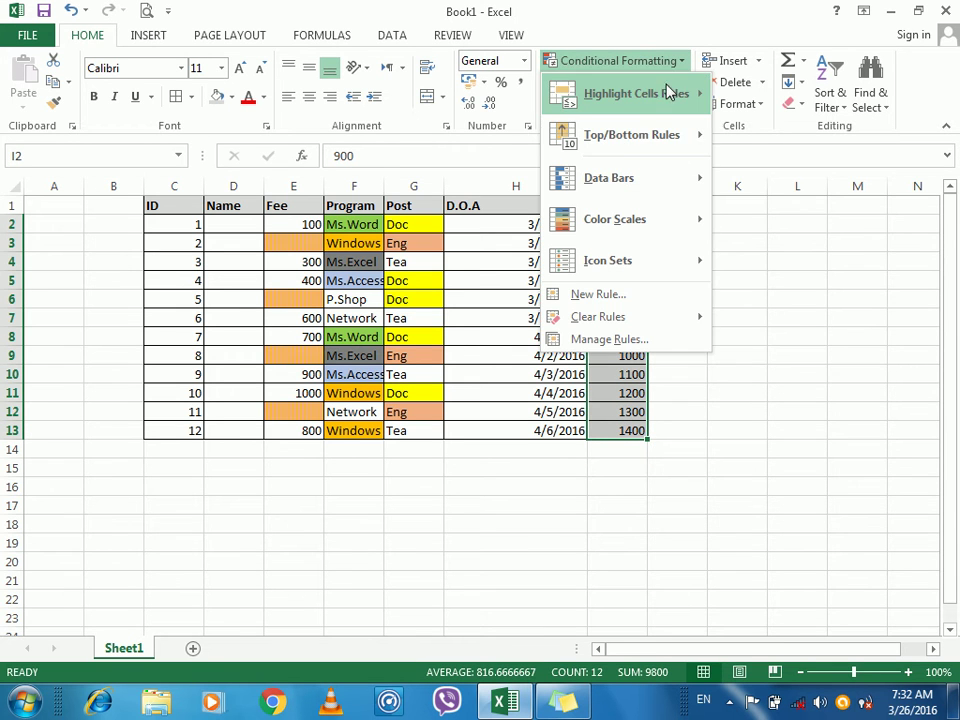
{"action": "mouse_move", "coordinate": [660, 134]}
{"action": "left_click", "coordinate": [778, 148]}
{"action": "left_click_drag", "start_coordinate": [703, 95], "coordinate": [731, 48]}
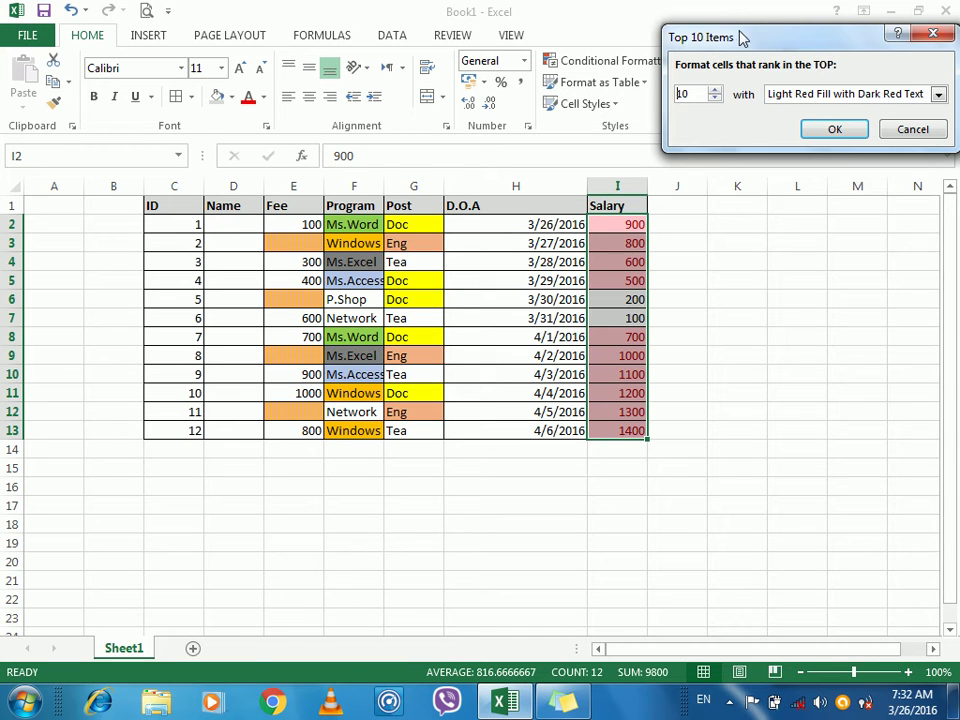
{"action": "left_click_drag", "start_coordinate": [745, 42], "coordinate": [718, 37]}
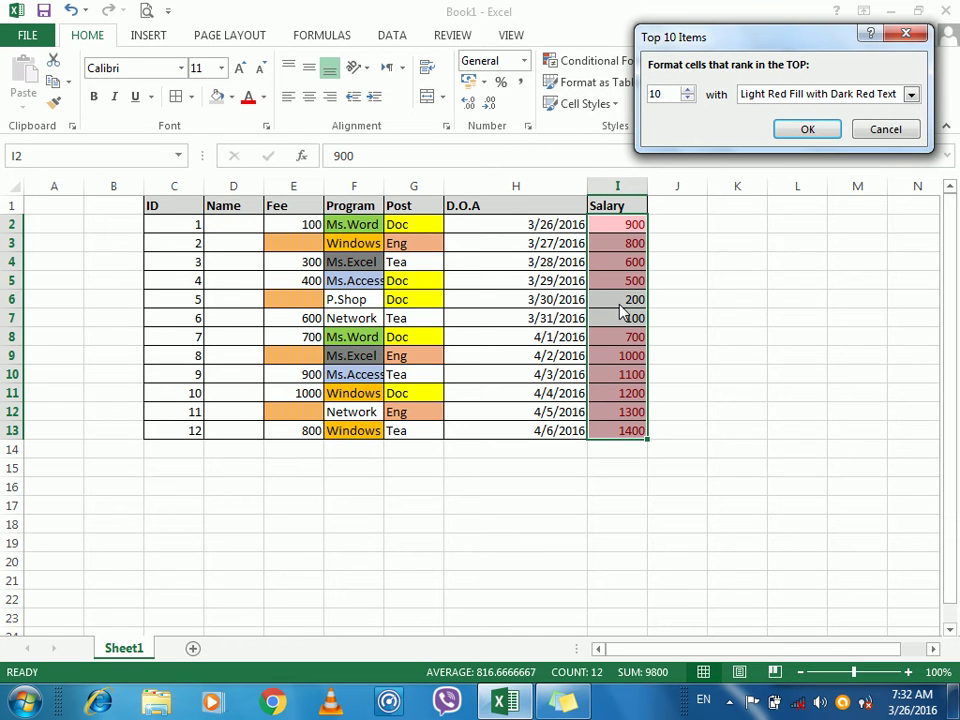
{"action": "left_click", "coordinate": [793, 96]}
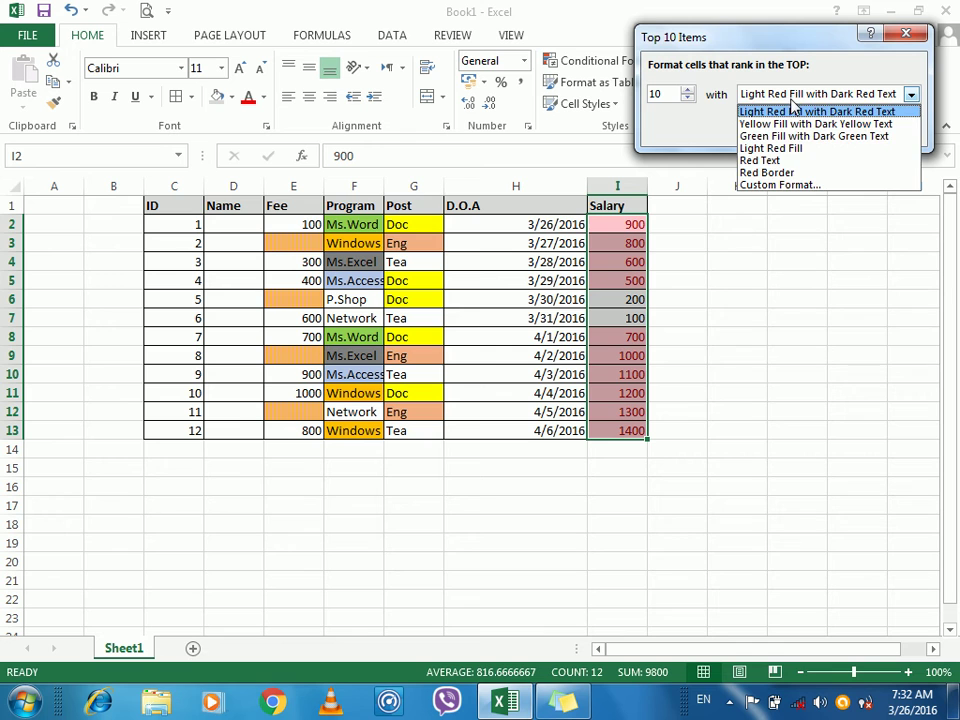
{"action": "left_click", "coordinate": [767, 173]}
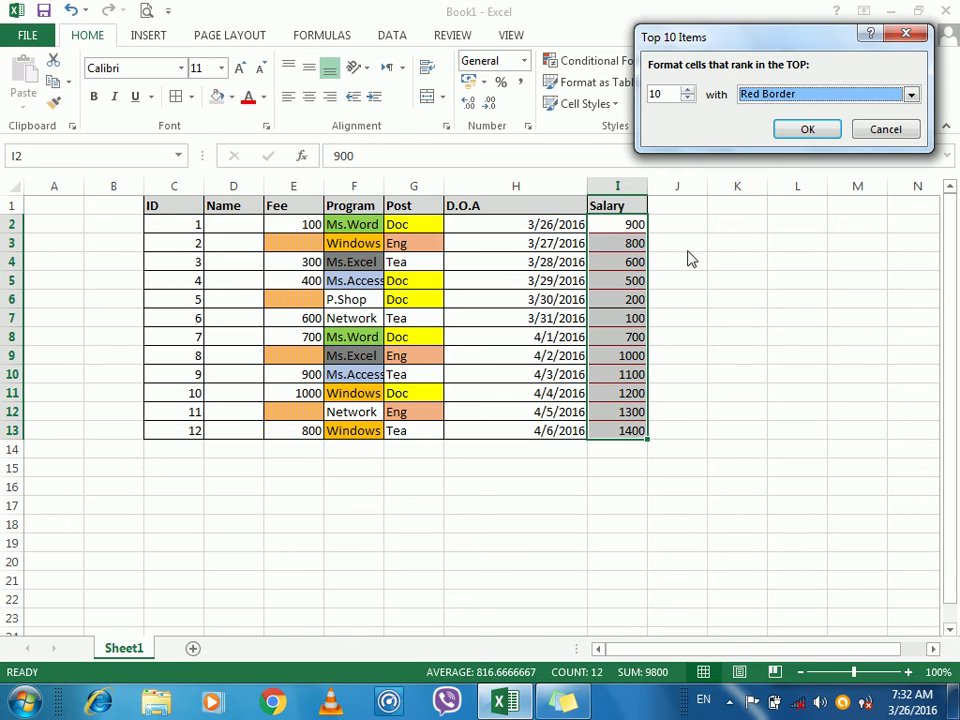
{"action": "left_click", "coordinate": [790, 100]}
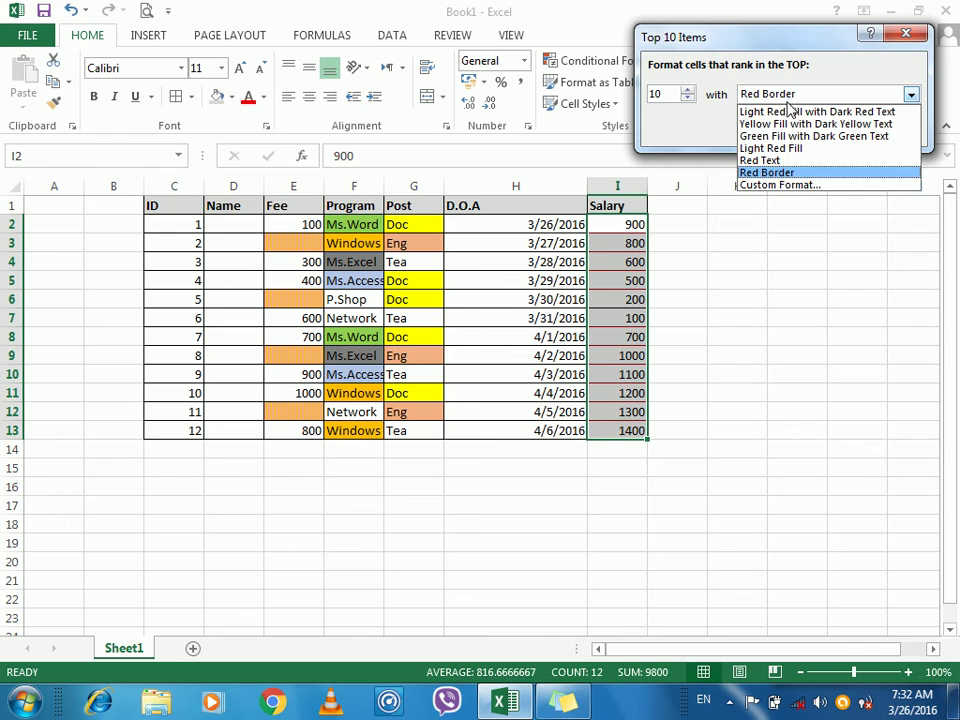
{"action": "left_click", "coordinate": [770, 127]}
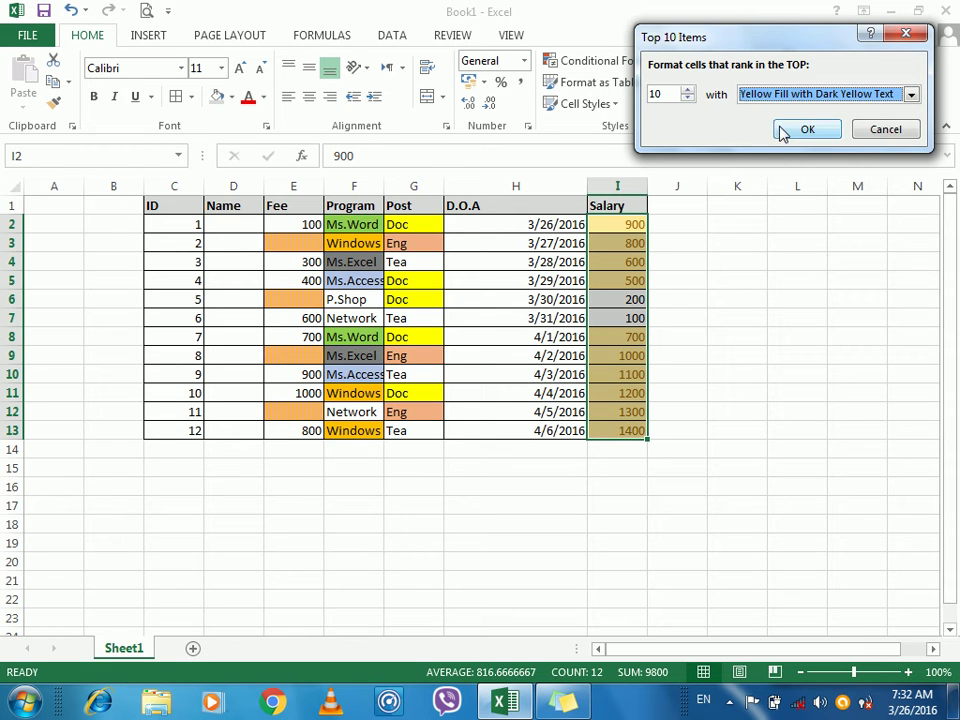
{"action": "left_click", "coordinate": [856, 130]}
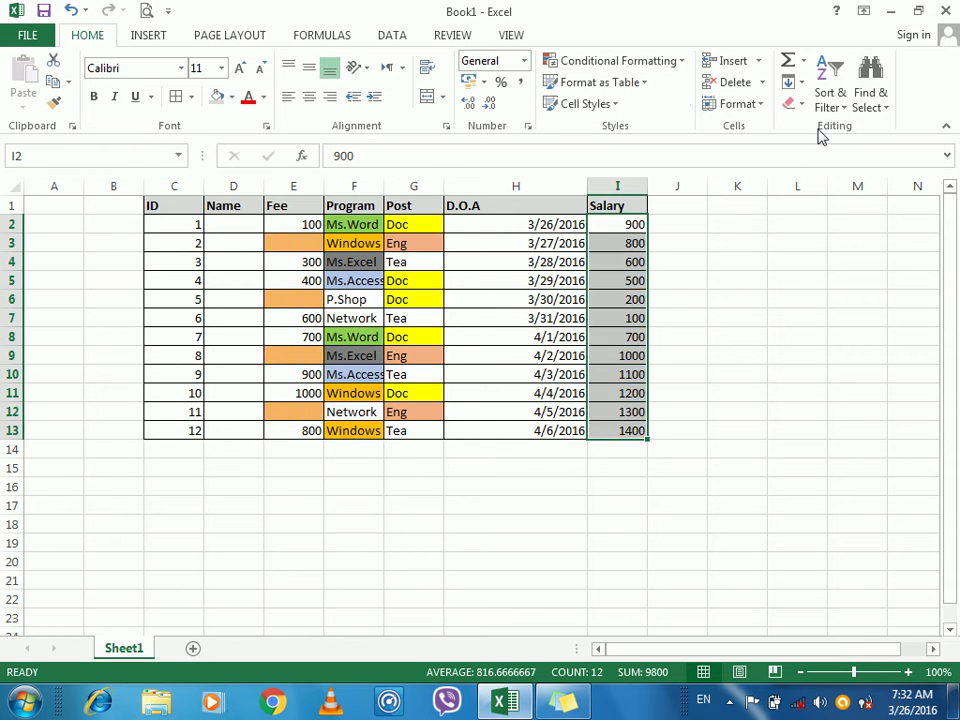
Preview a Bottom 10 Items rule on the salaries in I2:I13 with Light Red Fill with Dark Red Text, and cancel it
{"action": "left_click", "coordinate": [560, 70]}
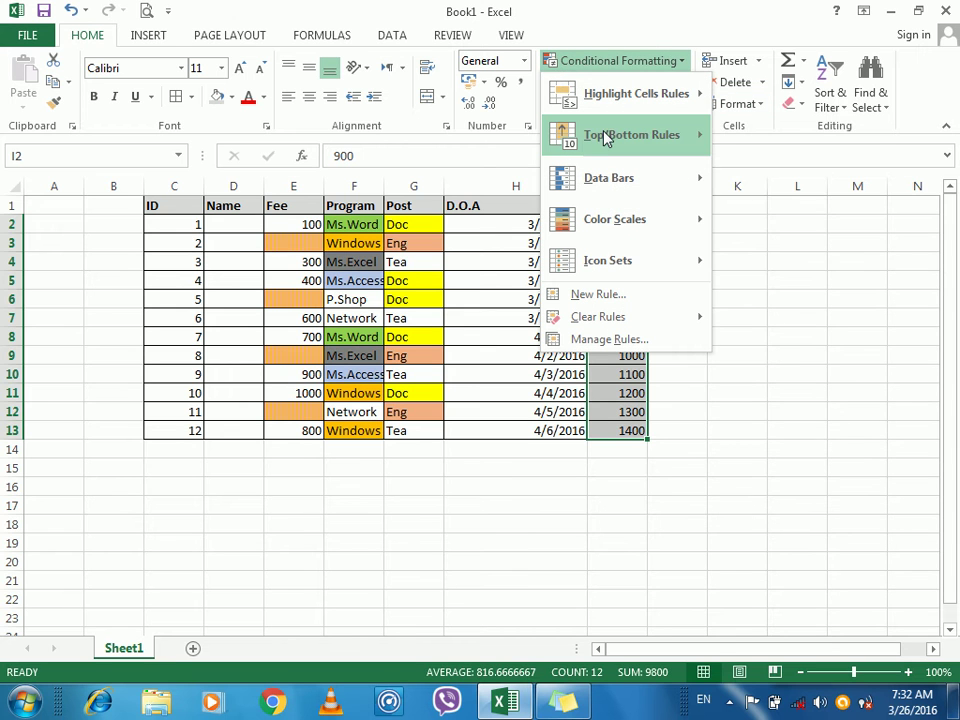
{"action": "mouse_move", "coordinate": [605, 140]}
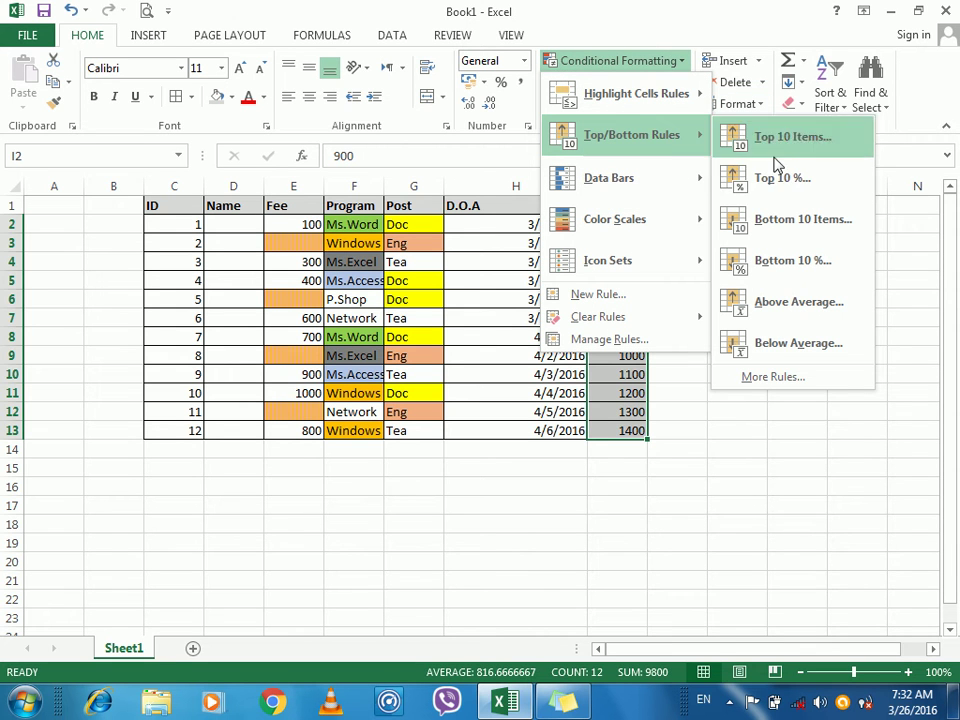
{"action": "left_click", "coordinate": [838, 223]}
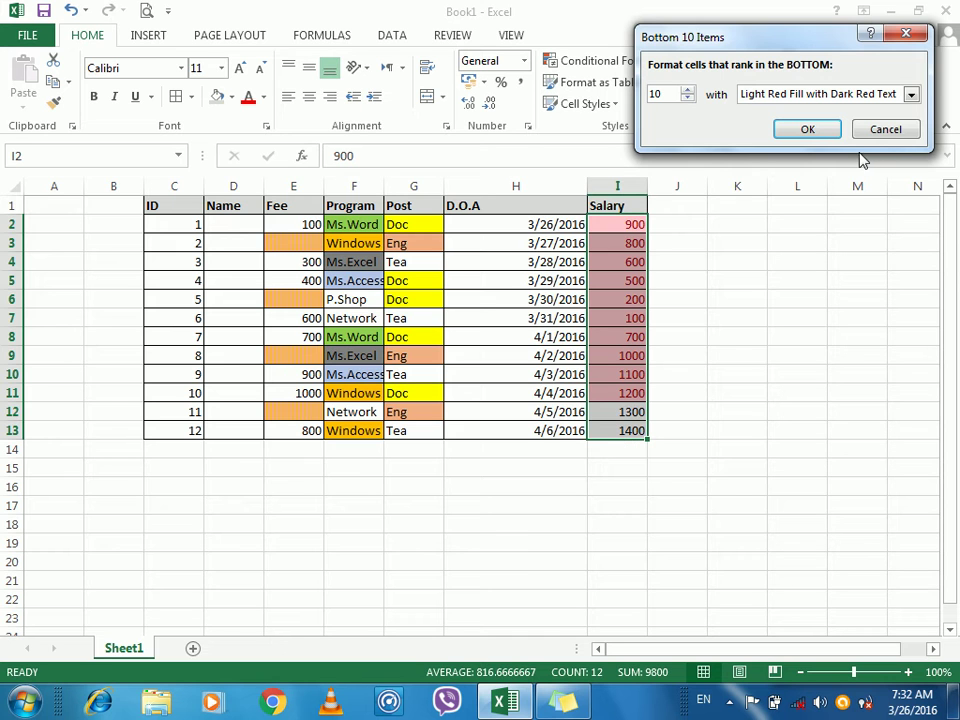
{"action": "left_click", "coordinate": [881, 130]}
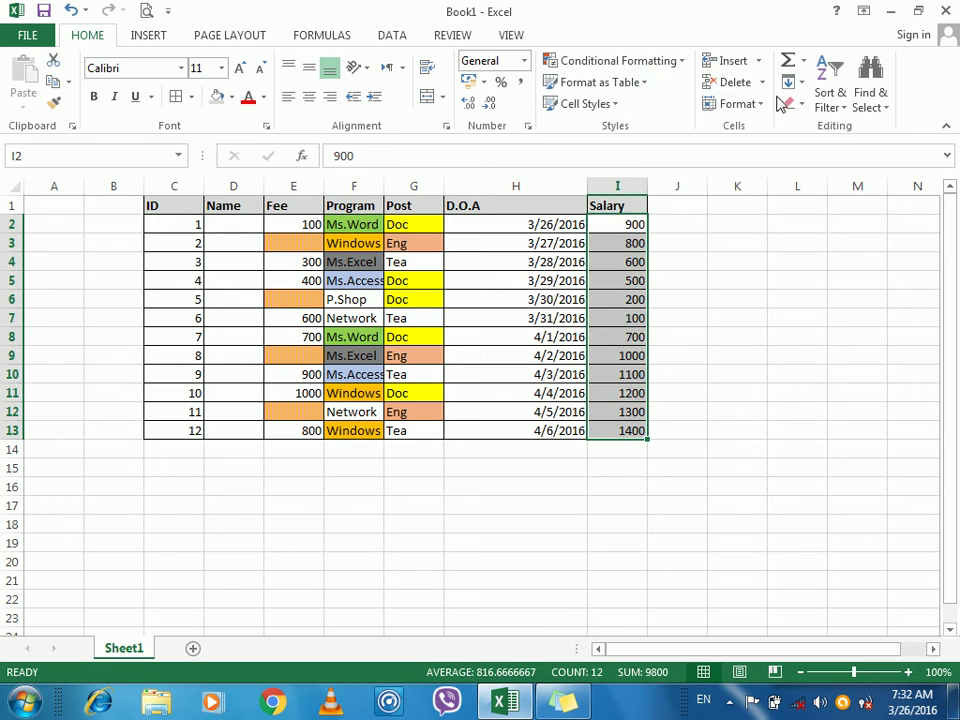
Preview a Top 10% rule on the salaries in I2:I13 and cancel it
{"action": "left_click", "coordinate": [670, 70]}
{"action": "mouse_move", "coordinate": [664, 150]}
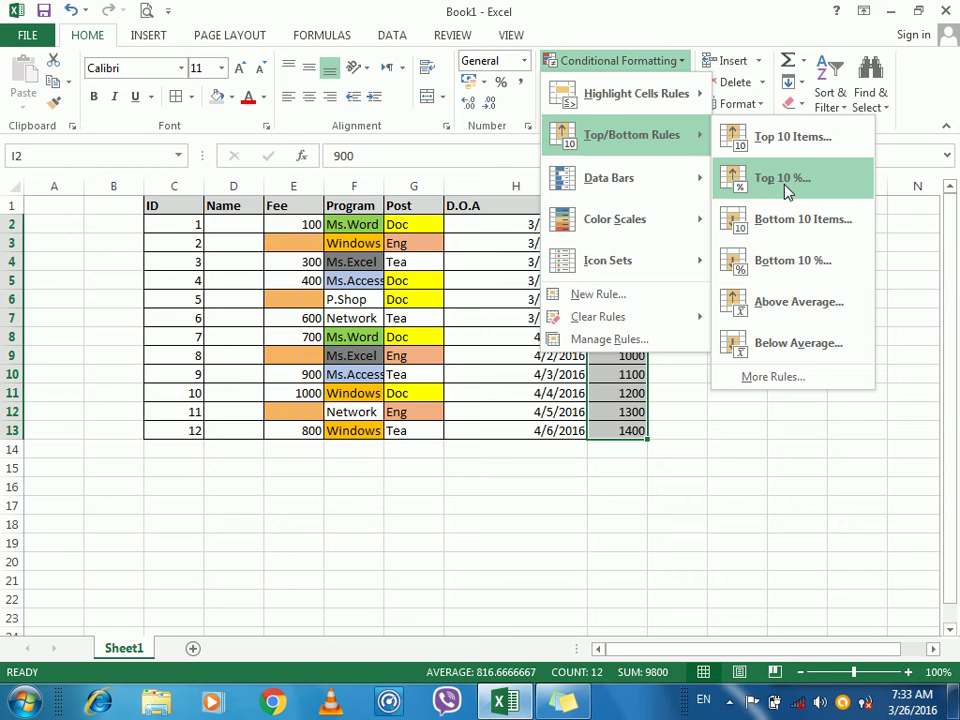
{"action": "left_click", "coordinate": [786, 182]}
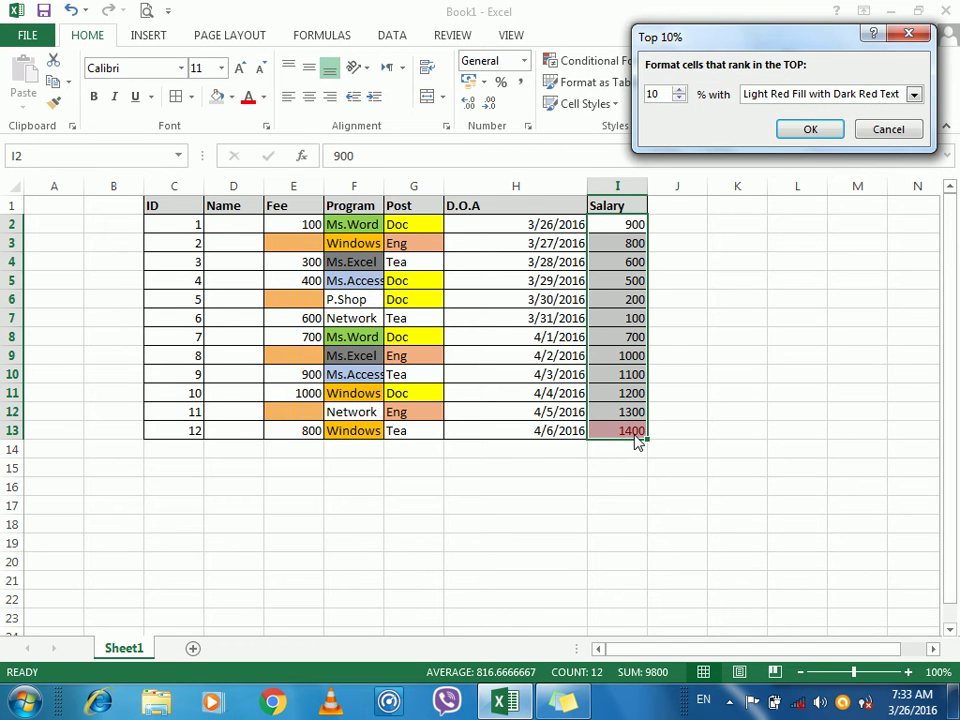
{"action": "left_click", "coordinate": [887, 131]}
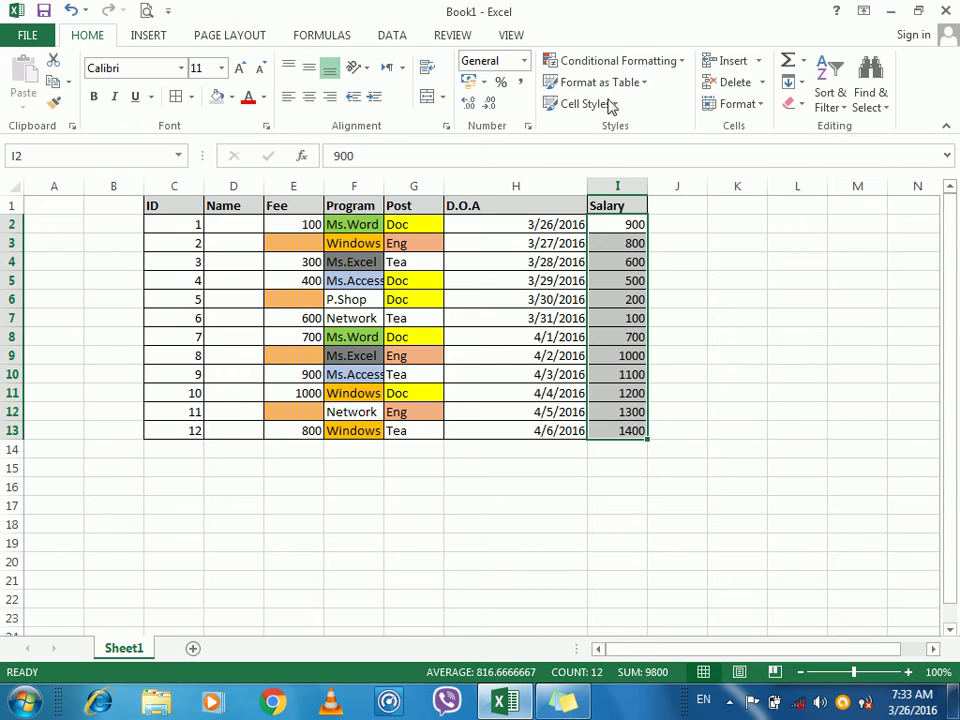
Preview a Bottom 10% rule on the salaries in I2:I13 and cancel it
{"action": "left_click", "coordinate": [576, 62]}
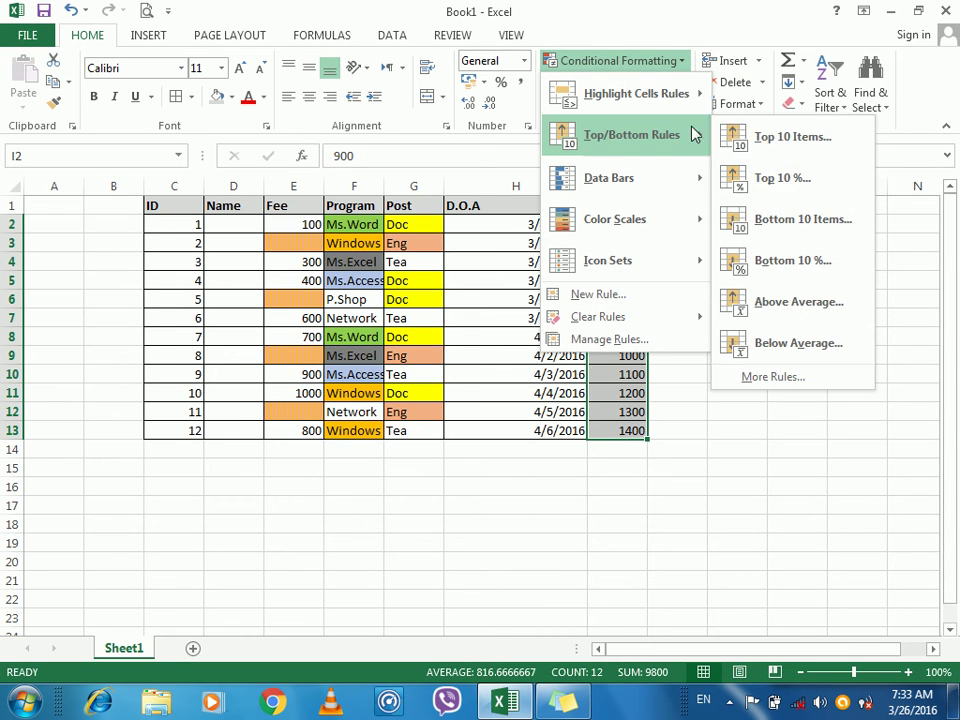
{"action": "left_click", "coordinate": [795, 265]}
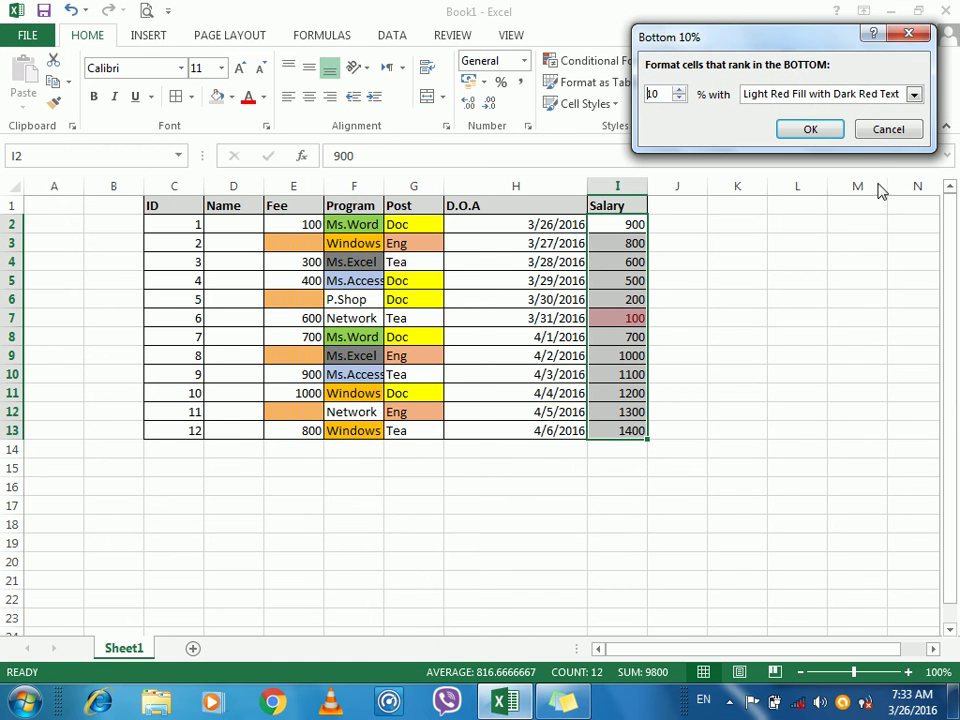
{"action": "left_click", "coordinate": [889, 130]}
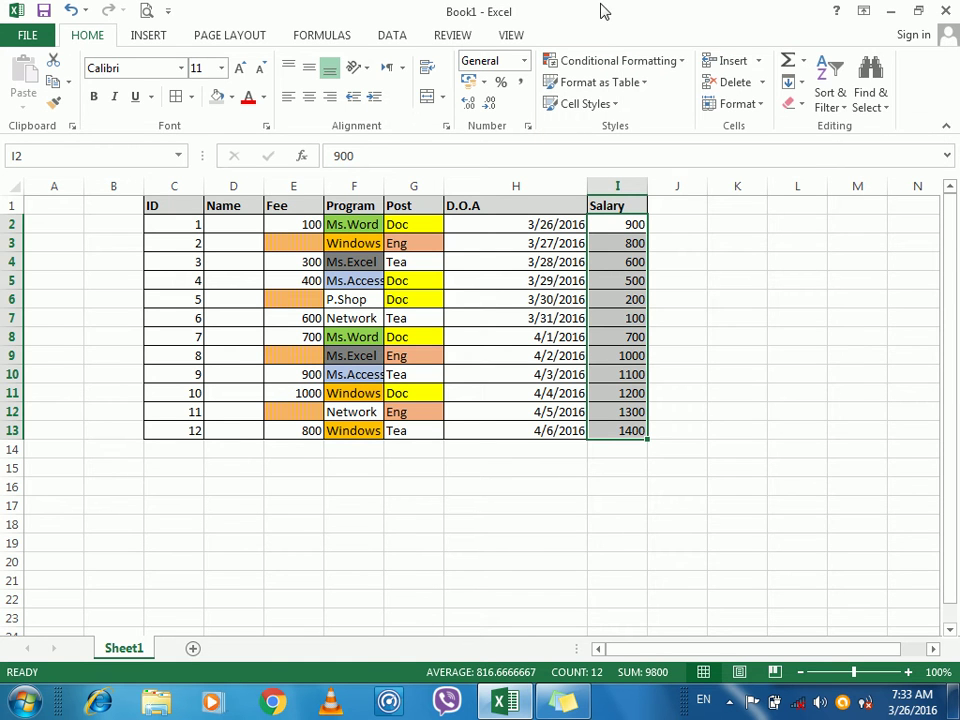
Preview an Above Average rule on the salaries in I2:I13 with Light Red Fill with Dark Red Text, and cancel it
{"action": "left_click", "coordinate": [605, 60]}
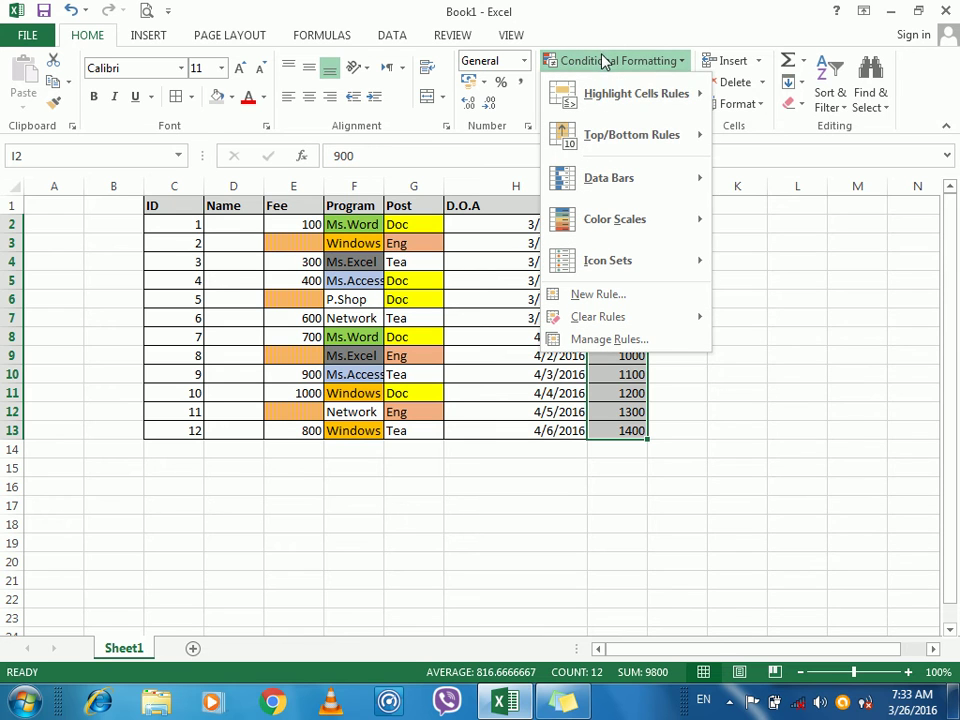
{"action": "mouse_move", "coordinate": [636, 140]}
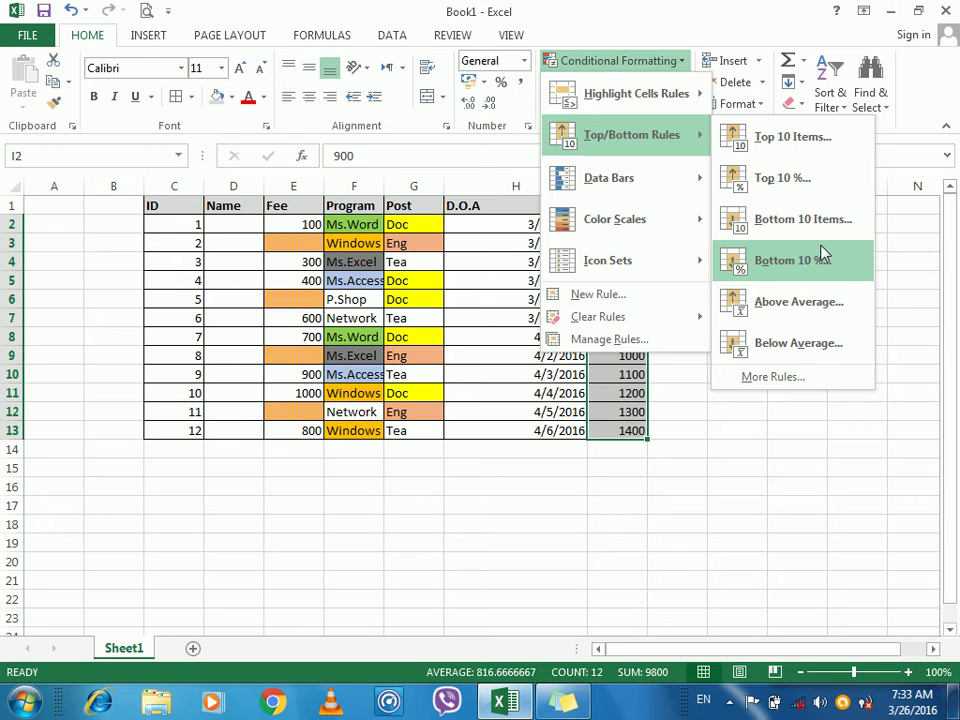
{"action": "left_click", "coordinate": [786, 298]}
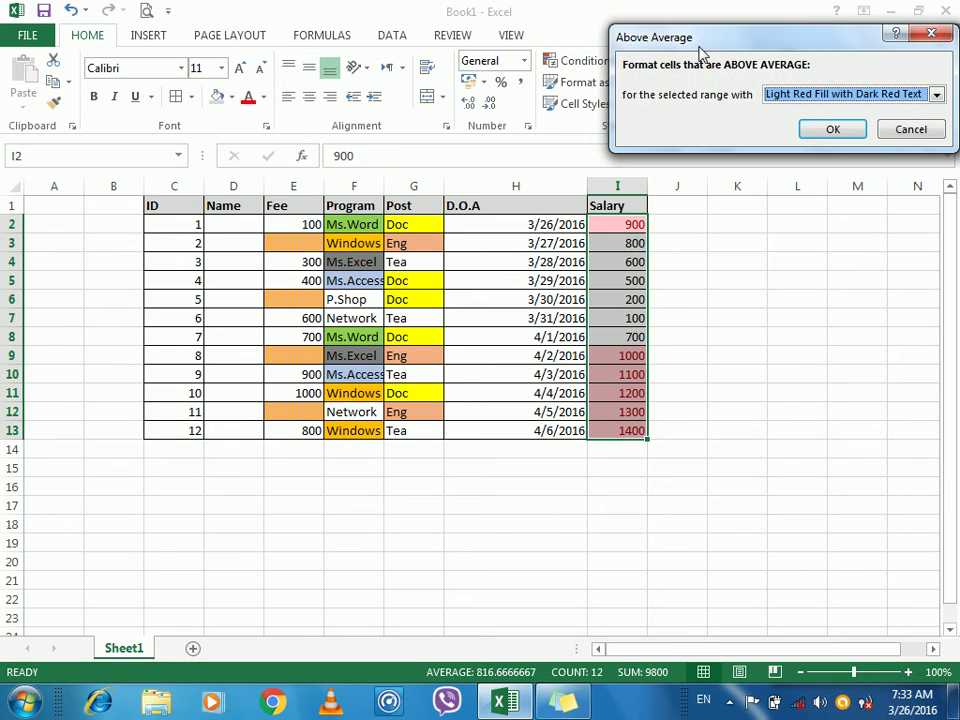
{"action": "left_click_drag", "start_coordinate": [699, 46], "coordinate": [694, 42]}
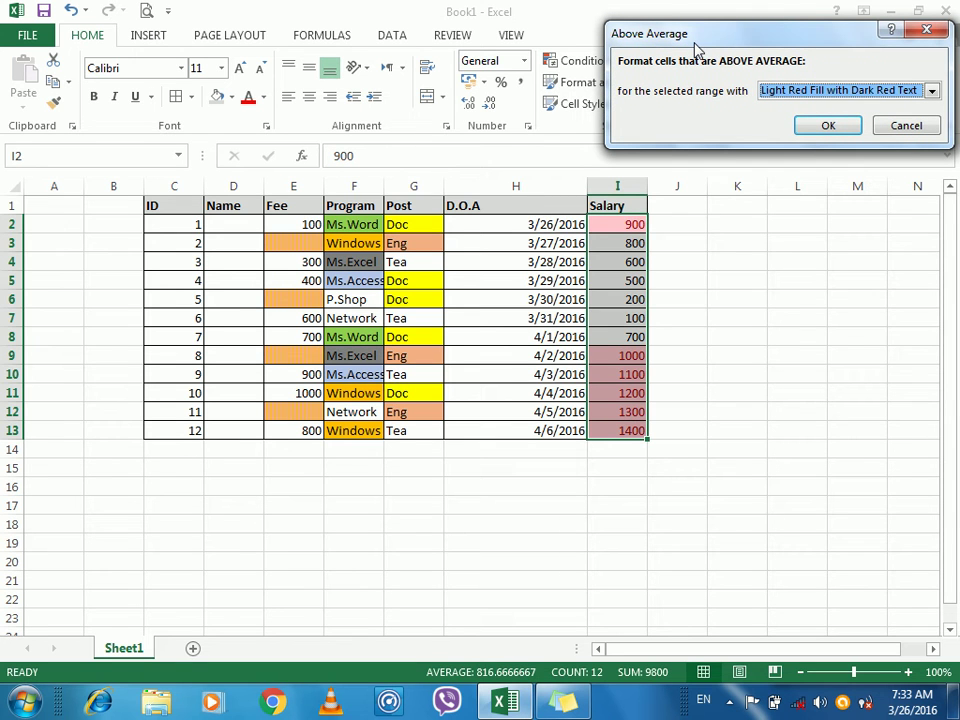
{"action": "left_click_drag", "start_coordinate": [697, 50], "coordinate": [691, 47]}
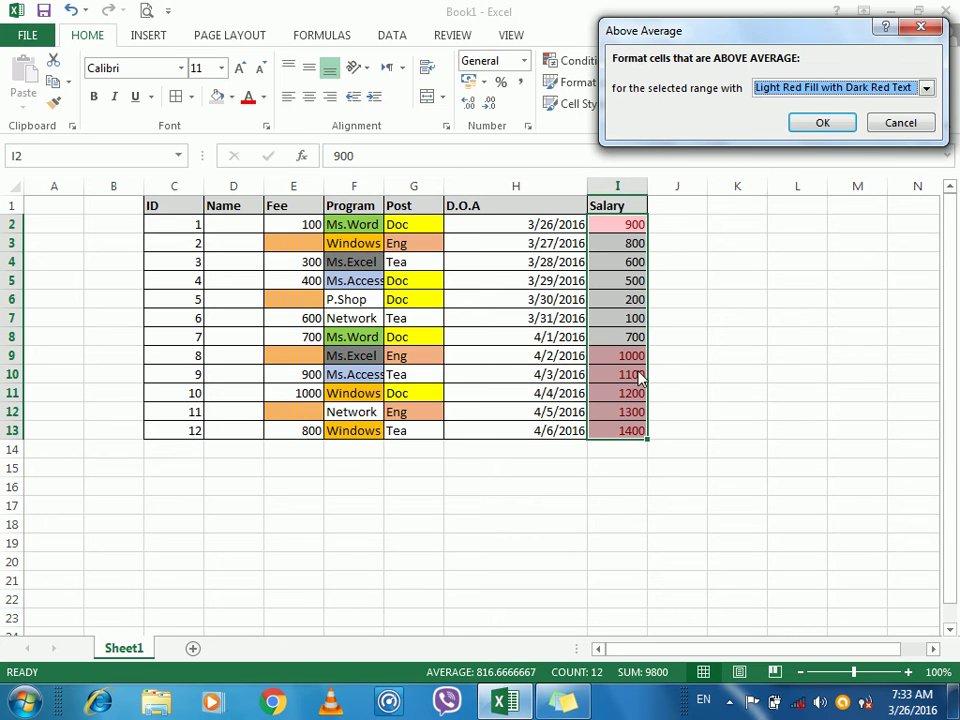
{"action": "left_click", "coordinate": [898, 124]}
Preview a Below Average rule on the salaries in I2:I13 and cancel it
{"action": "left_click", "coordinate": [606, 62]}
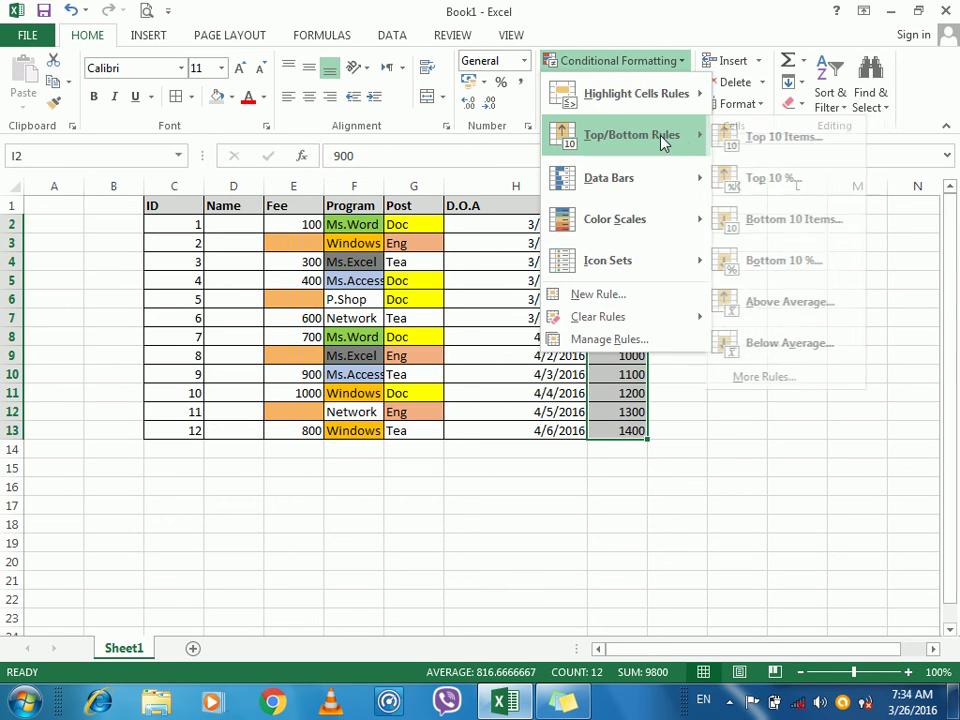
{"action": "left_click", "coordinate": [810, 346]}
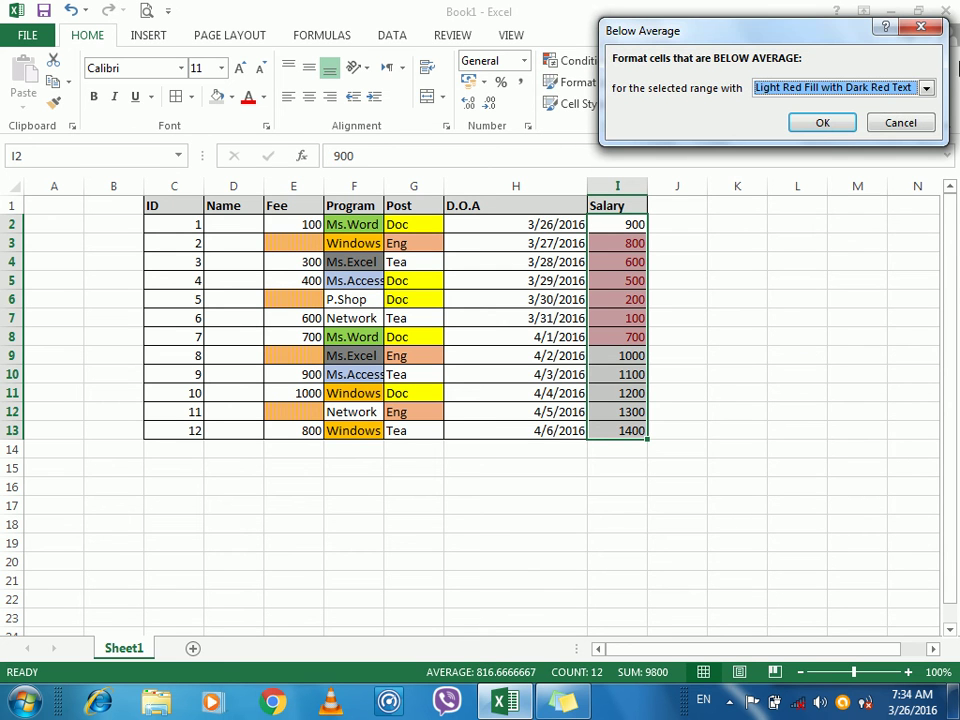
{"action": "left_click", "coordinate": [902, 122]}
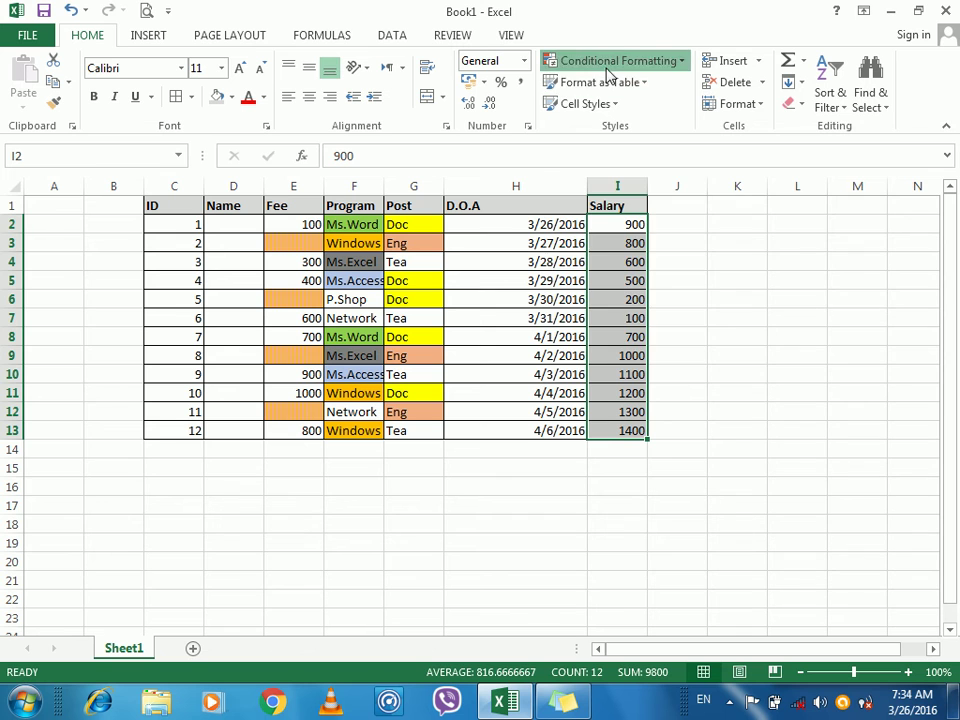
View the Top and Bottom choices of a custom top or bottom ranked values rule for I2:I13, and cancel the rule
{"action": "left_click", "coordinate": [620, 61]}
{"action": "mouse_move", "coordinate": [641, 140]}
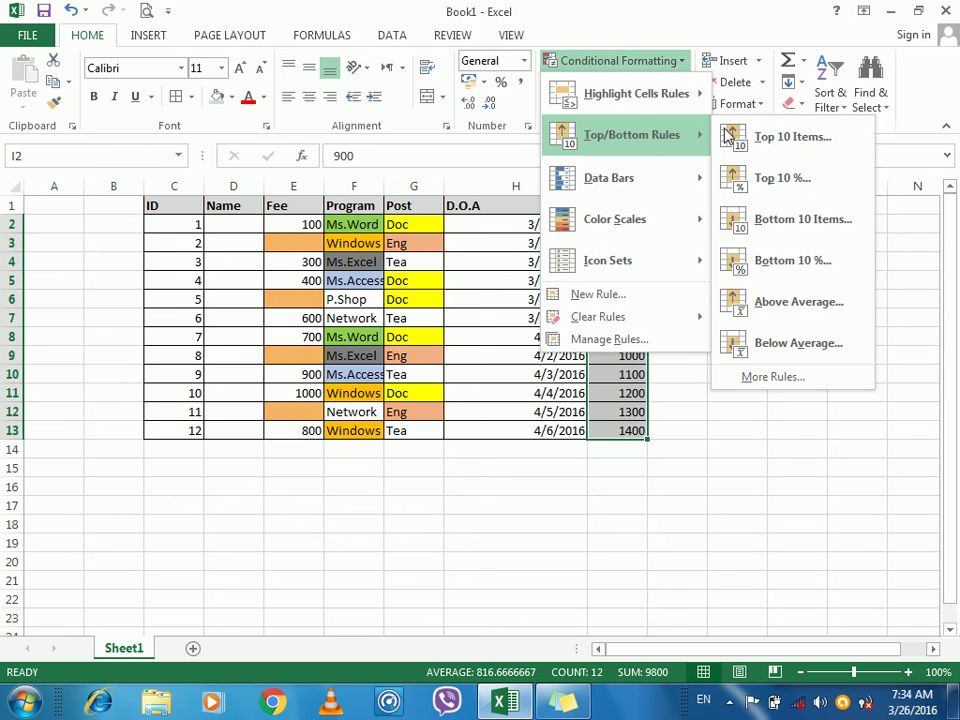
{"action": "left_click", "coordinate": [772, 378]}
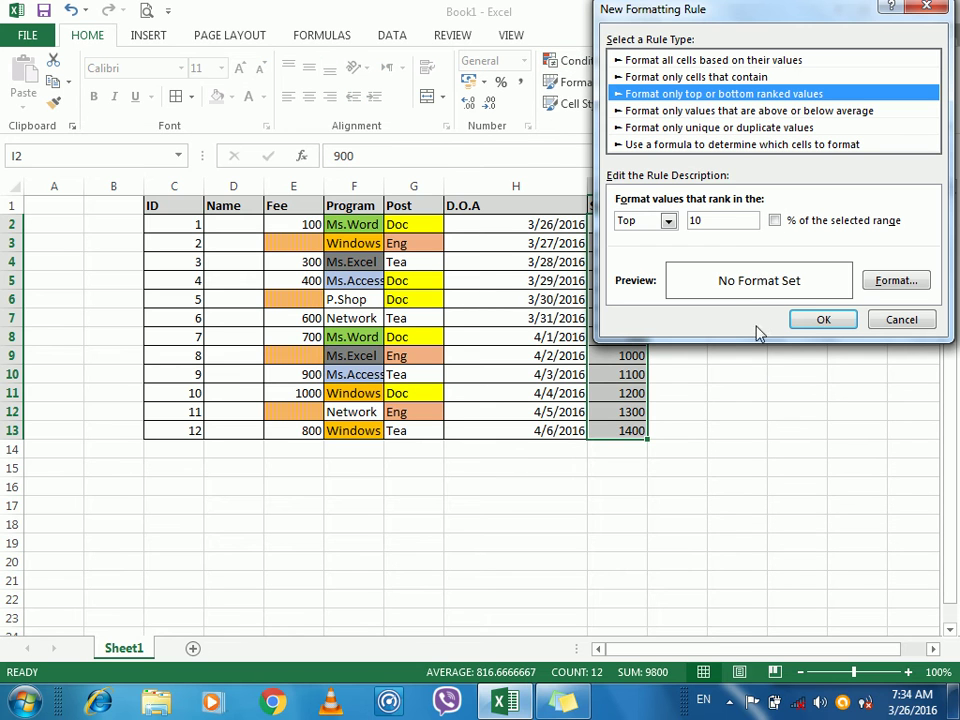
{"action": "left_click", "coordinate": [669, 221]}
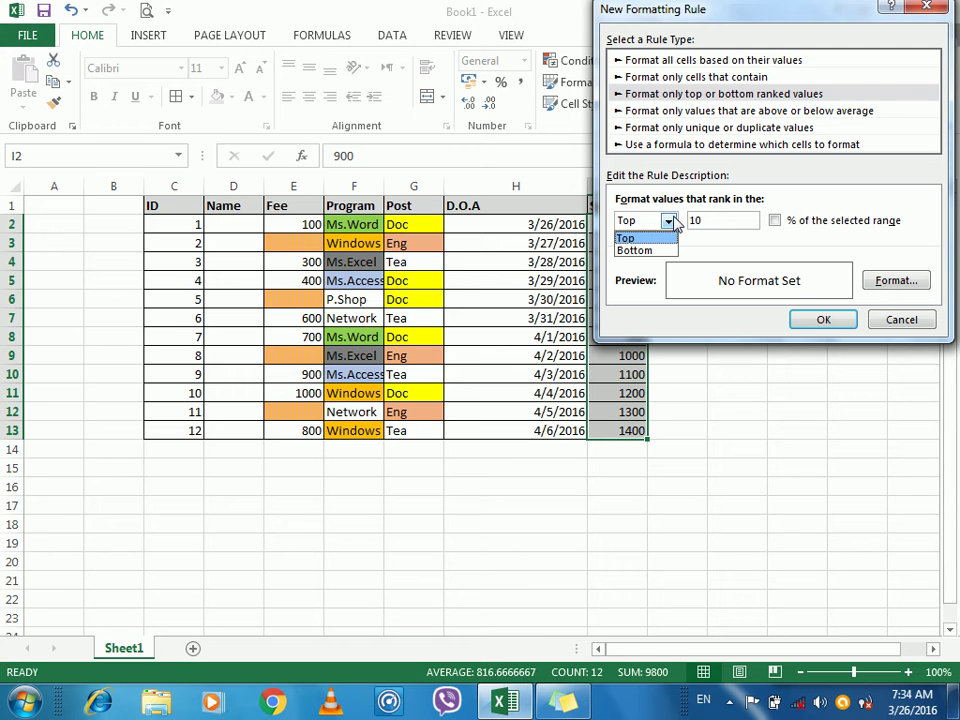
{"action": "left_click", "coordinate": [900, 329]}
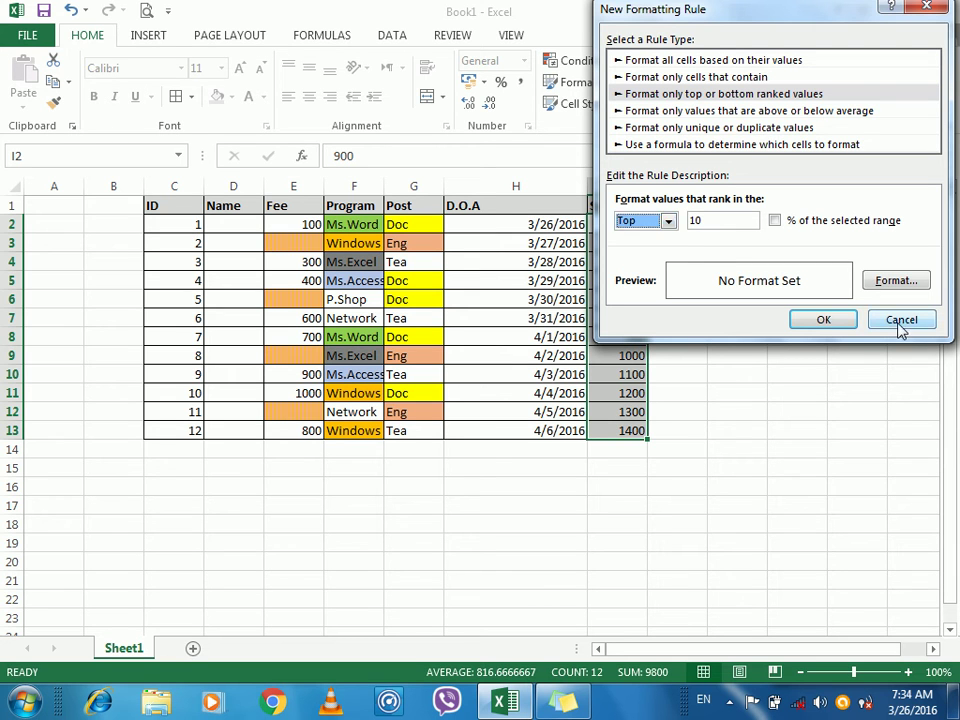
{"action": "left_click", "coordinate": [900, 322]}
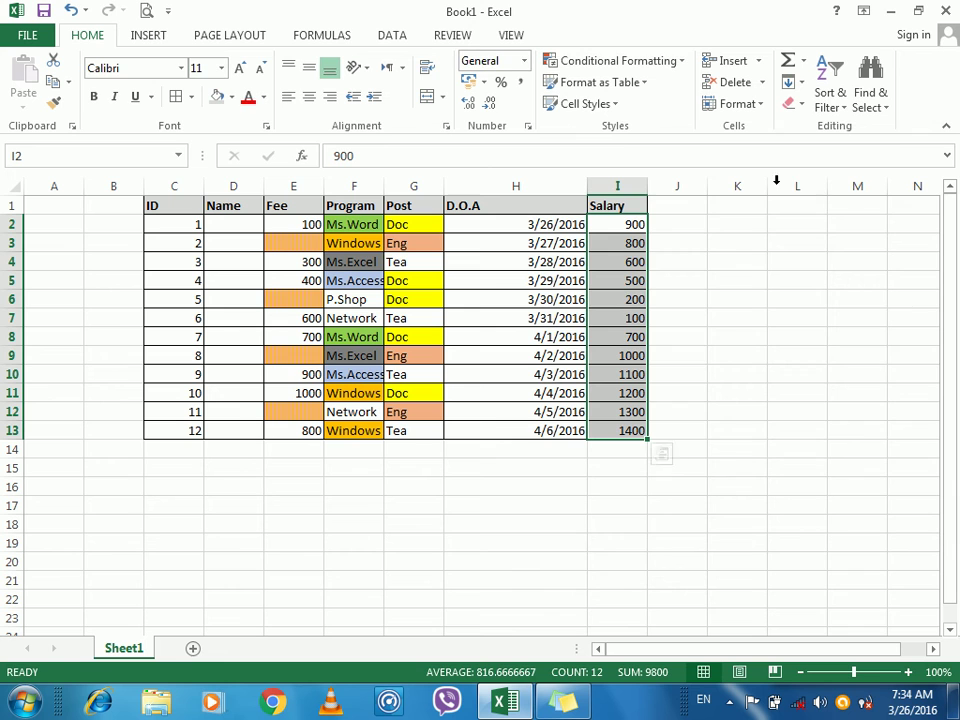
Highlight the salaries in I2:I13 that are greater than 300 with Light Red Fill with Dark Red Text
{"action": "left_click", "coordinate": [676, 64]}
{"action": "mouse_move", "coordinate": [657, 203]}
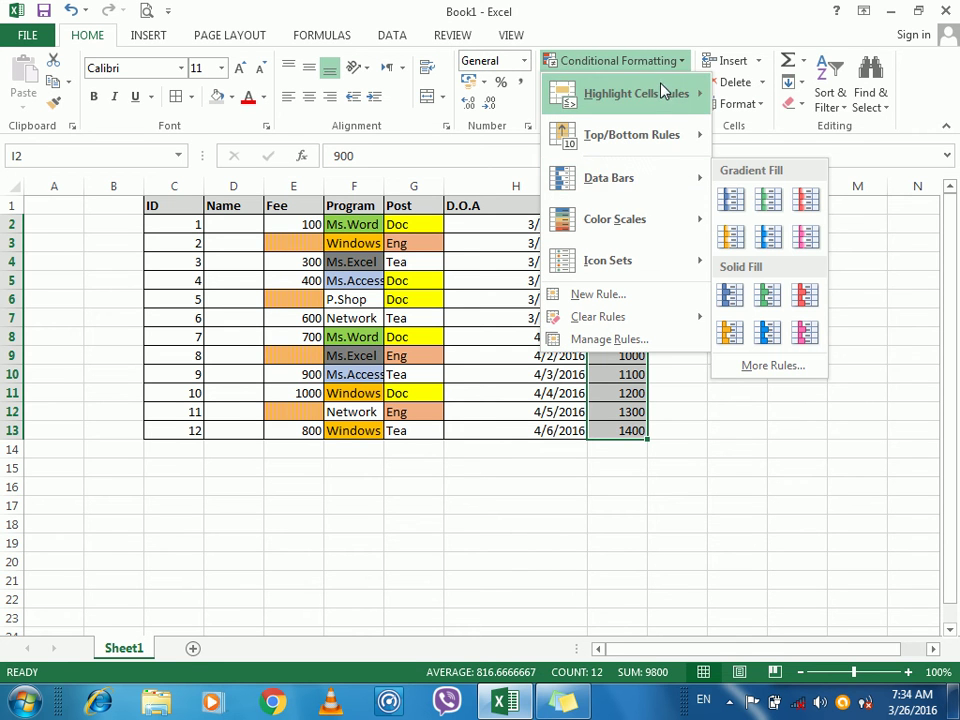
{"action": "mouse_move", "coordinate": [663, 92]}
{"action": "left_click", "coordinate": [763, 99]}
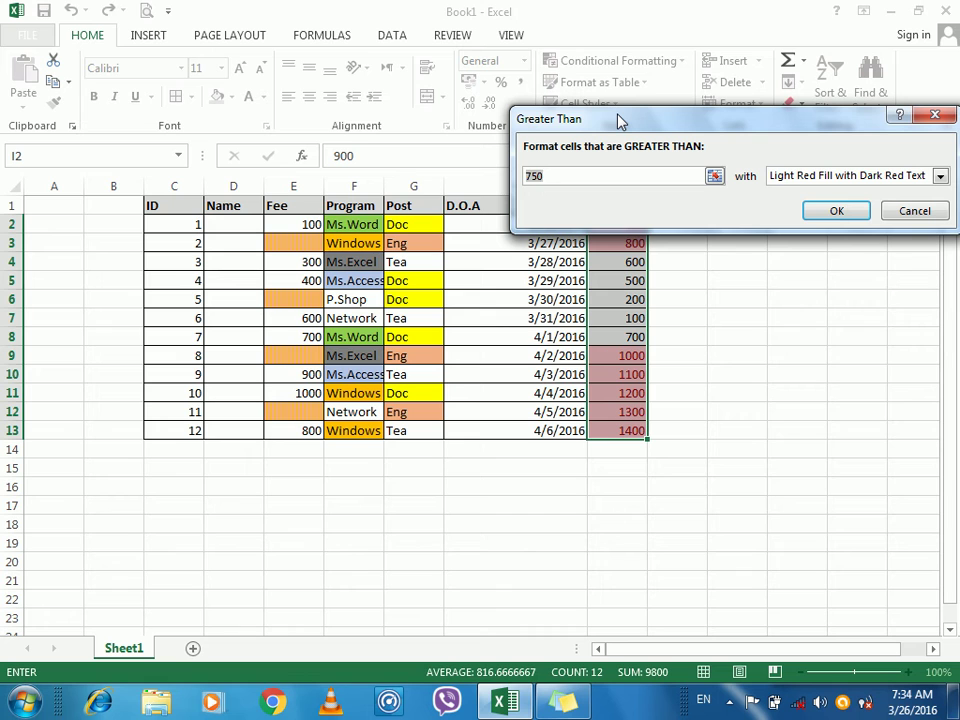
{"action": "type", "text": "300"}
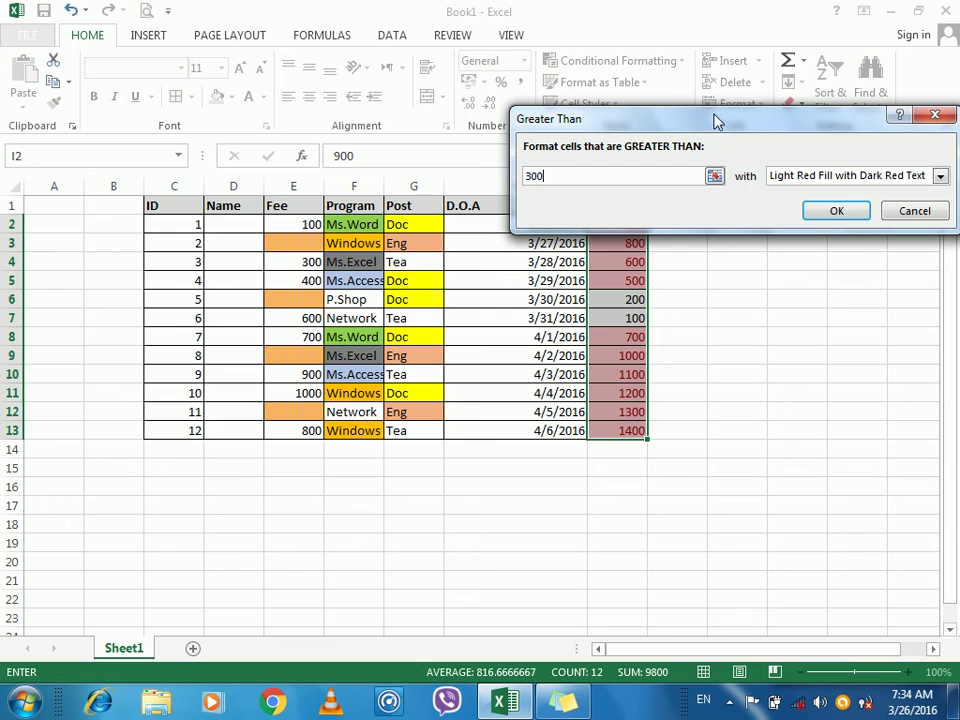
{"action": "left_click_drag", "start_coordinate": [718, 121], "coordinate": [625, 70]}
{"action": "left_click", "coordinate": [745, 160]}
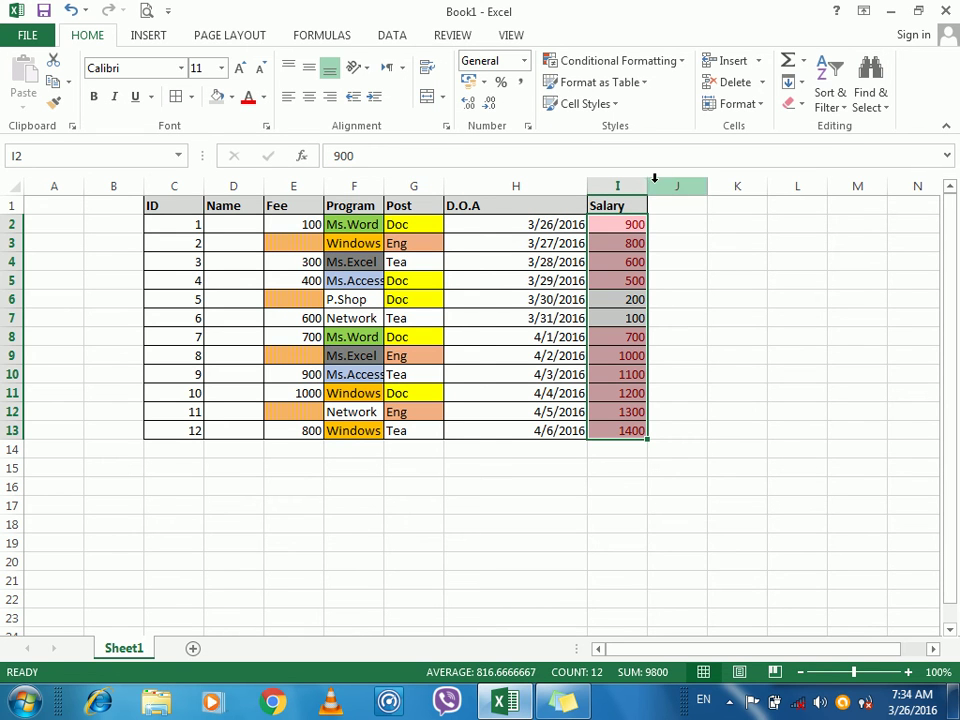
Widen the Salary column to about the width of the D.O.A column and look over the available data bar styles
{"action": "left_click_drag", "start_coordinate": [649, 188], "coordinate": [735, 207]}
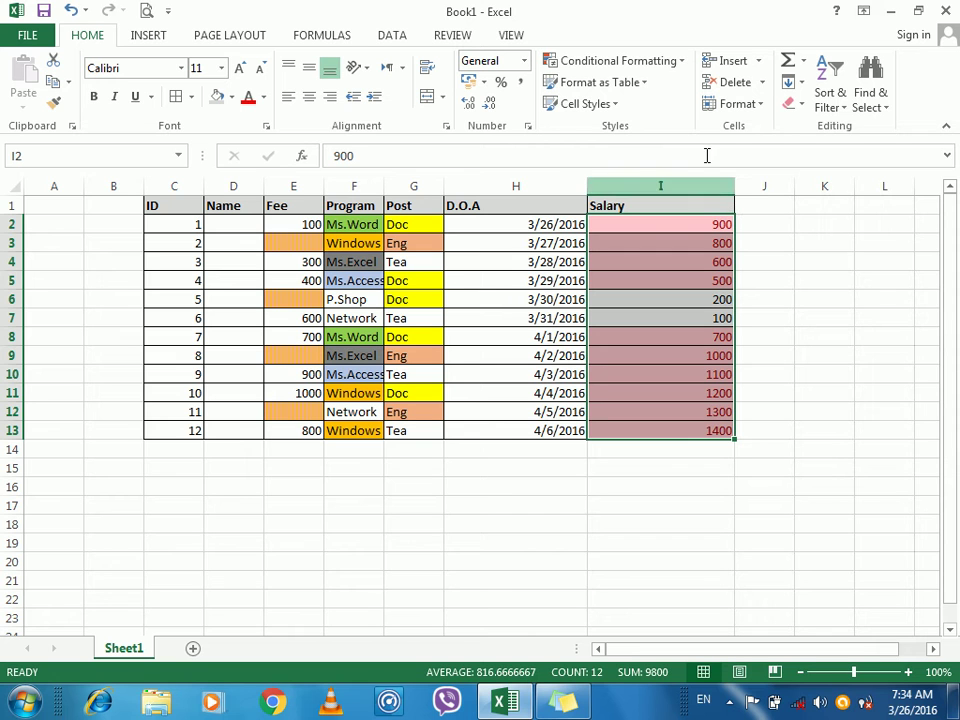
{"action": "left_click", "coordinate": [598, 64]}
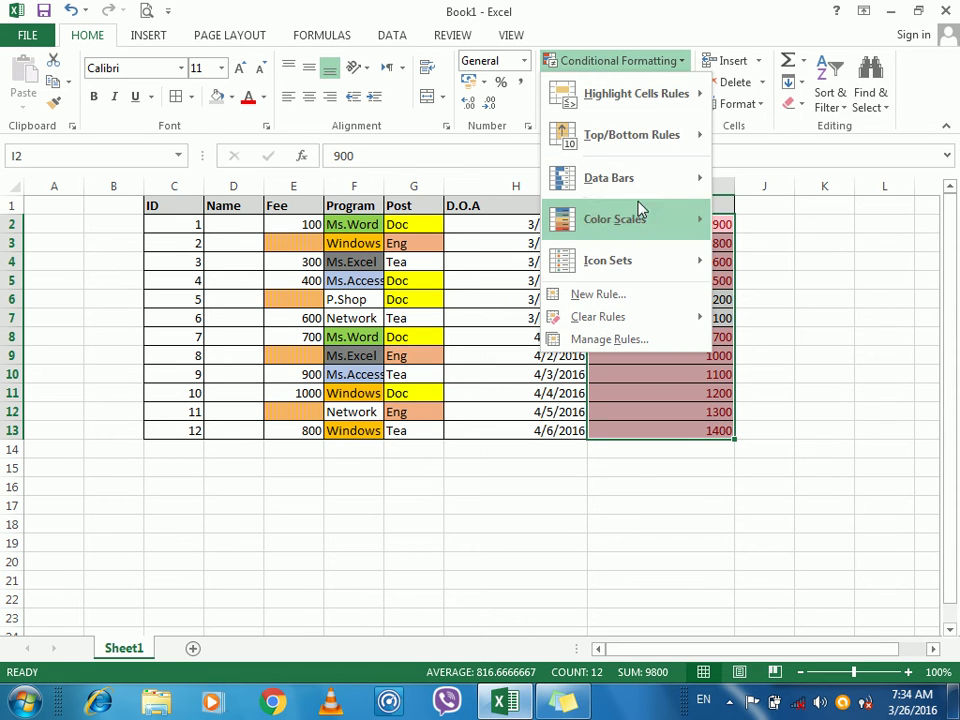
{"action": "mouse_move", "coordinate": [646, 195]}
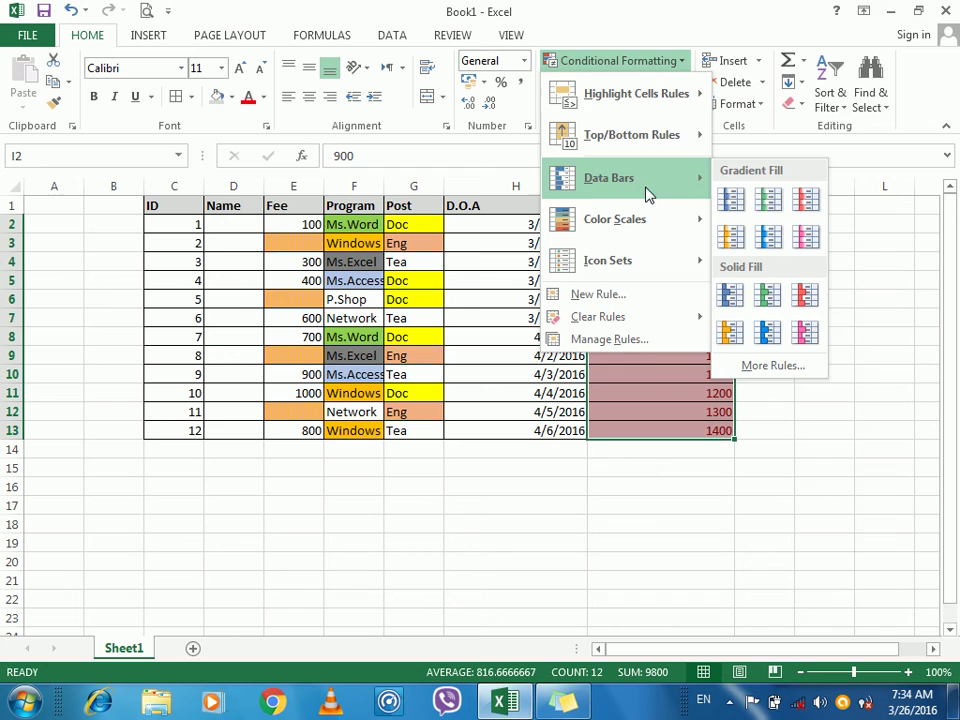
{"action": "left_click", "coordinate": [707, 9]}
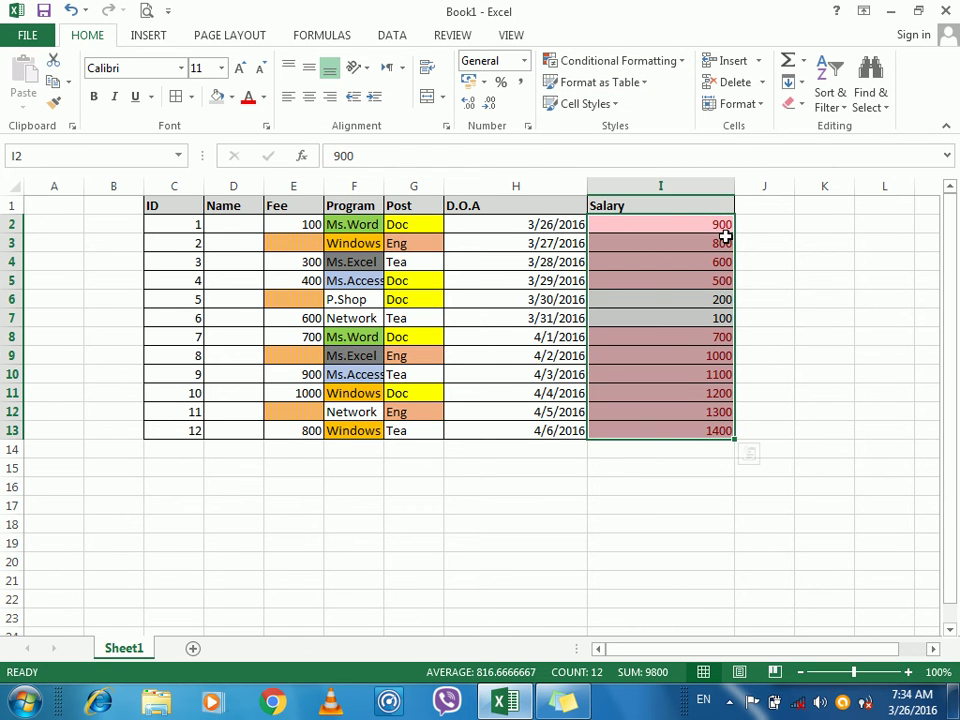
Copy the salaries from I2:I13 to B2:B13 and widen column B to roughly twice its width
{"action": "left_click_drag", "start_coordinate": [707, 225], "coordinate": [698, 430]}
{"action": "key", "text": "ctrl+c"}
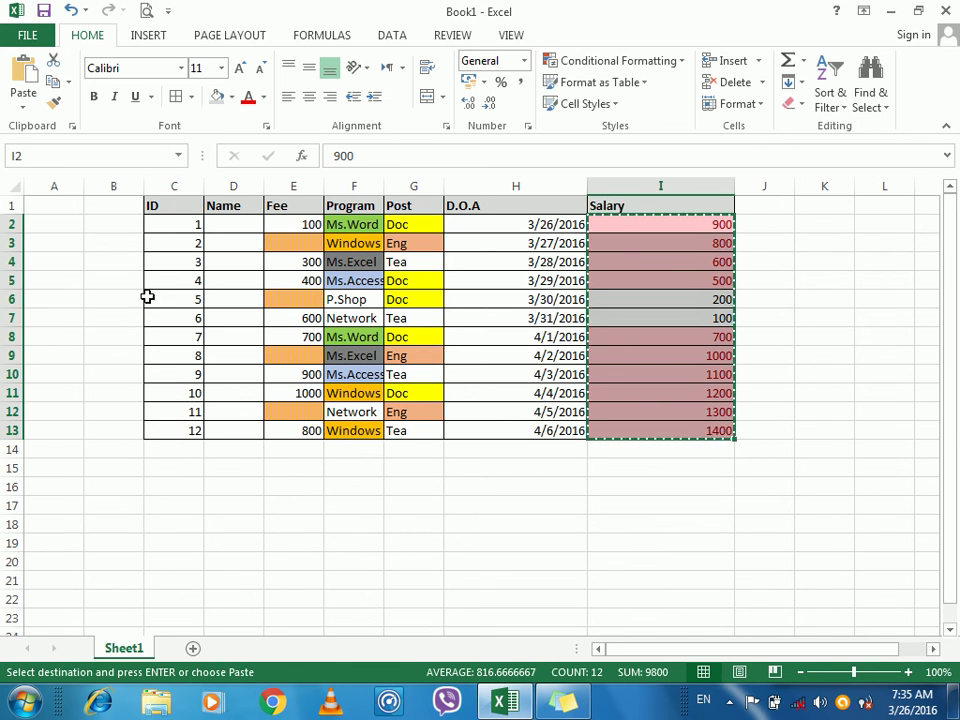
{"action": "left_click", "coordinate": [95, 219]}
{"action": "key", "text": "ctrl+v"}
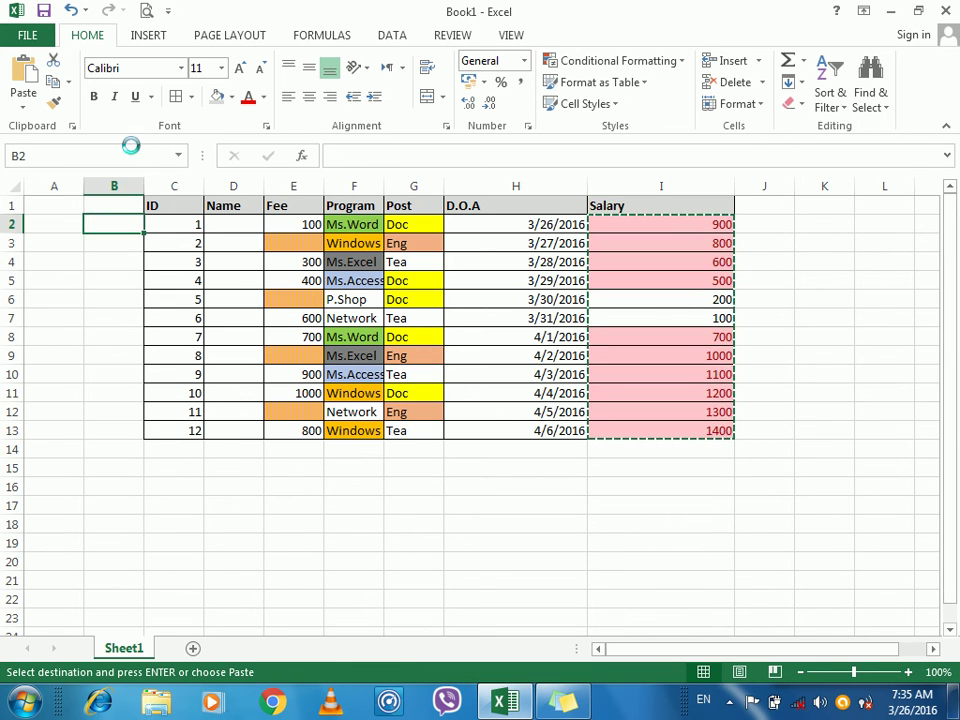
{"action": "left_click_drag", "start_coordinate": [122, 229], "coordinate": [118, 434]}
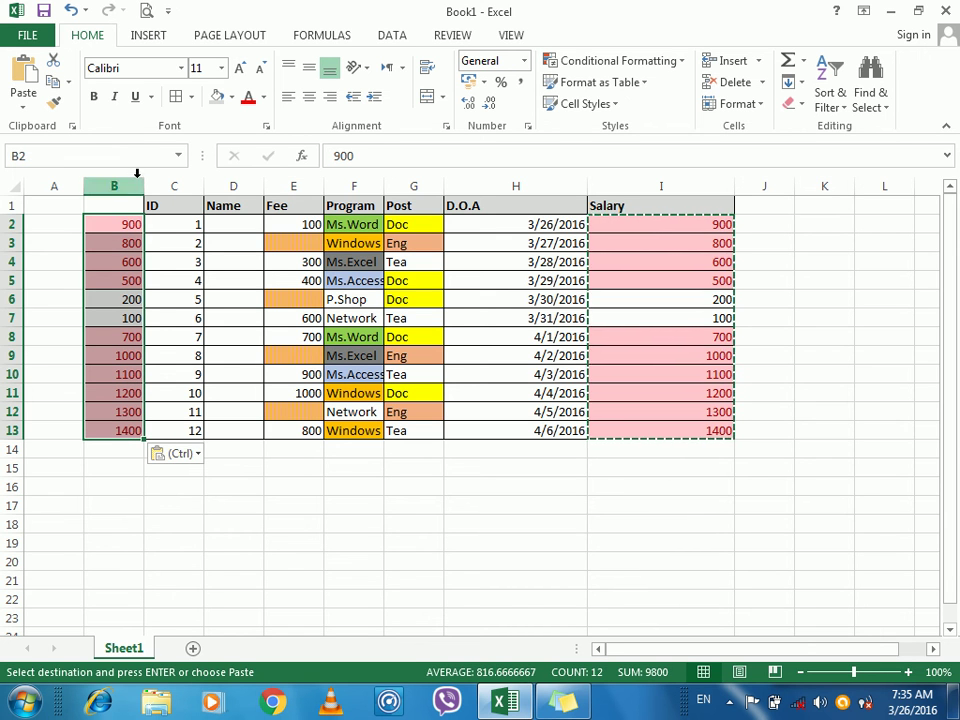
{"action": "left_click_drag", "start_coordinate": [144, 180], "coordinate": [199, 186]}
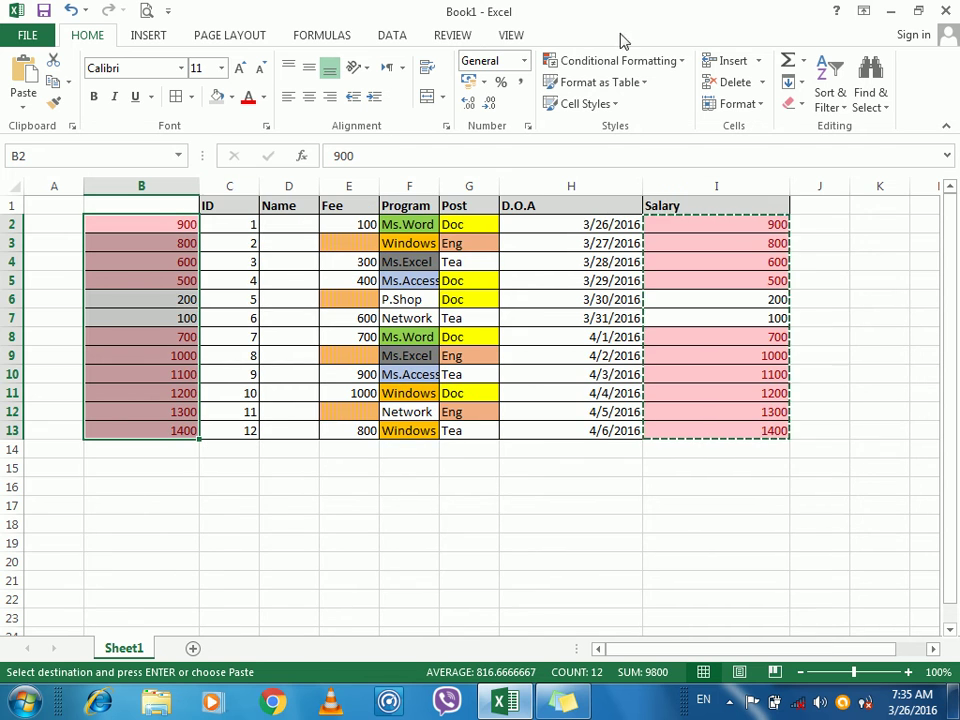
Apply the green gradient fill data bars to the copied salaries in B2:B13
{"action": "left_click", "coordinate": [638, 68]}
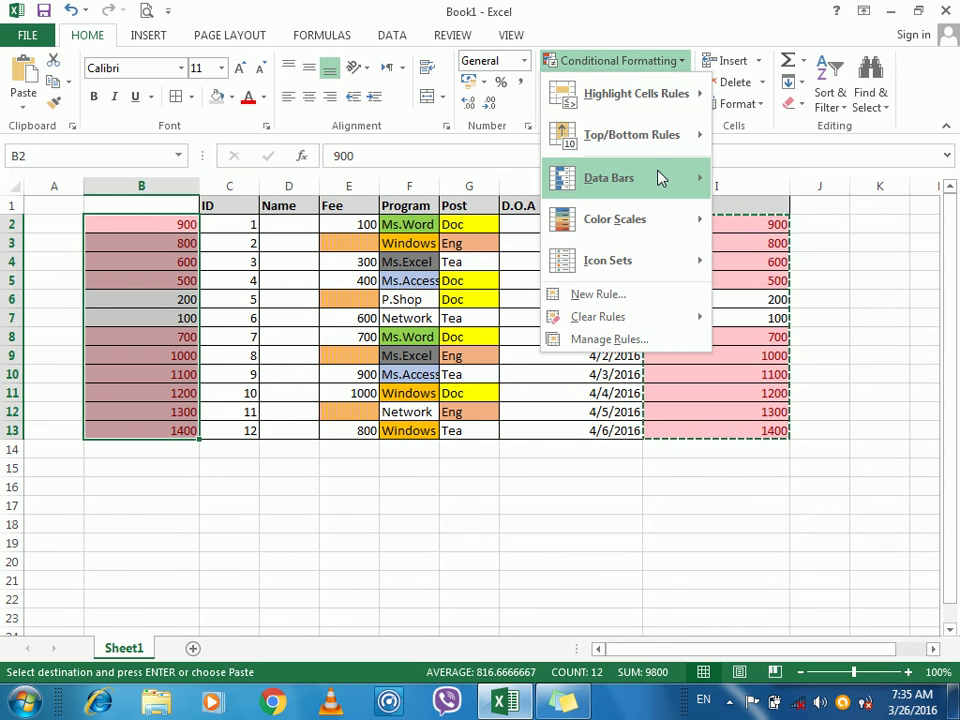
{"action": "mouse_move", "coordinate": [659, 178]}
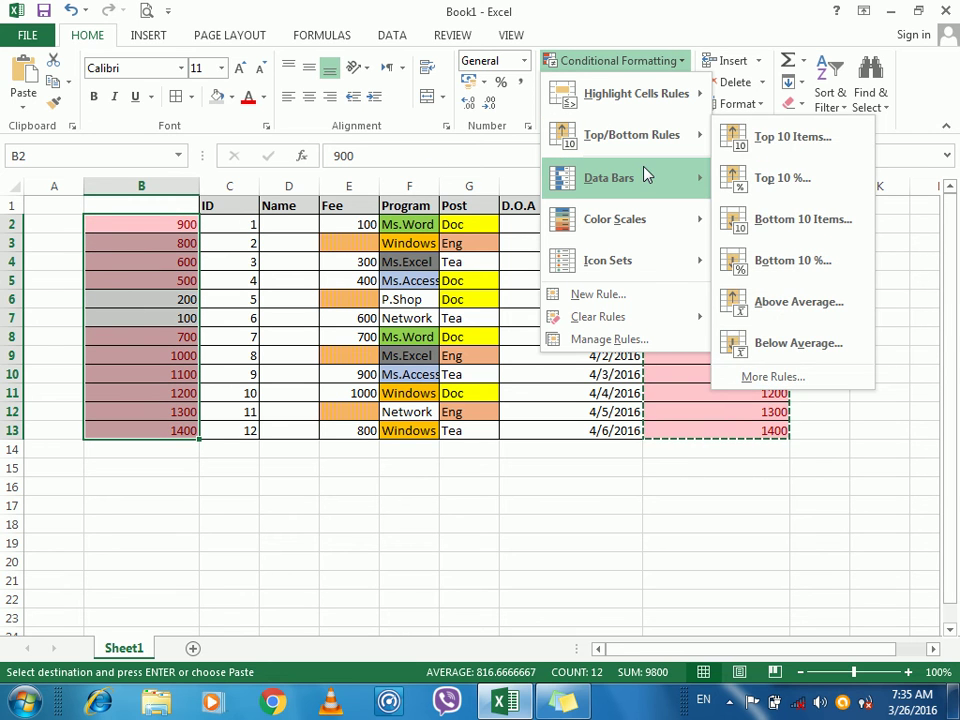
{"action": "mouse_move", "coordinate": [700, 184]}
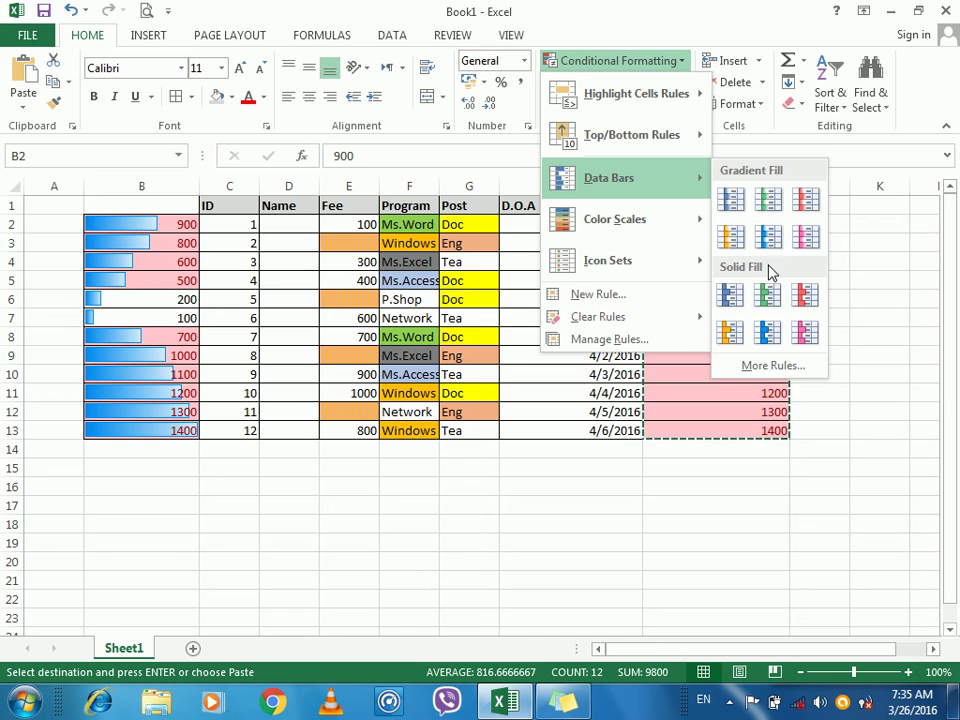
{"action": "left_click", "coordinate": [775, 205]}
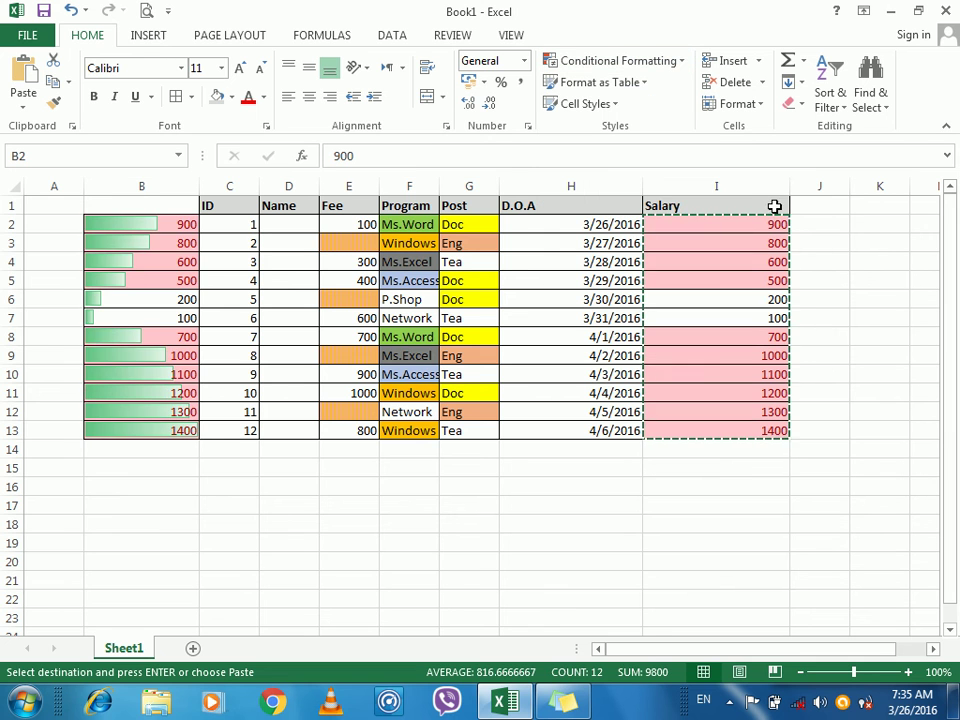
Add the Blue - White - Red Color Scale to the salaries in B2:B13
{"action": "left_click", "coordinate": [603, 63]}
{"action": "mouse_move", "coordinate": [618, 228]}
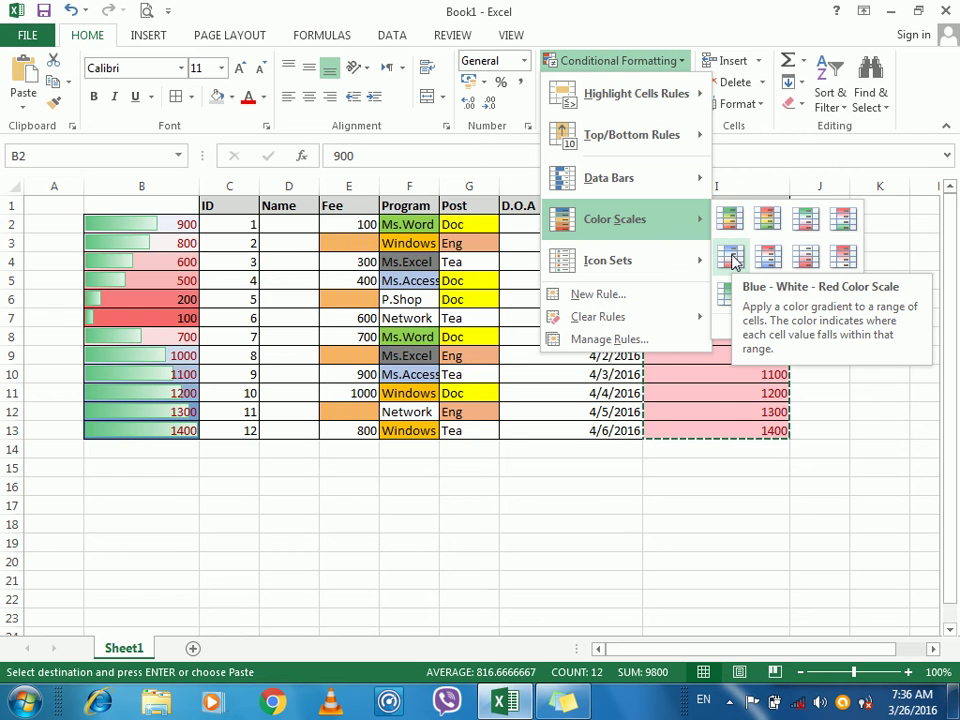
{"action": "left_click", "coordinate": [731, 259]}
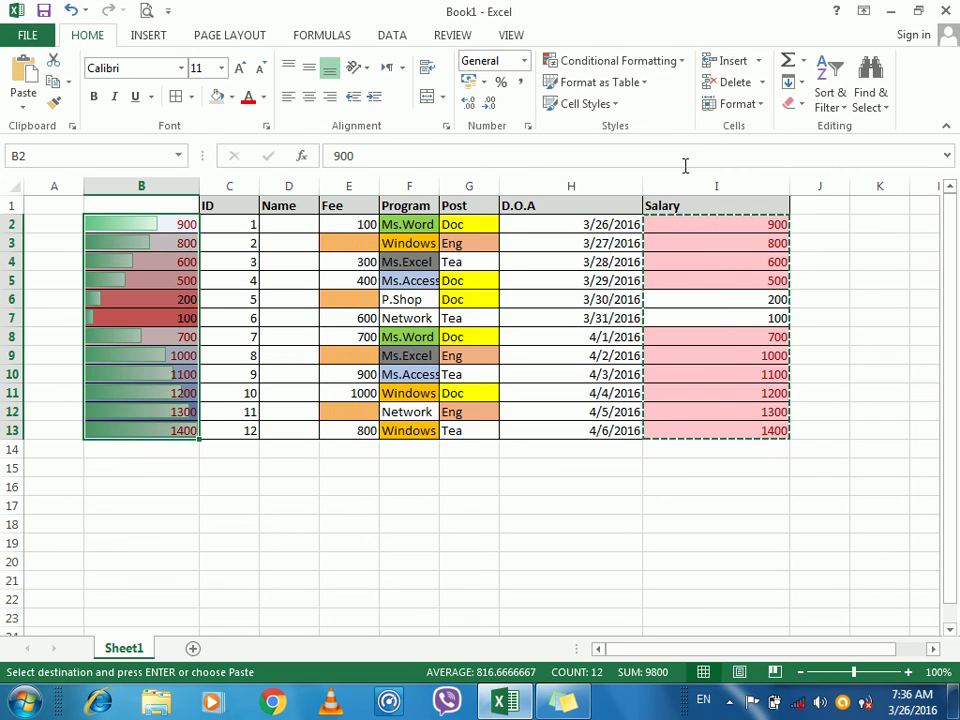
Add the five-level signal bar icon set from the Ratings group to B2:B13
{"action": "left_click", "coordinate": [608, 62]}
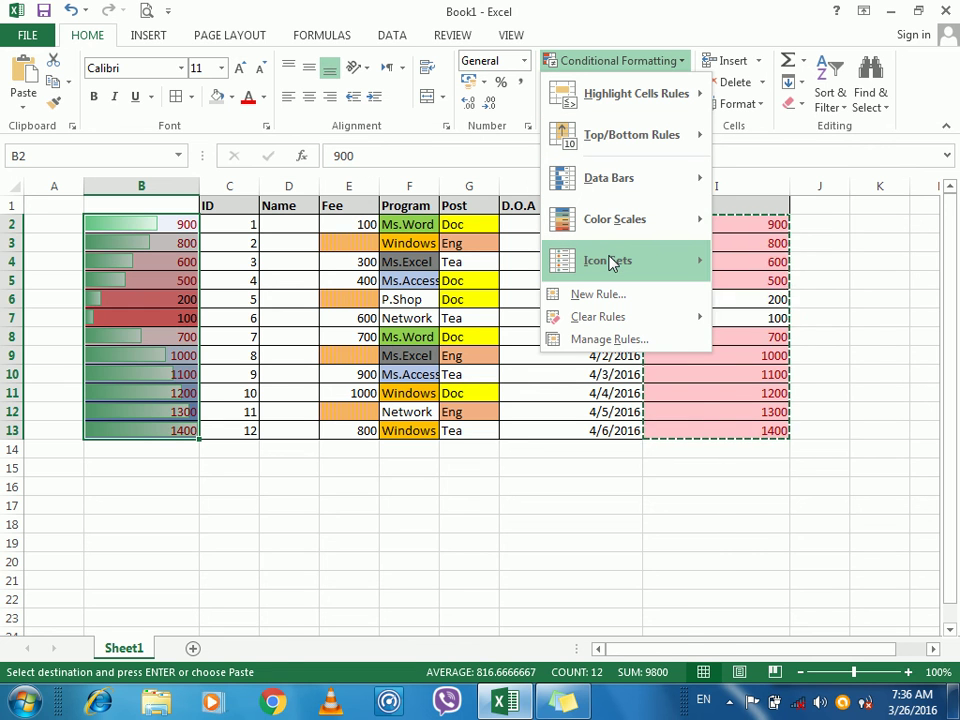
{"action": "mouse_move", "coordinate": [610, 261]}
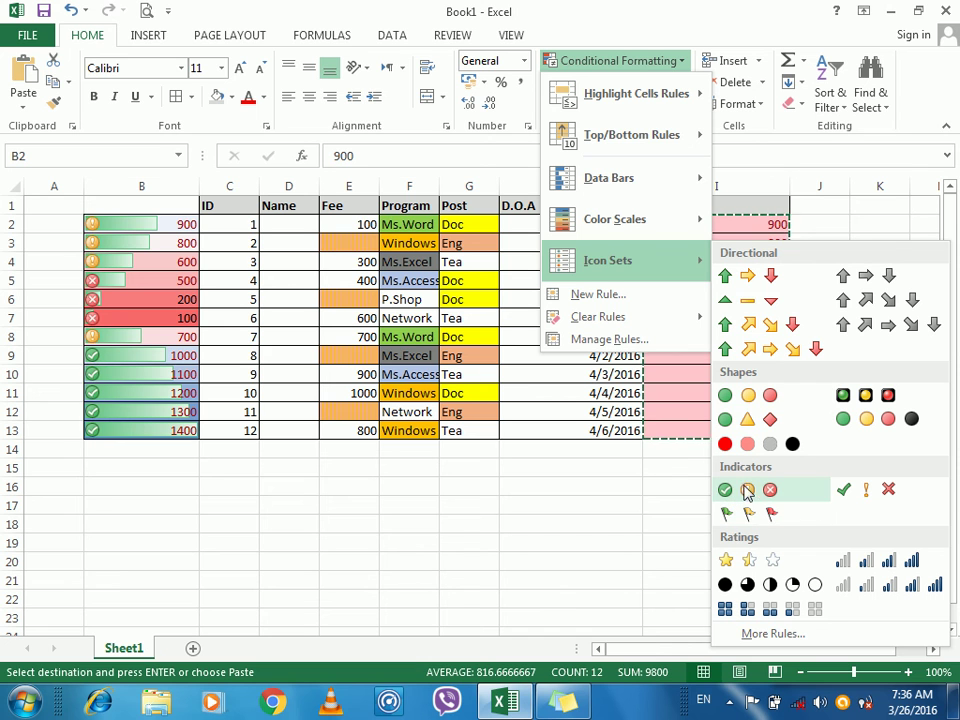
{"action": "left_click", "coordinate": [938, 597]}
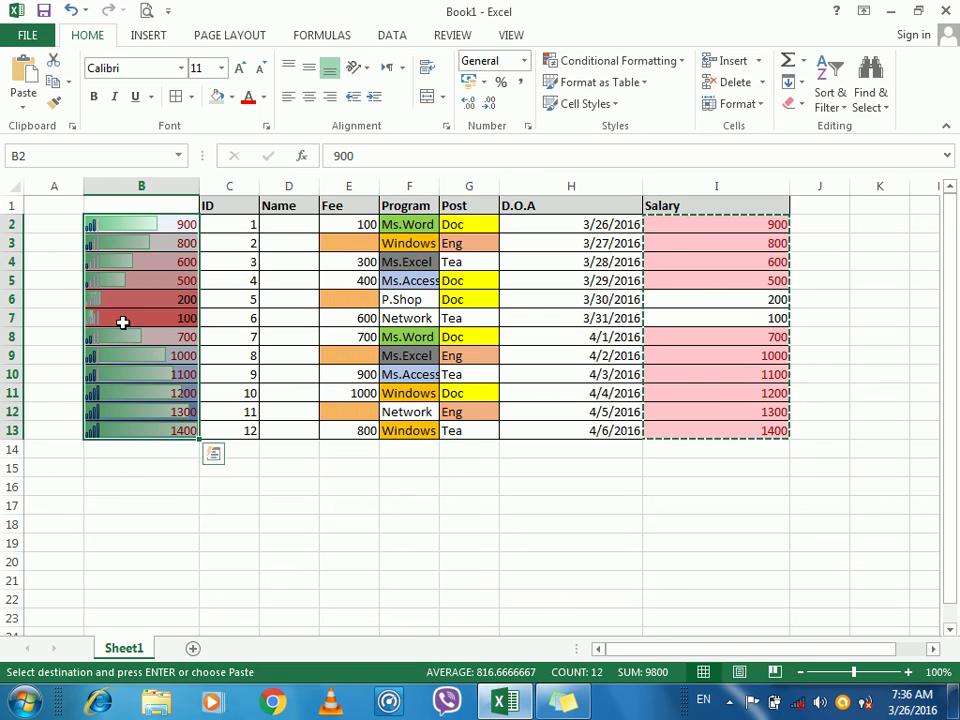
{"action": "left_click", "coordinate": [652, 62]}
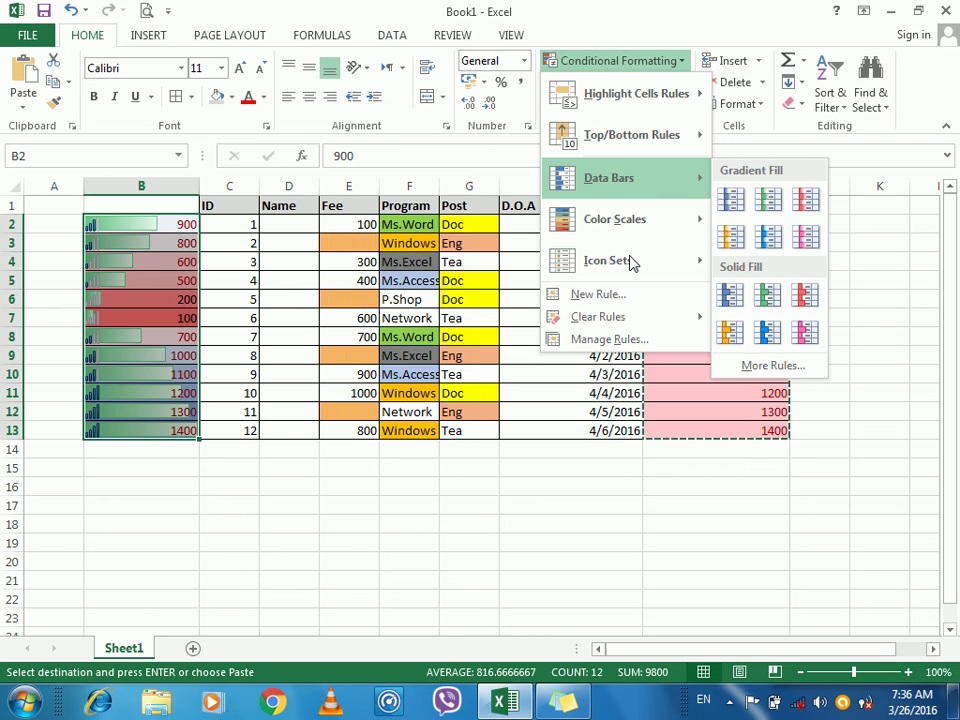
{"action": "mouse_move", "coordinate": [639, 270]}
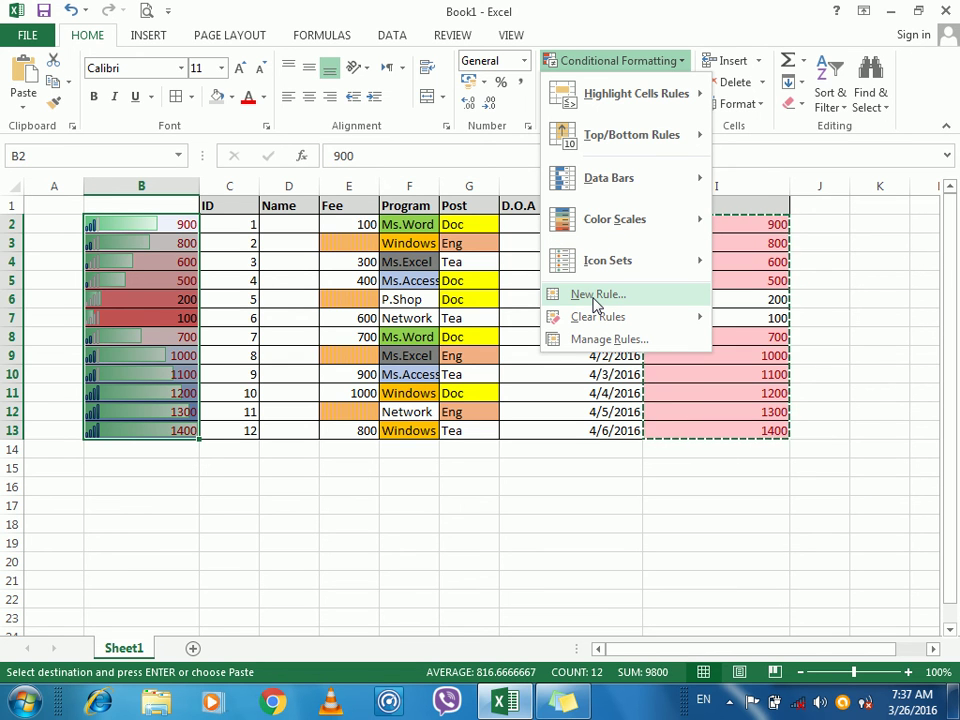
{"action": "left_click", "coordinate": [685, 9]}
List the conditional formatting rules applied to B2:B13 and open the Icon Set rule for editing
{"action": "left_click_drag", "start_coordinate": [157, 222], "coordinate": [149, 424]}
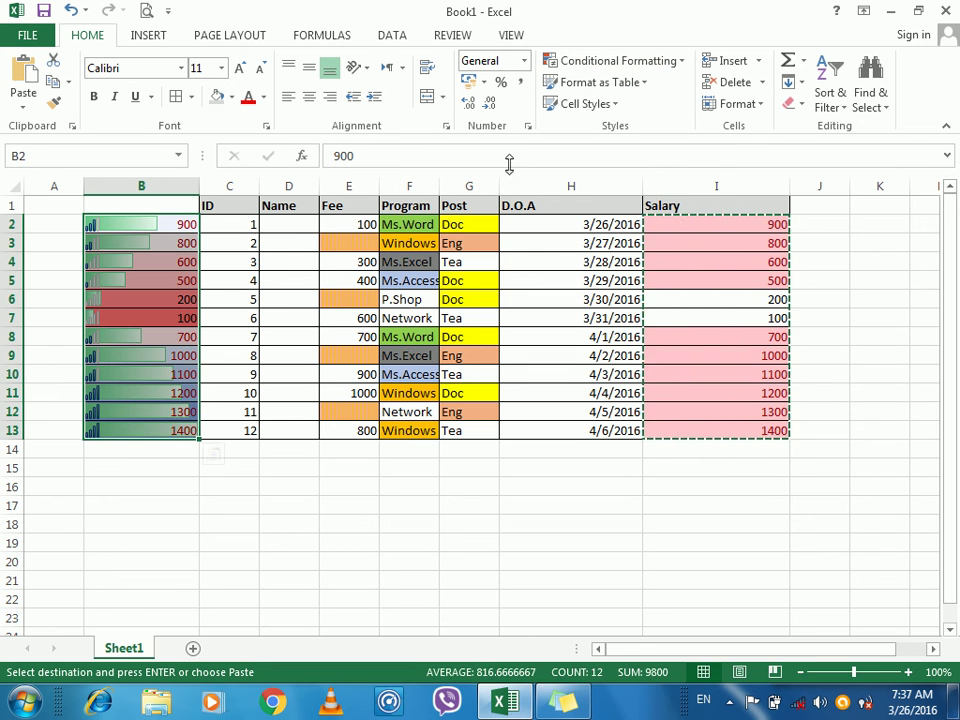
{"action": "left_click", "coordinate": [588, 75]}
{"action": "left_click", "coordinate": [612, 339]}
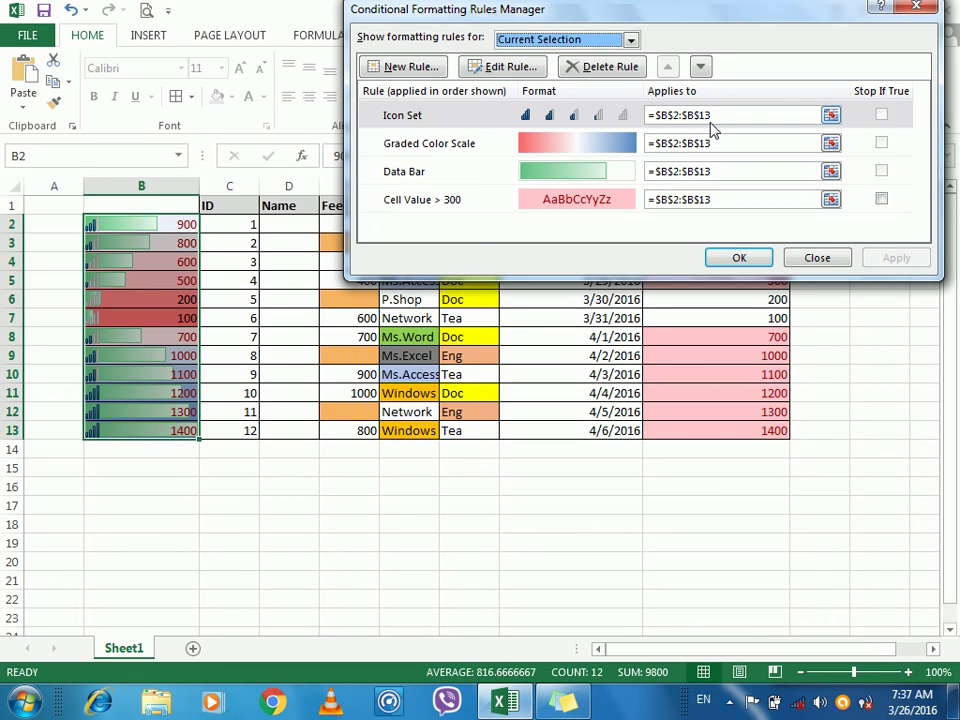
{"action": "left_click", "coordinate": [882, 116]}
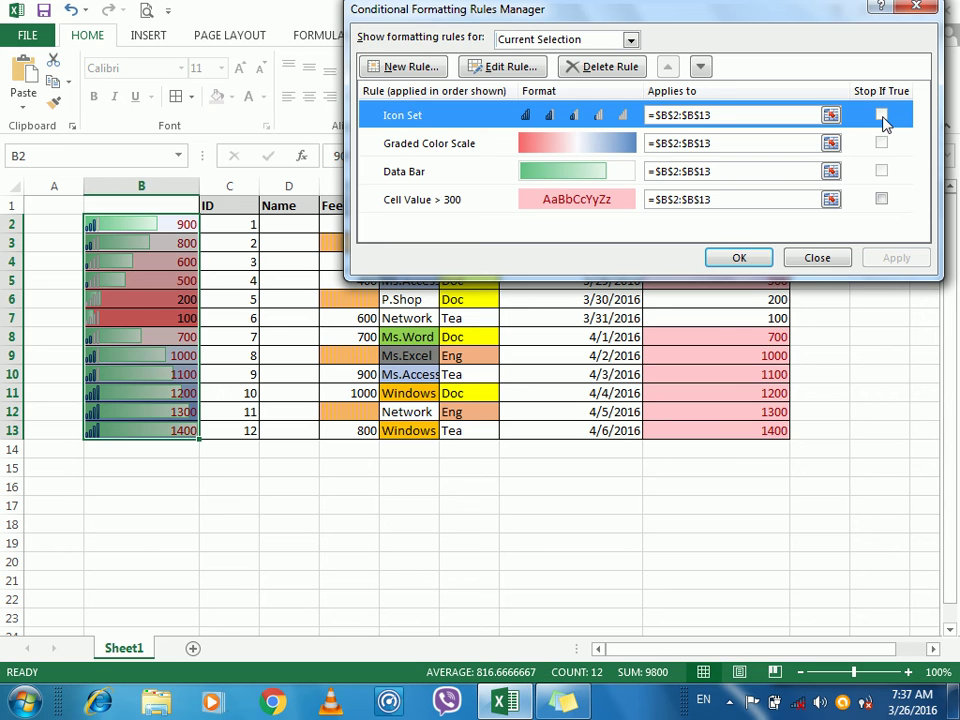
{"action": "left_click", "coordinate": [513, 70]}
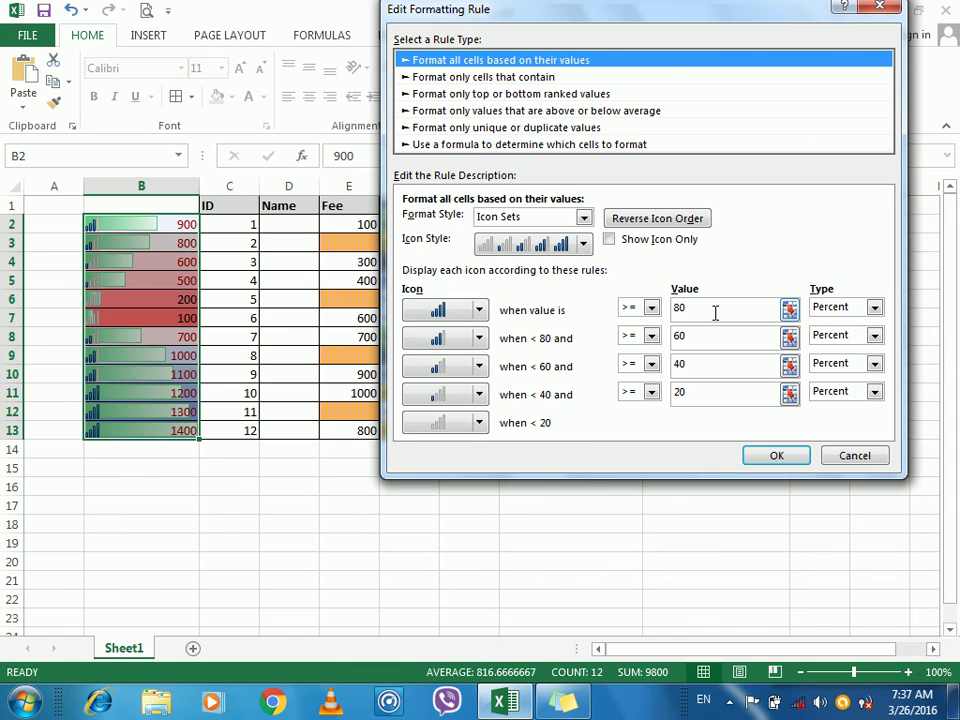
Examine the icon set rule's threshold values and the icon choices for its upper three levels
{"action": "left_click_drag", "start_coordinate": [715, 313], "coordinate": [673, 309]}
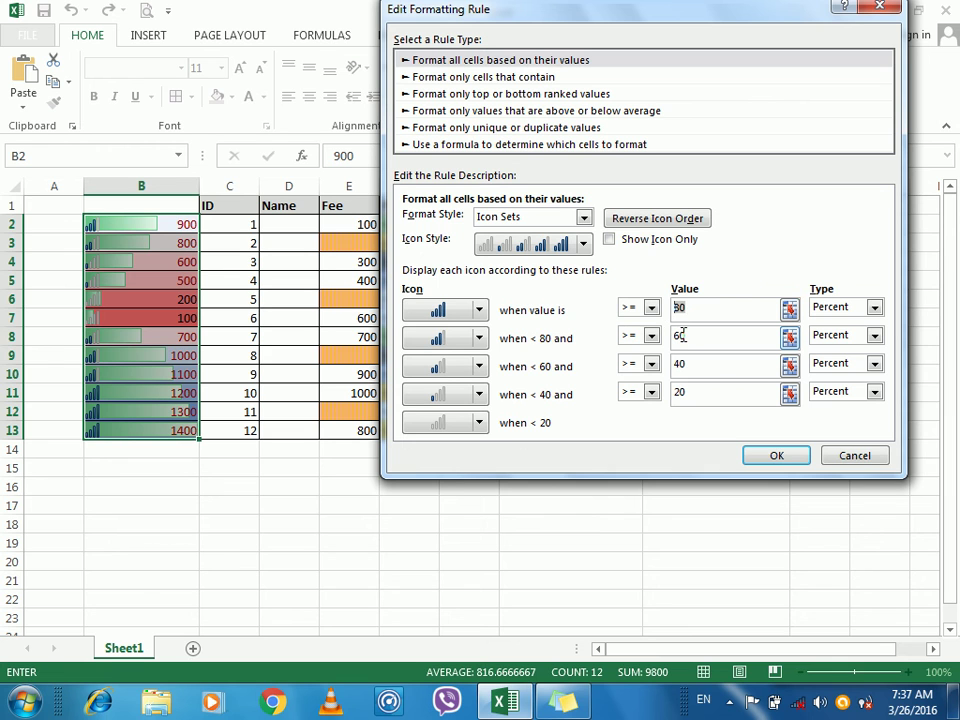
{"action": "left_click_drag", "start_coordinate": [698, 339], "coordinate": [660, 343]}
{"action": "left_click_drag", "start_coordinate": [698, 310], "coordinate": [673, 315]}
{"action": "left_click", "coordinate": [694, 340]}
{"action": "left_click_drag", "start_coordinate": [708, 364], "coordinate": [660, 369]}
{"action": "left_click", "coordinate": [718, 397]}
{"action": "left_click", "coordinate": [481, 310]}
{"action": "left_click", "coordinate": [481, 310]}
{"action": "left_click", "coordinate": [478, 339]}
{"action": "left_click", "coordinate": [478, 339]}
{"action": "left_click", "coordinate": [481, 366]}
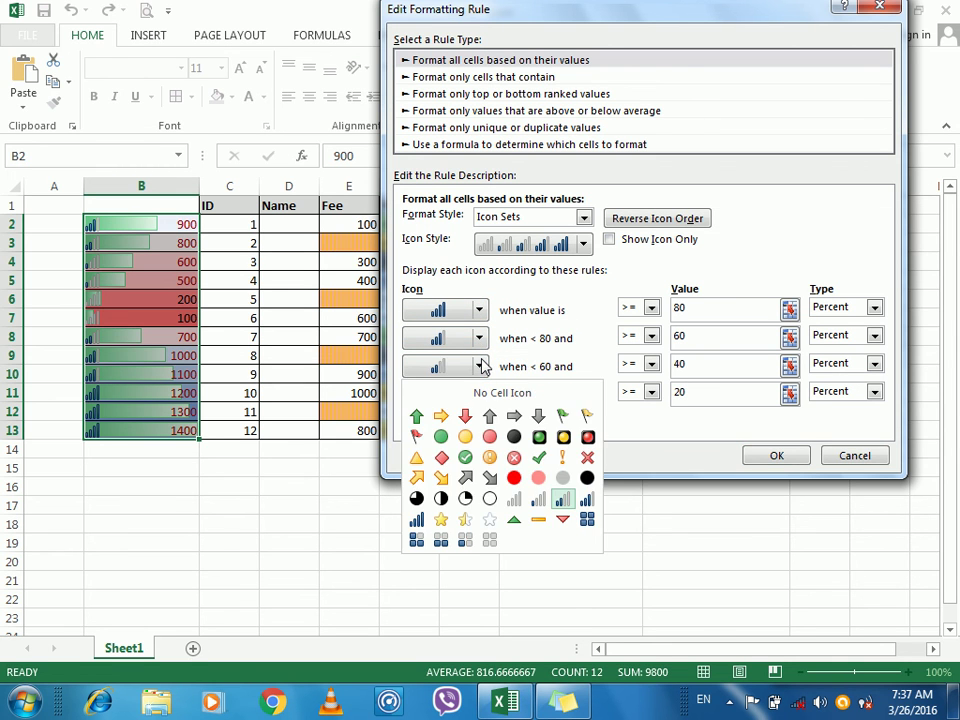
{"action": "left_click", "coordinate": [481, 366]}
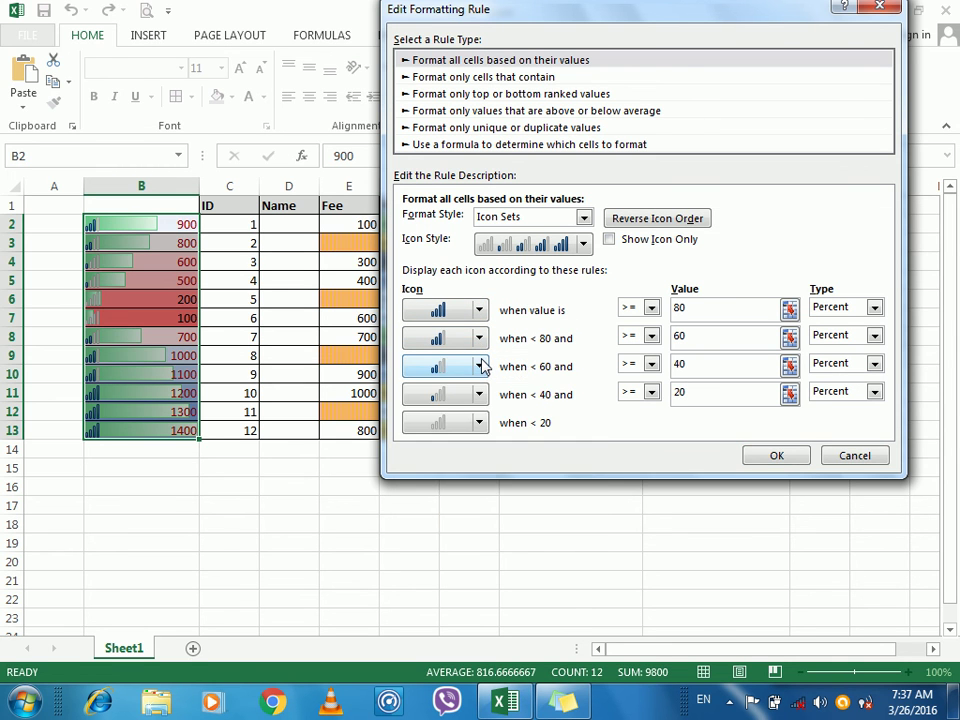
View the icon style and value type choices of the icon set rule, and cancel the edit
{"action": "left_click", "coordinate": [584, 245]}
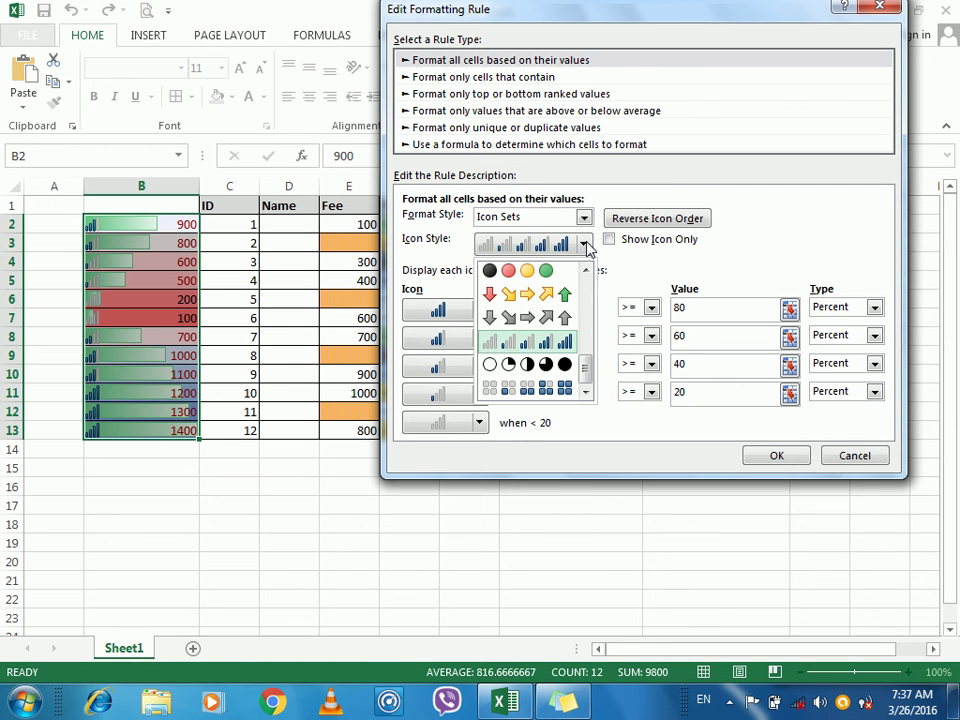
{"action": "left_click", "coordinate": [585, 246]}
{"action": "left_click", "coordinate": [585, 246]}
{"action": "left_click", "coordinate": [585, 246]}
{"action": "left_click", "coordinate": [585, 246]}
{"action": "left_click", "coordinate": [585, 246]}
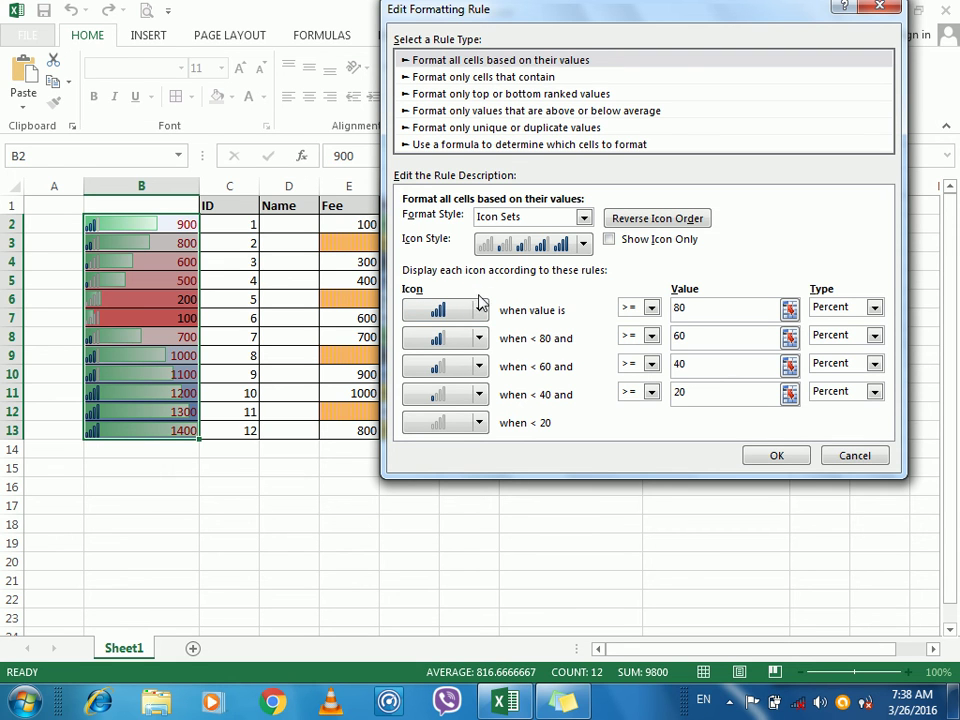
{"action": "left_click", "coordinate": [862, 310]}
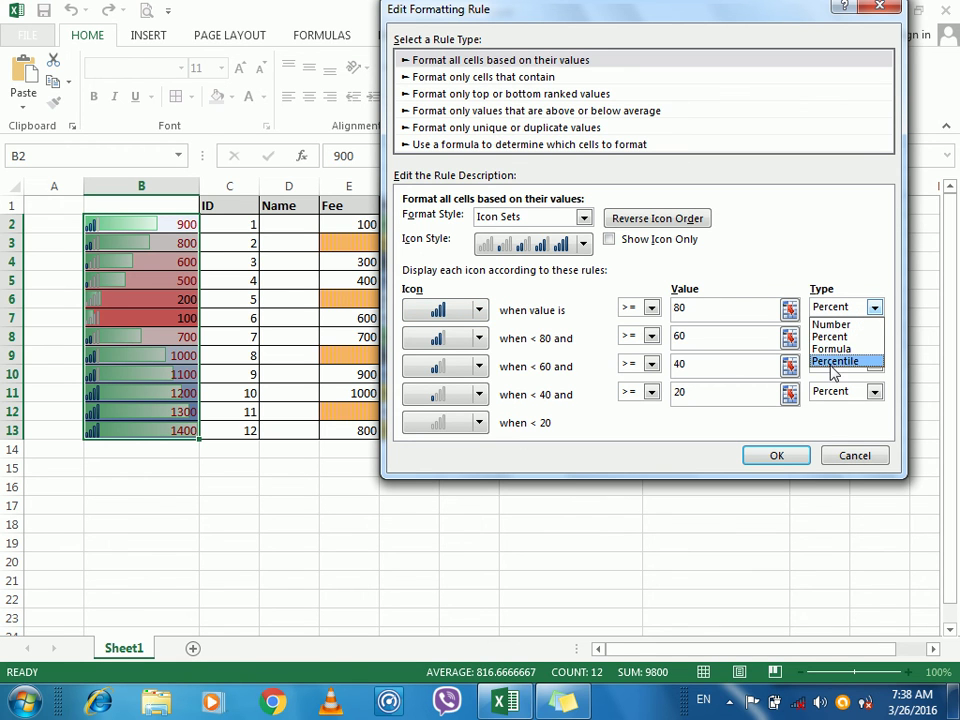
{"action": "left_click", "coordinate": [805, 232]}
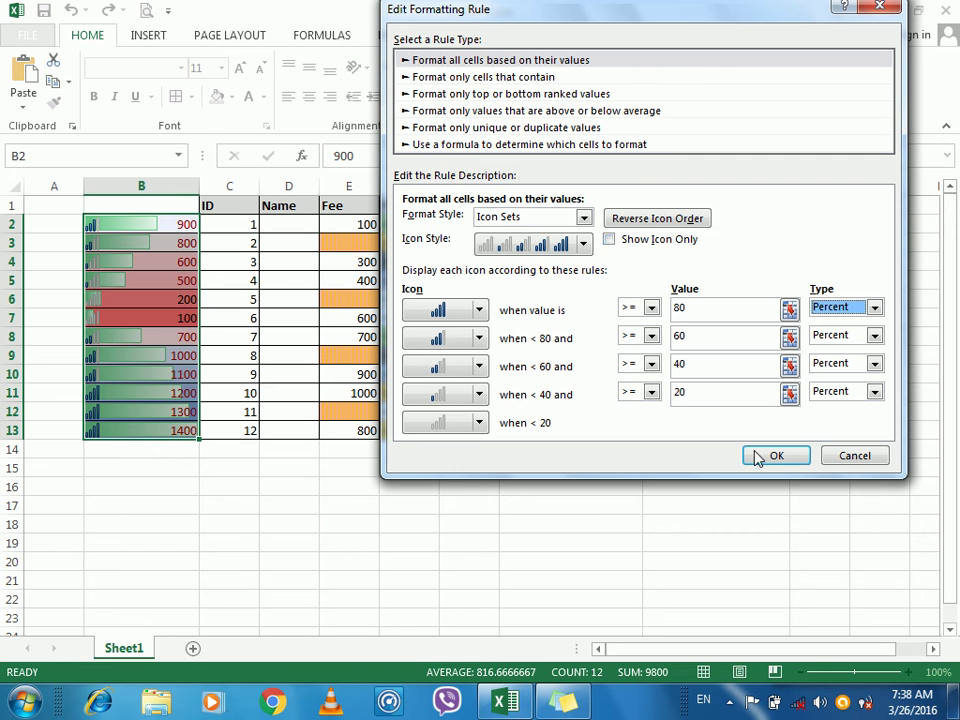
{"action": "left_click", "coordinate": [848, 457]}
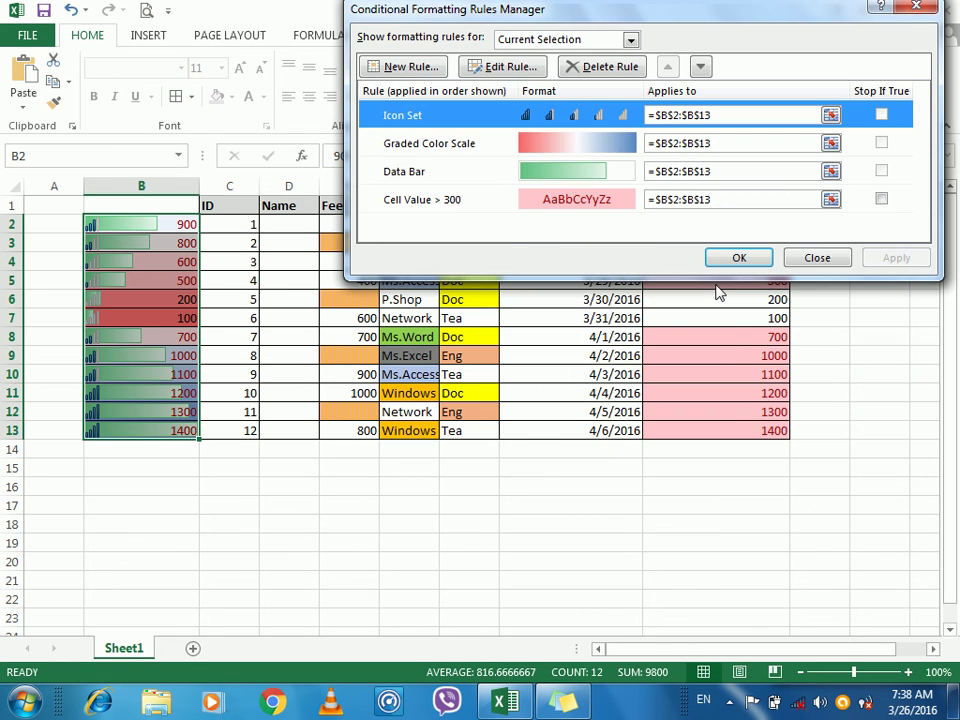
Check the rule scope choices in the rules manager and reposition its window over the sheet
{"action": "left_click", "coordinate": [612, 45]}
{"action": "left_click", "coordinate": [609, 40]}
{"action": "left_click_drag", "start_coordinate": [549, 22], "coordinate": [585, 23]}
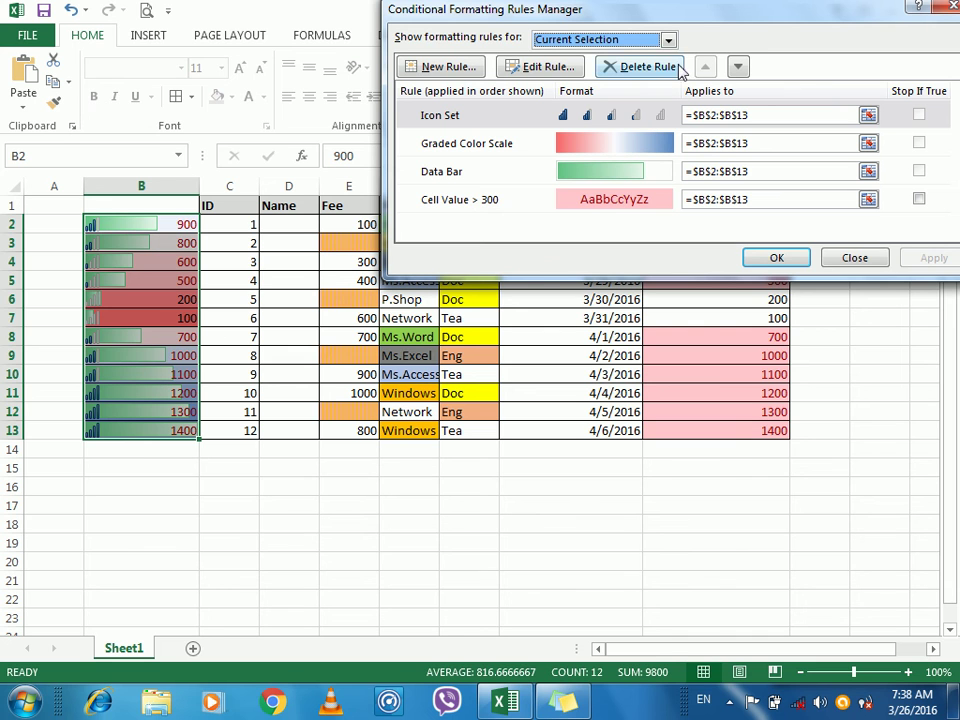
{"action": "left_click_drag", "start_coordinate": [714, 17], "coordinate": [632, 20]}
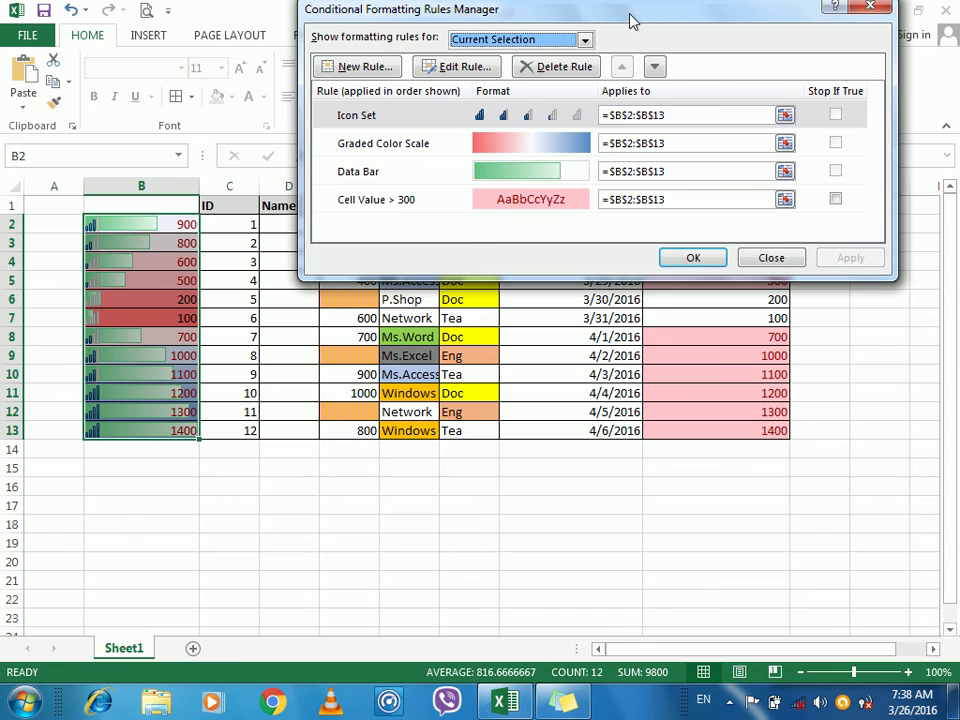
{"action": "left_click_drag", "start_coordinate": [632, 20], "coordinate": [654, 28]}
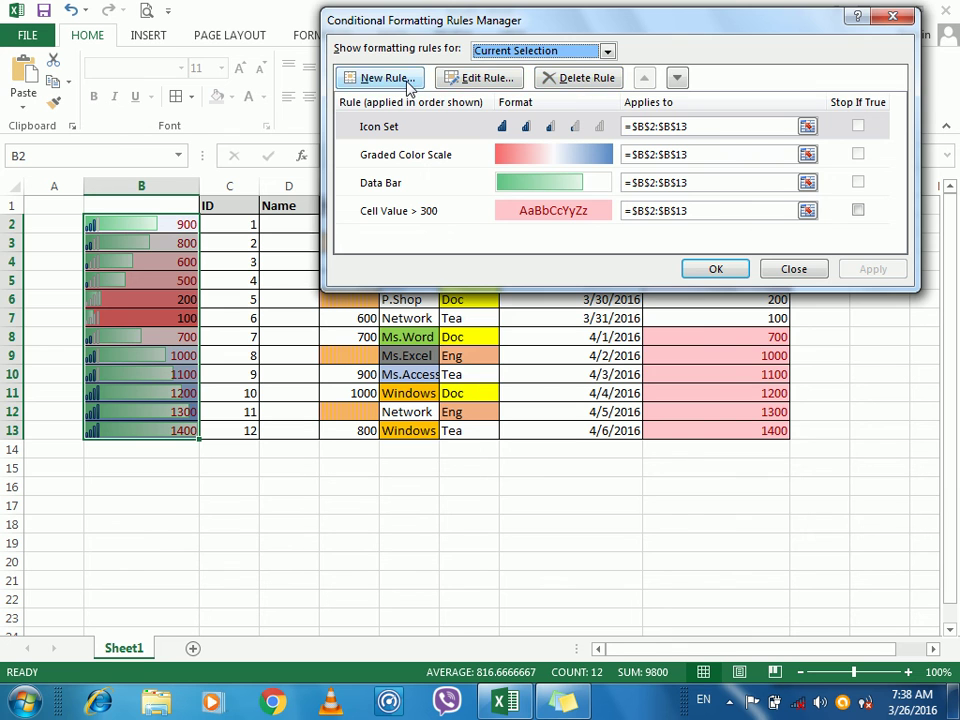
View the minimum type choices of a new 2-Color Scale rule, cancel it, and close the rules manager
{"action": "left_click", "coordinate": [352, 80]}
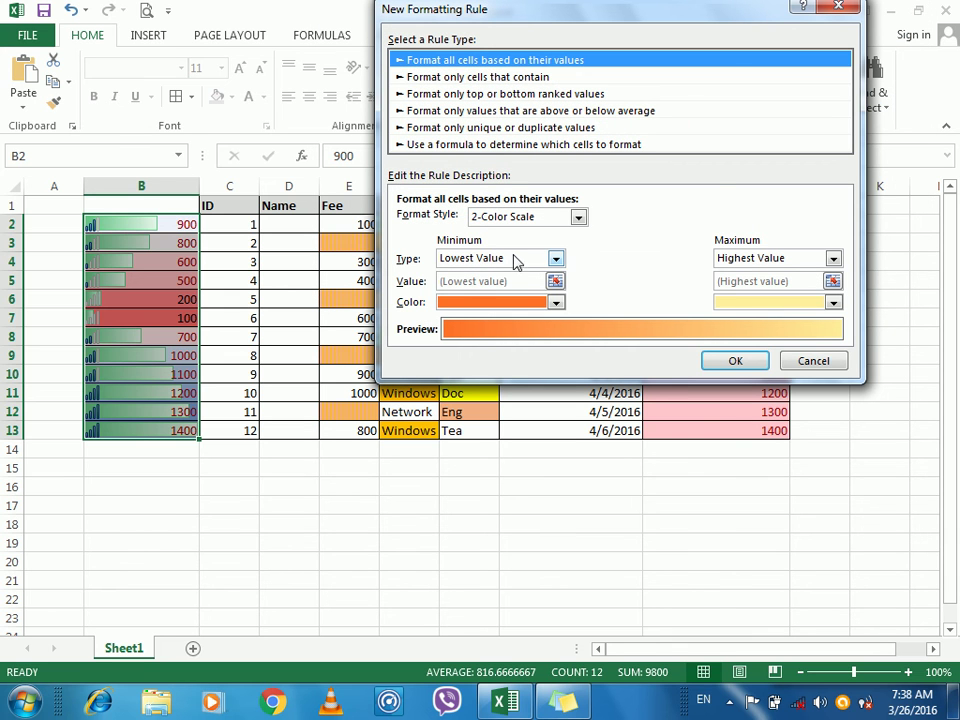
{"action": "left_click", "coordinate": [512, 258]}
{"action": "left_click", "coordinate": [512, 258]}
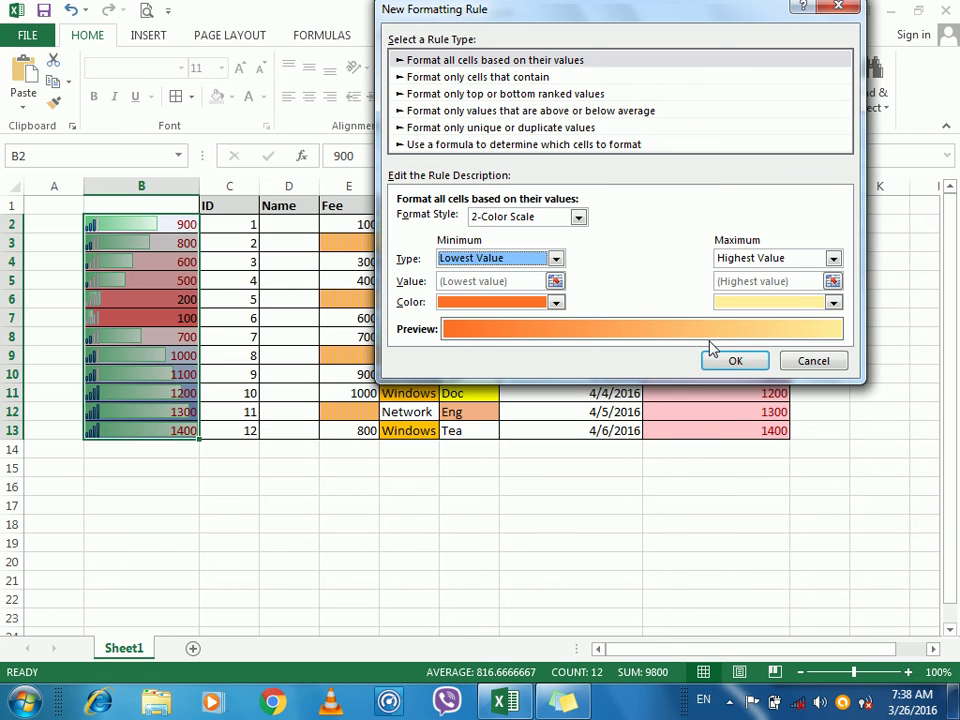
{"action": "left_click", "coordinate": [815, 365]}
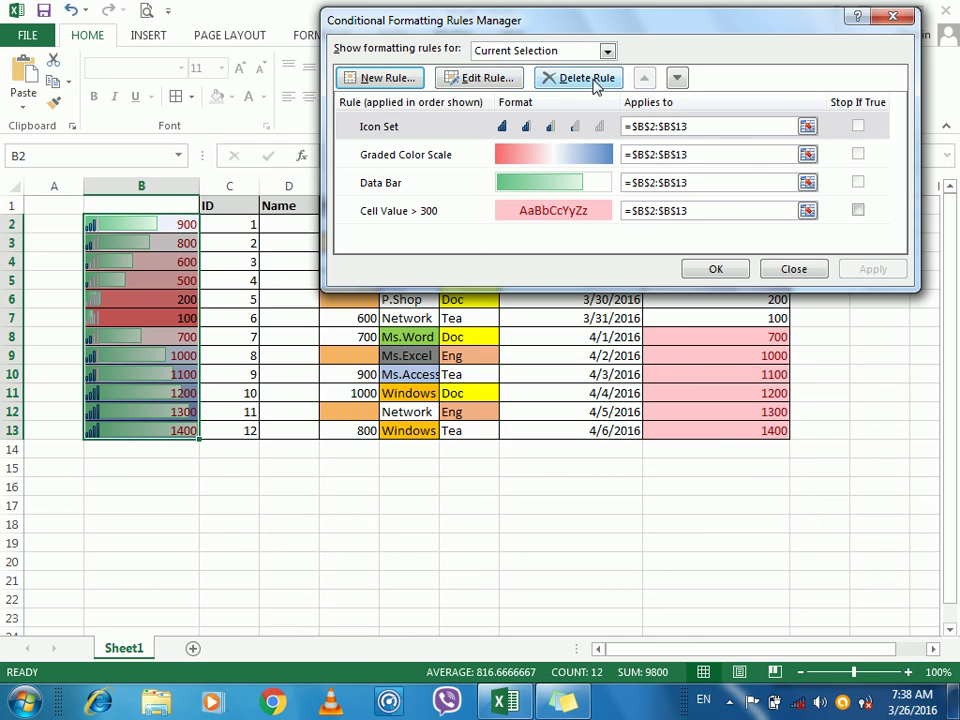
{"action": "left_click", "coordinate": [741, 125]}
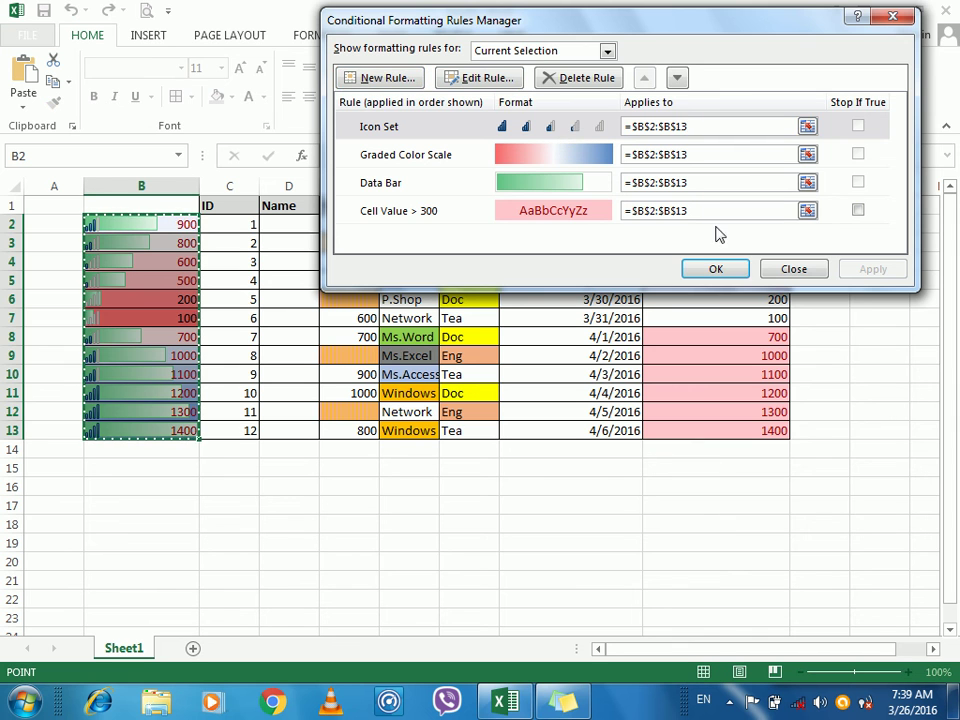
{"action": "left_click", "coordinate": [793, 269]}
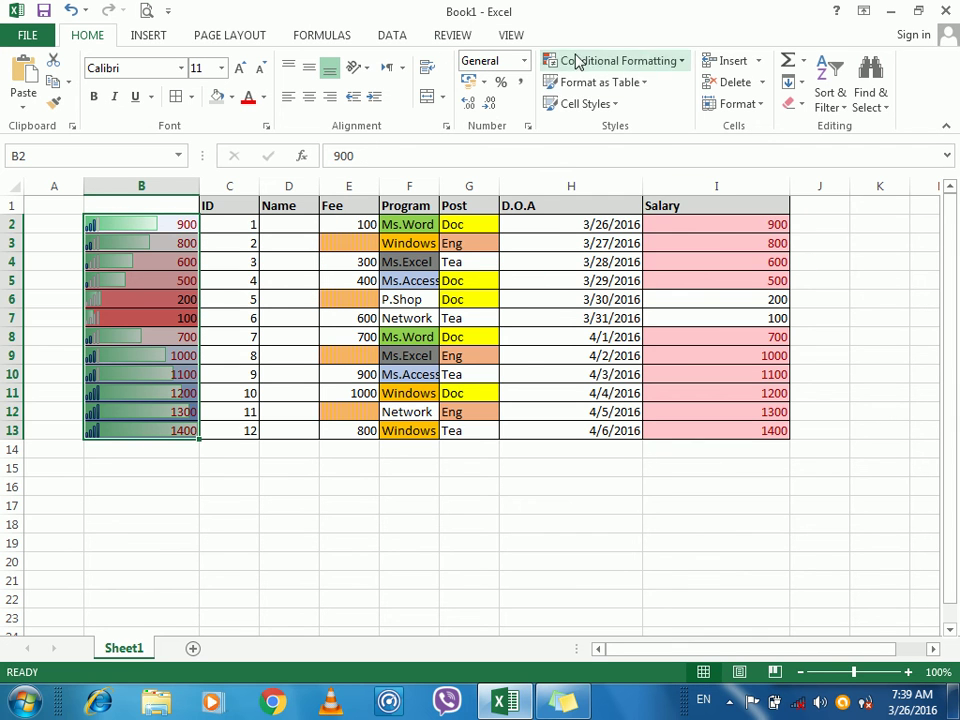
View the available options for clearing conditional formatting rules without applying any
{"action": "left_click", "coordinate": [577, 62]}
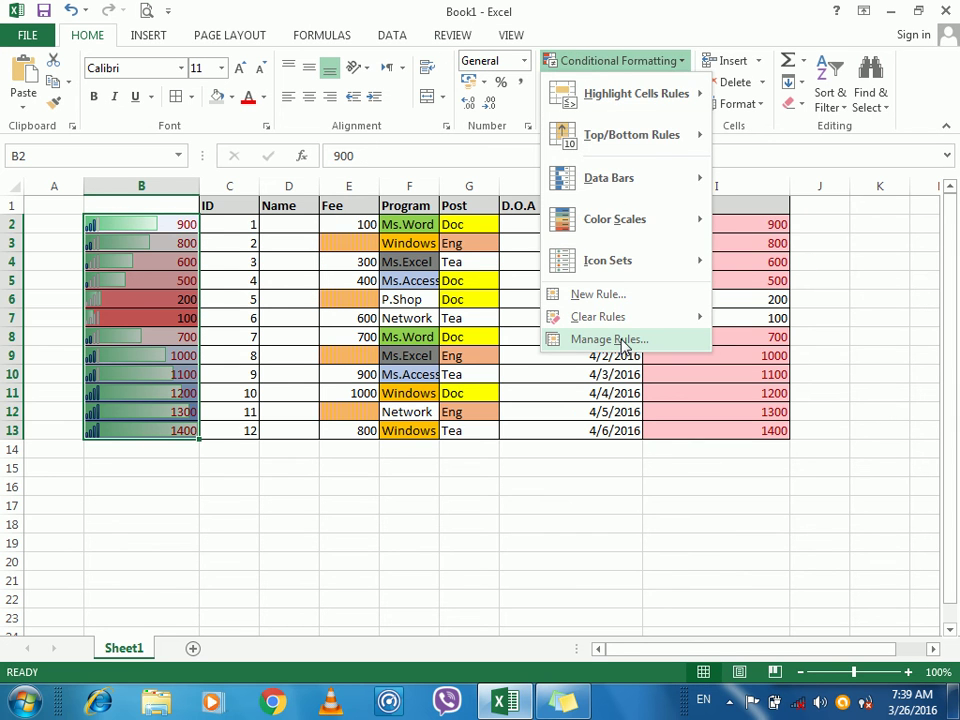
{"action": "mouse_move", "coordinate": [628, 328]}
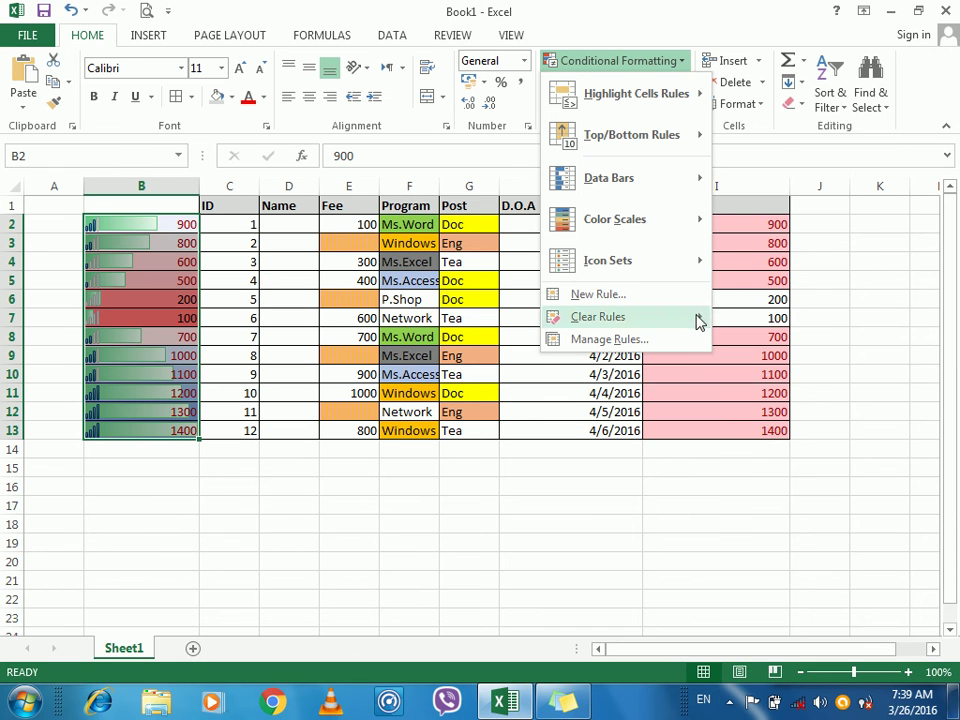
{"action": "mouse_move", "coordinate": [696, 317]}
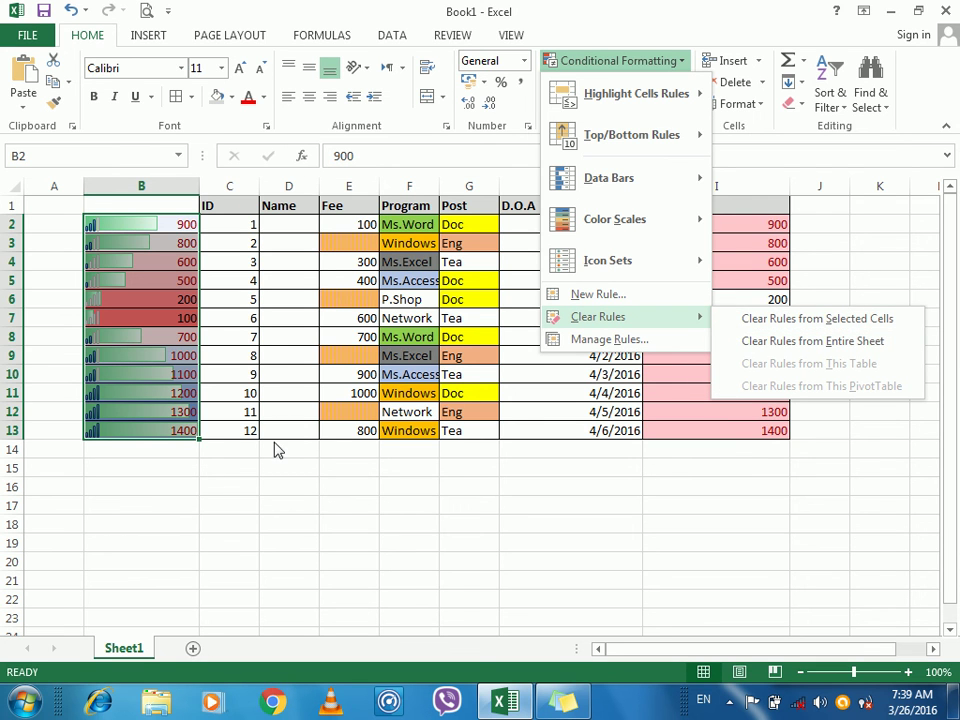
{"action": "left_click", "coordinate": [285, 355]}
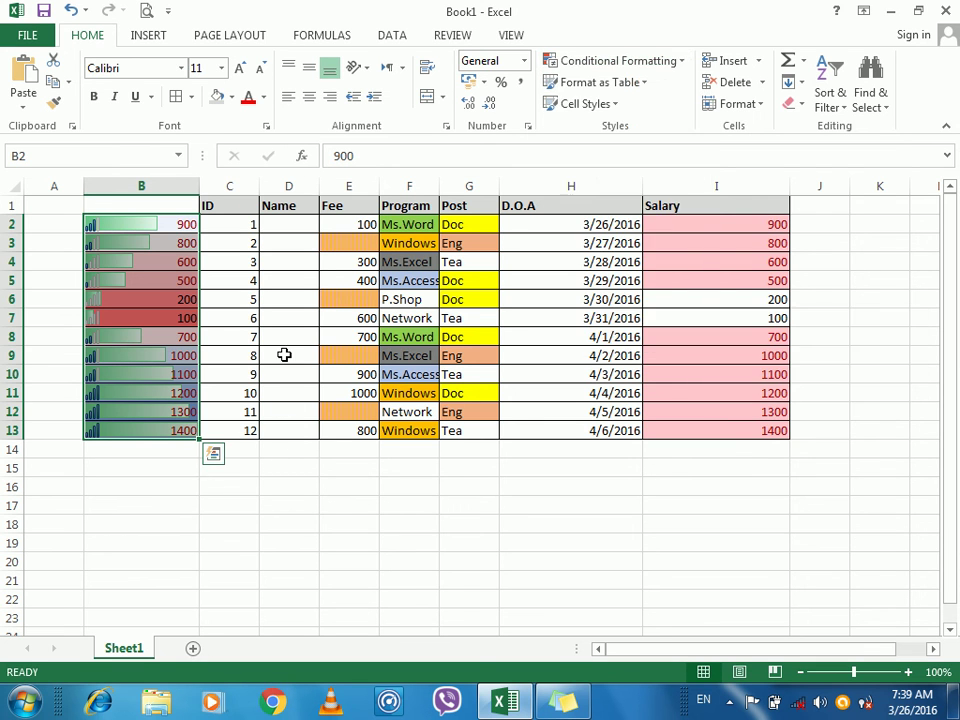
Clear all conditional formatting rules from the entire sheet
{"action": "left_click", "coordinate": [746, 220]}
{"action": "left_click", "coordinate": [435, 242]}
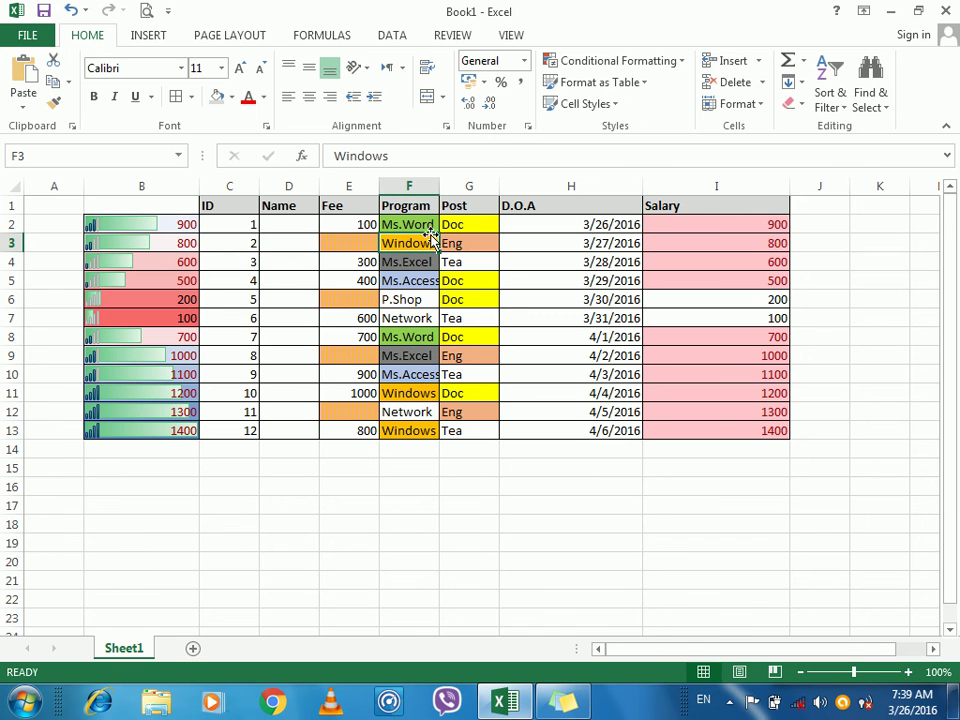
{"action": "left_click", "coordinate": [171, 238]}
{"action": "left_click", "coordinate": [660, 62]}
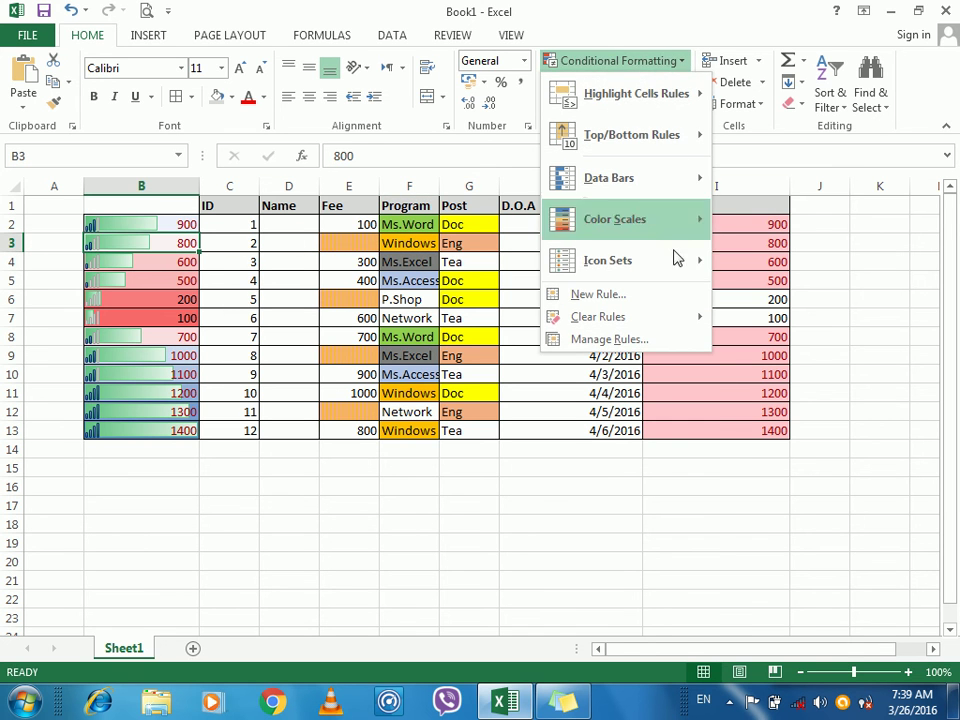
{"action": "mouse_move", "coordinate": [677, 325]}
{"action": "left_click", "coordinate": [752, 340]}
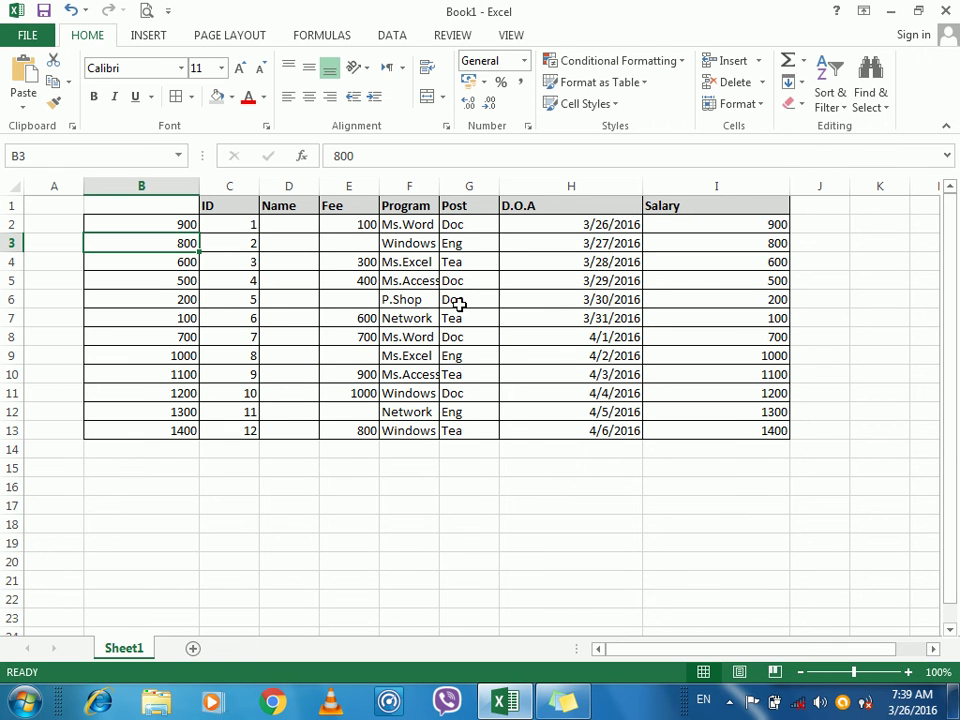
Check the remaining options for clearing rules, view the sheet's print preview, and return to the worksheet
{"action": "left_click", "coordinate": [626, 64]}
{"action": "mouse_move", "coordinate": [700, 326]}
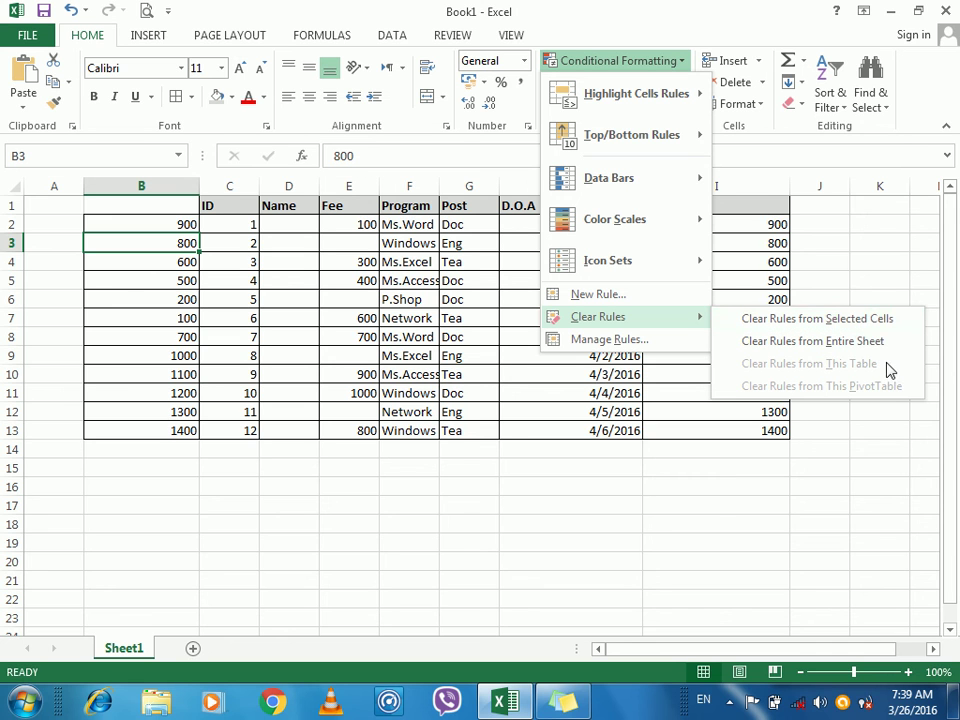
{"action": "left_click", "coordinate": [343, 304]}
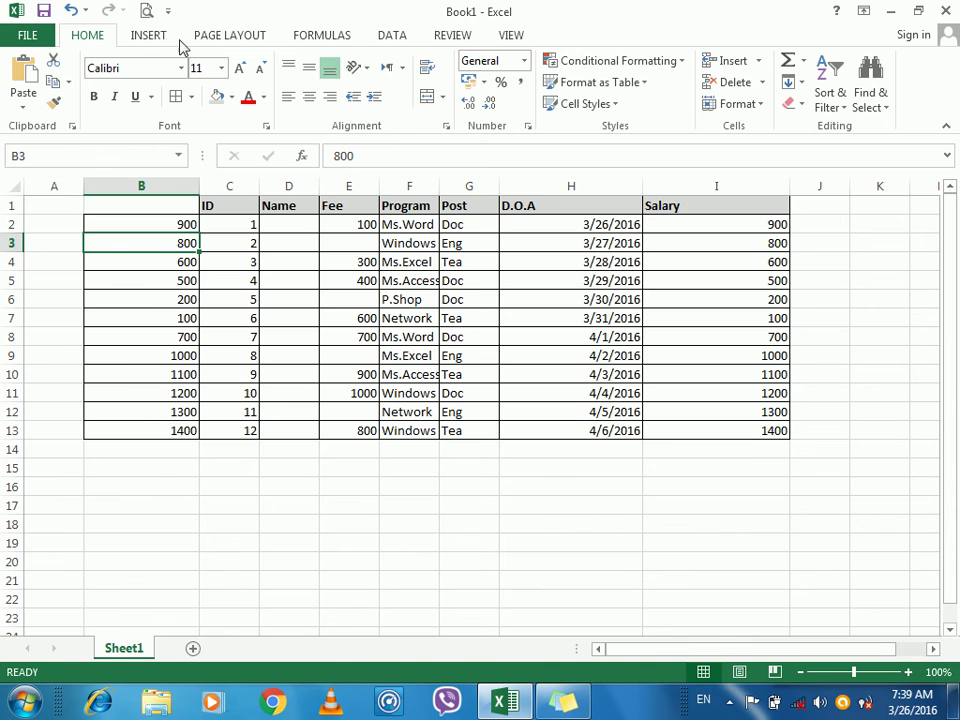
{"action": "left_click", "coordinate": [145, 9]}
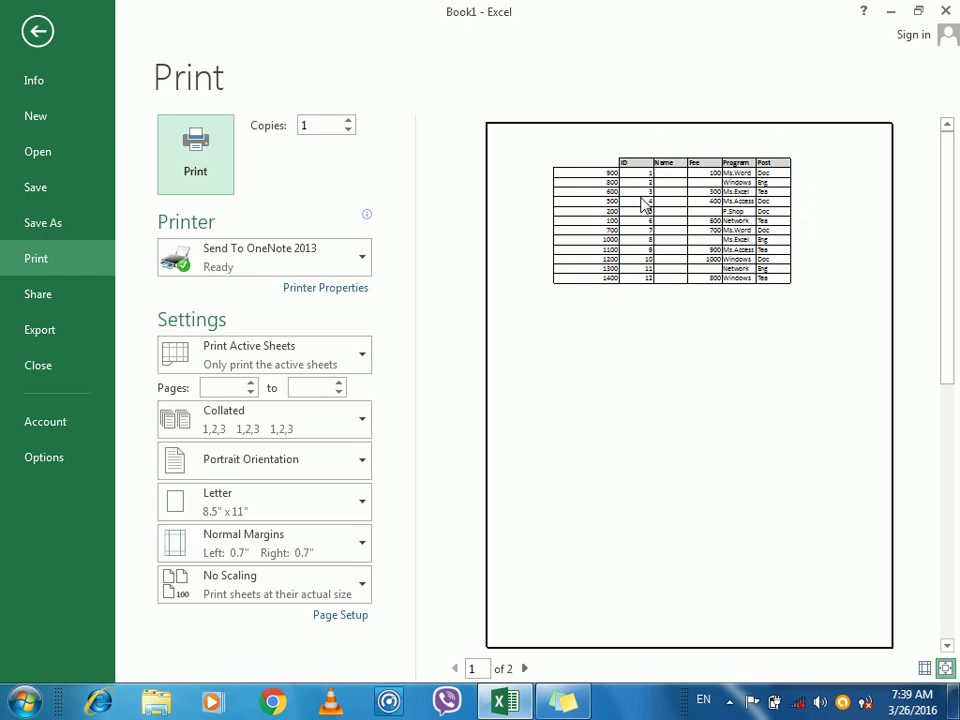
{"action": "key", "text": "Escape"}
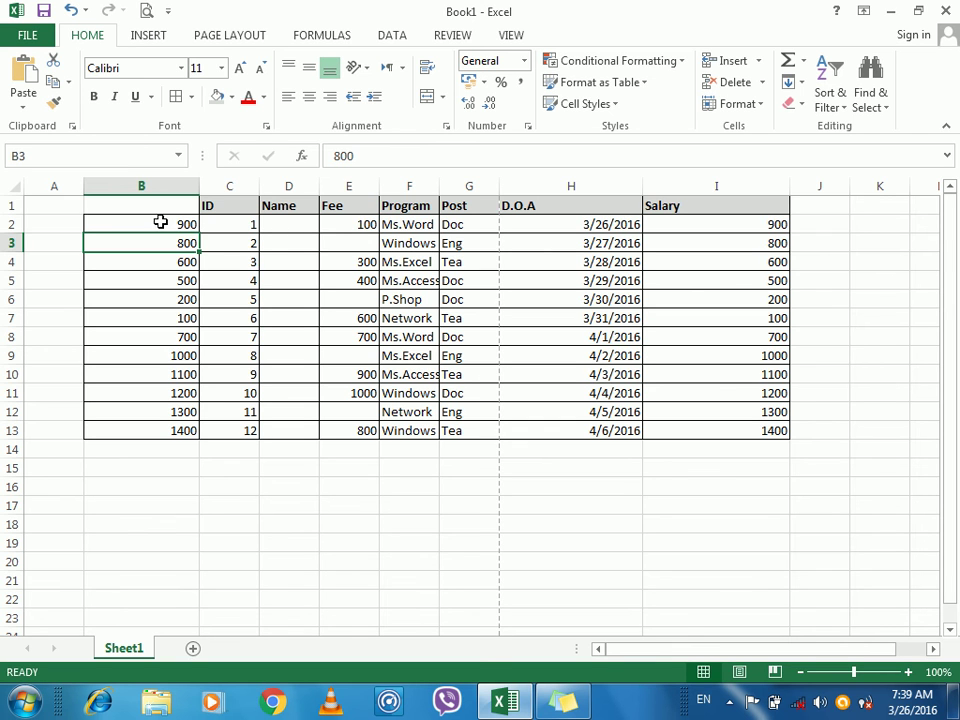
Delete the values in cells B2:B13 beside the ID column
{"action": "left_click_drag", "start_coordinate": [146, 206], "coordinate": [340, 224]}
{"action": "left_click_drag", "start_coordinate": [229, 206], "coordinate": [468, 299]}
{"action": "left_click_drag", "start_coordinate": [91, 224], "coordinate": [167, 423]}
{"action": "key", "text": "Delete"}
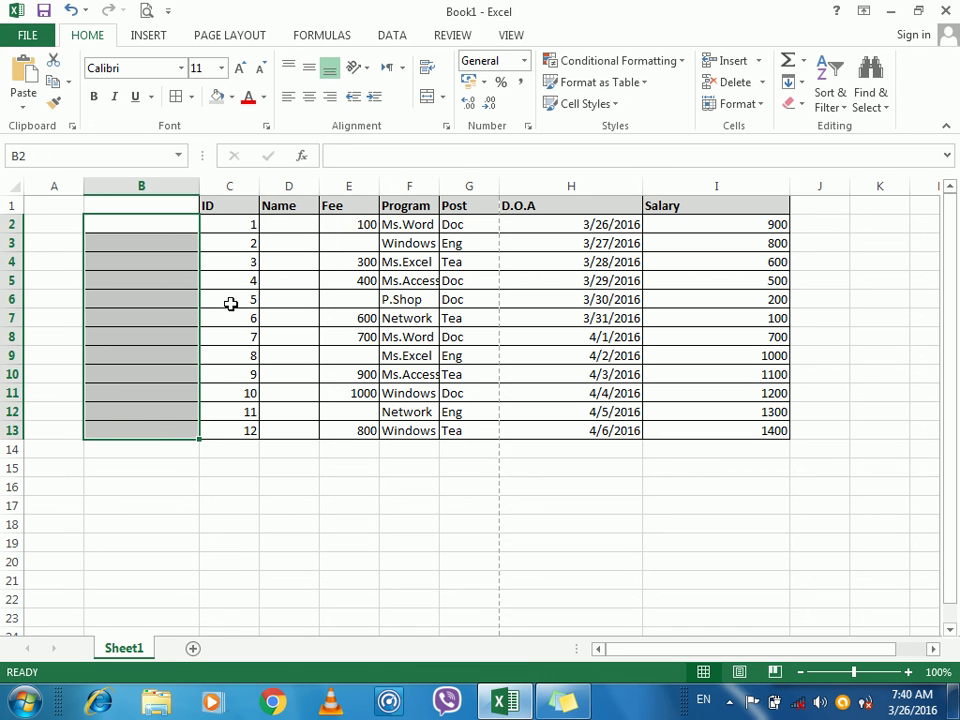
Convert the range C1:I13 into a table with headers
{"action": "left_click_drag", "start_coordinate": [229, 214], "coordinate": [235, 246]}
{"action": "left_click_drag", "start_coordinate": [452, 276], "coordinate": [767, 436]}
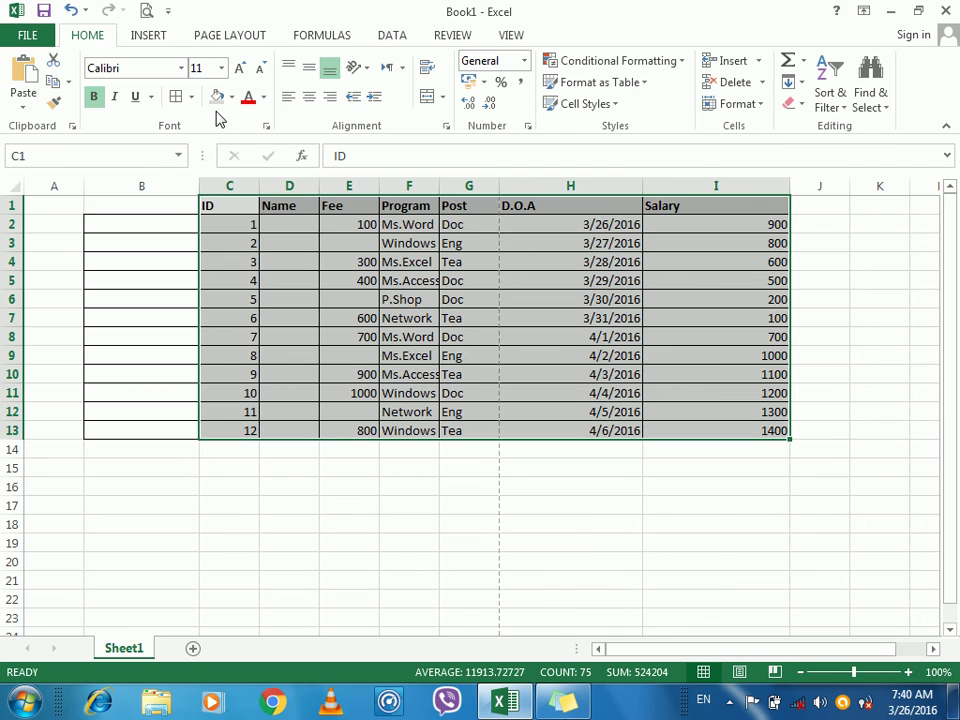
{"action": "left_click", "coordinate": [148, 36]}
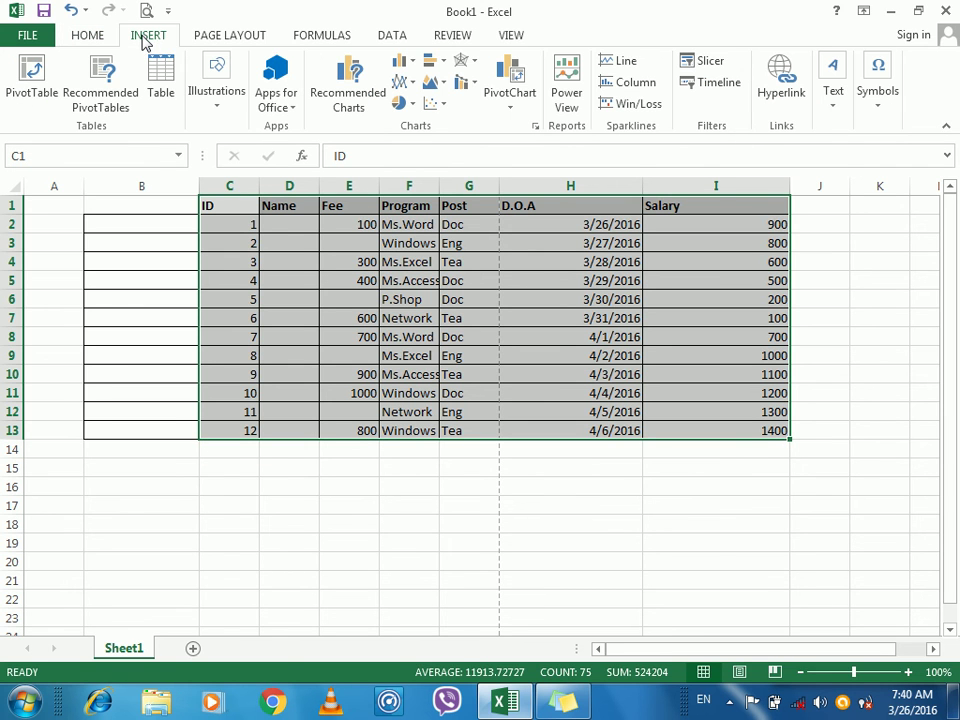
{"action": "left_click", "coordinate": [160, 95]}
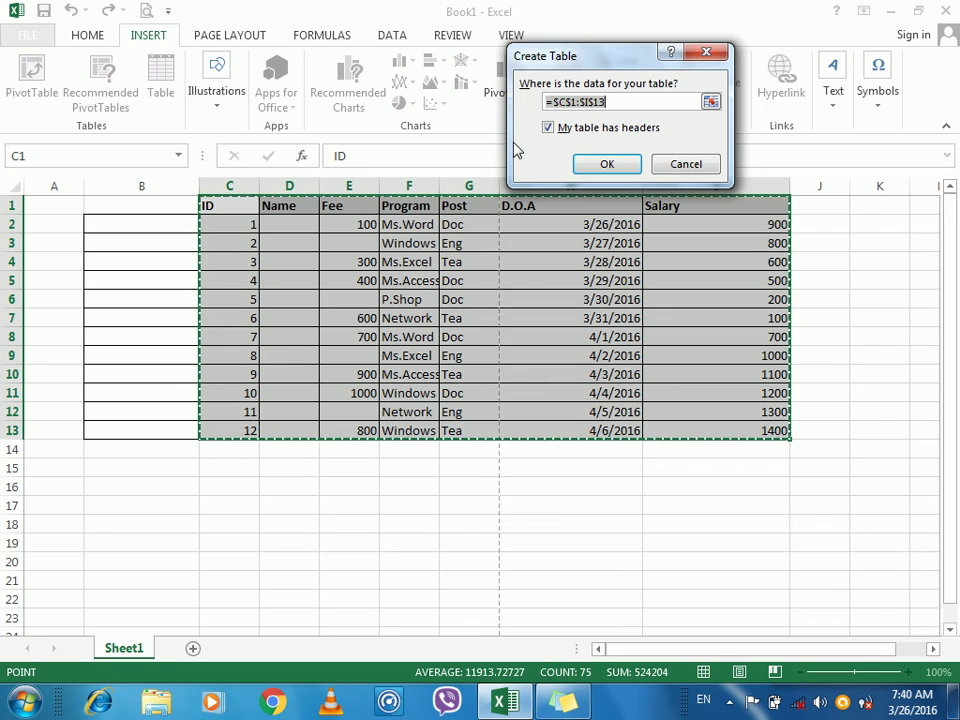
{"action": "left_click", "coordinate": [622, 164]}
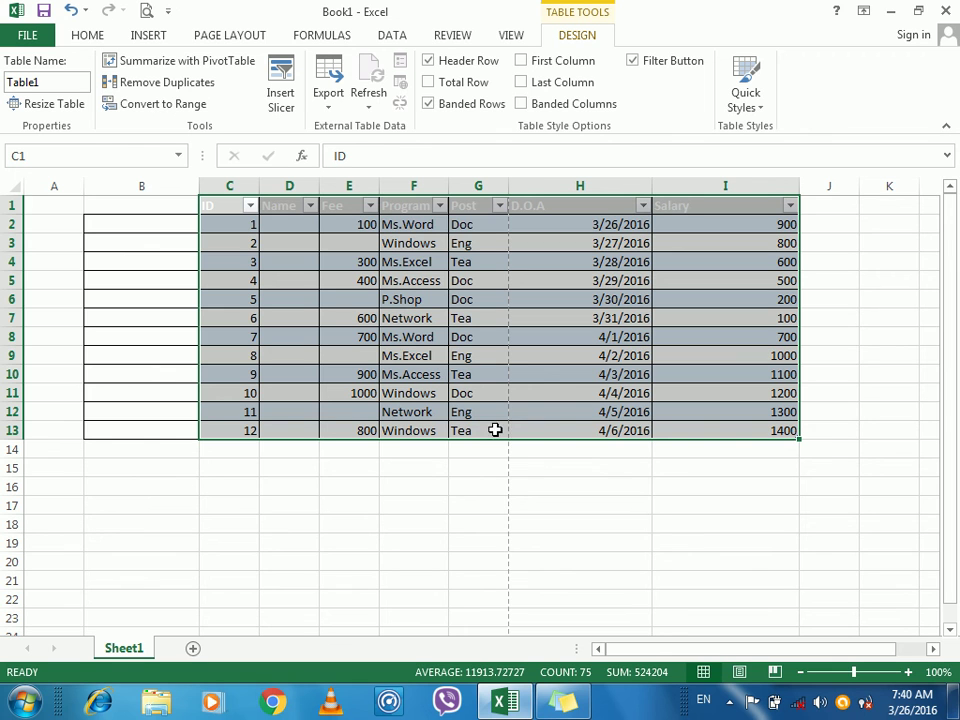
{"action": "left_click", "coordinate": [88, 35]}
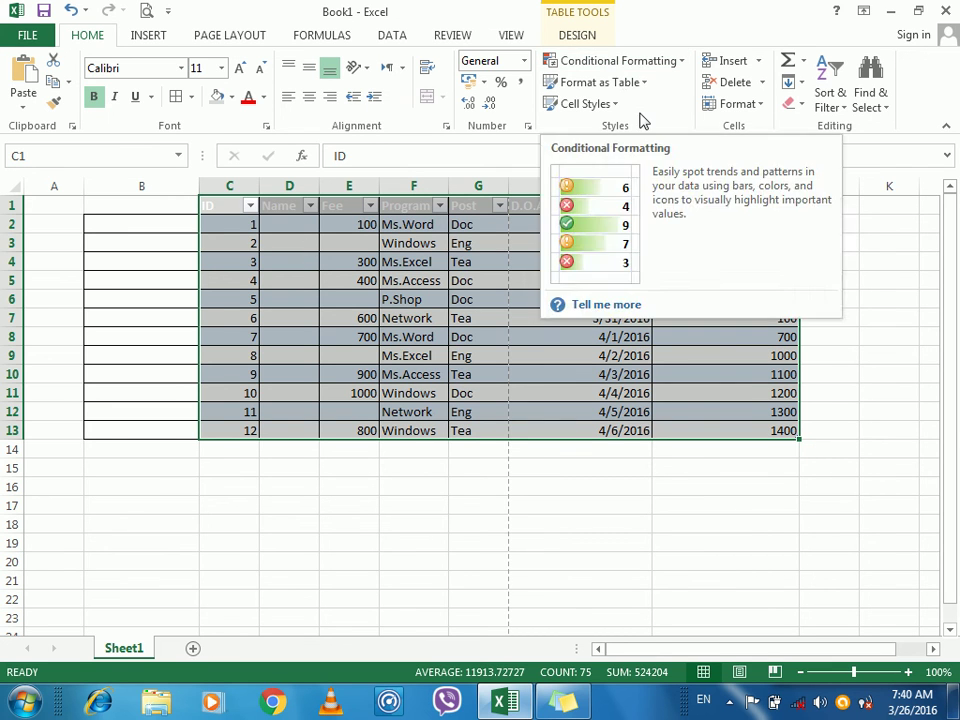
{"action": "left_click", "coordinate": [608, 64]}
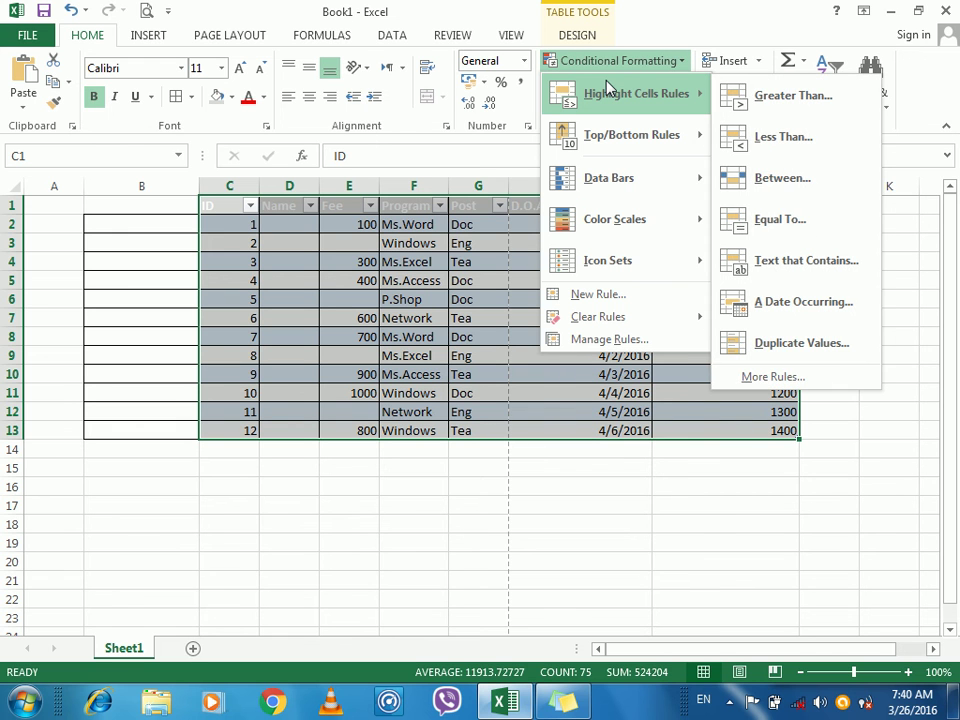
{"action": "left_click", "coordinate": [703, 9]}
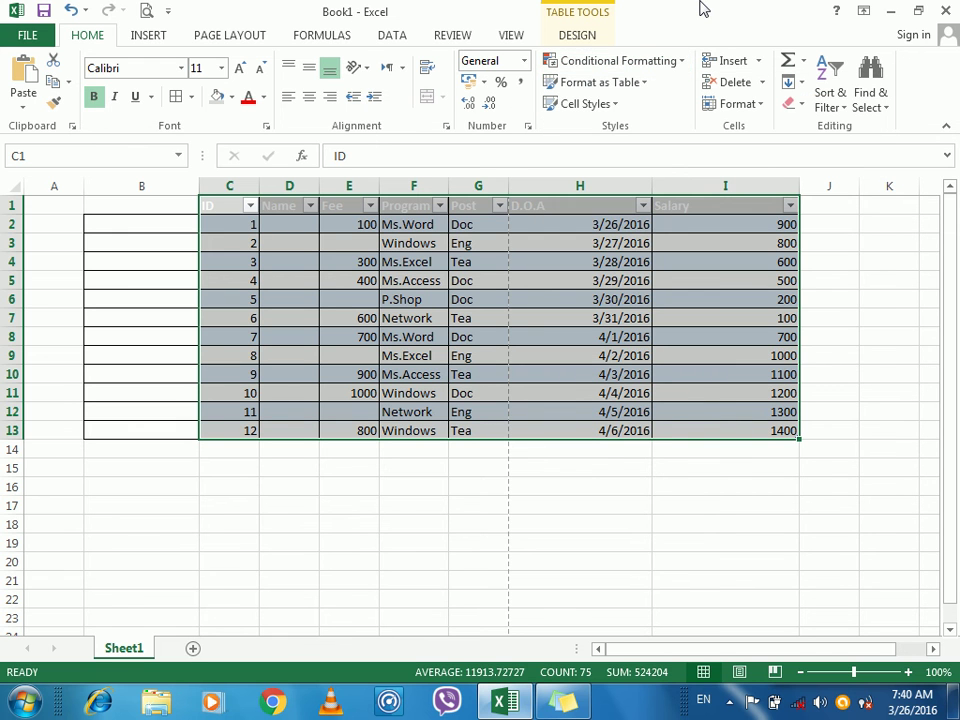
{"action": "left_click", "coordinate": [589, 60]}
{"action": "mouse_move", "coordinate": [604, 94]}
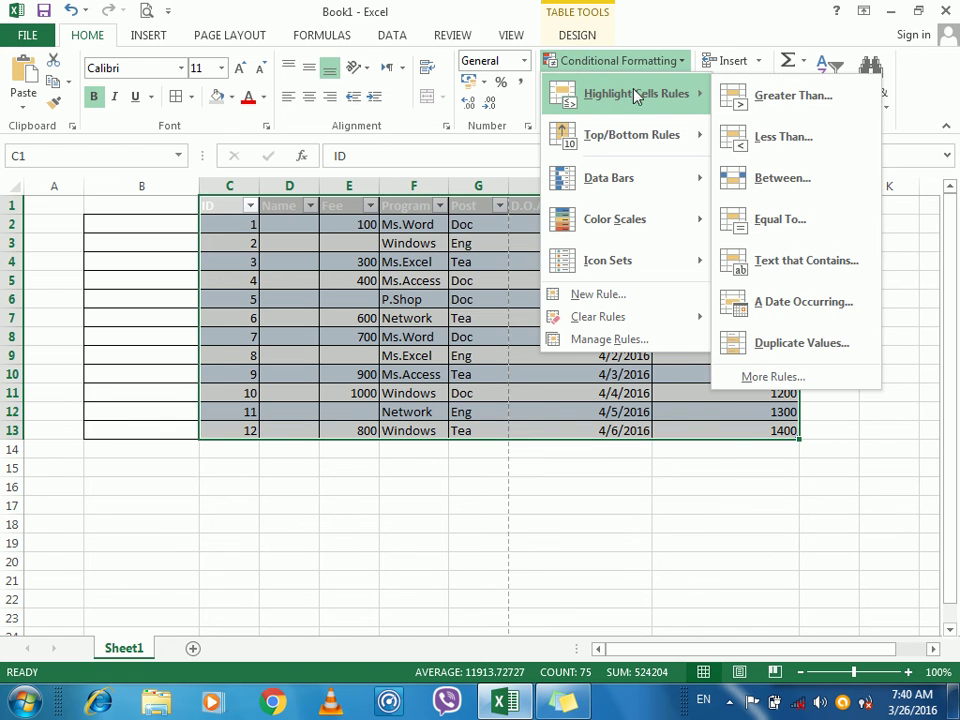
{"action": "left_click", "coordinate": [737, 100]}
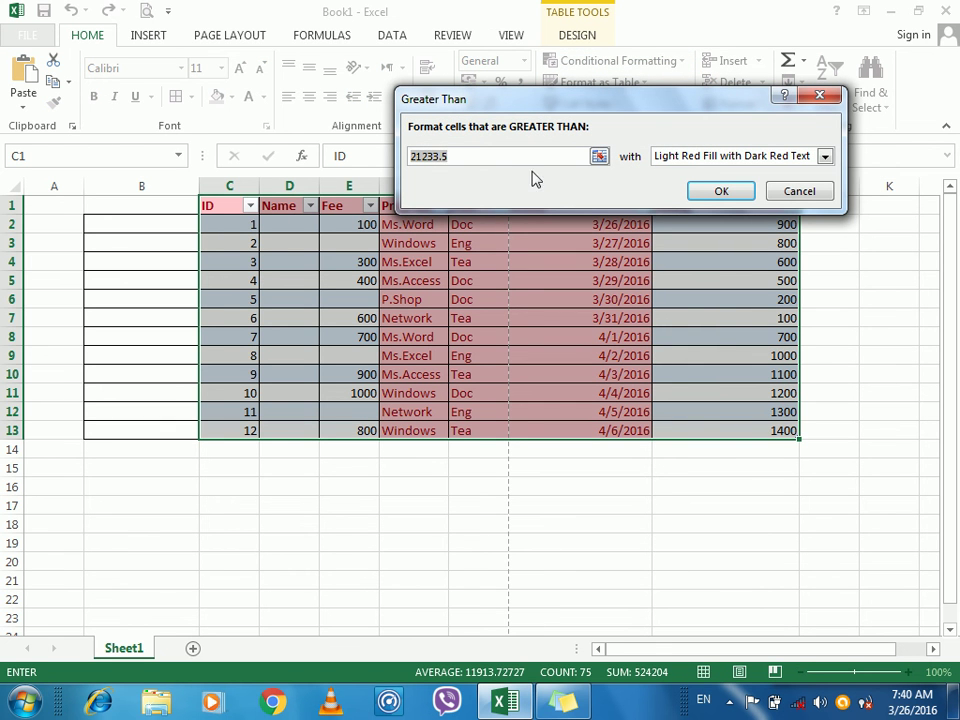
{"action": "type", "text": "200"}
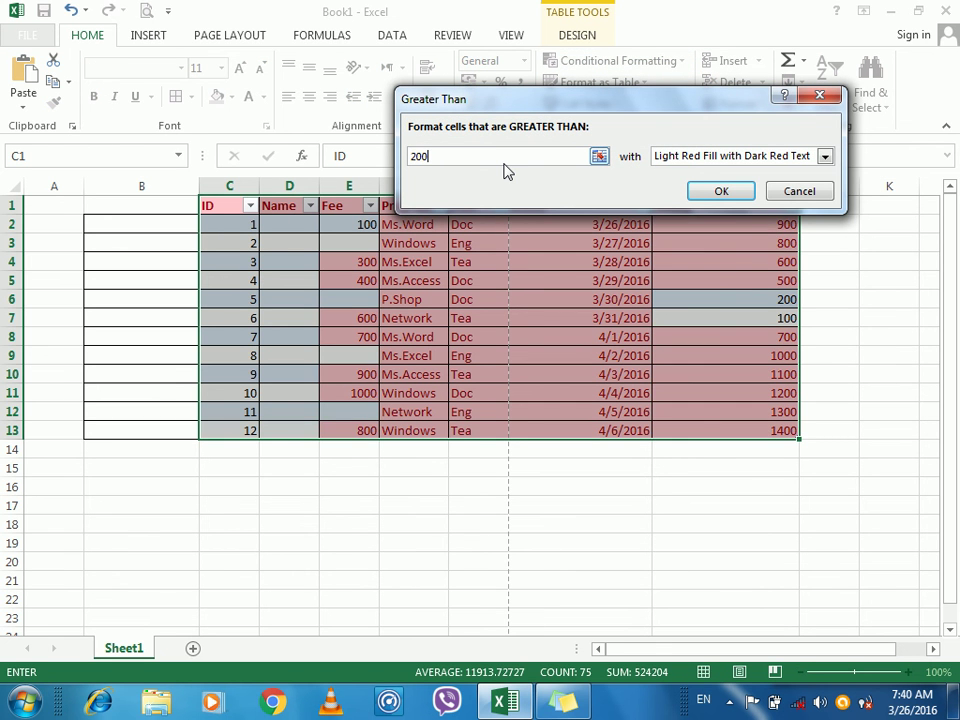
{"action": "left_click", "coordinate": [806, 196]}
Highlight Salary values in I2:I13 greater than 300 with Light Red Fill with Dark Red Text
{"action": "left_click_drag", "start_coordinate": [733, 220], "coordinate": [717, 426]}
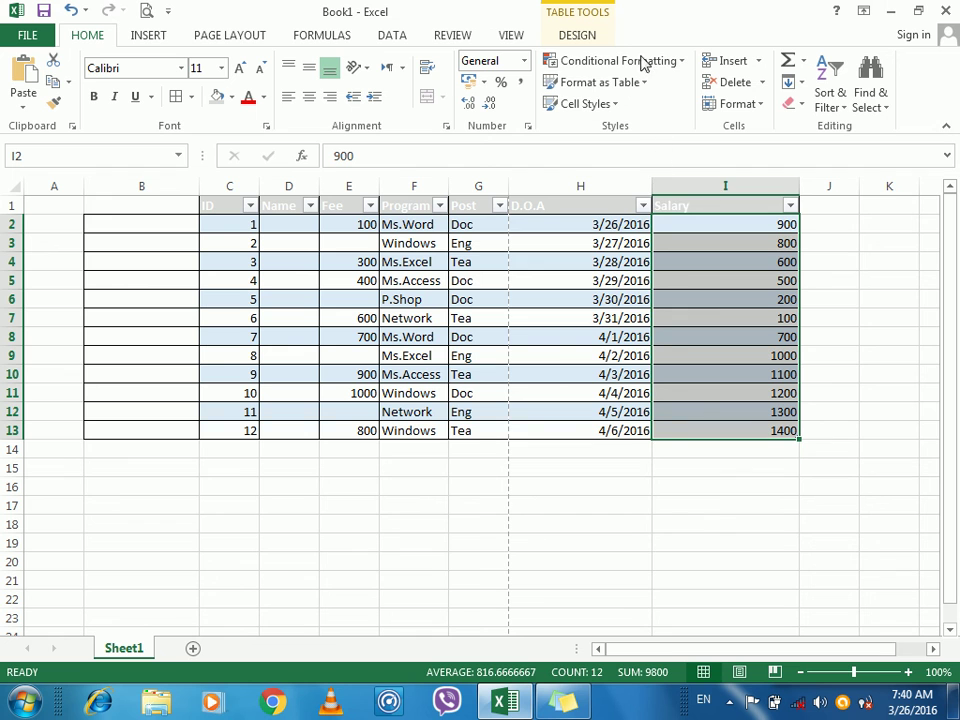
{"action": "left_click", "coordinate": [640, 62]}
{"action": "mouse_move", "coordinate": [685, 96]}
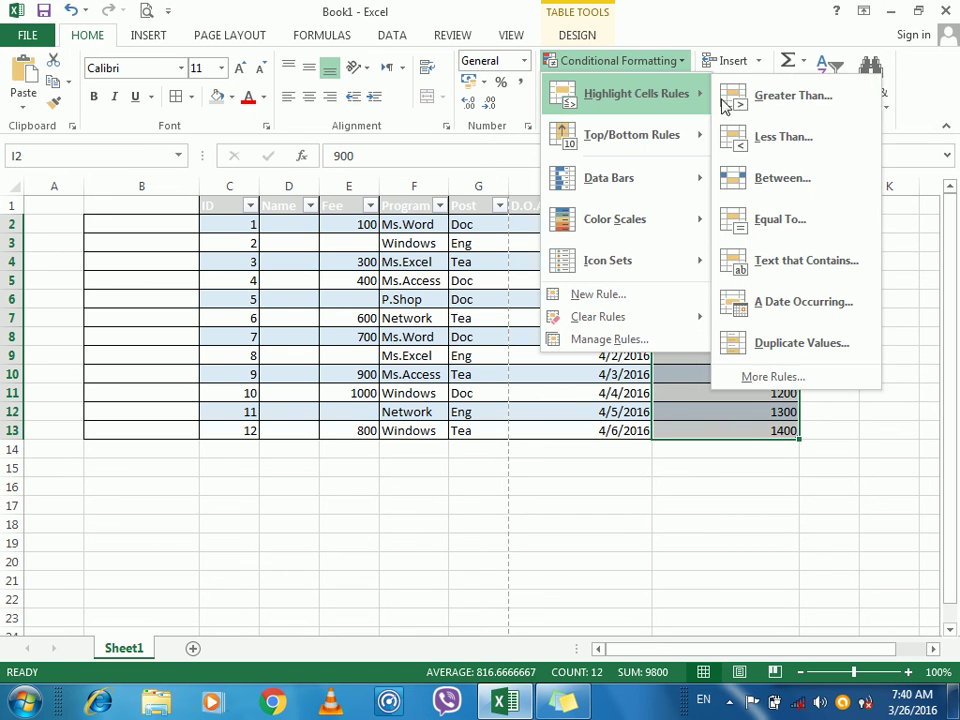
{"action": "left_click", "coordinate": [745, 108]}
{"action": "type", "text": "300"}
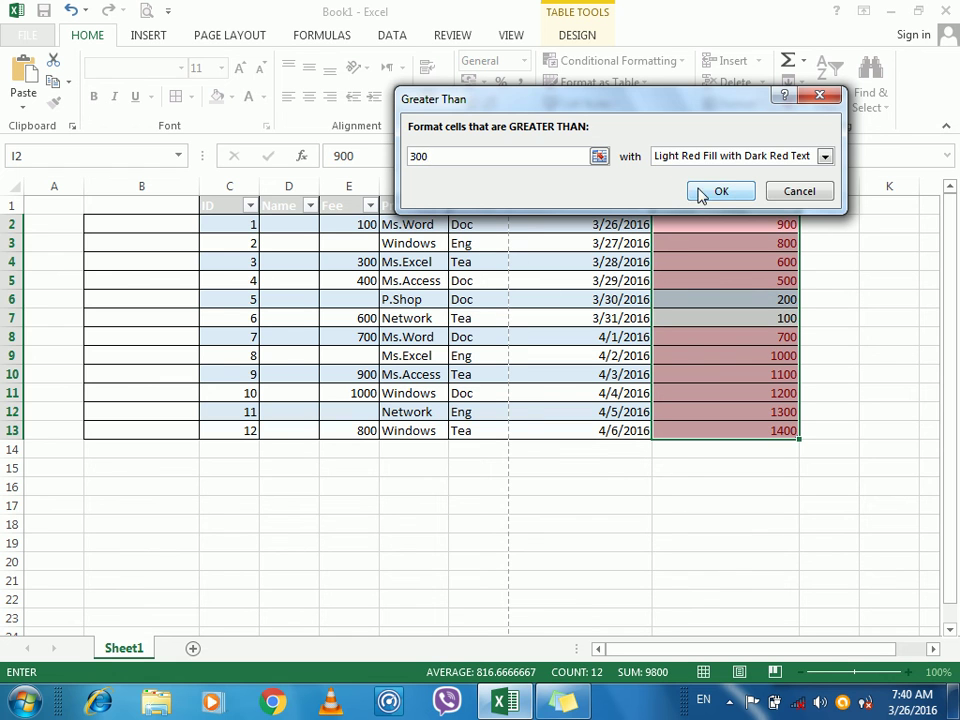
{"action": "left_click", "coordinate": [724, 191]}
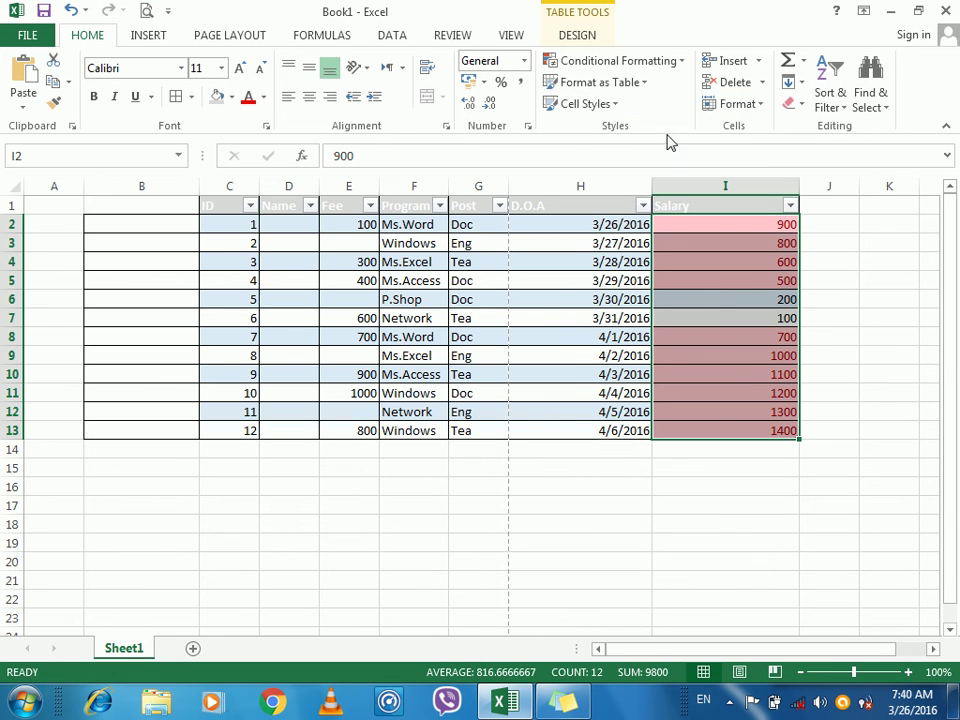
Clear the conditional formatting rules from this table, and view the clearing options again
{"action": "left_click", "coordinate": [634, 68]}
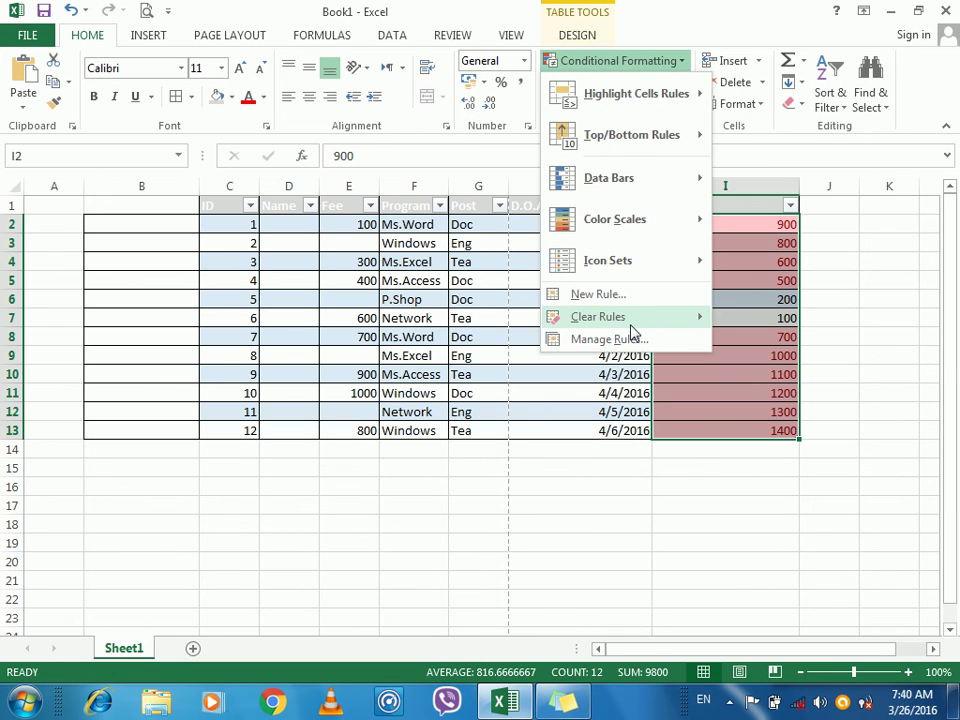
{"action": "mouse_move", "coordinate": [632, 326]}
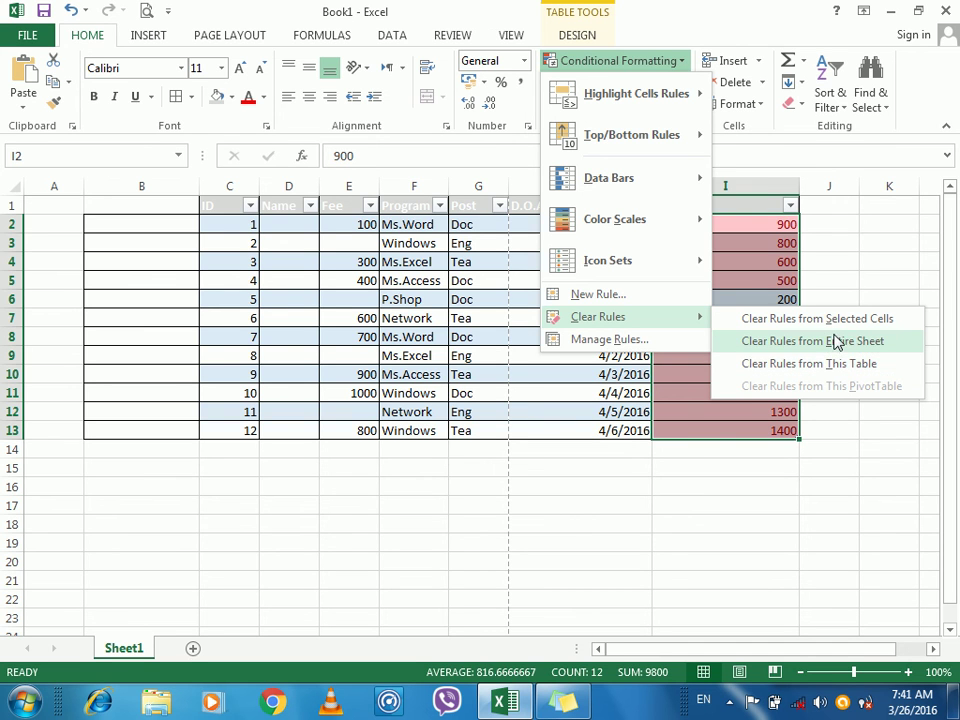
{"action": "left_click", "coordinate": [826, 366]}
{"action": "left_click", "coordinate": [647, 64]}
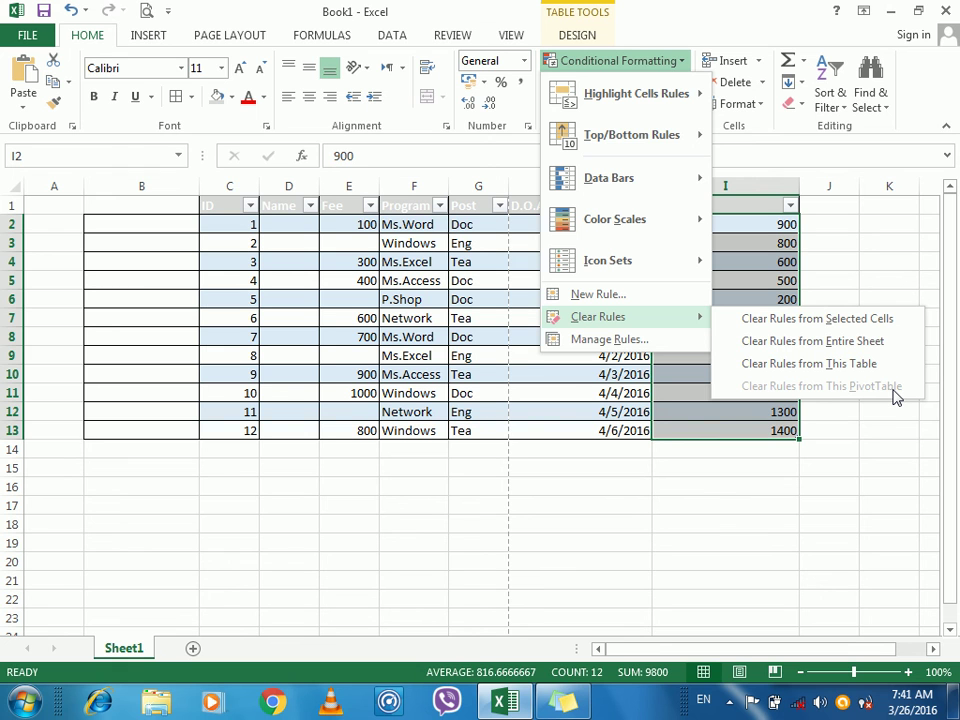
{"action": "left_click", "coordinate": [293, 251]}
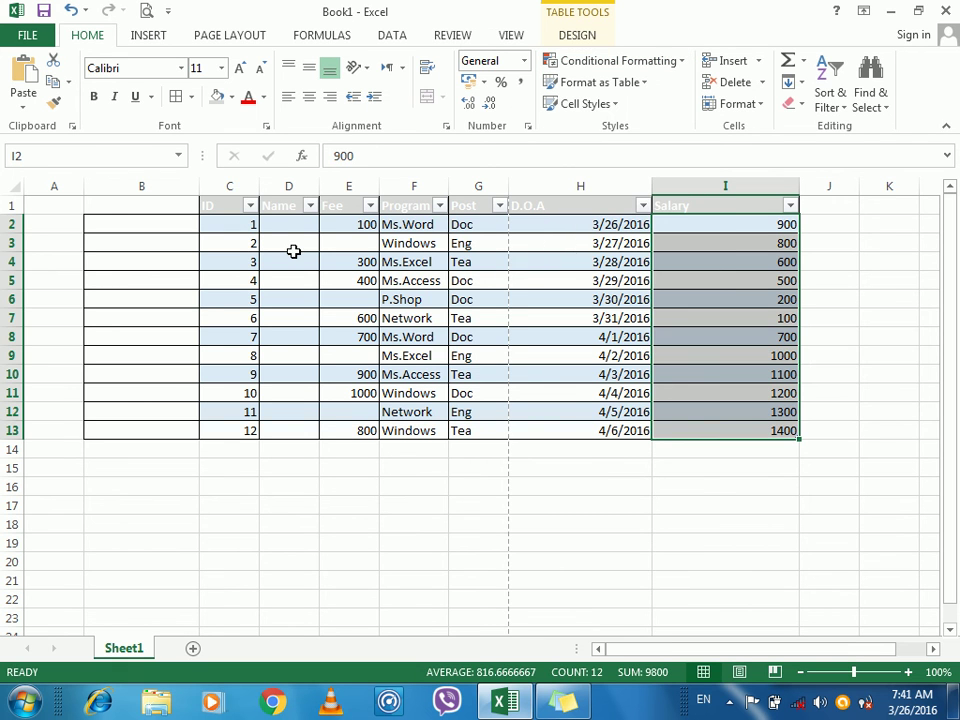
Undo the rule clearing, the Salary highlight rule and the table conversion
{"action": "key", "text": "ctrl+z"}
{"action": "key", "text": "ctrl+z"}
{"action": "key", "text": "ctrl+z"}
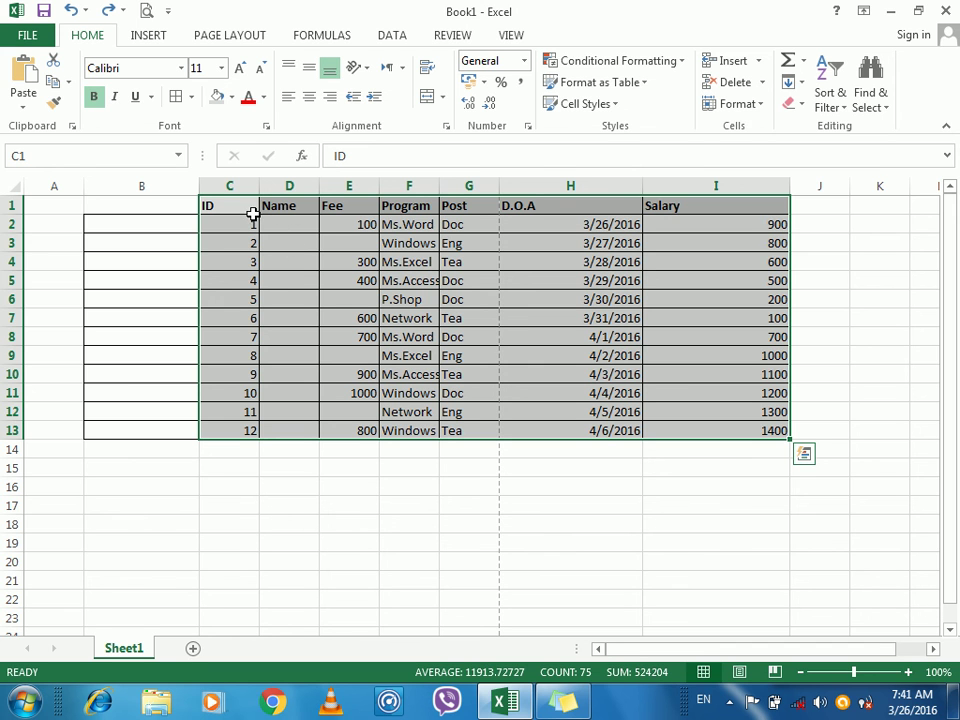
Create a PivotTable on a new worksheet from the range C1:I13 of Sheet1
{"action": "left_click", "coordinate": [148, 36]}
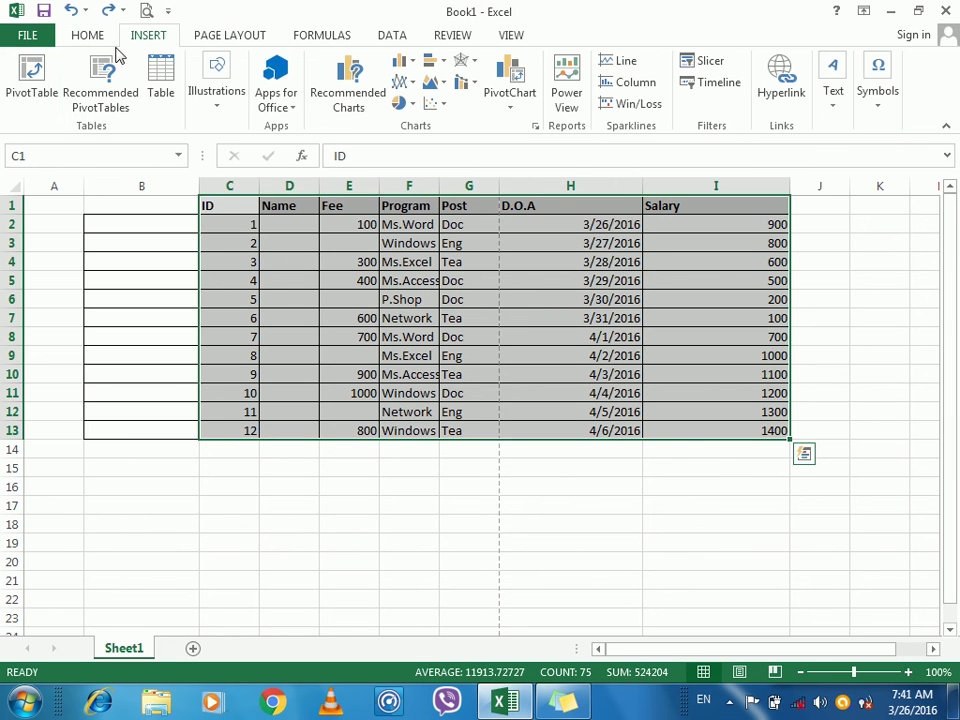
{"action": "left_click", "coordinate": [34, 80]}
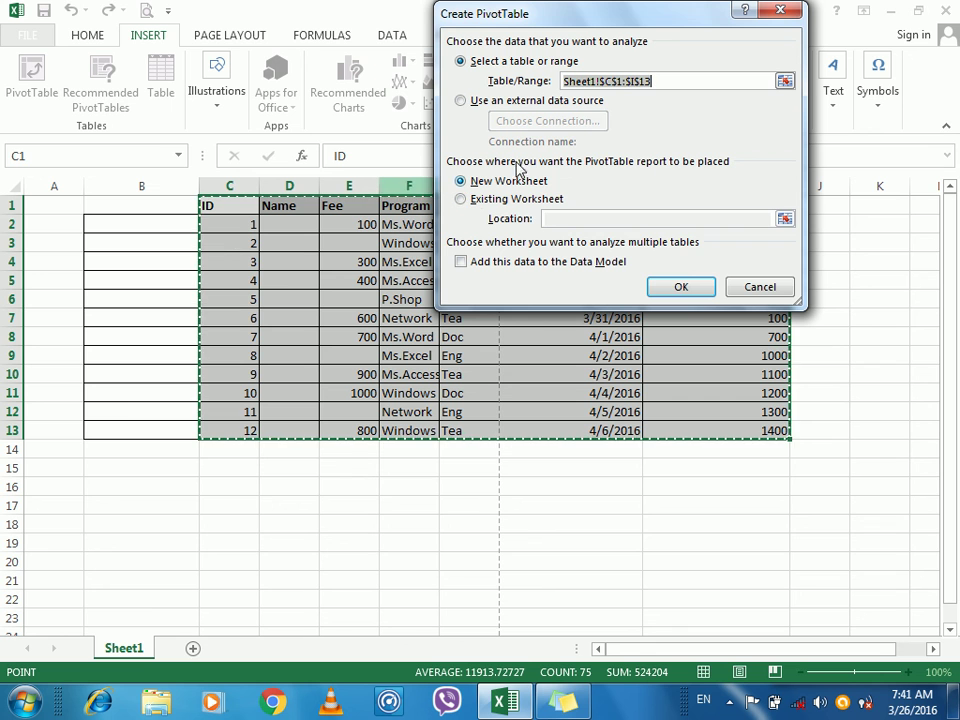
{"action": "left_click", "coordinate": [681, 287]}
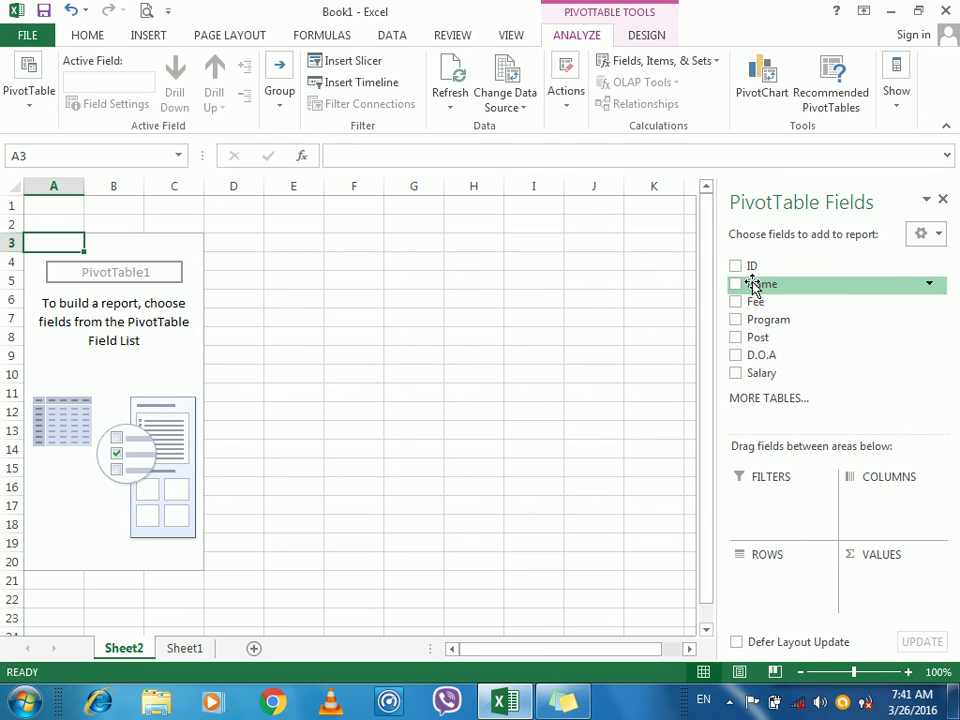
Place Name in the PivotTable's rows, Post in its filters and Program in its columns
{"action": "left_click_drag", "start_coordinate": [754, 285], "coordinate": [774, 583]}
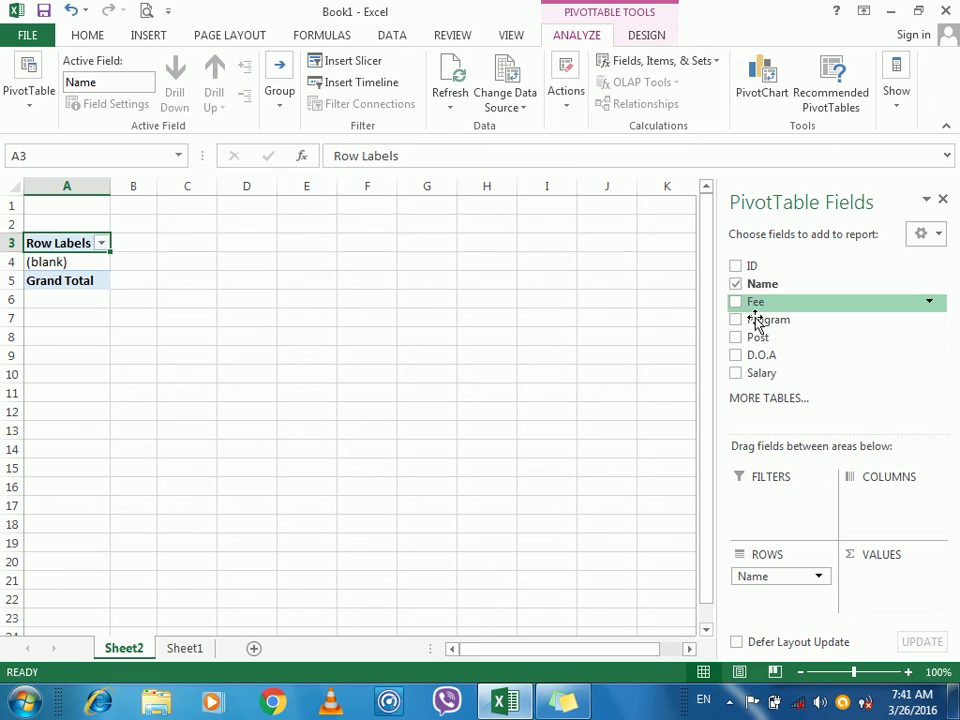
{"action": "left_click_drag", "start_coordinate": [756, 337], "coordinate": [784, 495]}
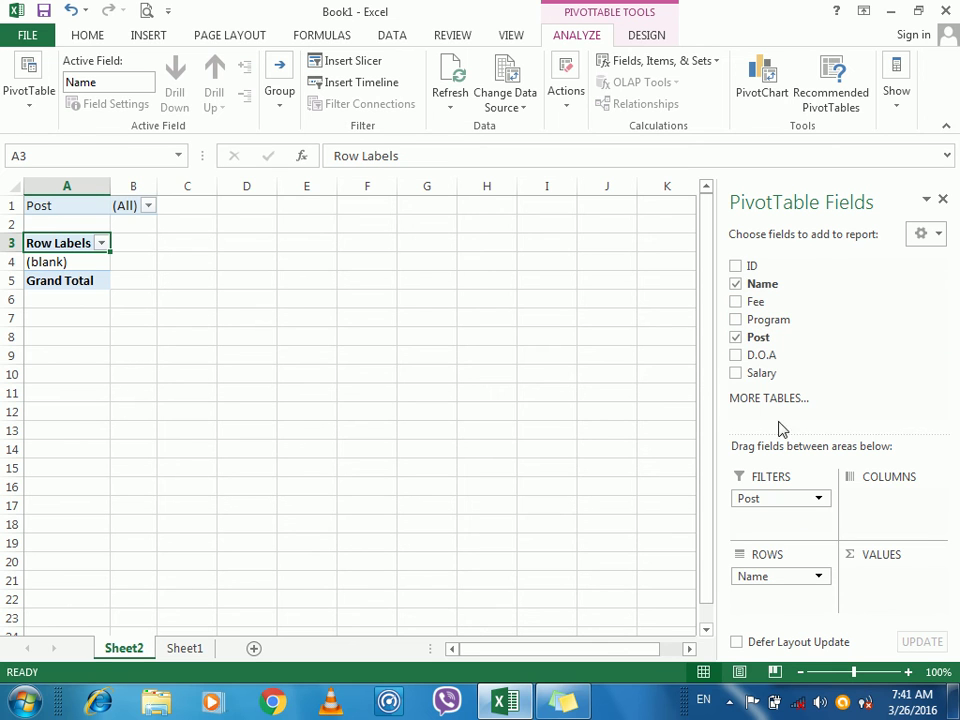
{"action": "left_click", "coordinate": [739, 322]}
{"action": "left_click_drag", "start_coordinate": [758, 328], "coordinate": [892, 508]}
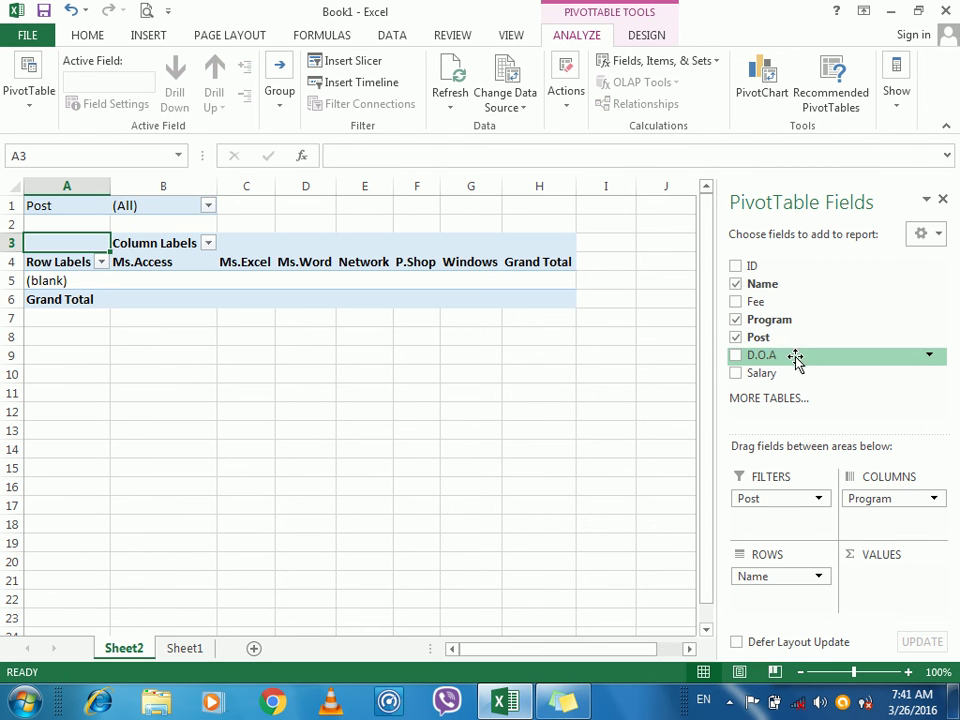
Add Fee below Program in the PivotTable's columns, and add Salary twice as summed values
{"action": "left_click_drag", "start_coordinate": [760, 308], "coordinate": [886, 522]}
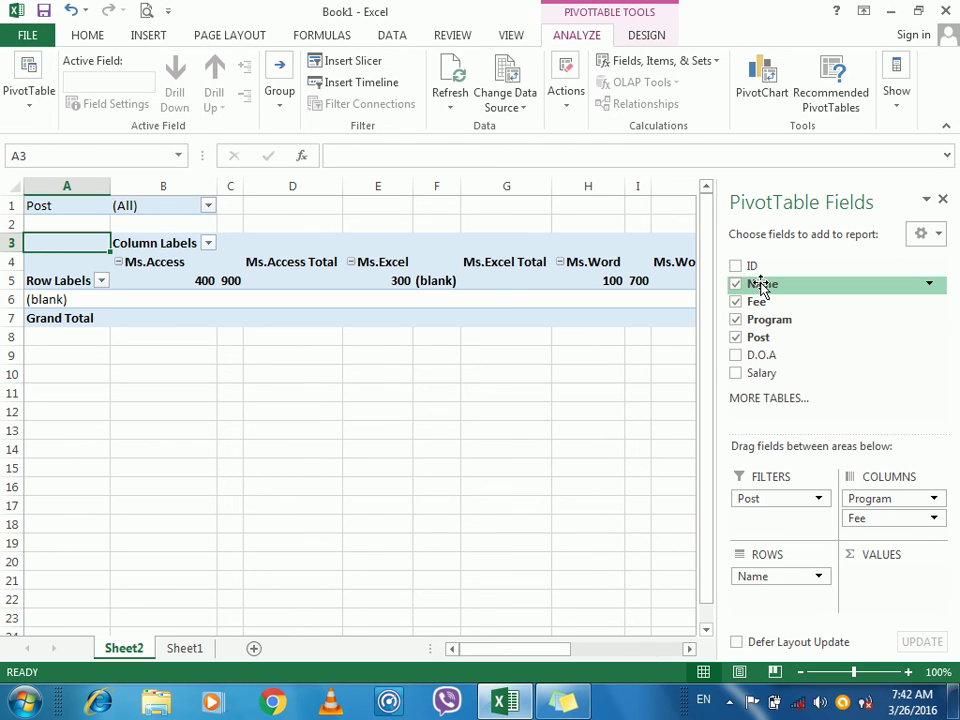
{"action": "left_click", "coordinate": [736, 375]}
{"action": "left_click_drag", "start_coordinate": [736, 378], "coordinate": [875, 576]}
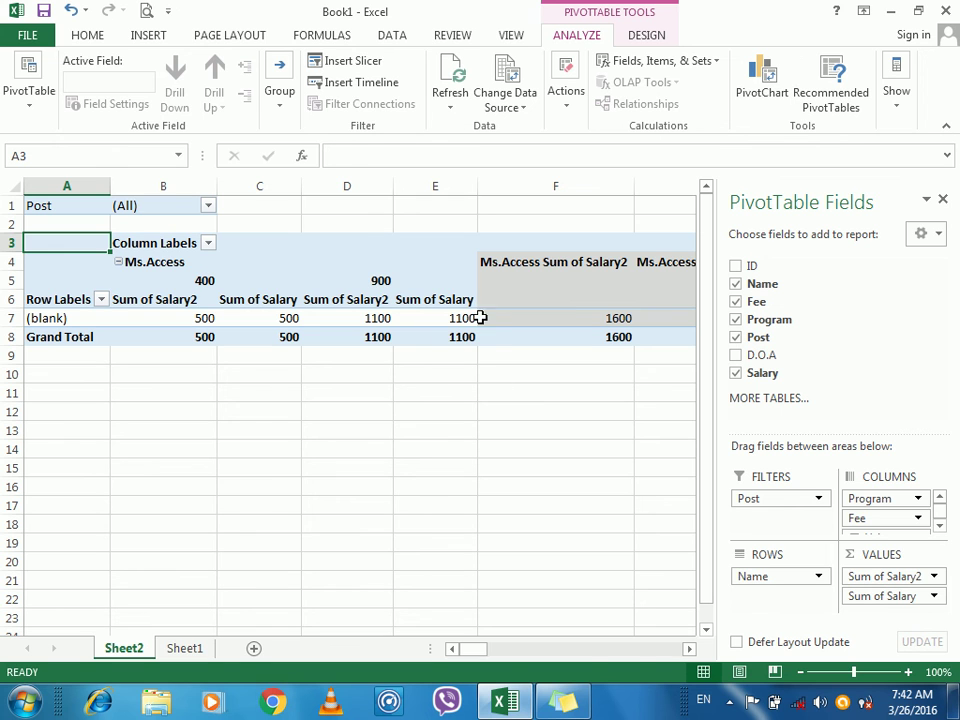
{"action": "left_click_drag", "start_coordinate": [510, 319], "coordinate": [508, 330]}
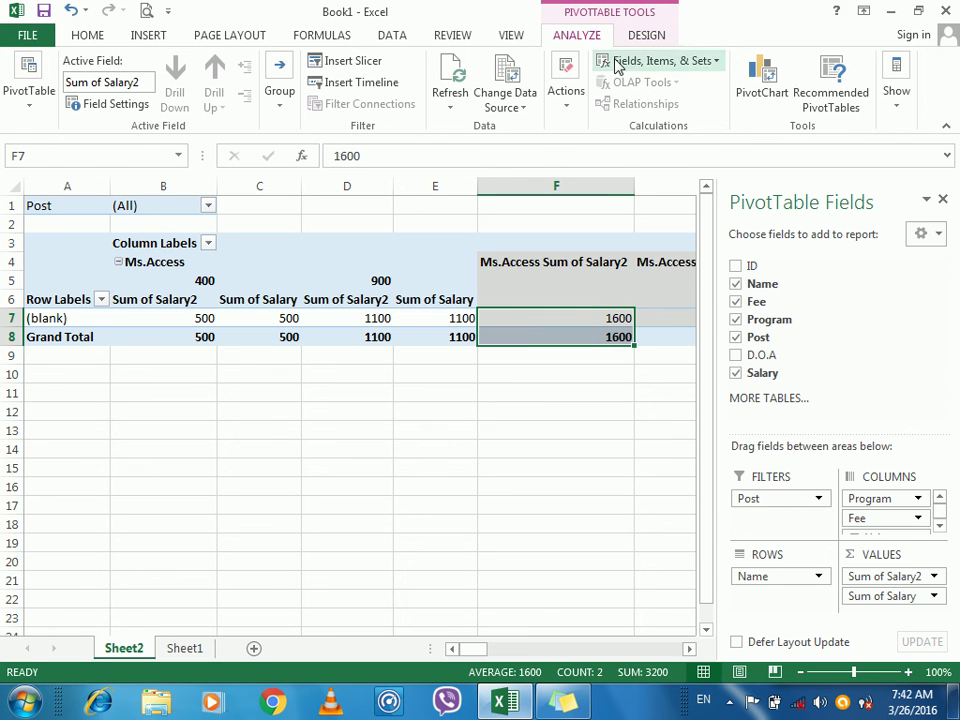
{"action": "left_click", "coordinate": [86, 37]}
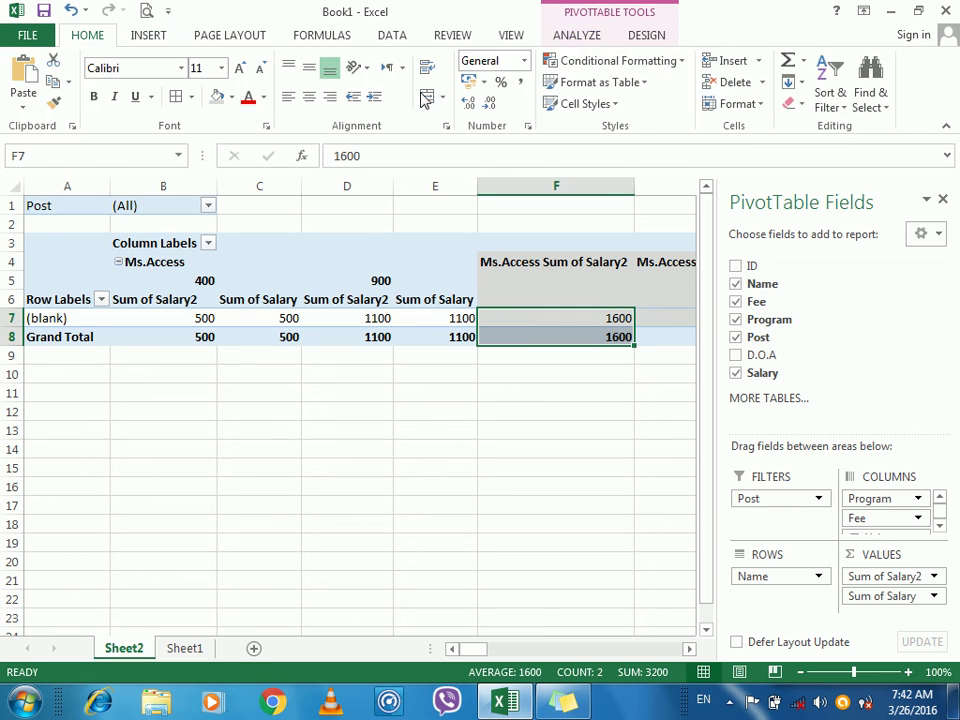
{"action": "left_click", "coordinate": [585, 62]}
{"action": "mouse_move", "coordinate": [705, 100]}
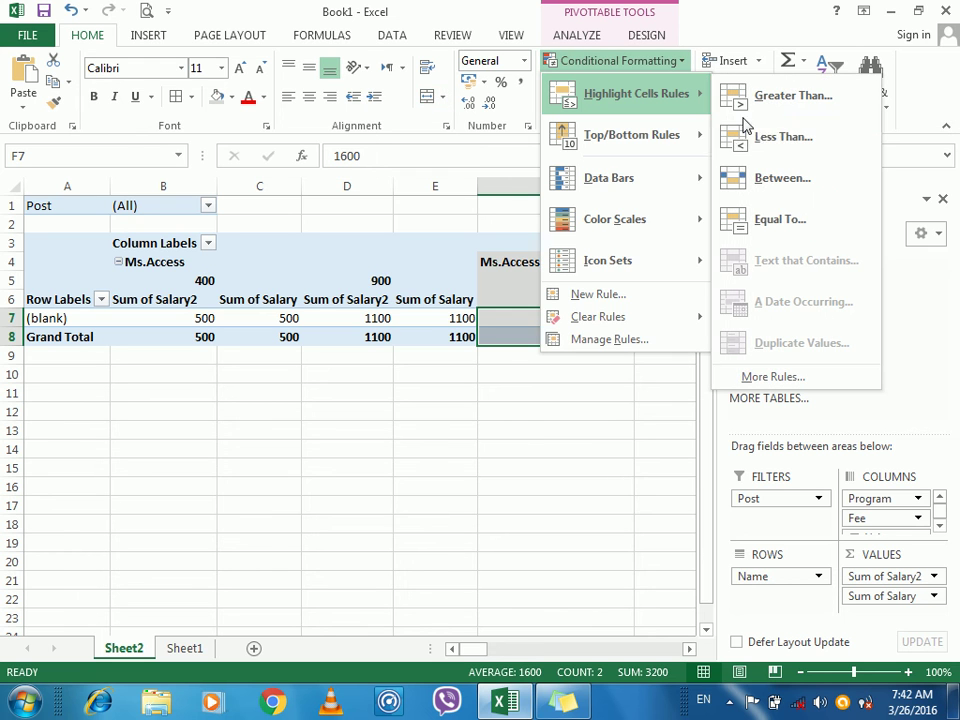
{"action": "left_click", "coordinate": [738, 98]}
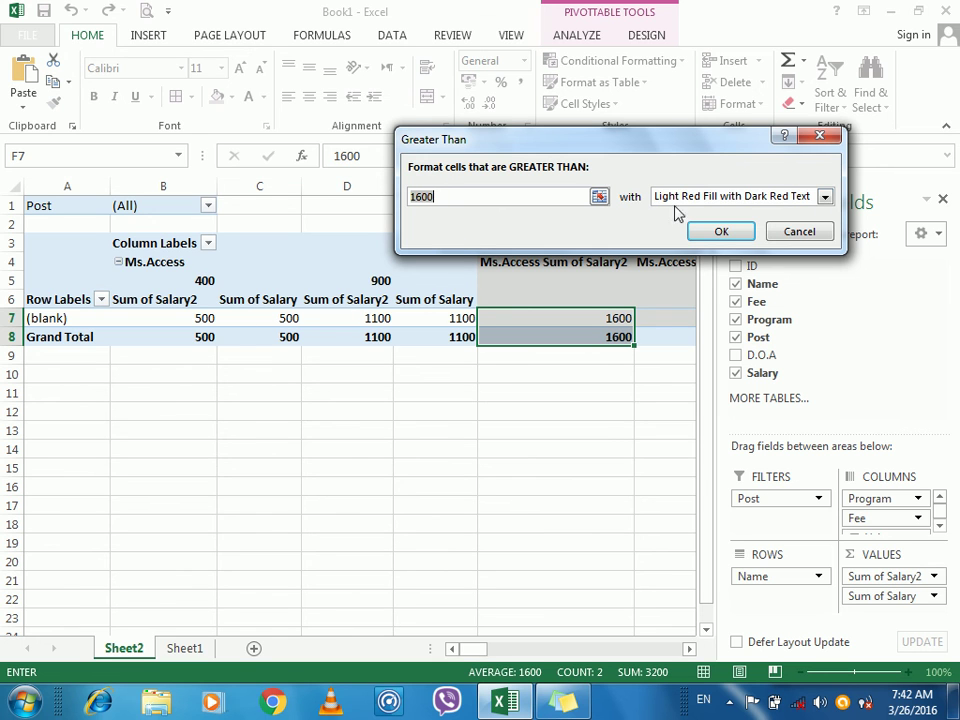
{"action": "left_click", "coordinate": [800, 232]}
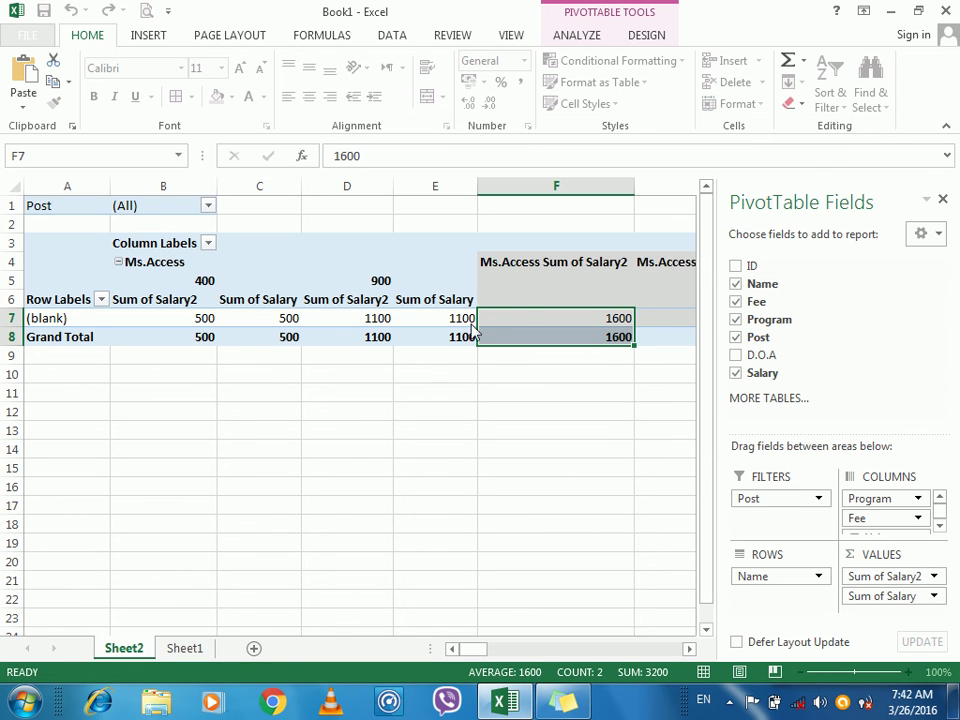
Highlight values greater than 800 in PivotTable cells B7:E7 with Light Red Fill with Dark Red Text
{"action": "left_click_drag", "start_coordinate": [171, 316], "coordinate": [468, 318]}
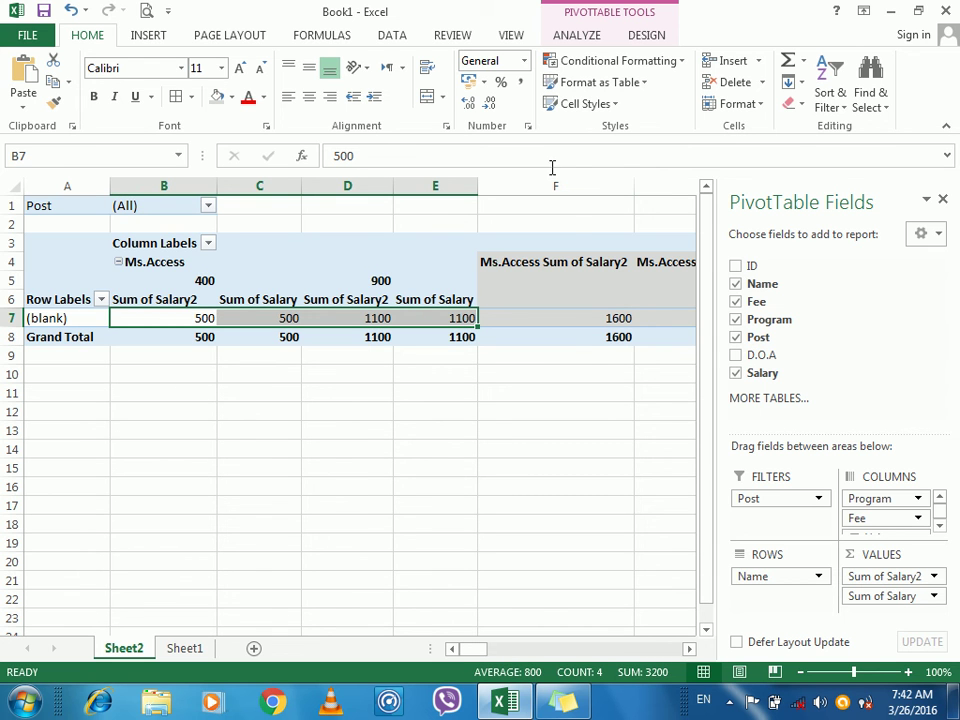
{"action": "left_click", "coordinate": [621, 60]}
{"action": "mouse_move", "coordinate": [686, 94]}
{"action": "left_click", "coordinate": [758, 110]}
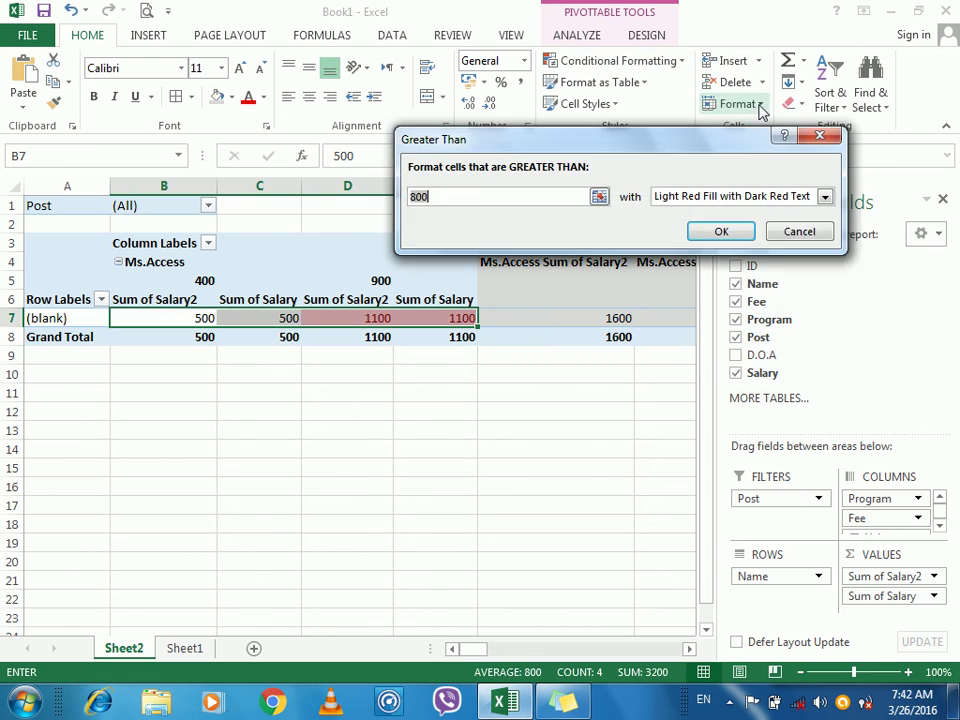
{"action": "left_click", "coordinate": [717, 232]}
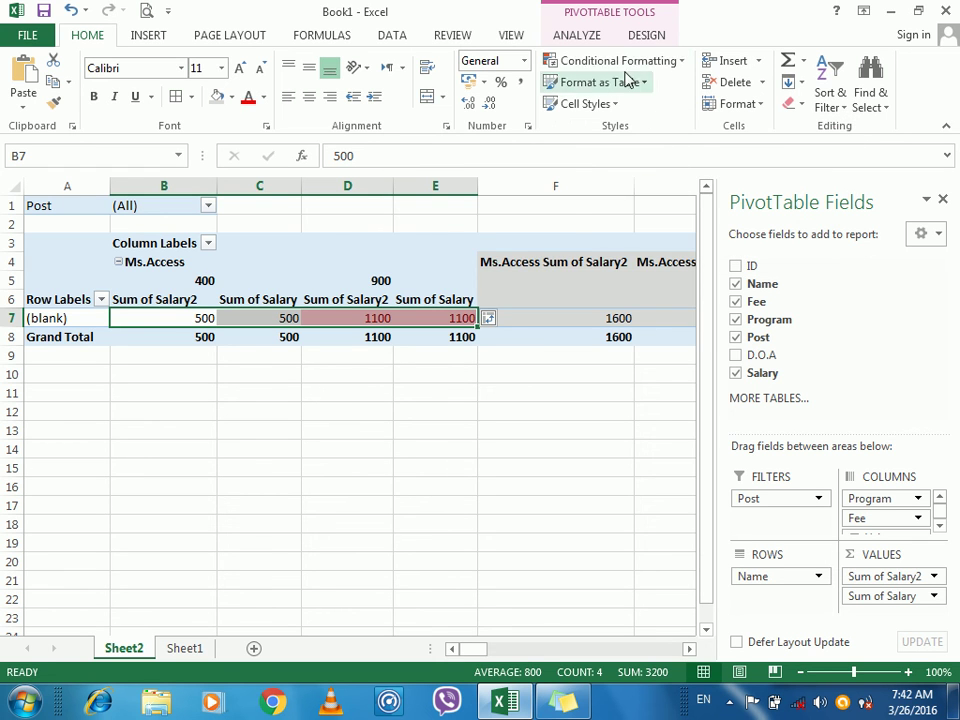
Clear the conditional formatting rules from this PivotTable
{"action": "left_click", "coordinate": [621, 60]}
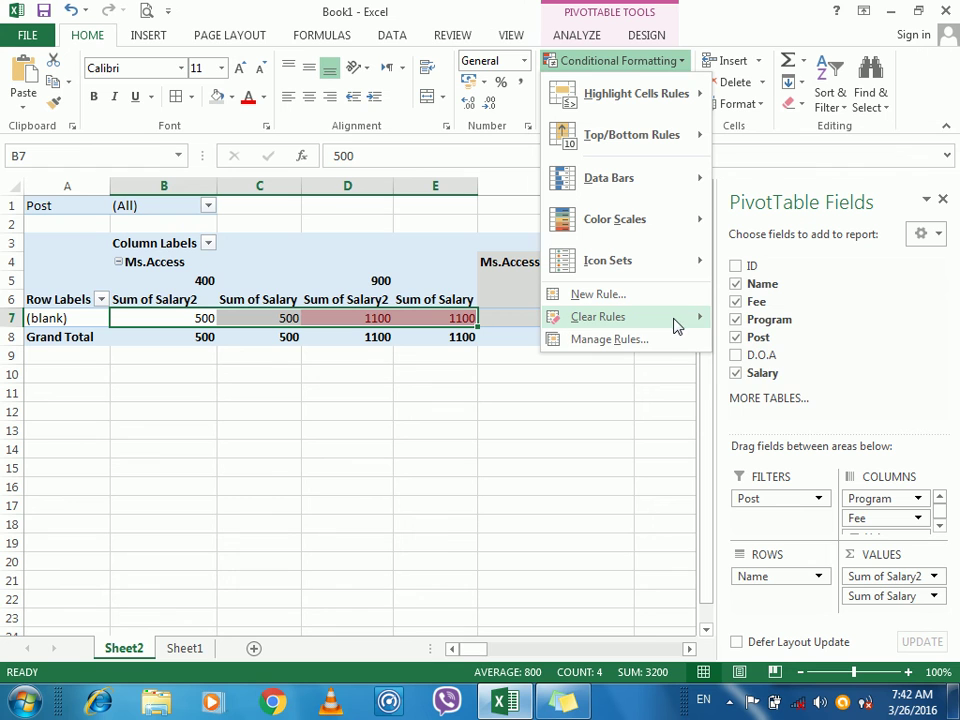
{"action": "mouse_move", "coordinate": [676, 325]}
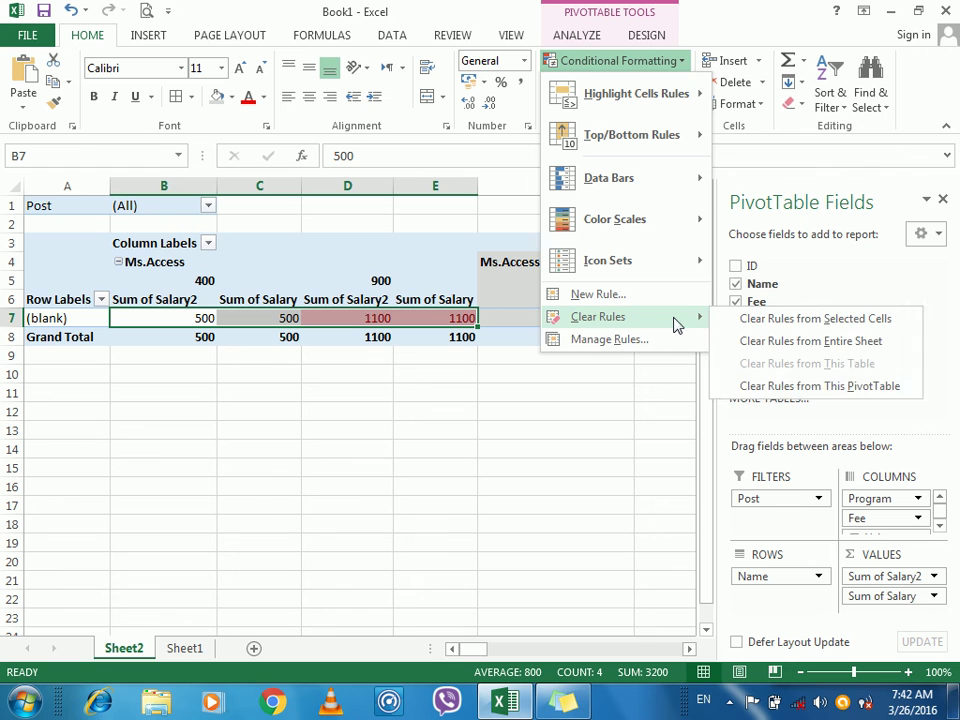
{"action": "left_click", "coordinate": [783, 386]}
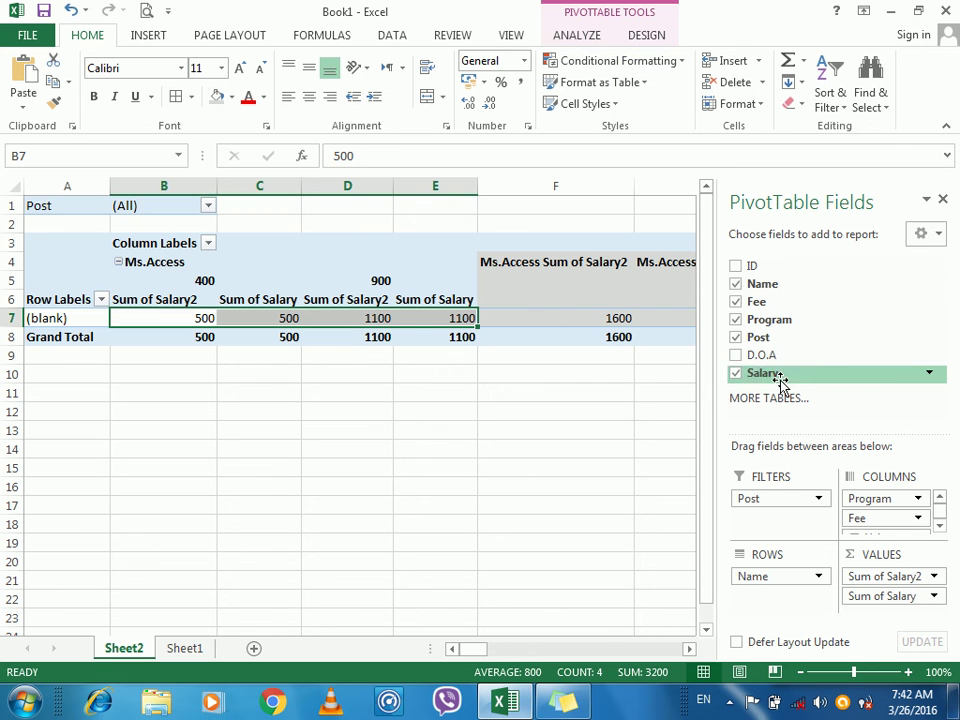
Return to Sheet1 and review the available conditional formatting rule types and the table style gallery
{"action": "left_click", "coordinate": [193, 648]}
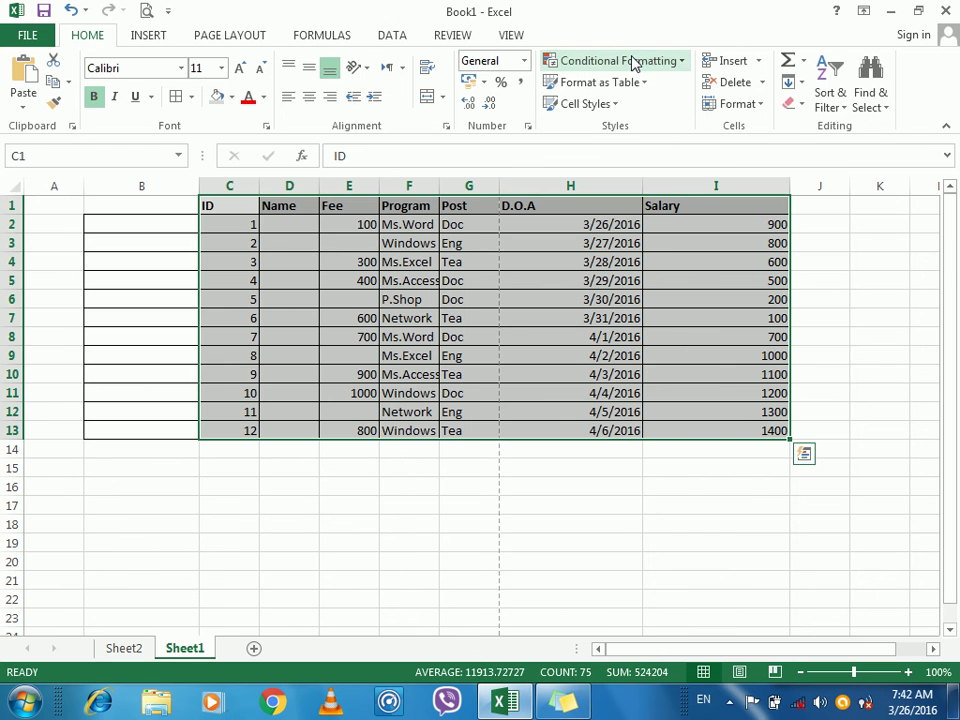
{"action": "left_click", "coordinate": [633, 61]}
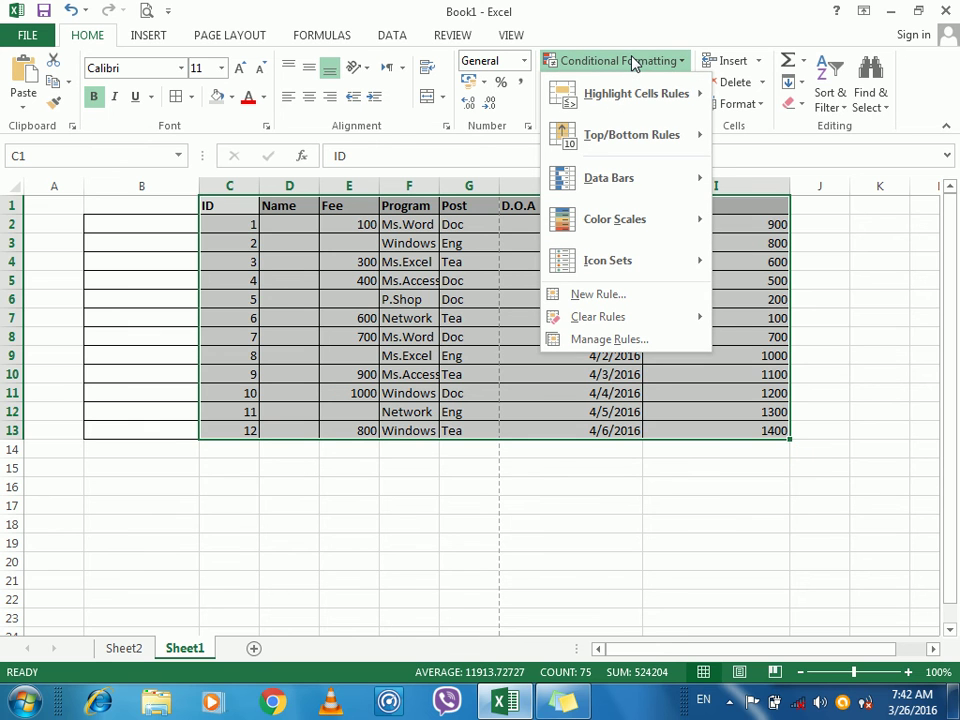
{"action": "mouse_move", "coordinate": [636, 95]}
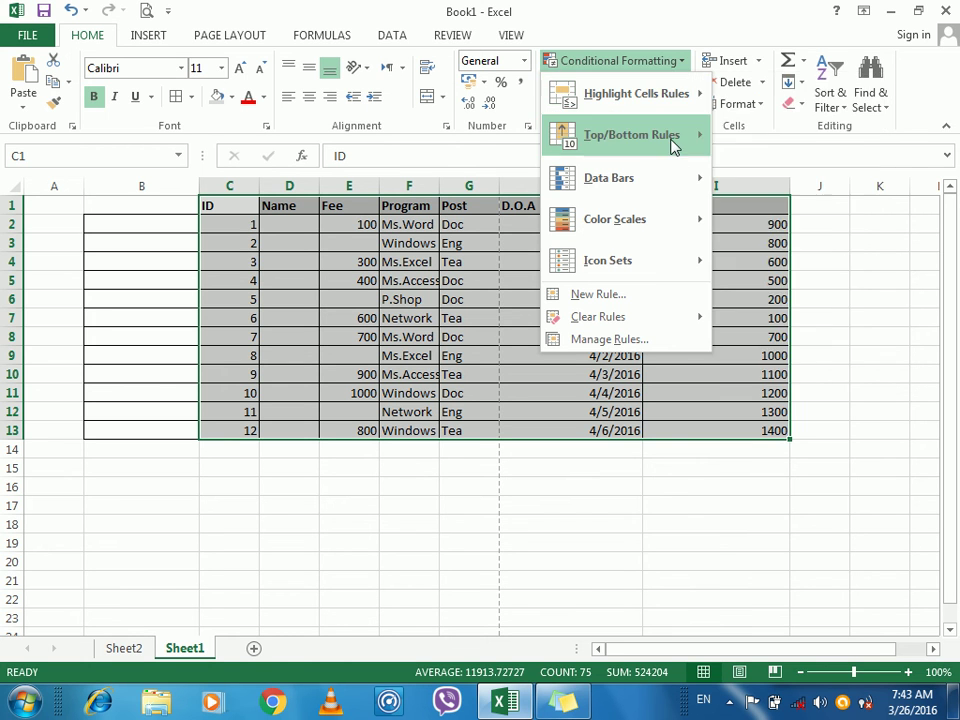
{"action": "mouse_move", "coordinate": [675, 145]}
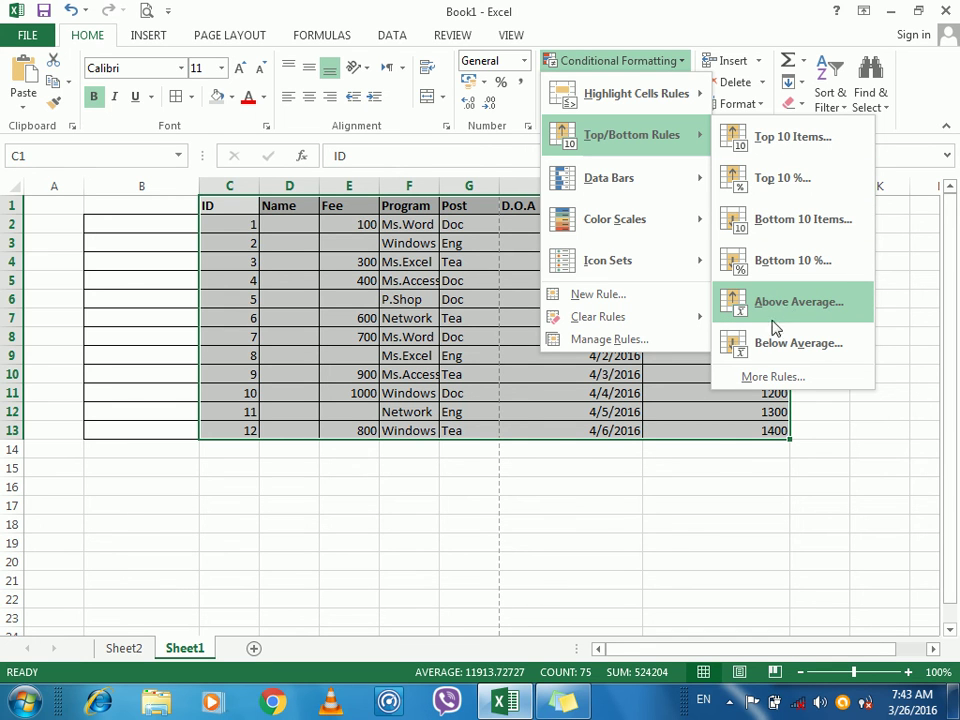
{"action": "mouse_move", "coordinate": [635, 197]}
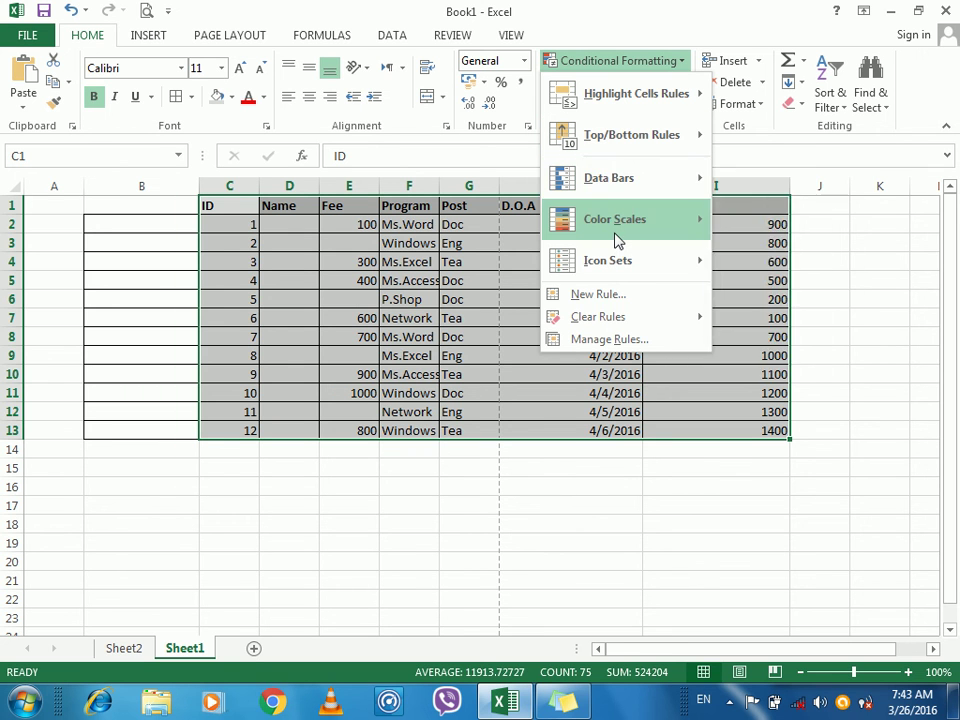
{"action": "mouse_move", "coordinate": [619, 240]}
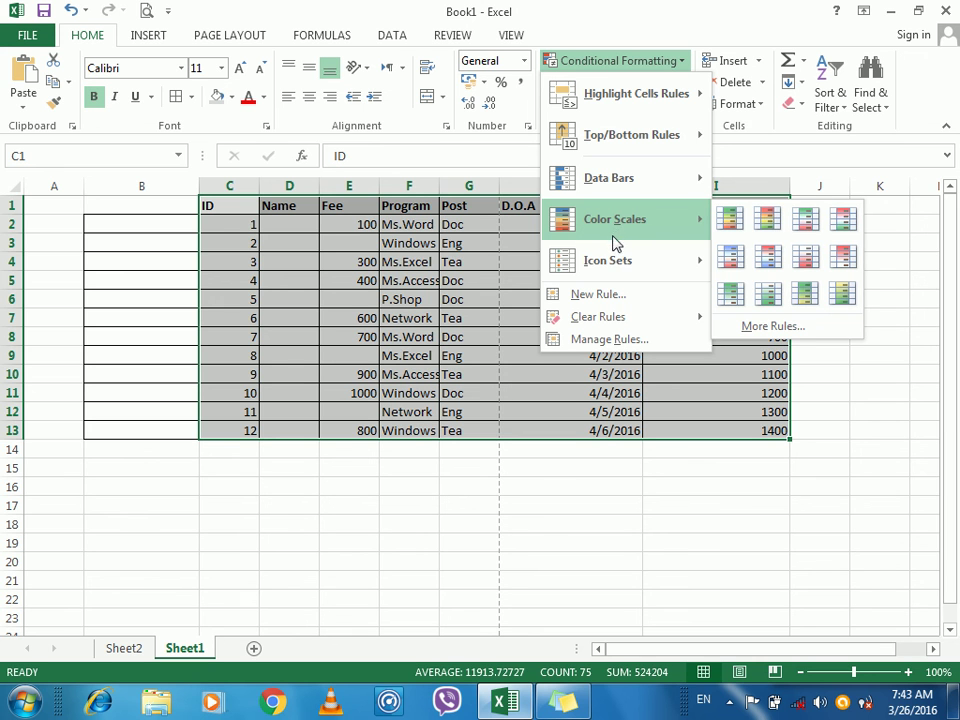
{"action": "mouse_move", "coordinate": [596, 272]}
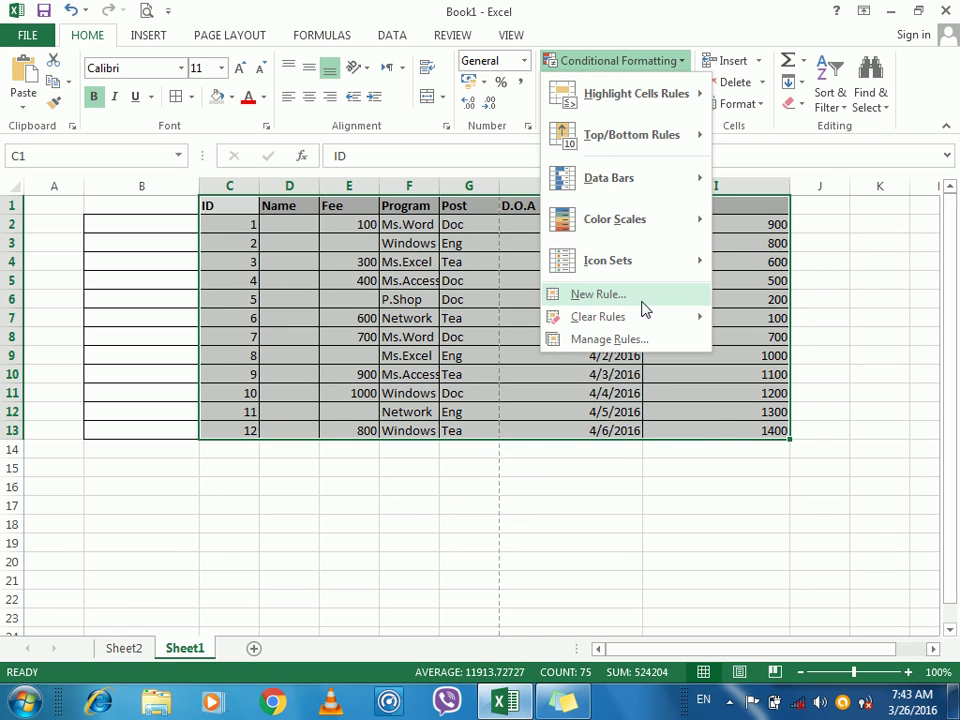
{"action": "mouse_move", "coordinate": [611, 330]}
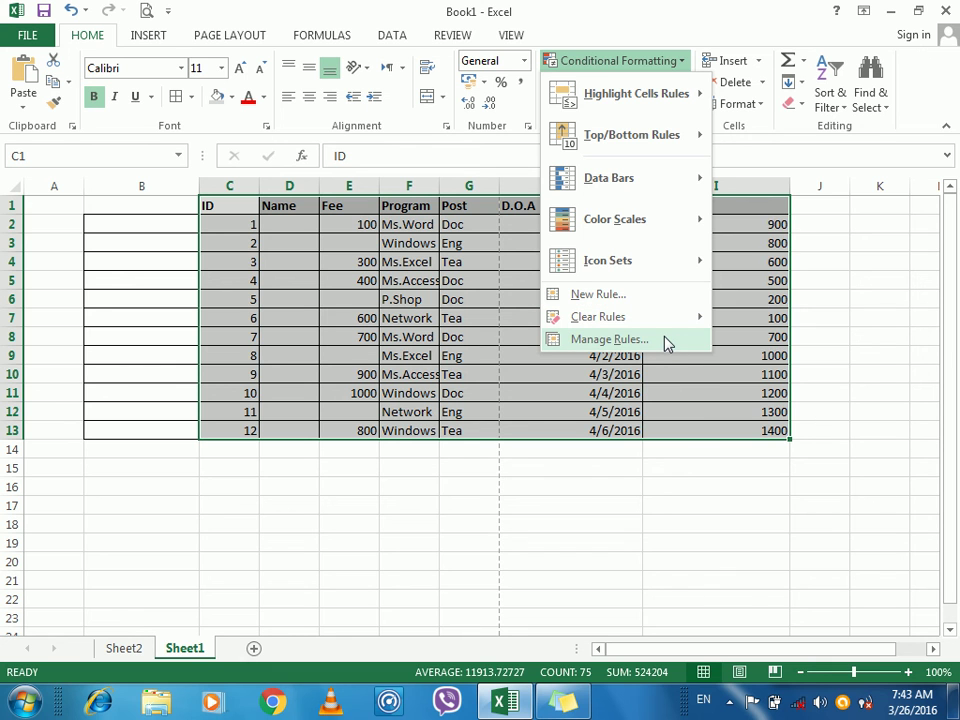
{"action": "left_click", "coordinate": [465, 340]}
{"action": "left_click", "coordinate": [638, 64]}
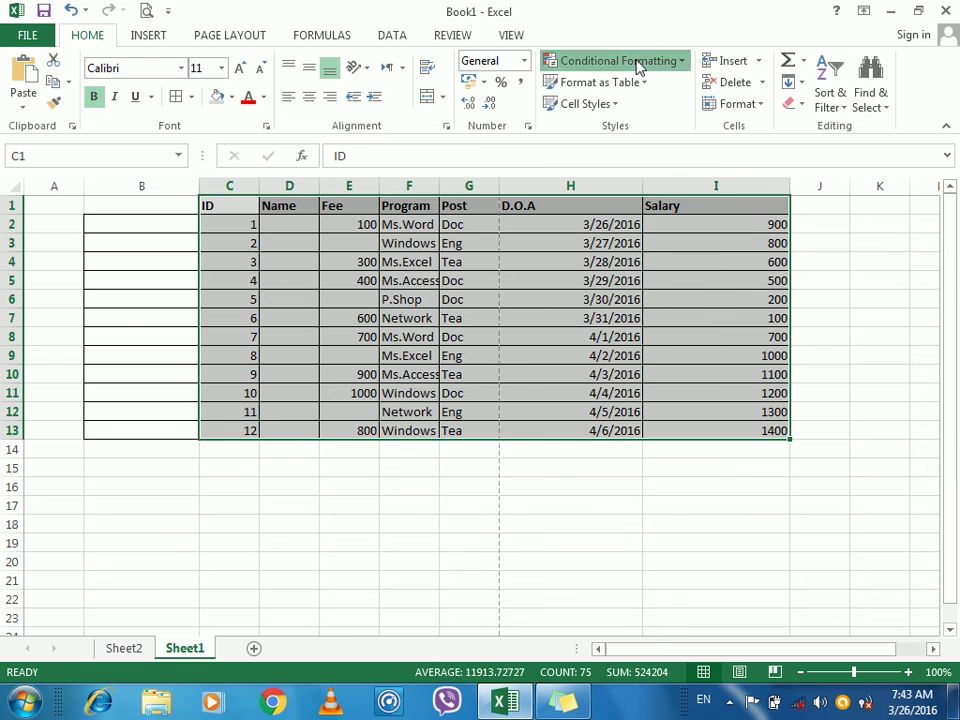
{"action": "left_click", "coordinate": [716, 8]}
{"action": "left_click", "coordinate": [643, 83]}
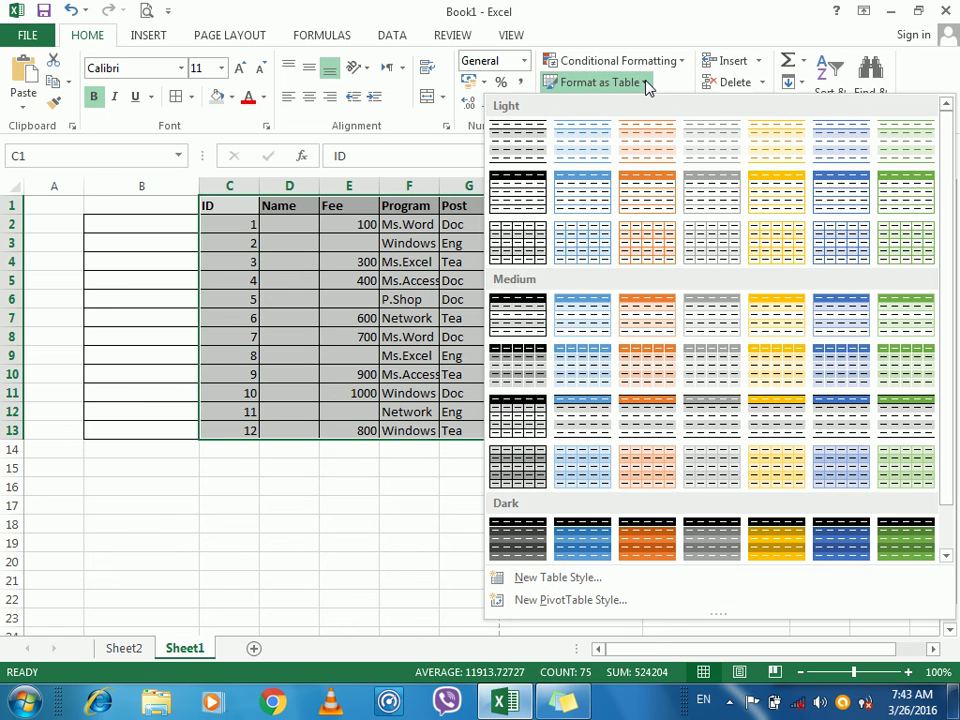
{"action": "key", "text": "Escape"}
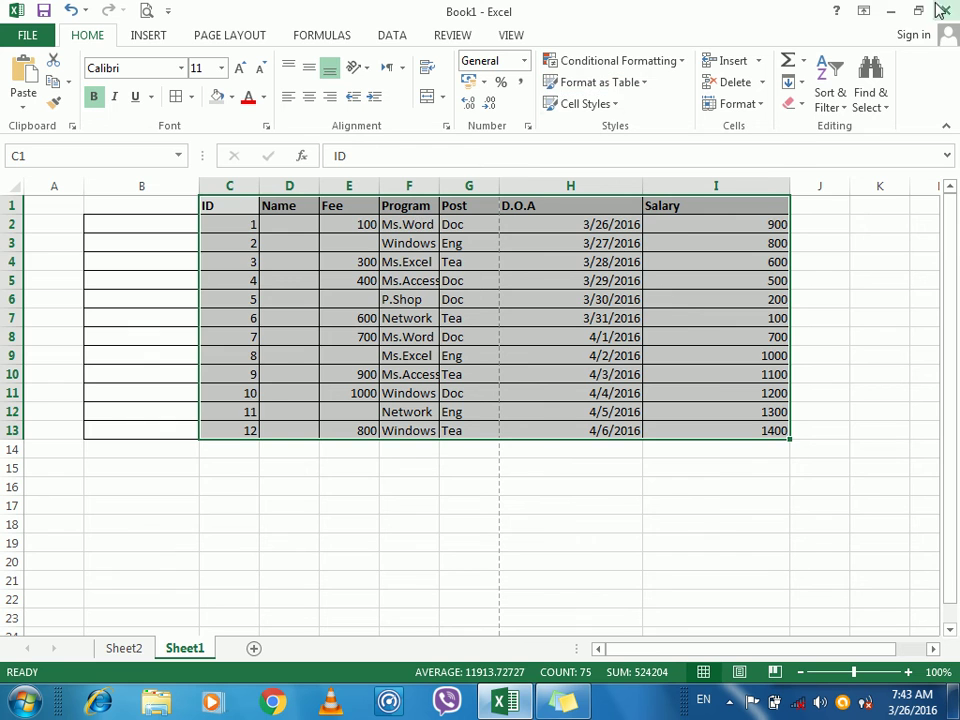
{"action": "left_click", "coordinate": [887, 10]}
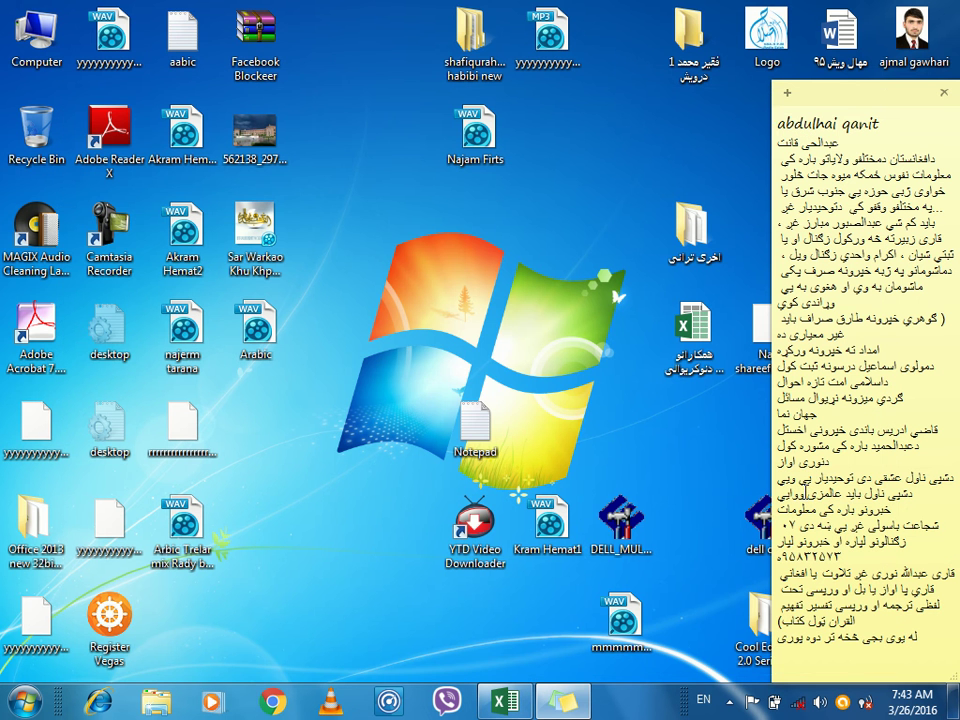
{"action": "left_click", "coordinate": [730, 701]}
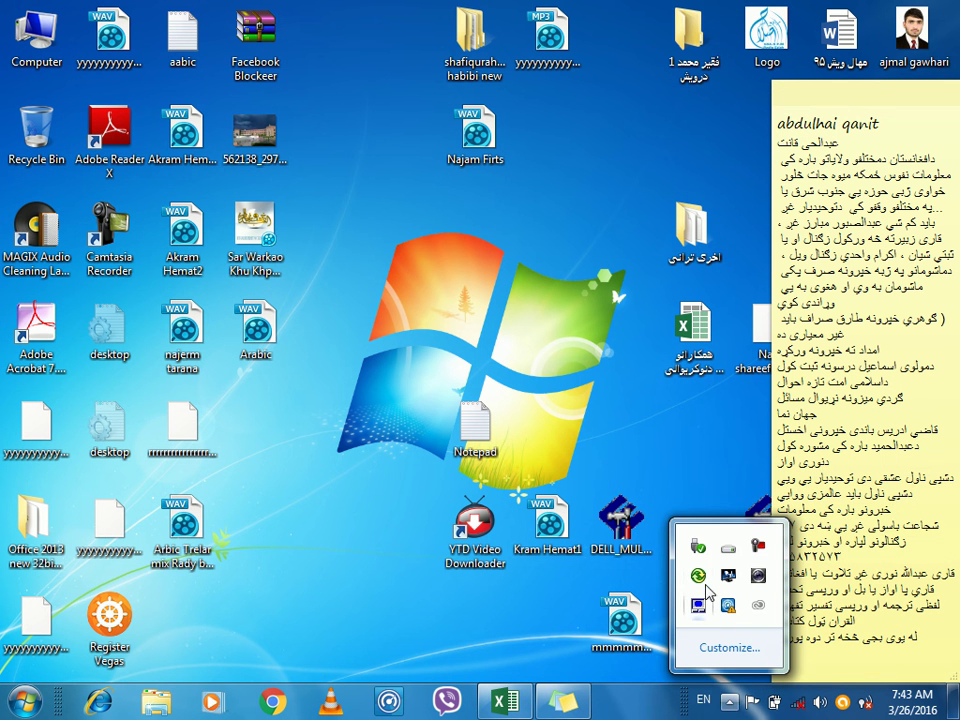
{"action": "left_click", "coordinate": [758, 546]}
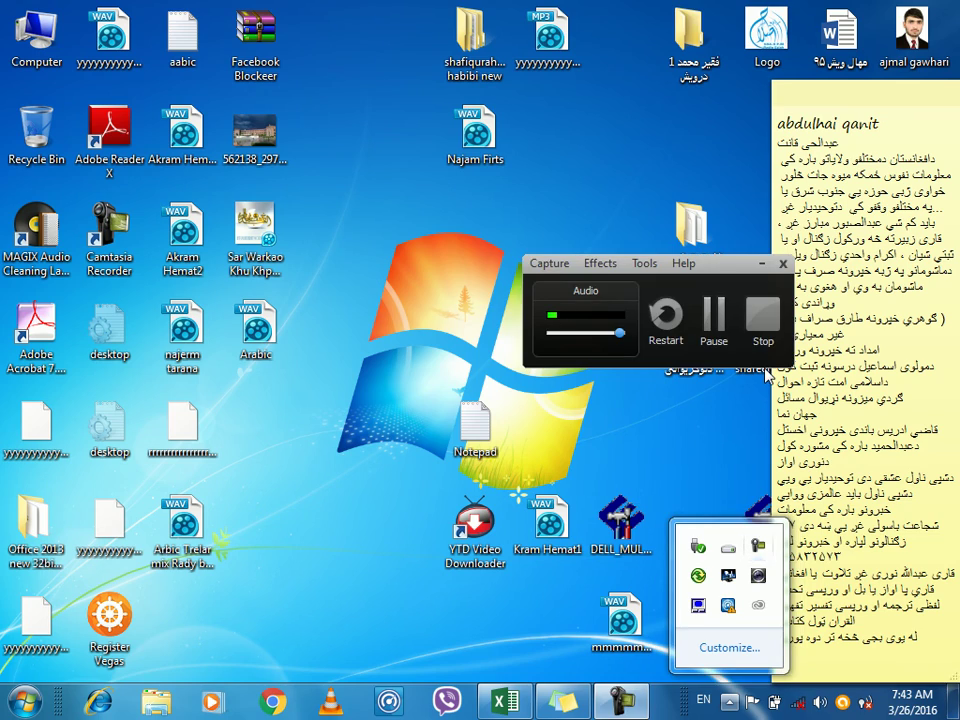